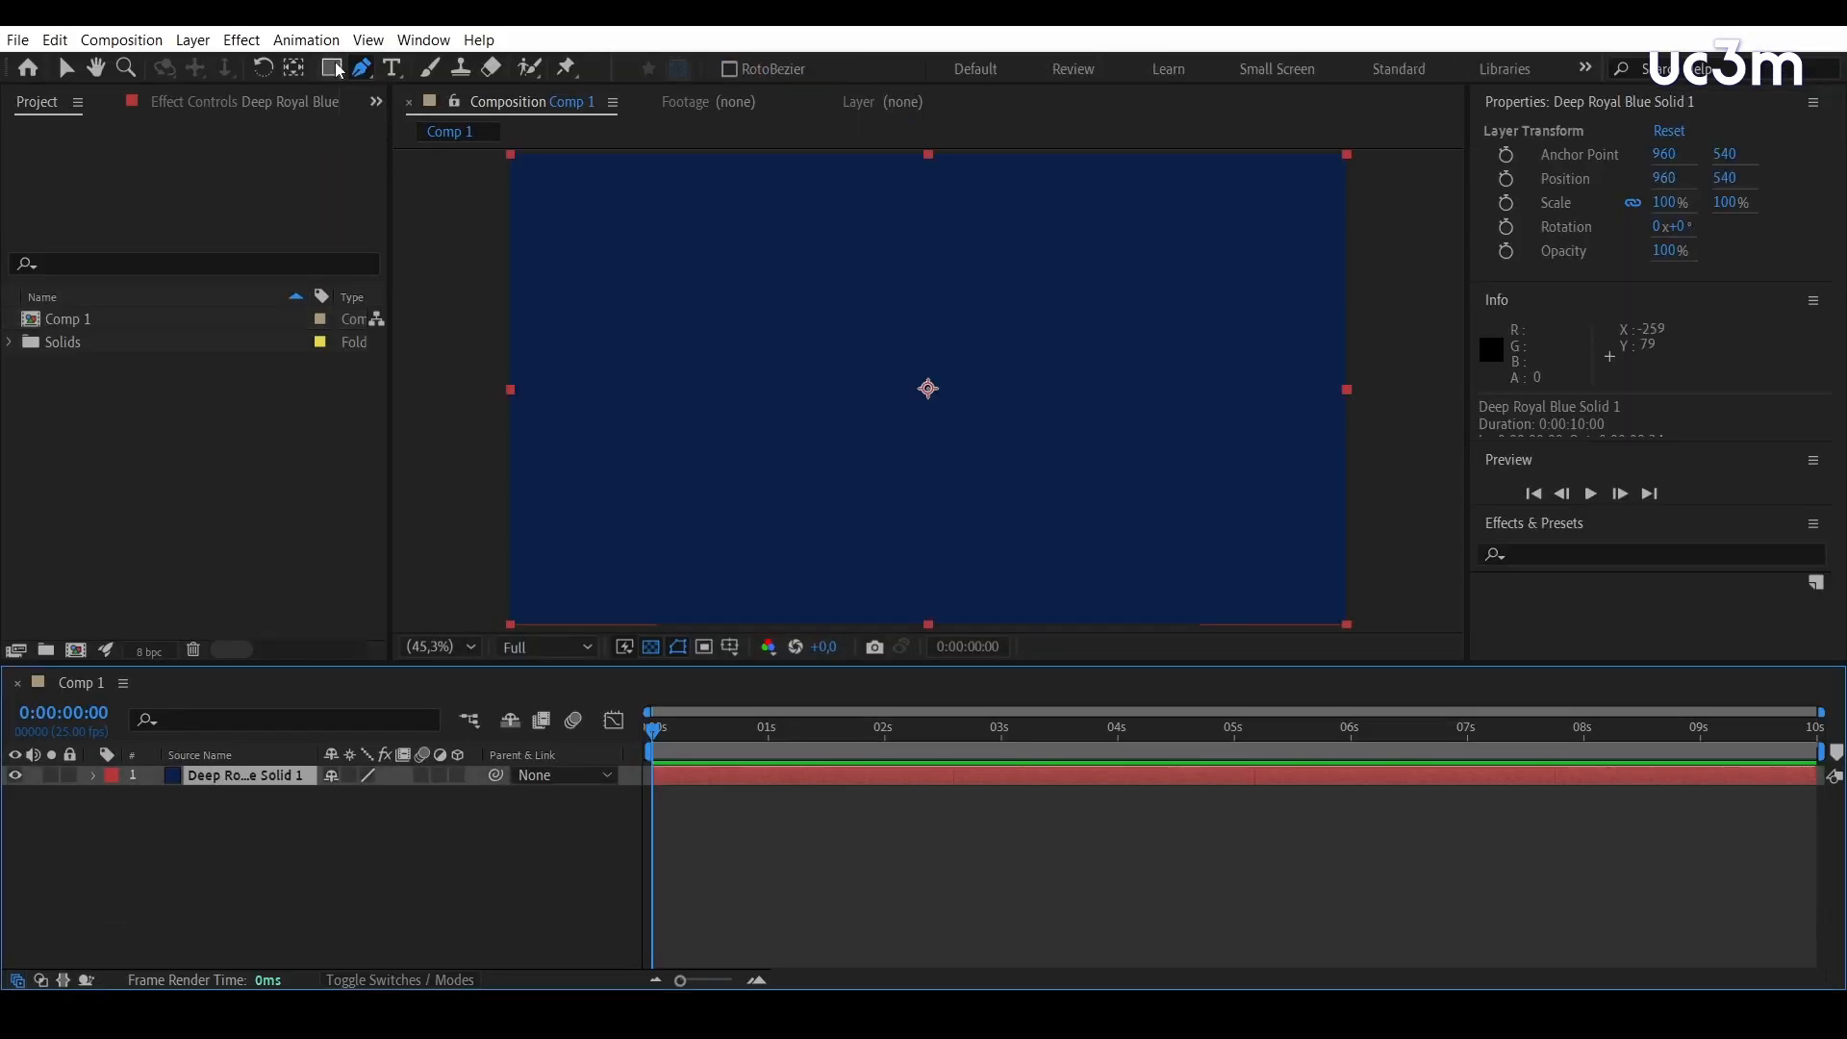
# Draw a trial rectangle mask on the blue solid, then a rectangle shape with no layer selected, undoing each one
pyautogui.click(332, 68)
pyautogui.moveTo(661, 264); pyautogui.dragTo(1042, 414)
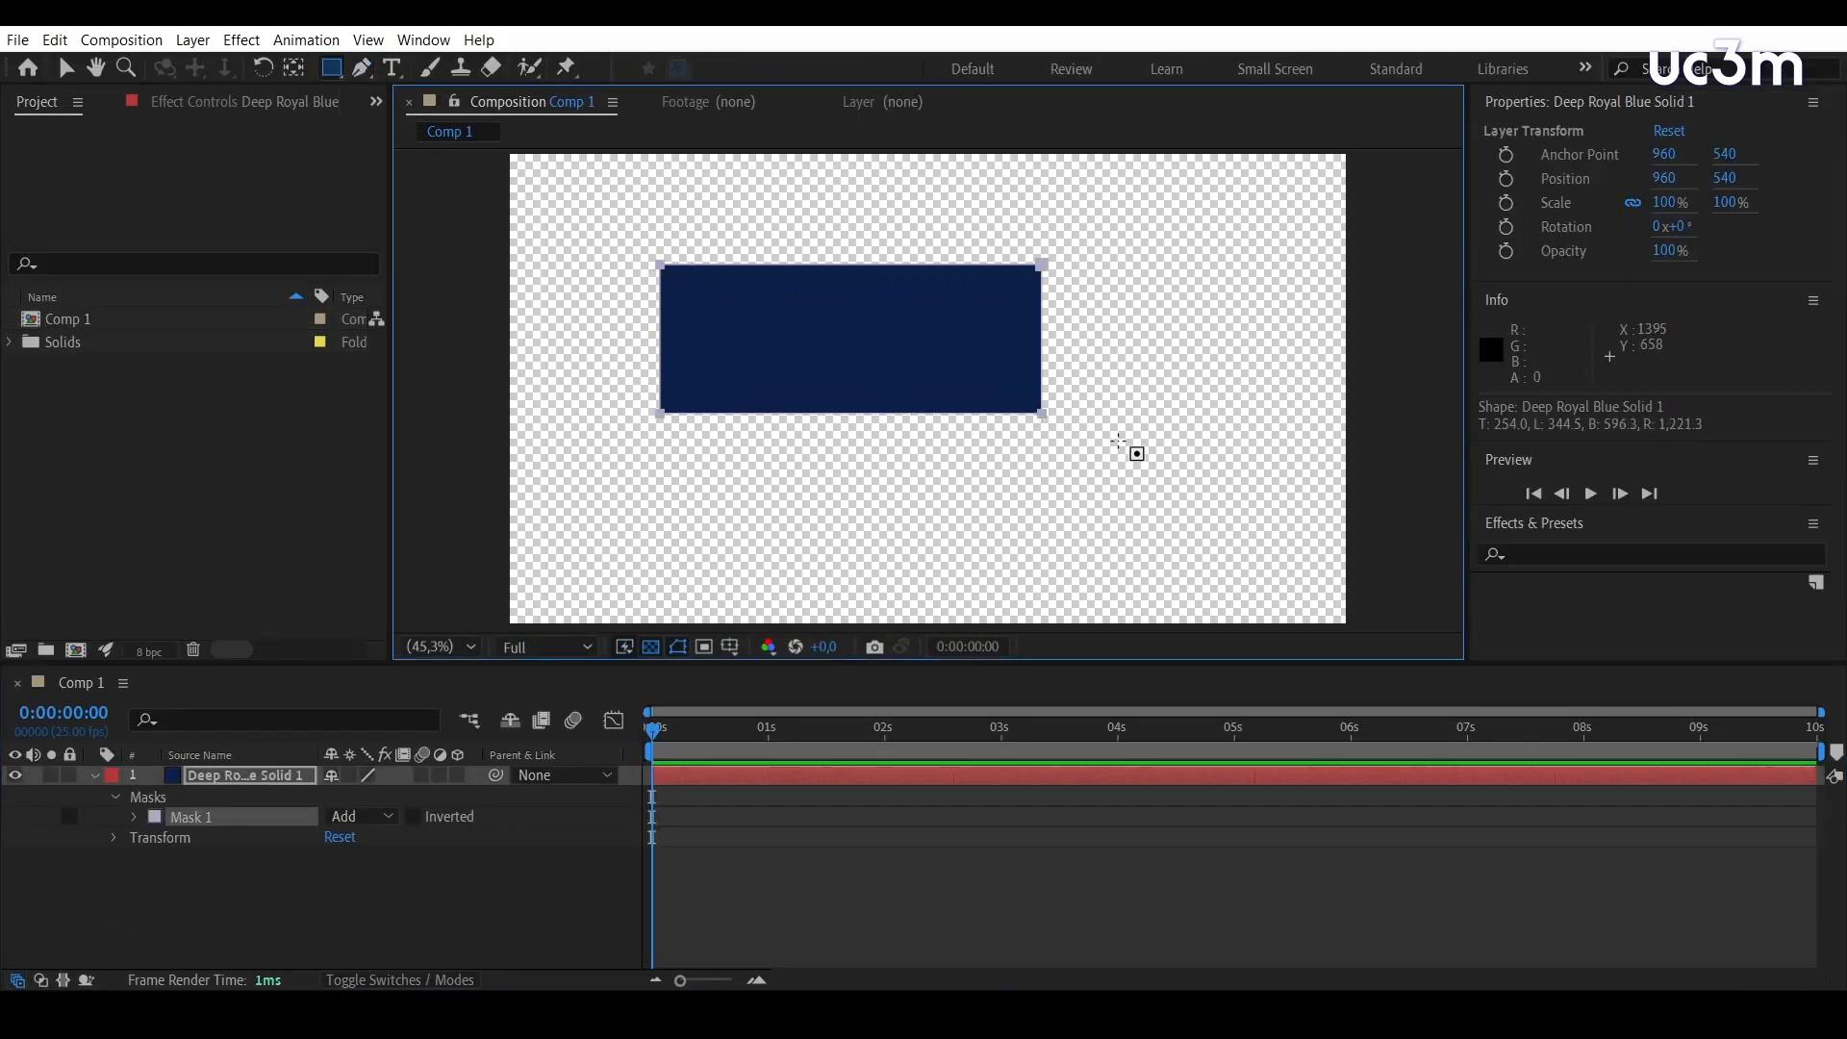
pyautogui.click(297, 894)
pyautogui.hotkey('ctrl', 'z')
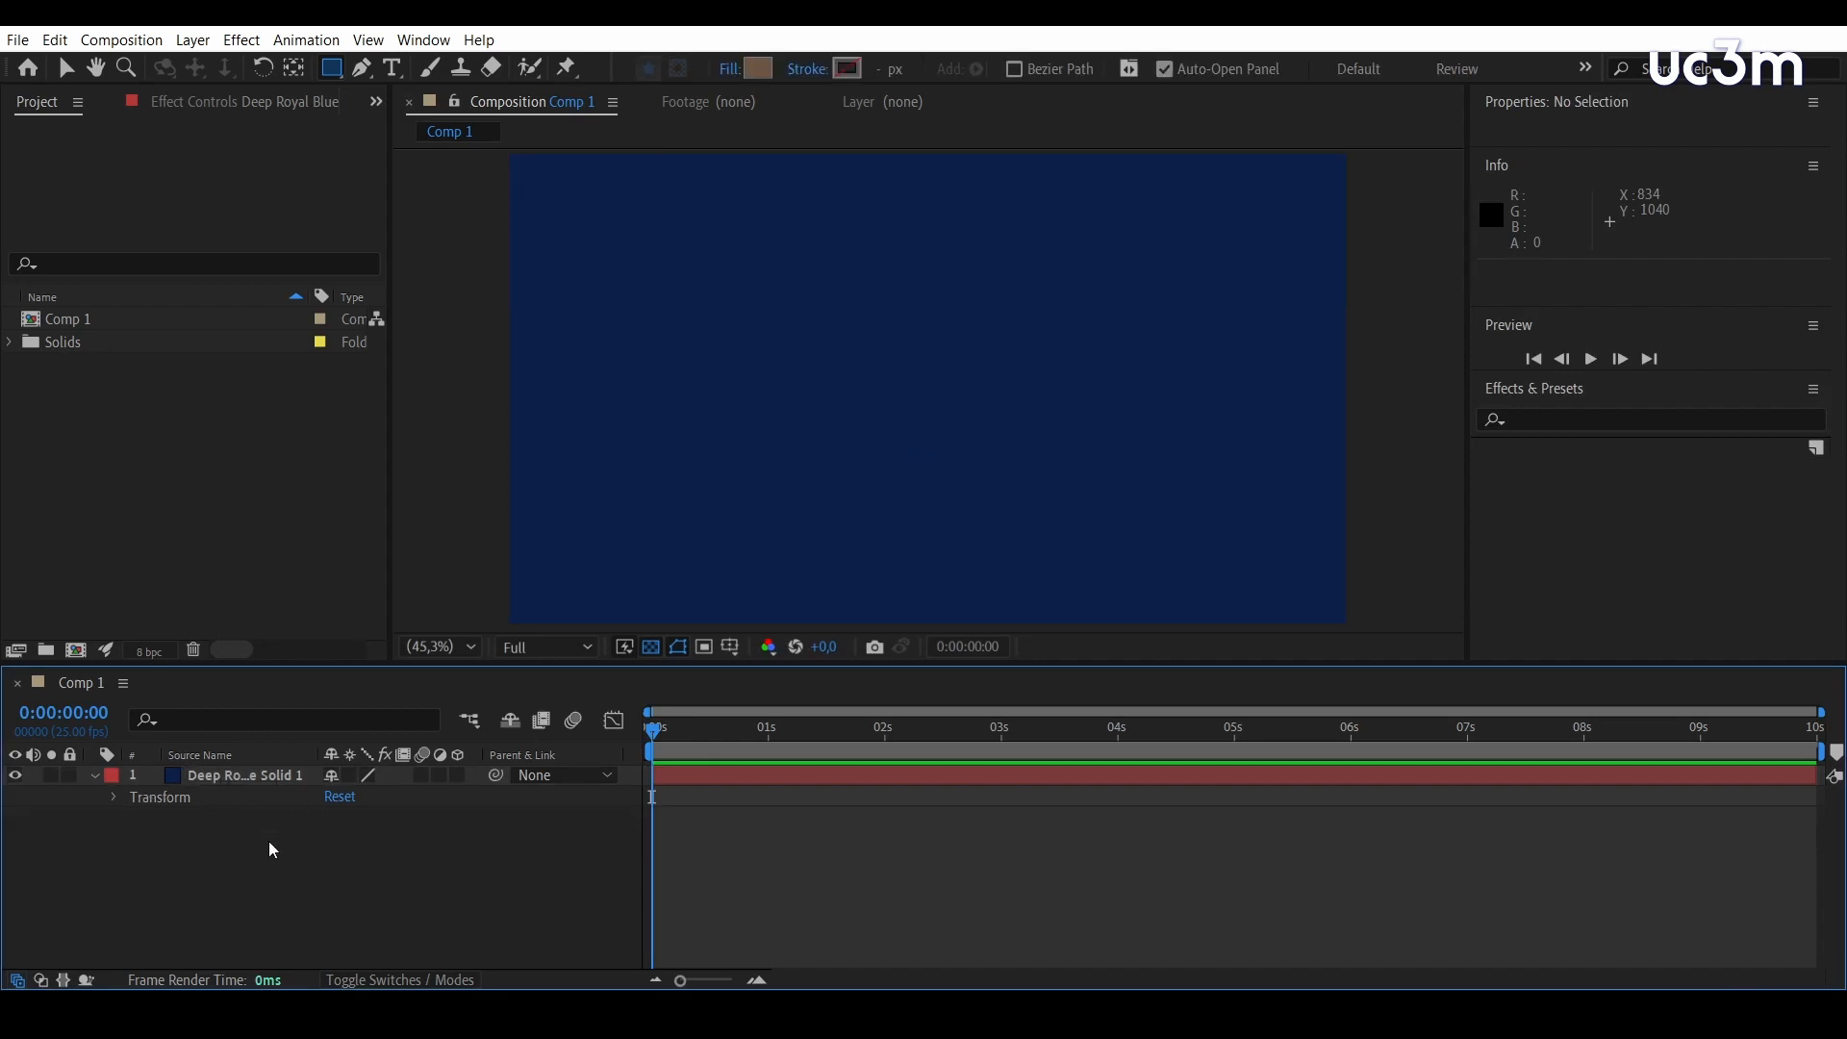
pyautogui.moveTo(632, 244); pyautogui.dragTo(978, 371)
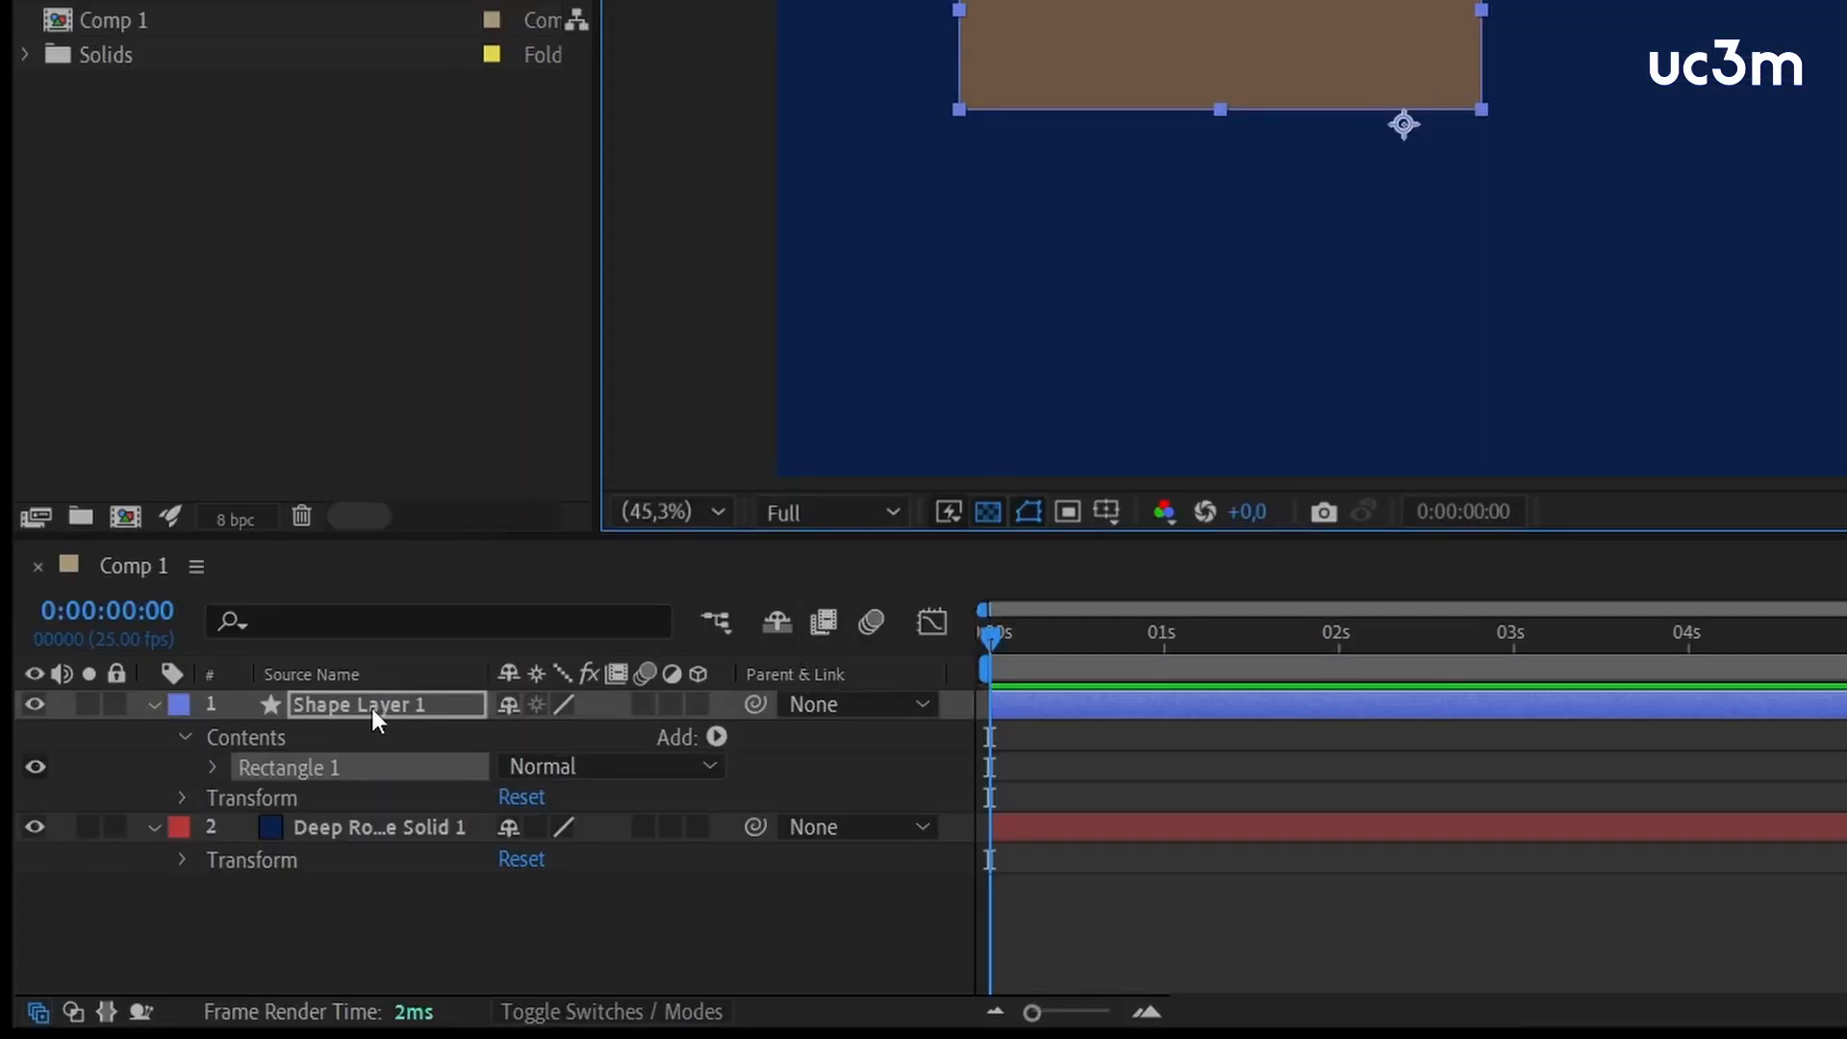
pyautogui.hotkey('ctrl', 'z')
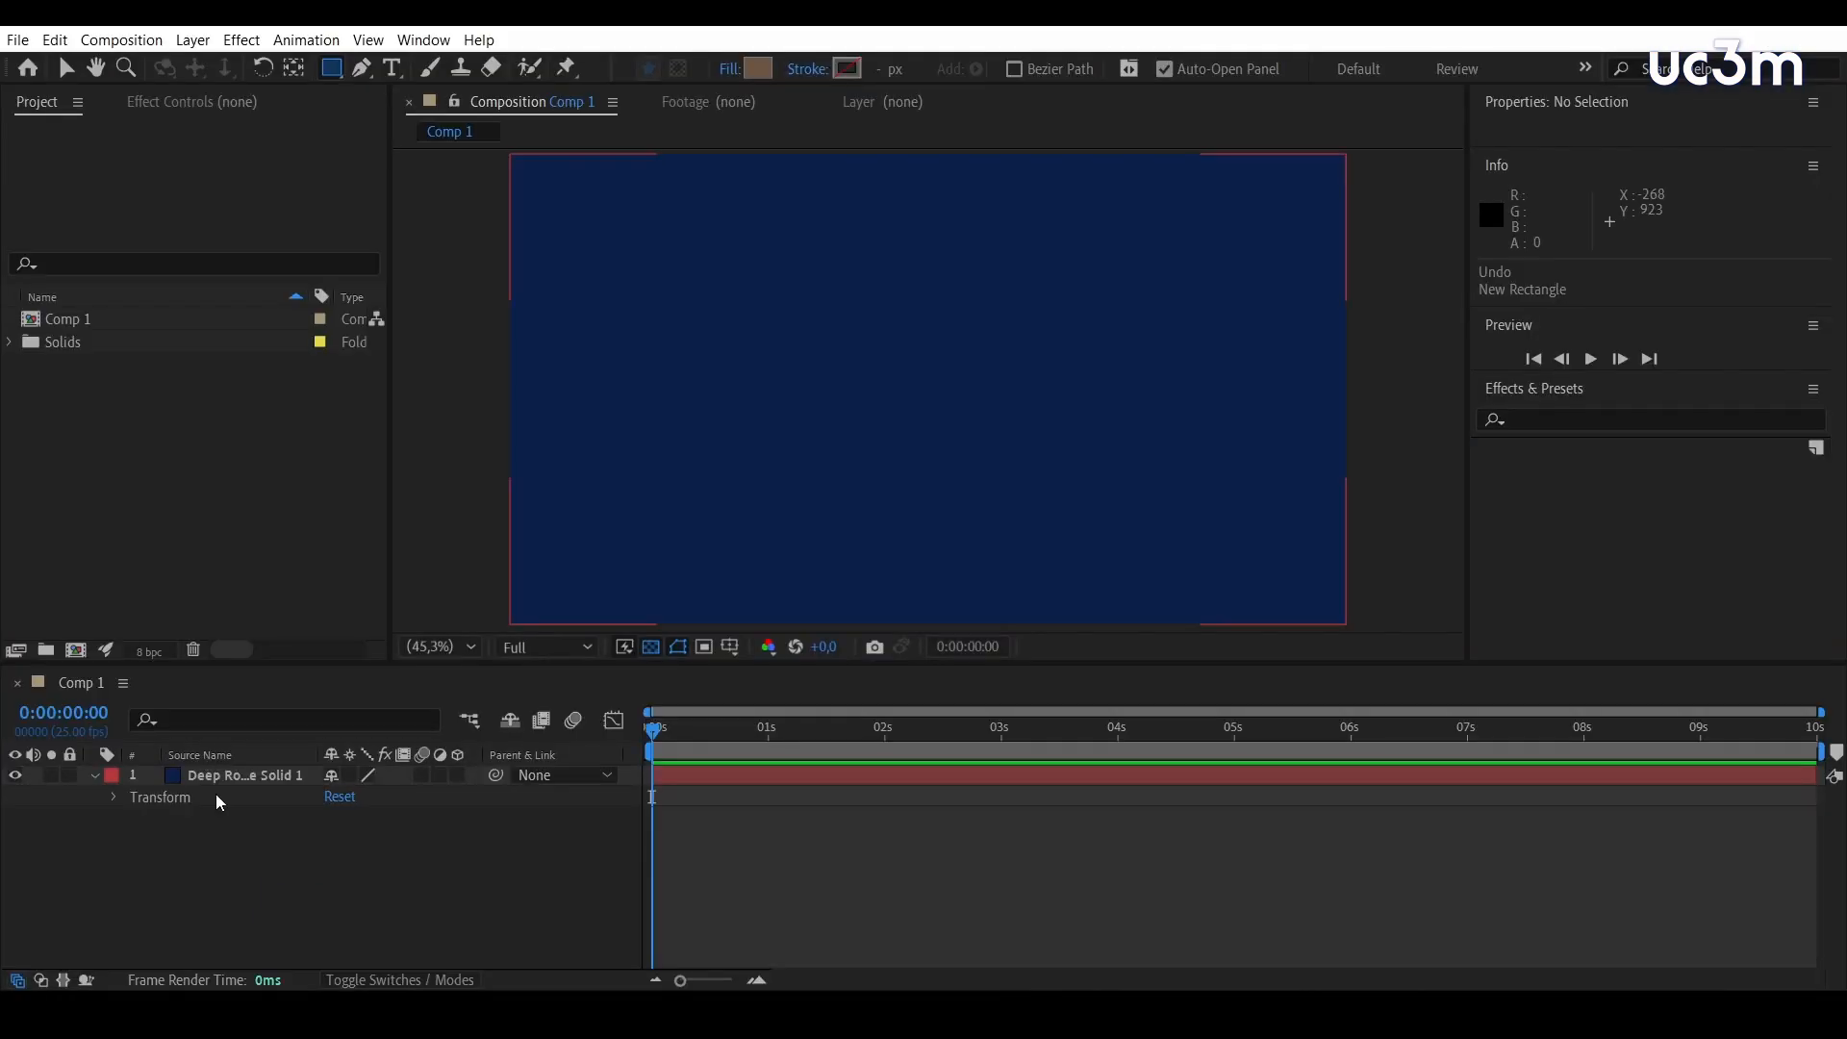
# Mask the Deep Royal Blue solid with a rectangle about 1118 by 347 pixels near the middle of the frame
pyautogui.click(342, 711)
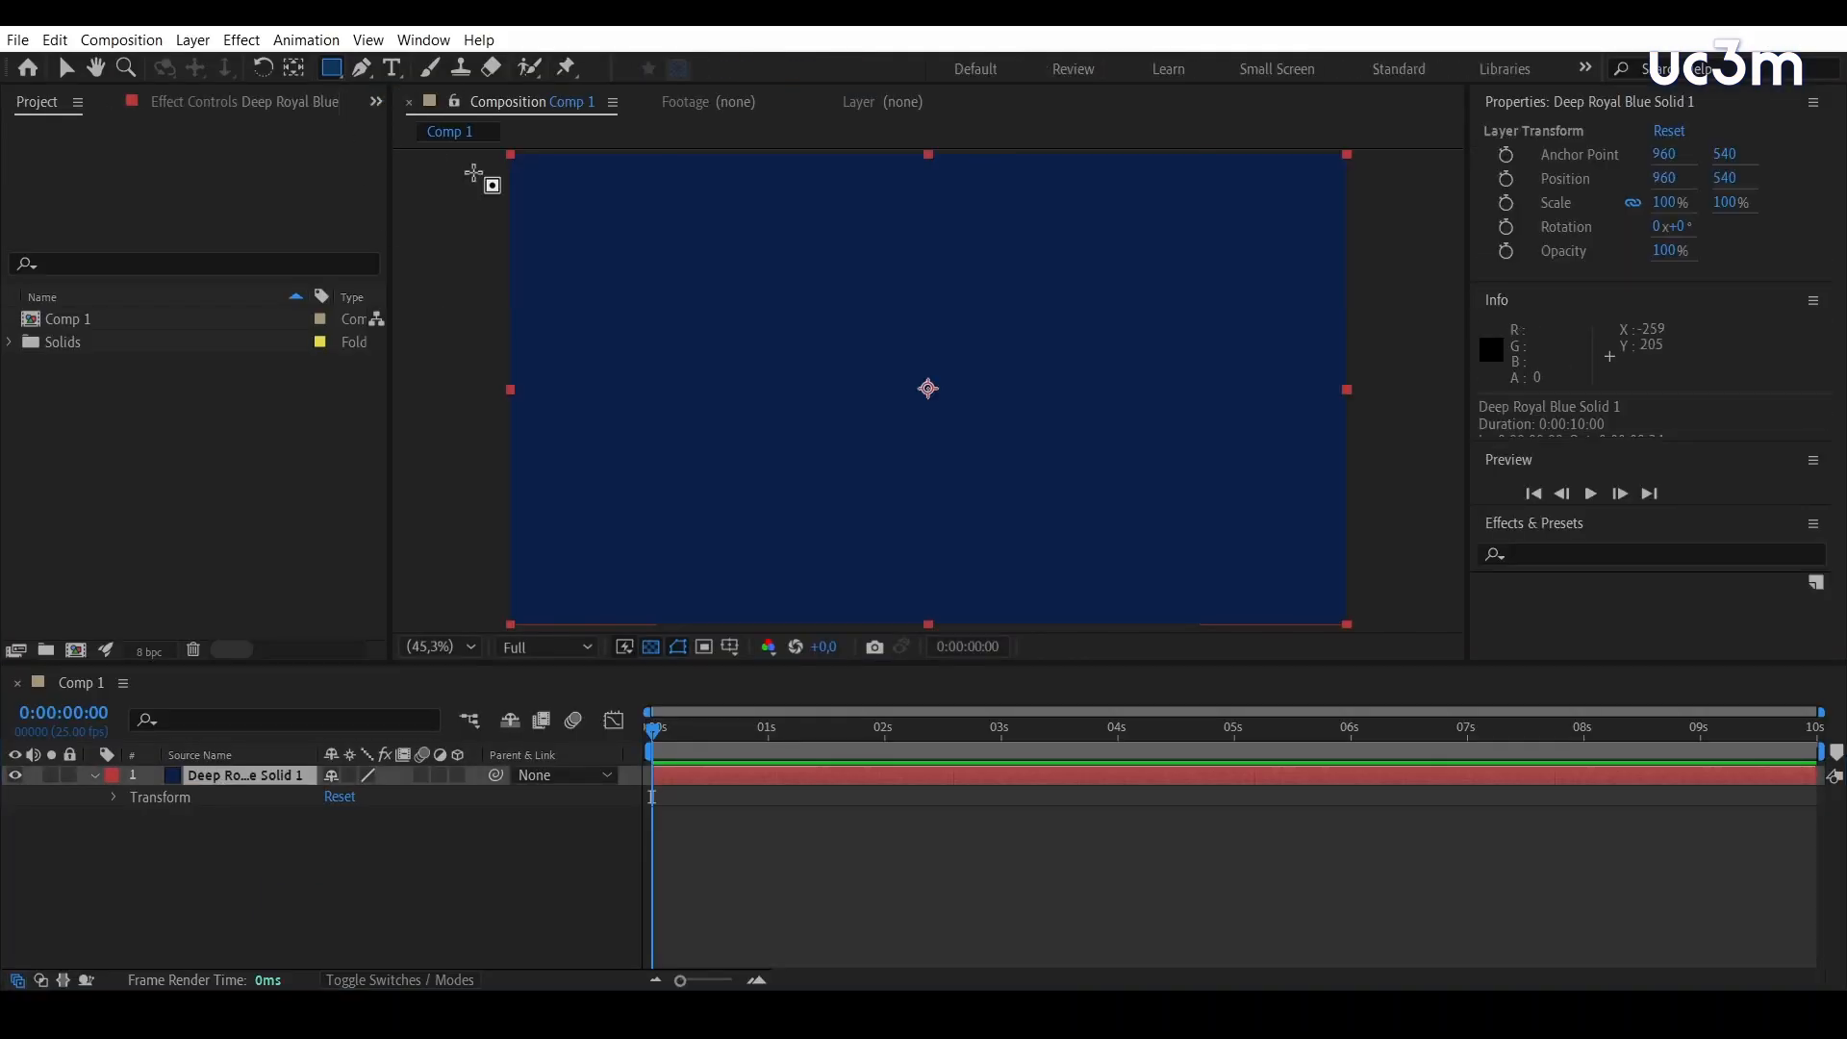
pyautogui.moveTo(640, 330); pyautogui.dragTo(1127, 479)
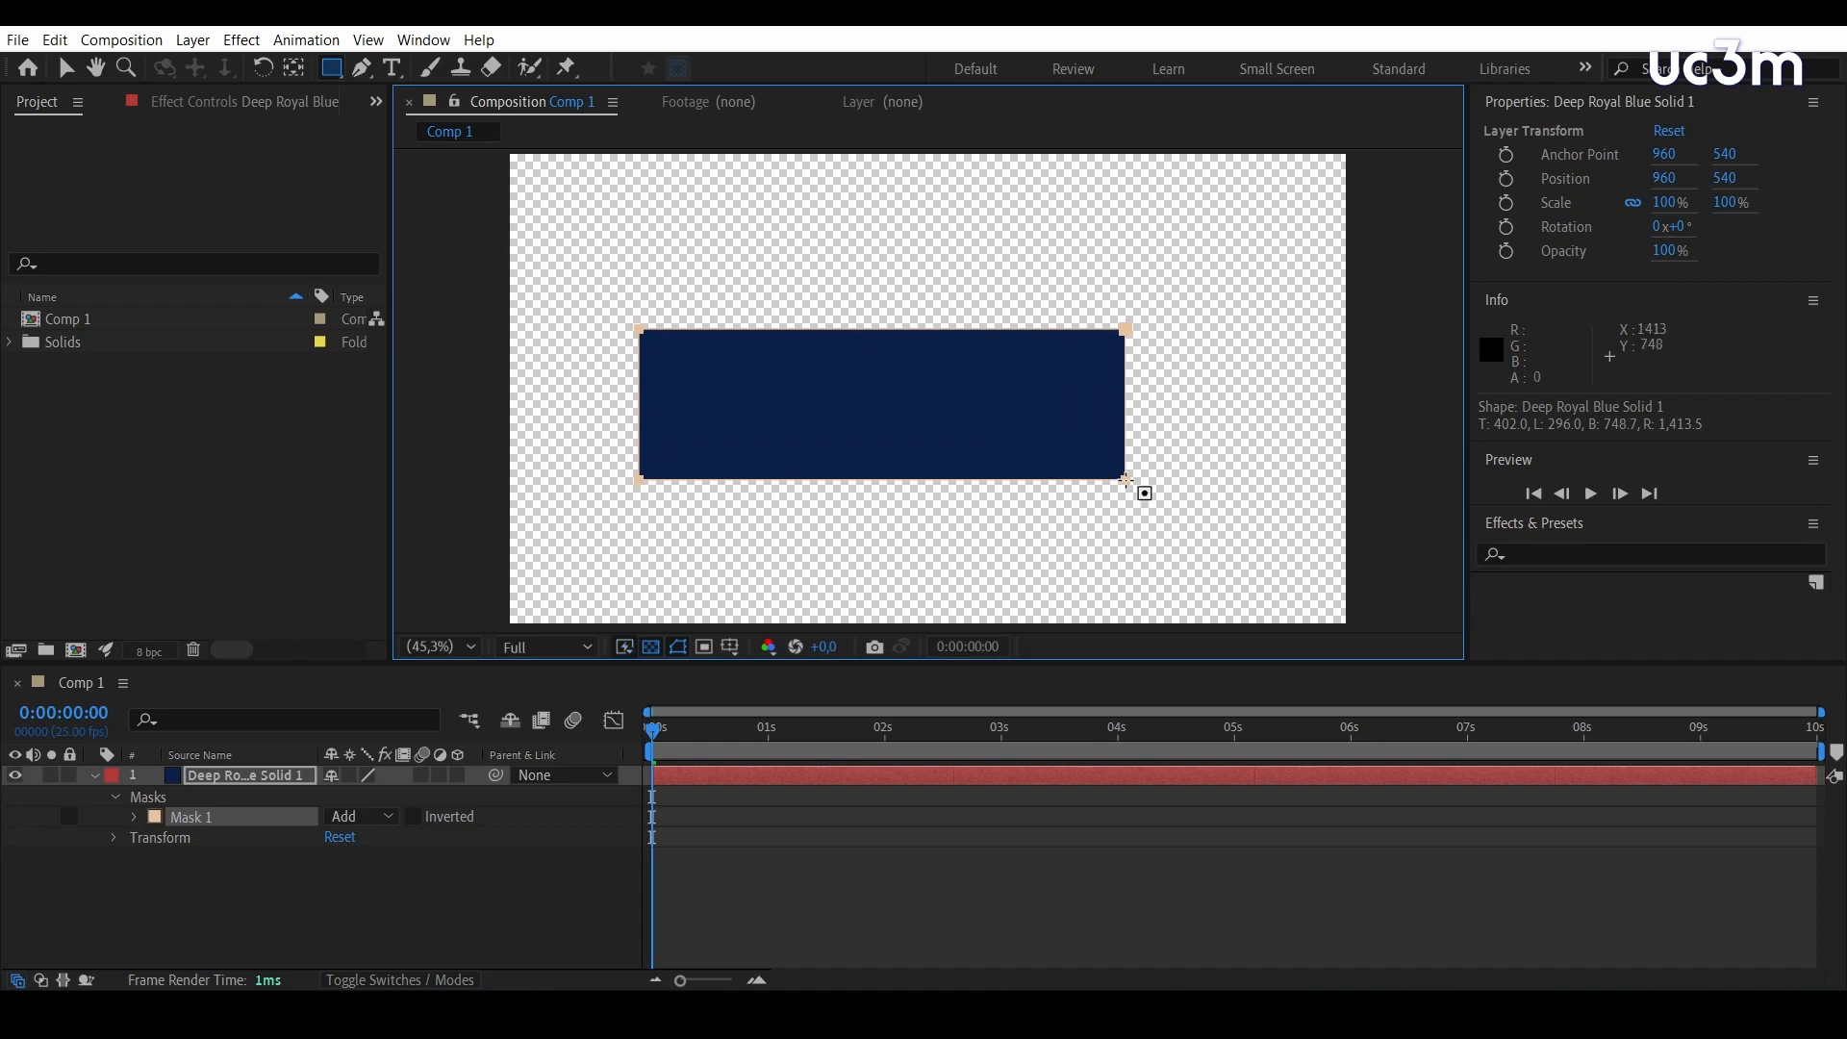
pyautogui.click(425, 927)
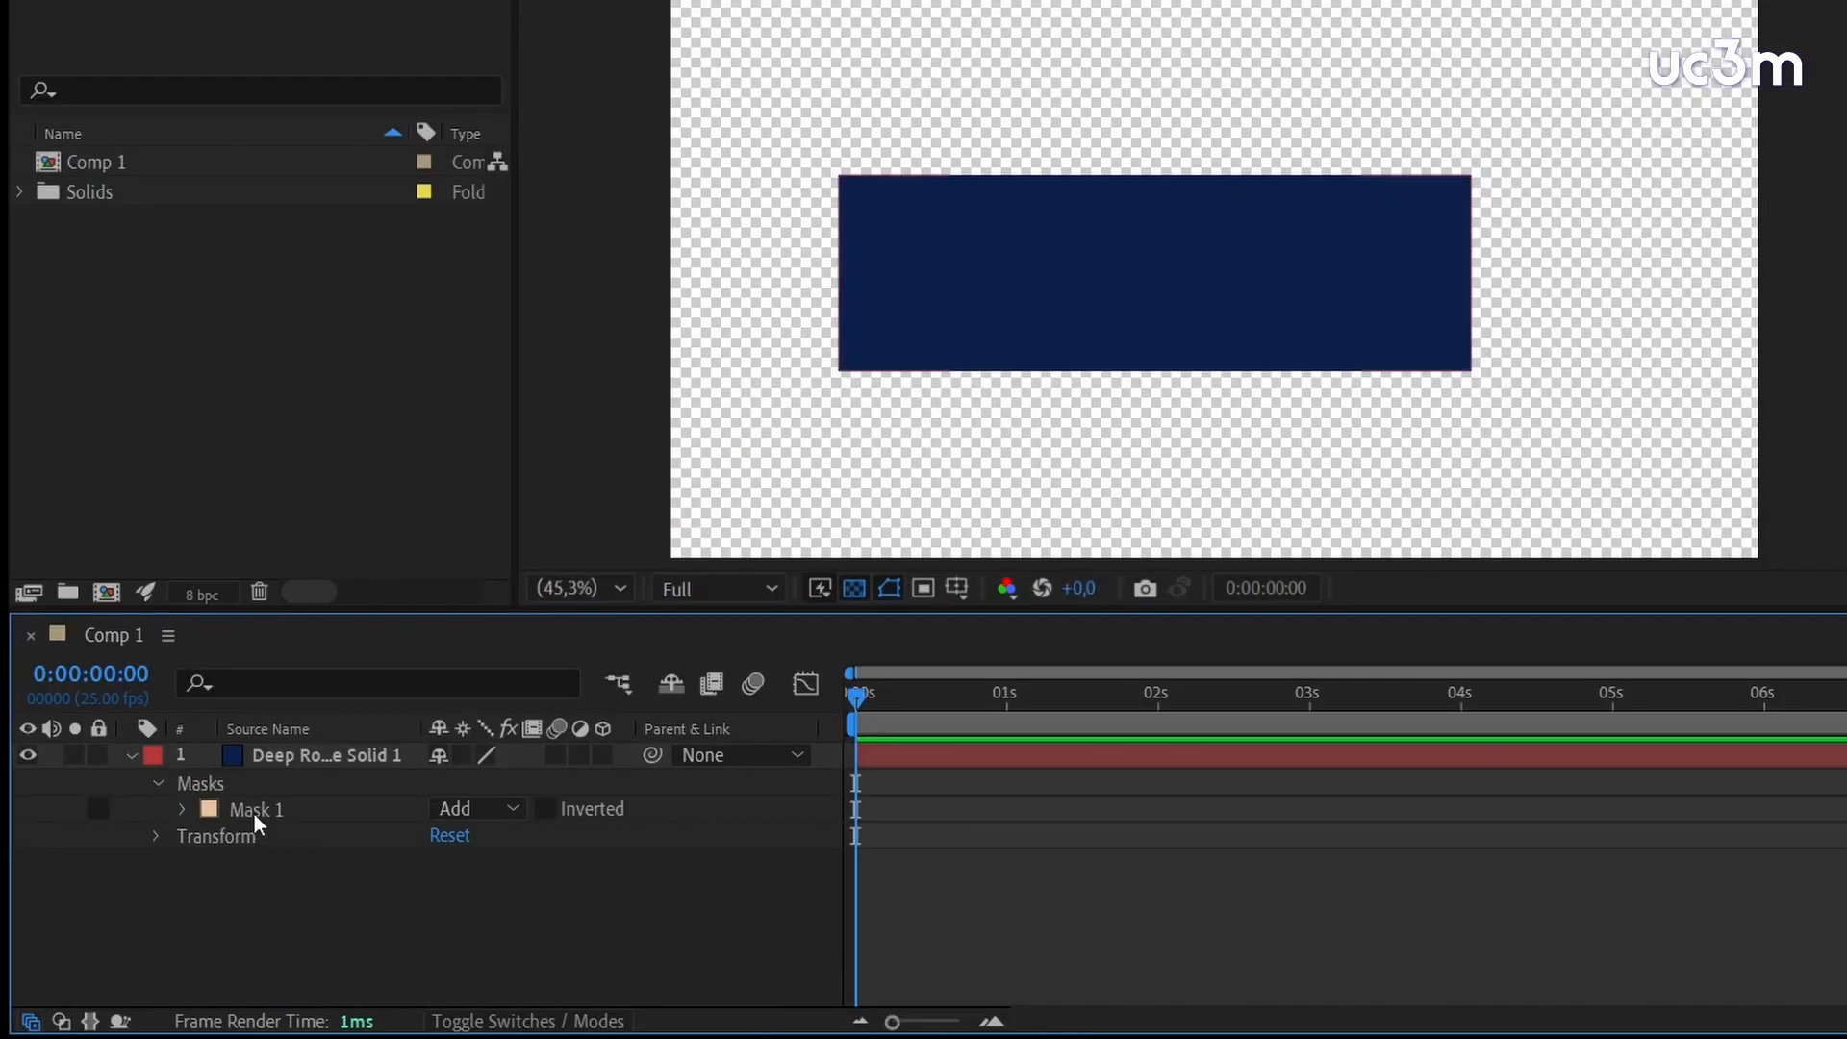
# Invert Mask 1 and turn the inversion off again
pyautogui.click(190, 817)
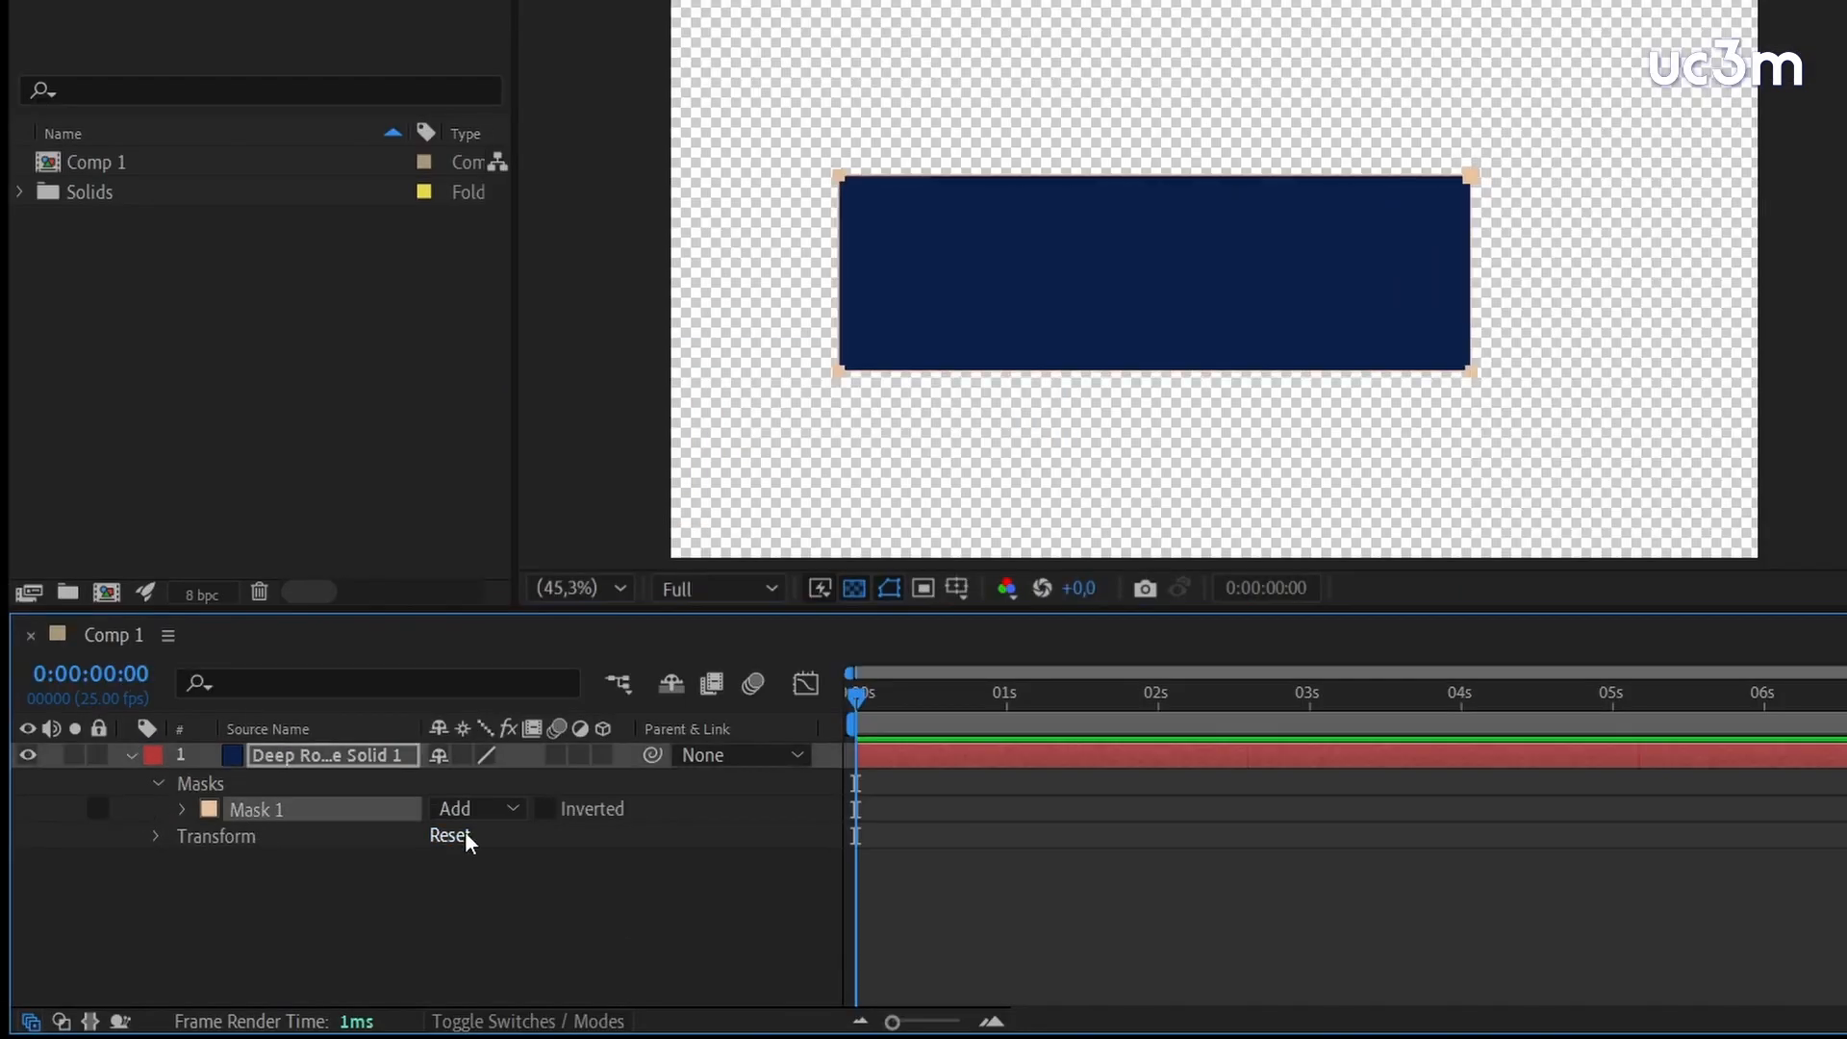
pyautogui.click(545, 809)
pyautogui.click(547, 809)
# Switch Mask 1's mode to Subtract and back to Add, then view the other available mask modes
pyautogui.click(517, 808)
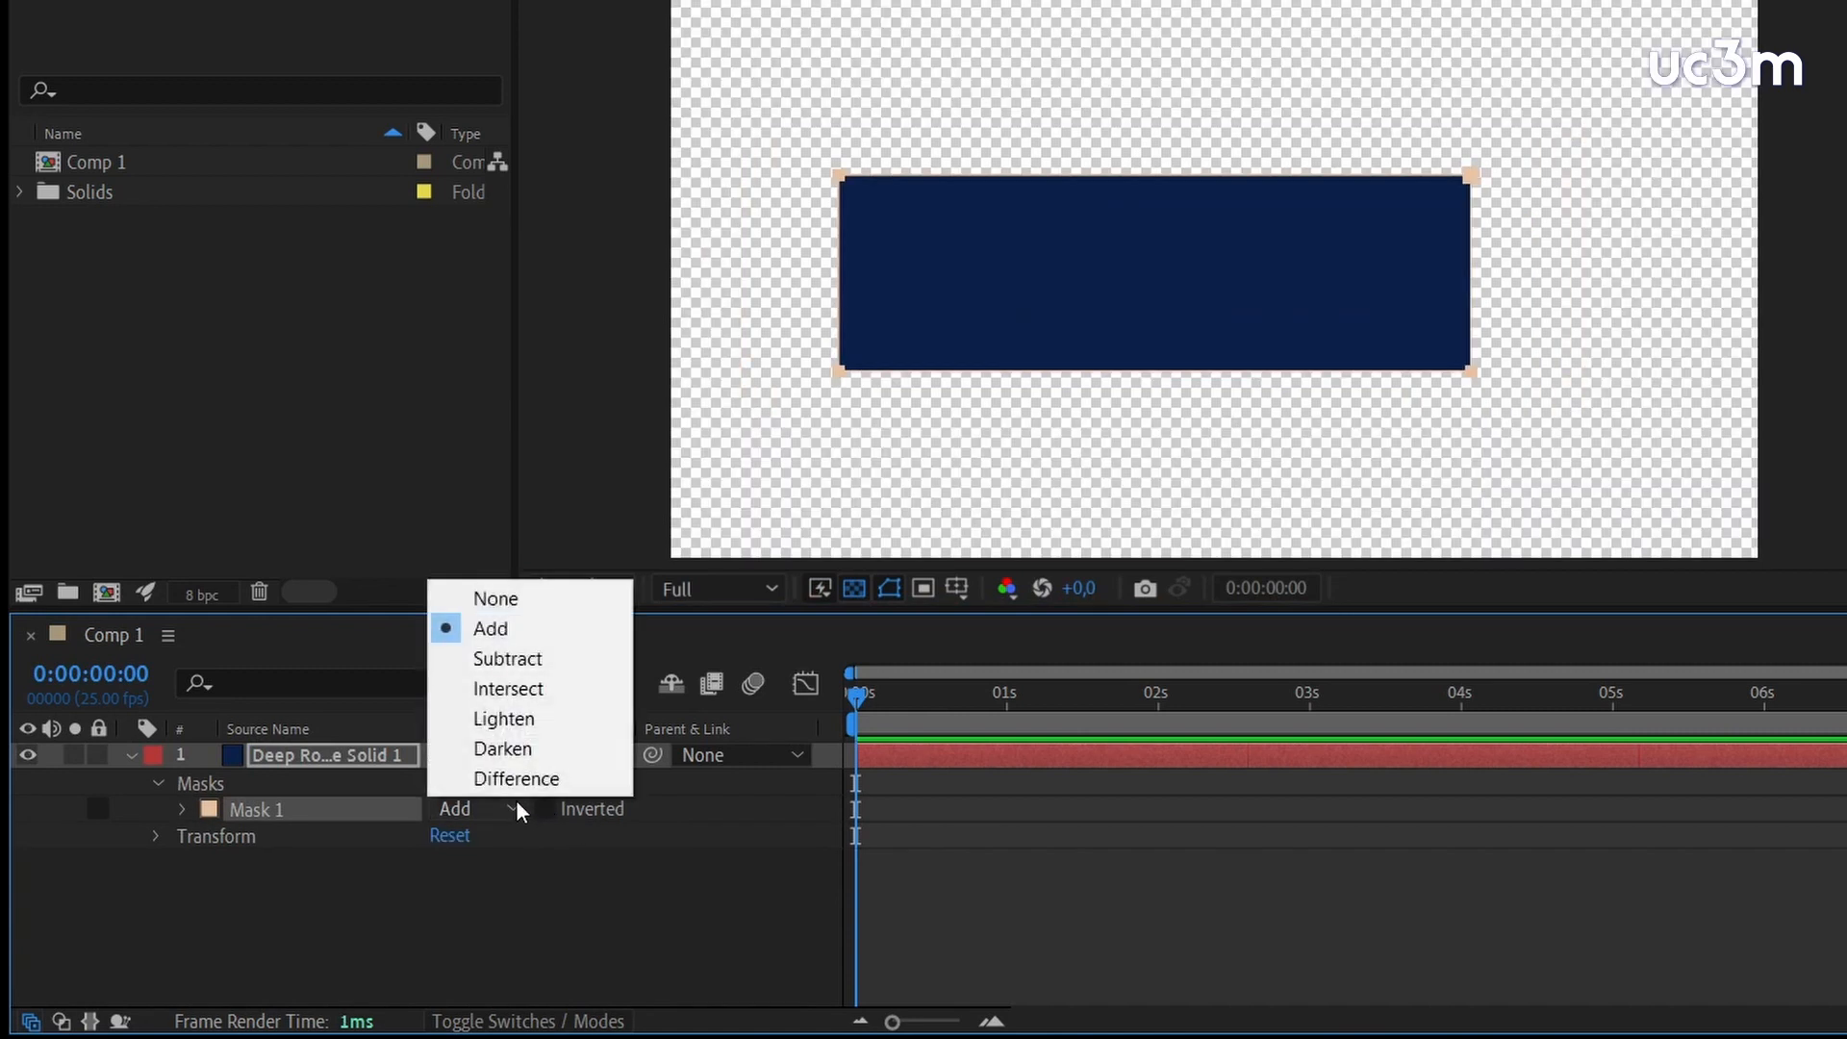
pyautogui.click(531, 659)
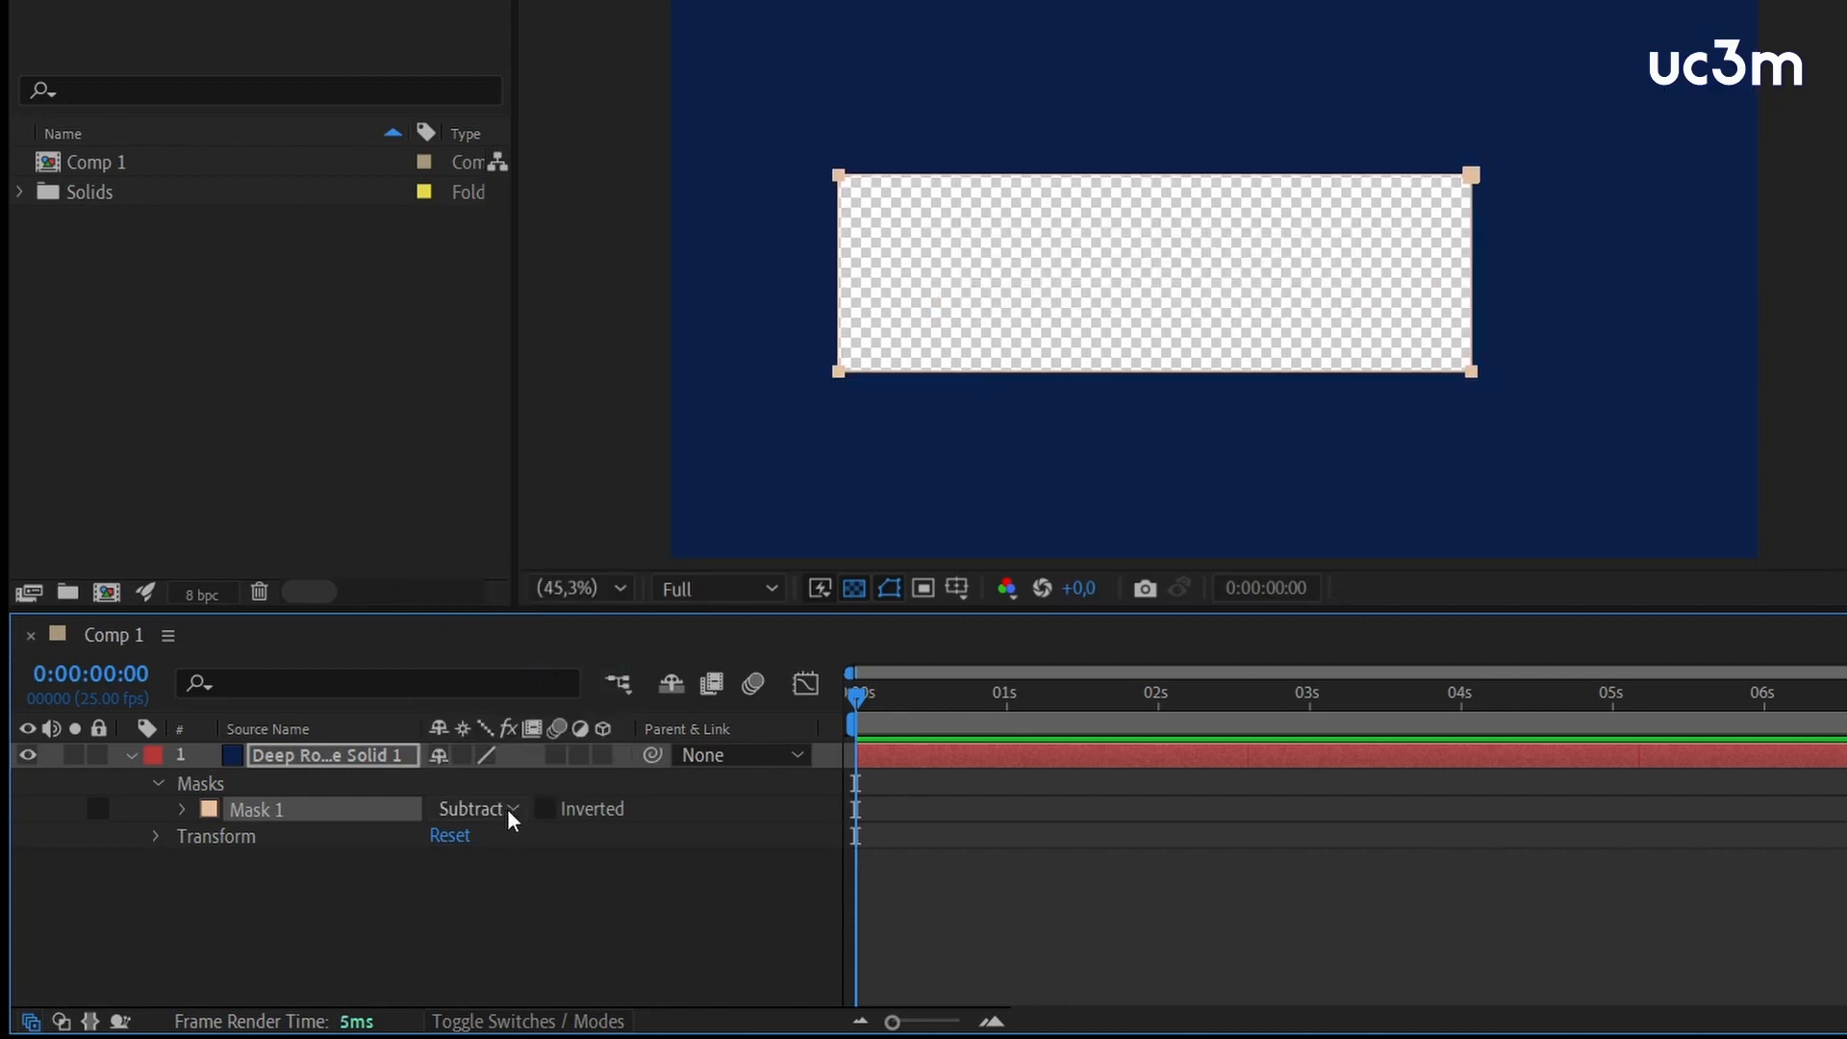
pyautogui.click(506, 808)
pyautogui.click(506, 624)
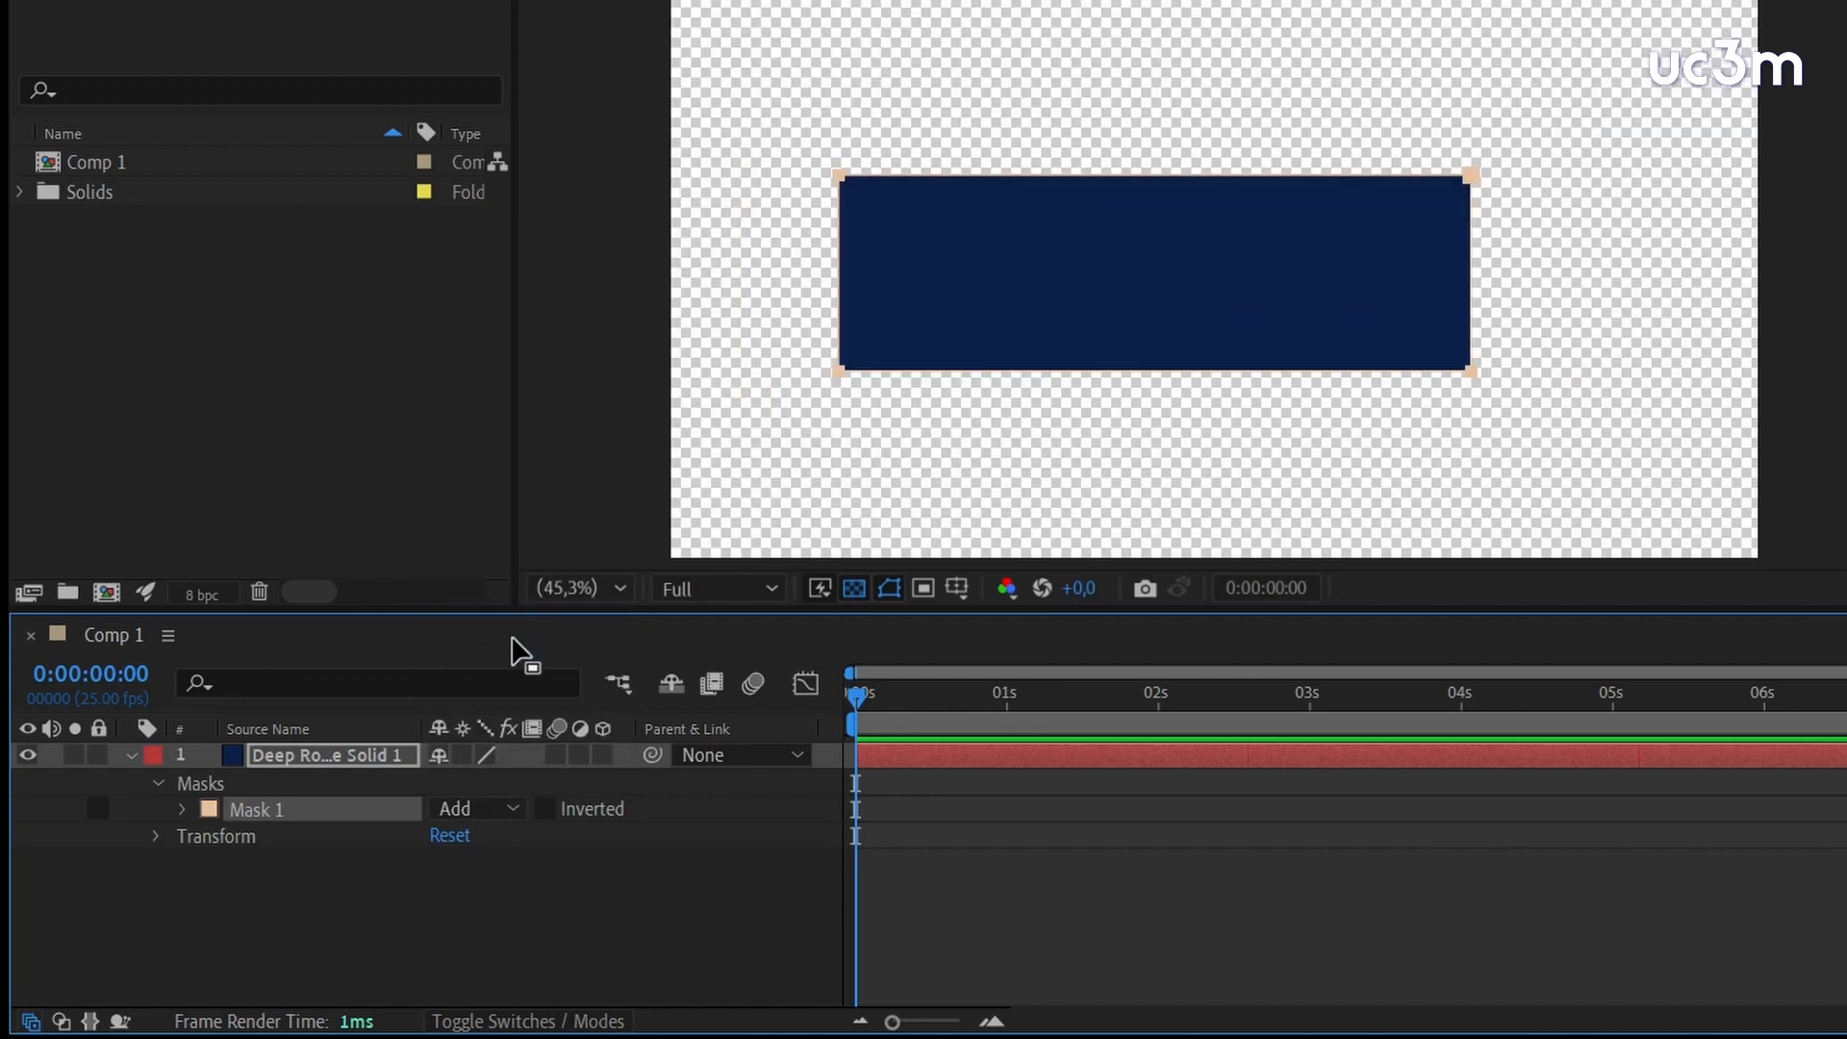
pyautogui.click(510, 806)
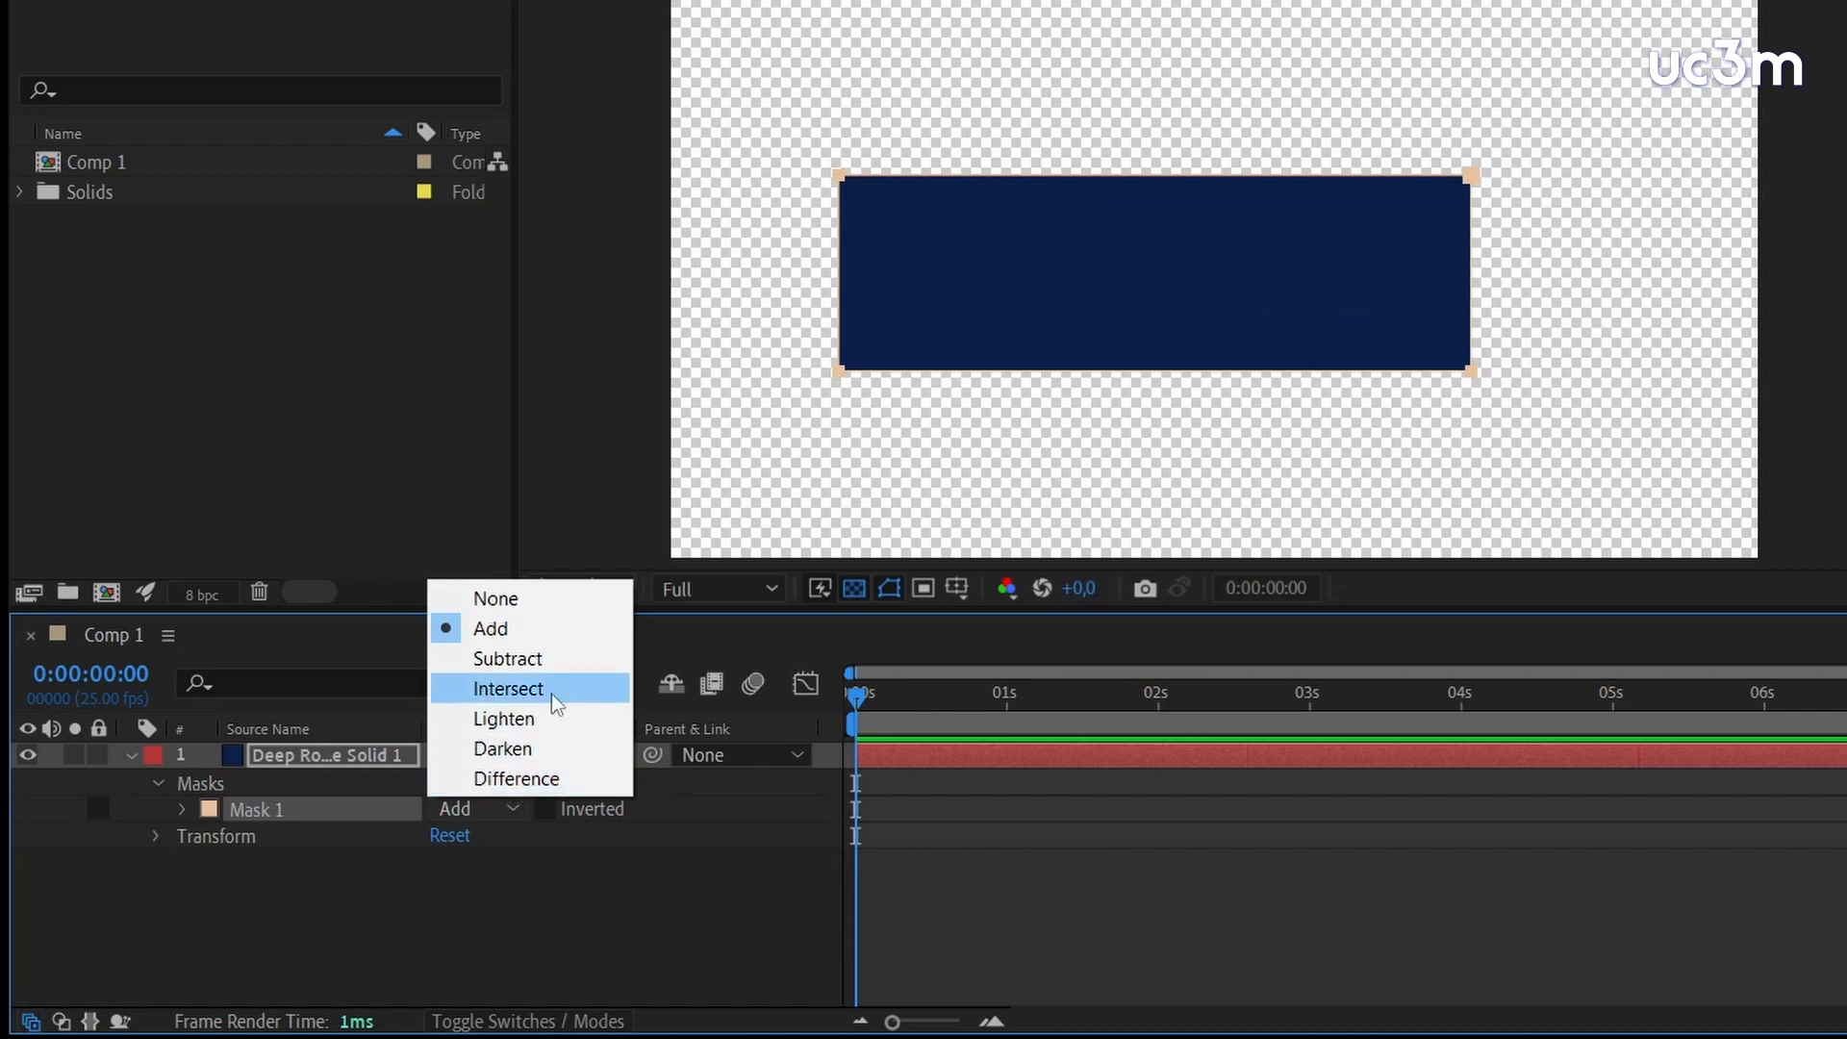
pyautogui.click(625, 886)
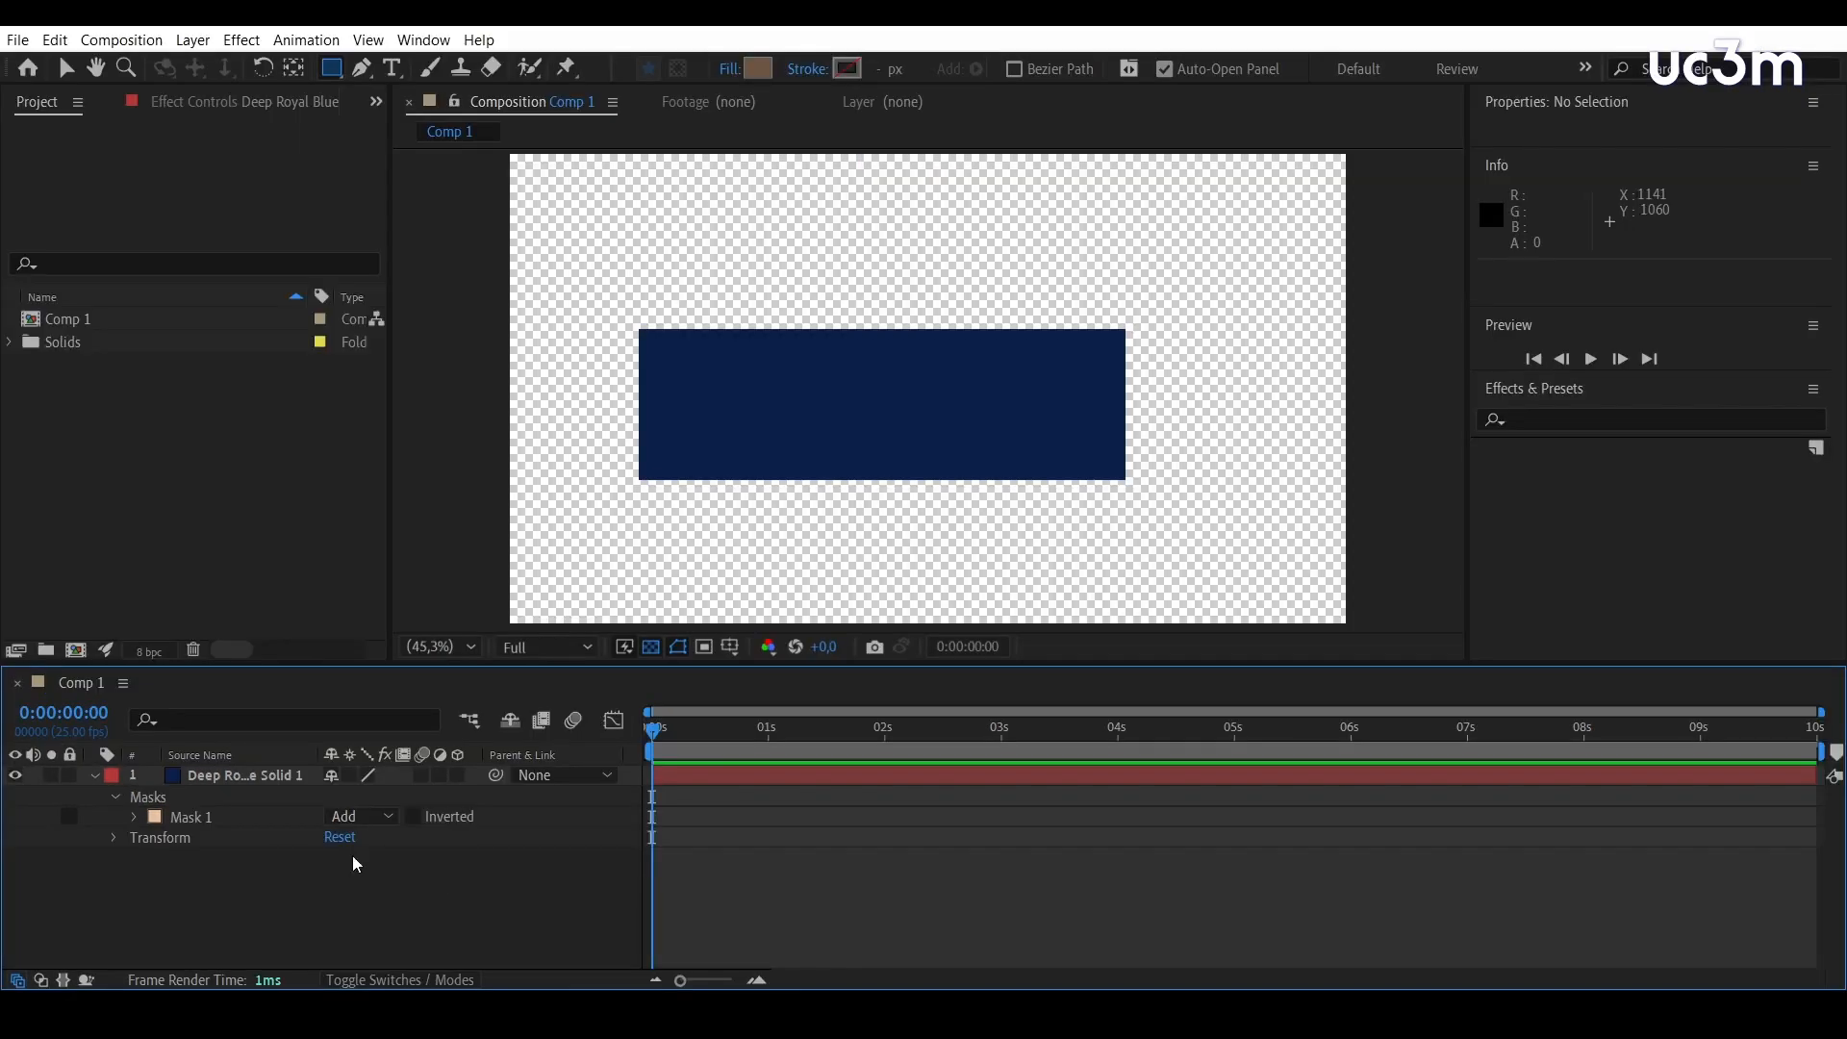
# Hide the transparency grid and shift the whole rectangular mask slightly to the right with the Selection tool
pyautogui.click(191, 822)
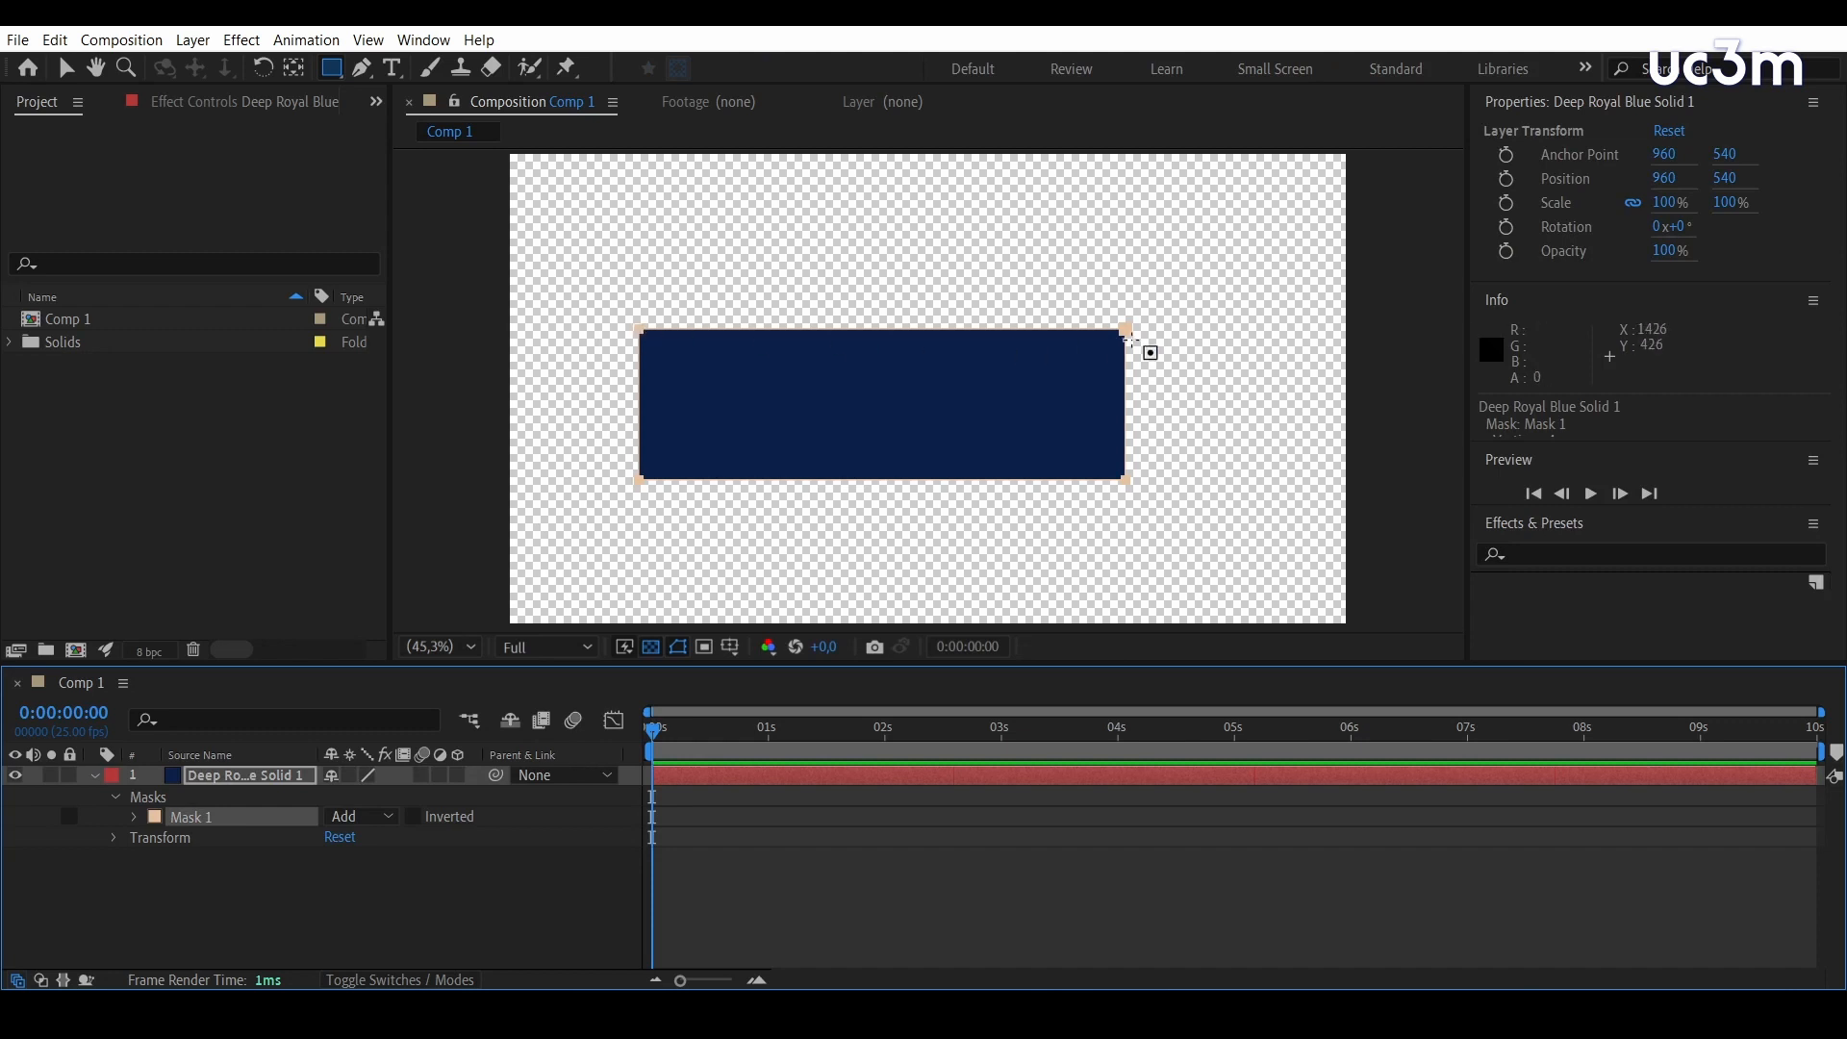
pyautogui.click(650, 654)
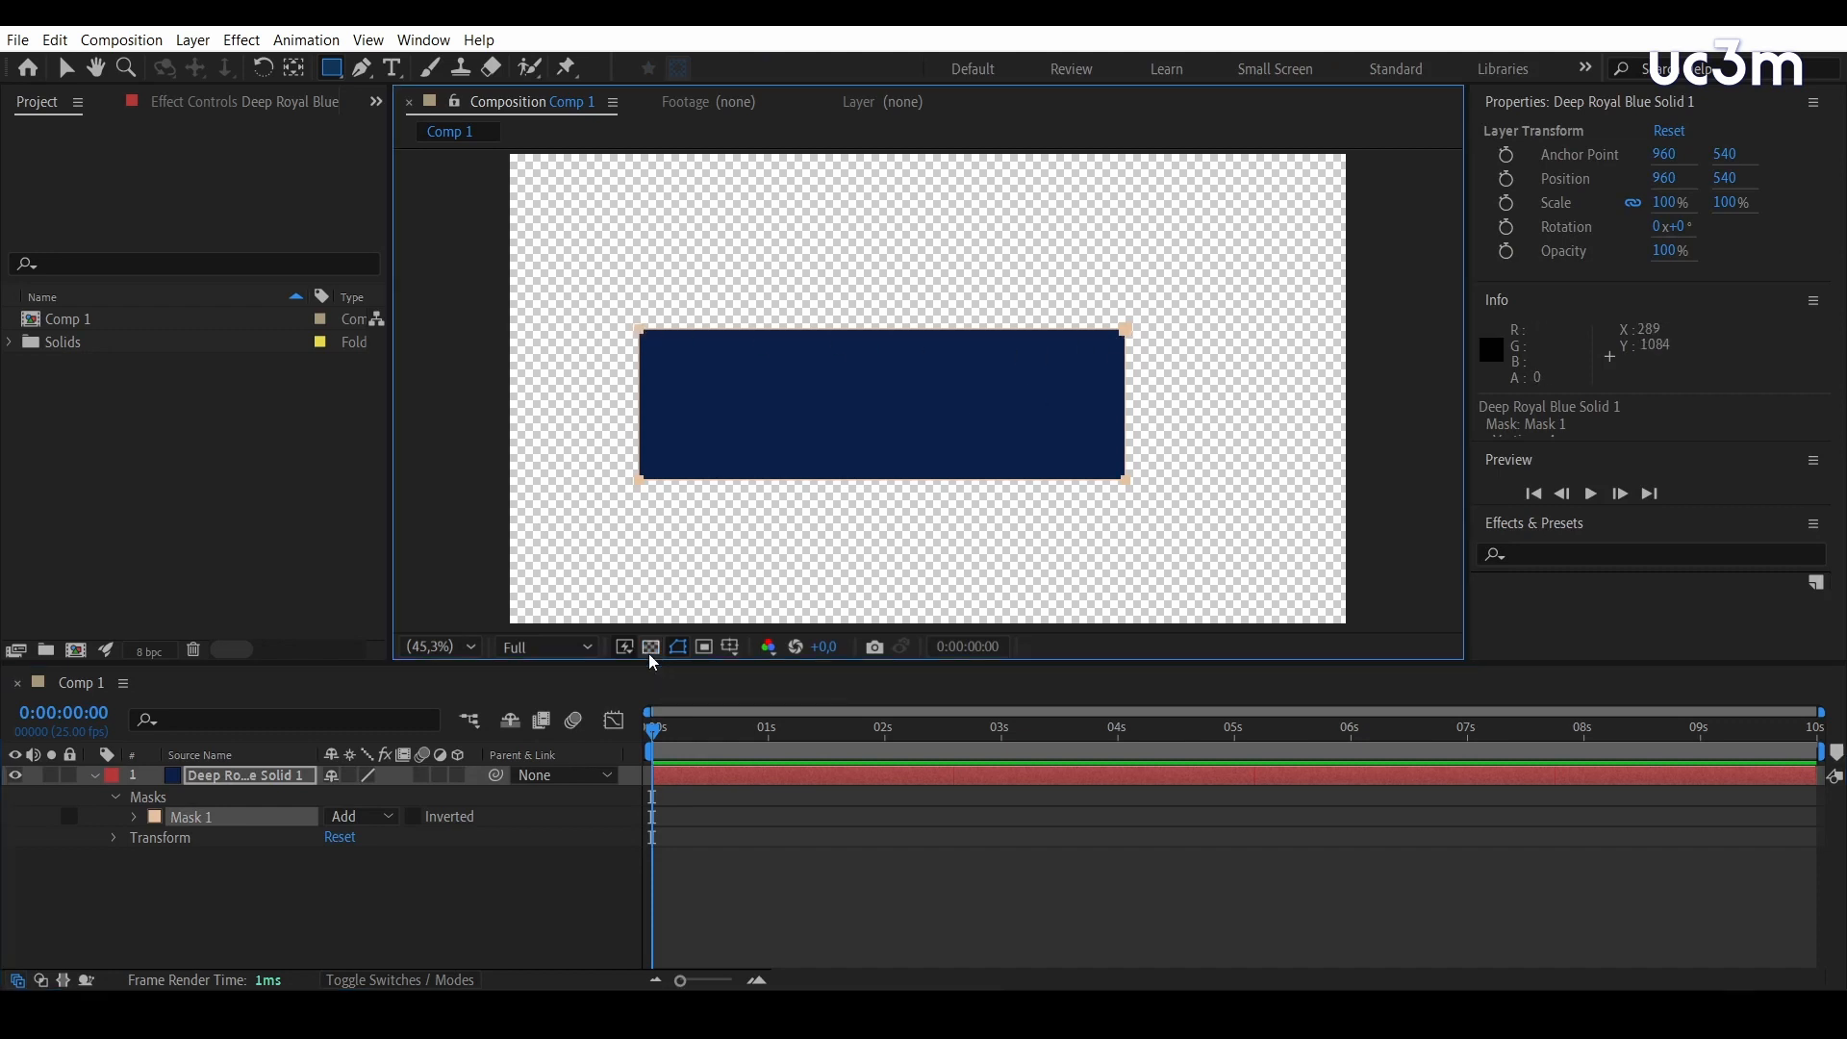
pyautogui.click(68, 70)
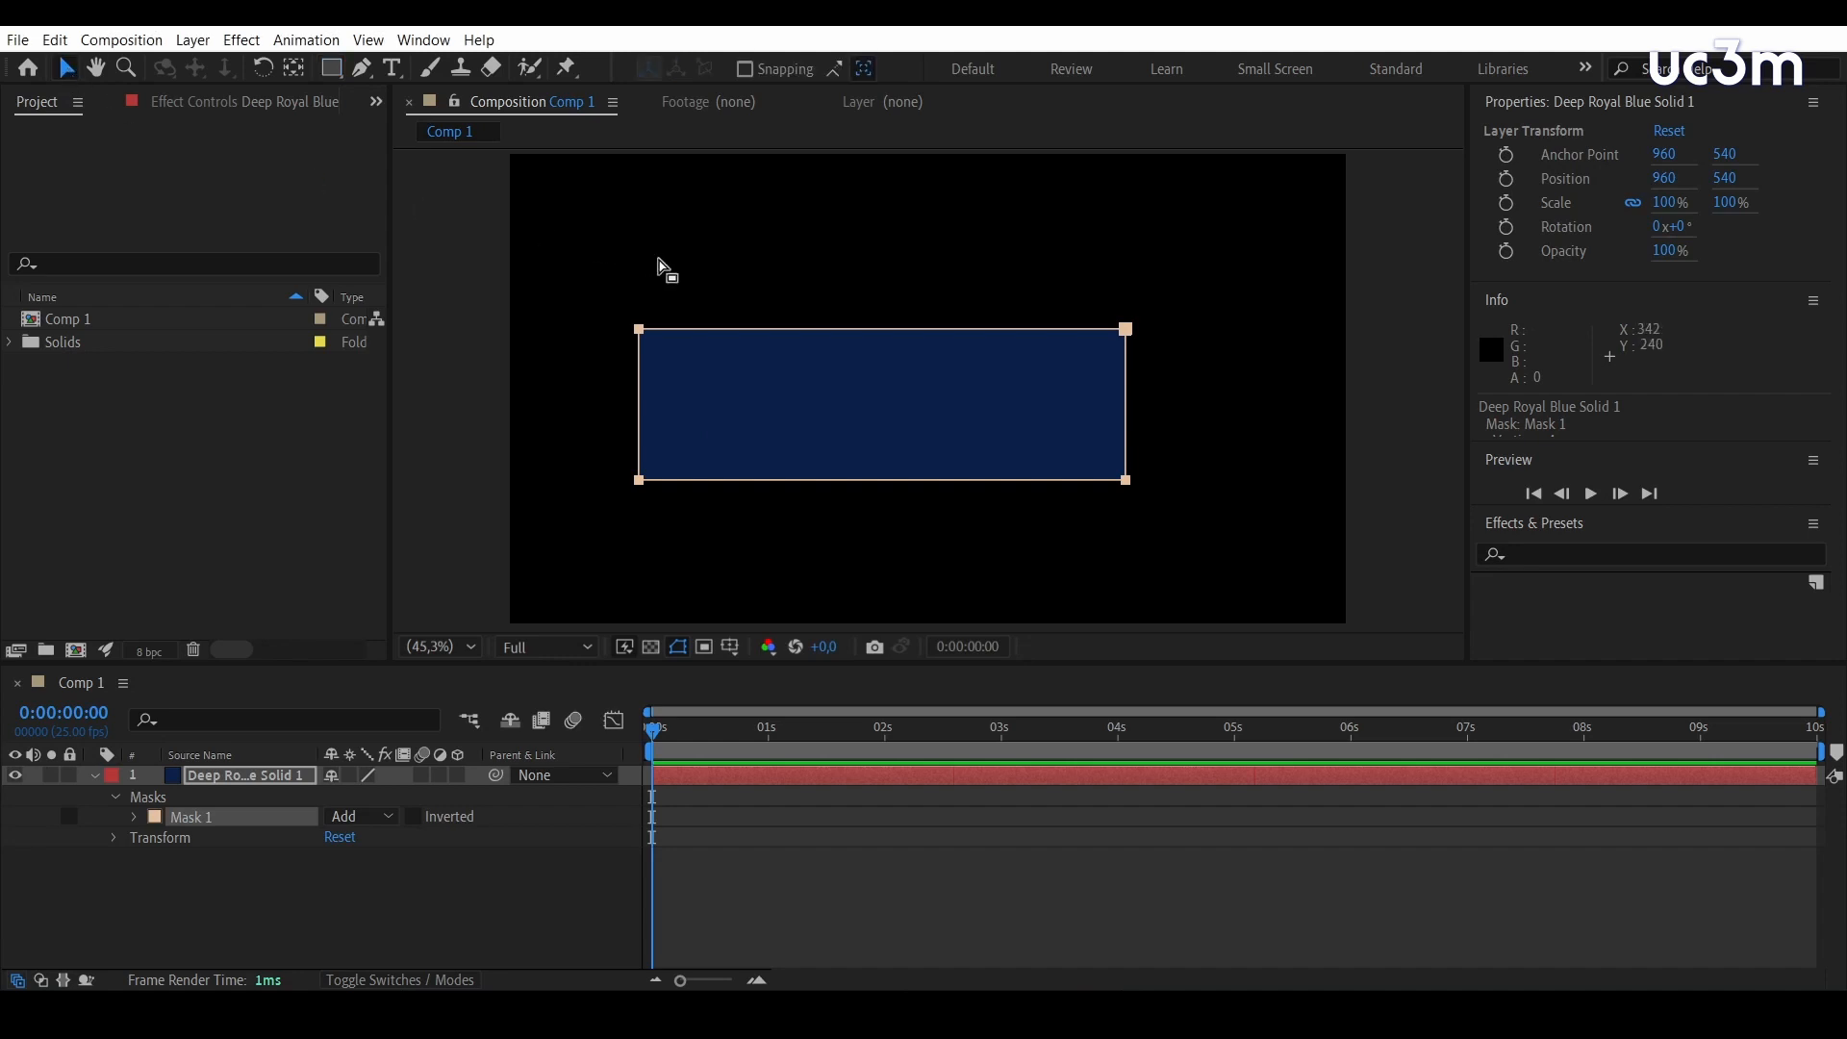
pyautogui.moveTo(702, 335)
pyautogui.mouseDown()
pyautogui.moveTo(862, 305)
pyautogui.moveTo(824, 240)
pyautogui.moveTo(782, 368)
pyautogui.moveTo(679, 336)
pyautogui.moveTo(740, 338)
pyautogui.moveTo(715, 402)
pyautogui.moveTo(709, 336)
pyautogui.mouseUp()
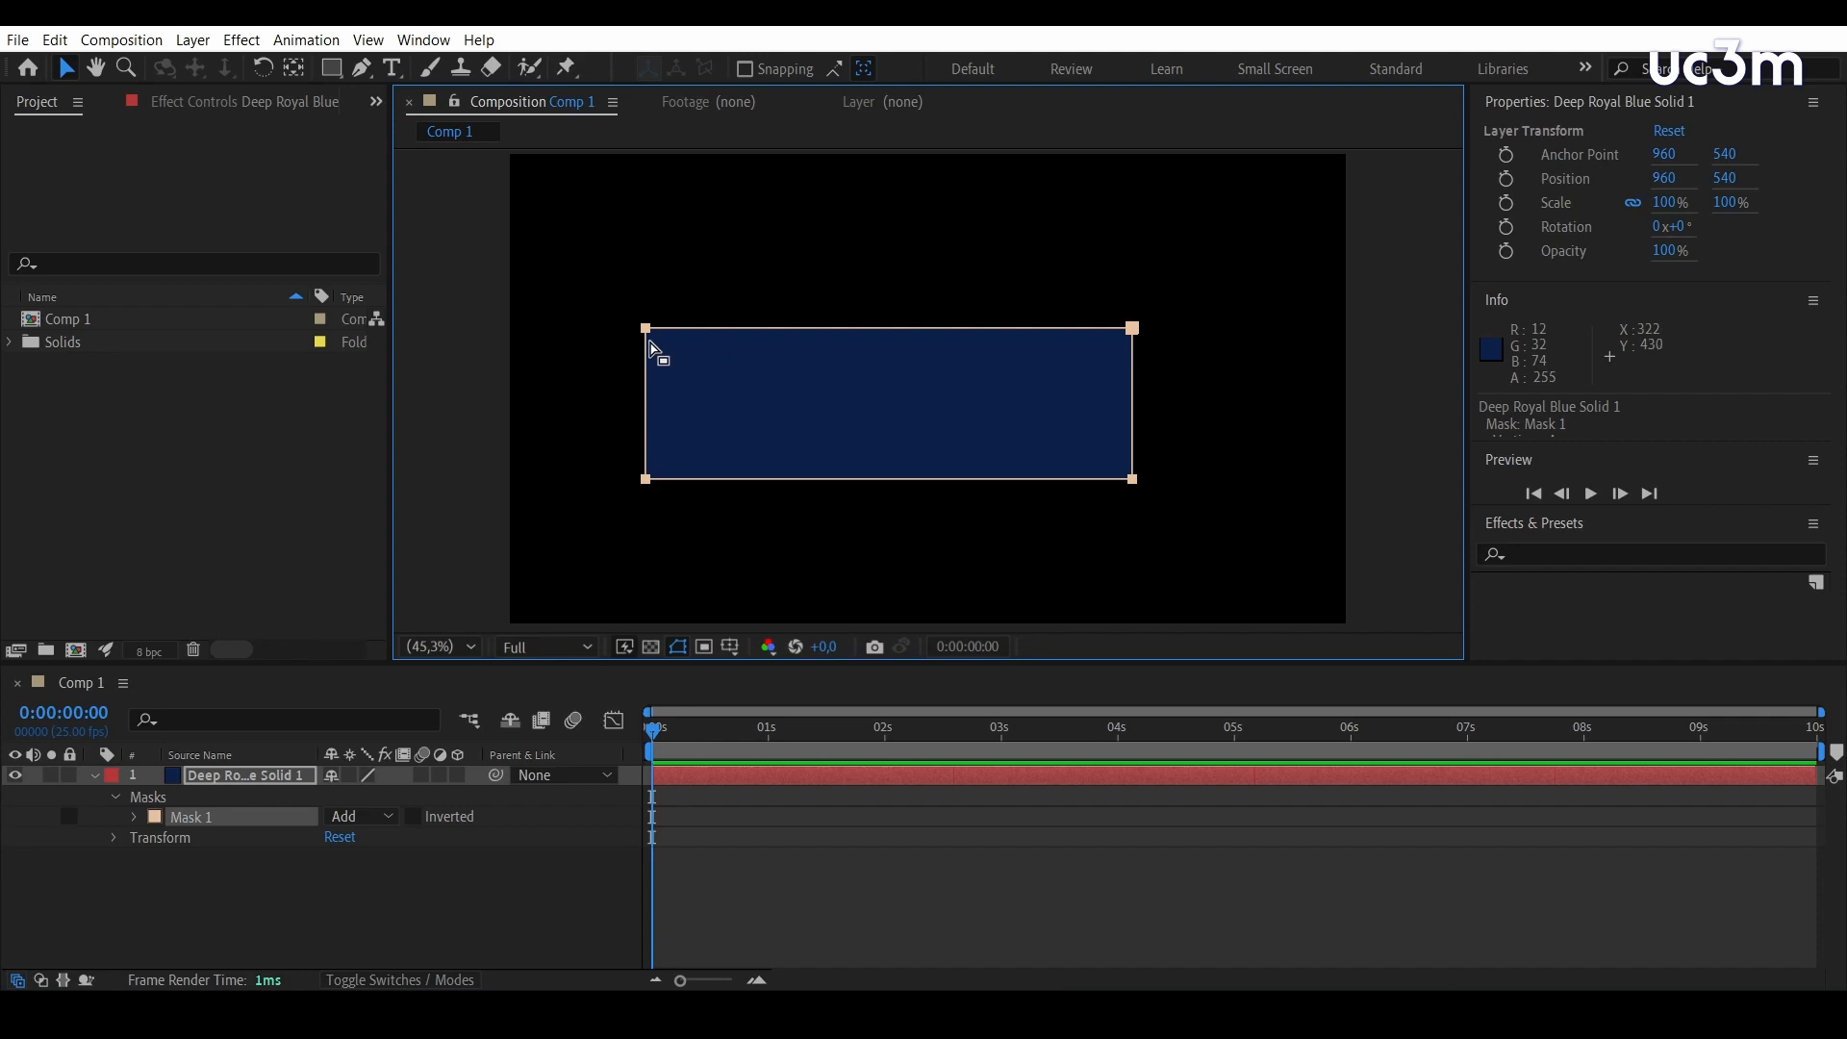
# Reshape the rectangular mask into an irregular slanted quadrilateral by moving its corner points and top edge
pyautogui.click(832, 320)
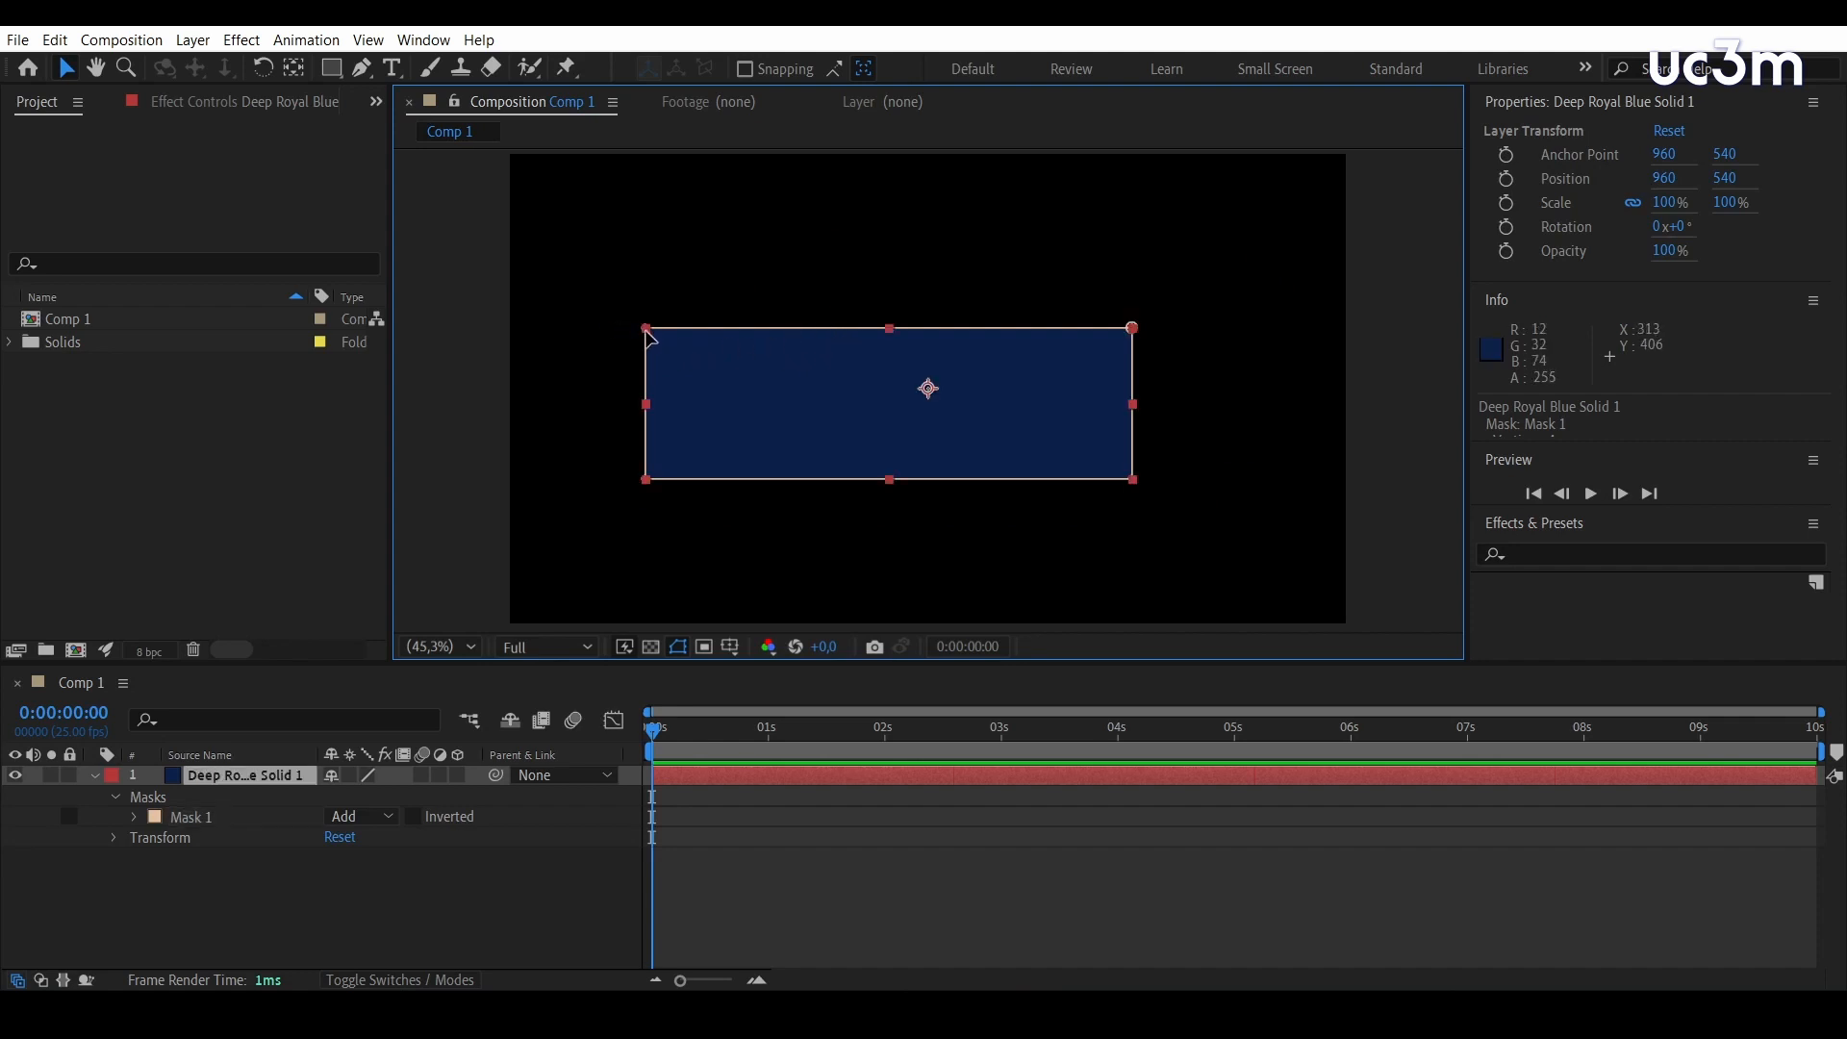
pyautogui.moveTo(646, 331); pyautogui.dragTo(634, 236)
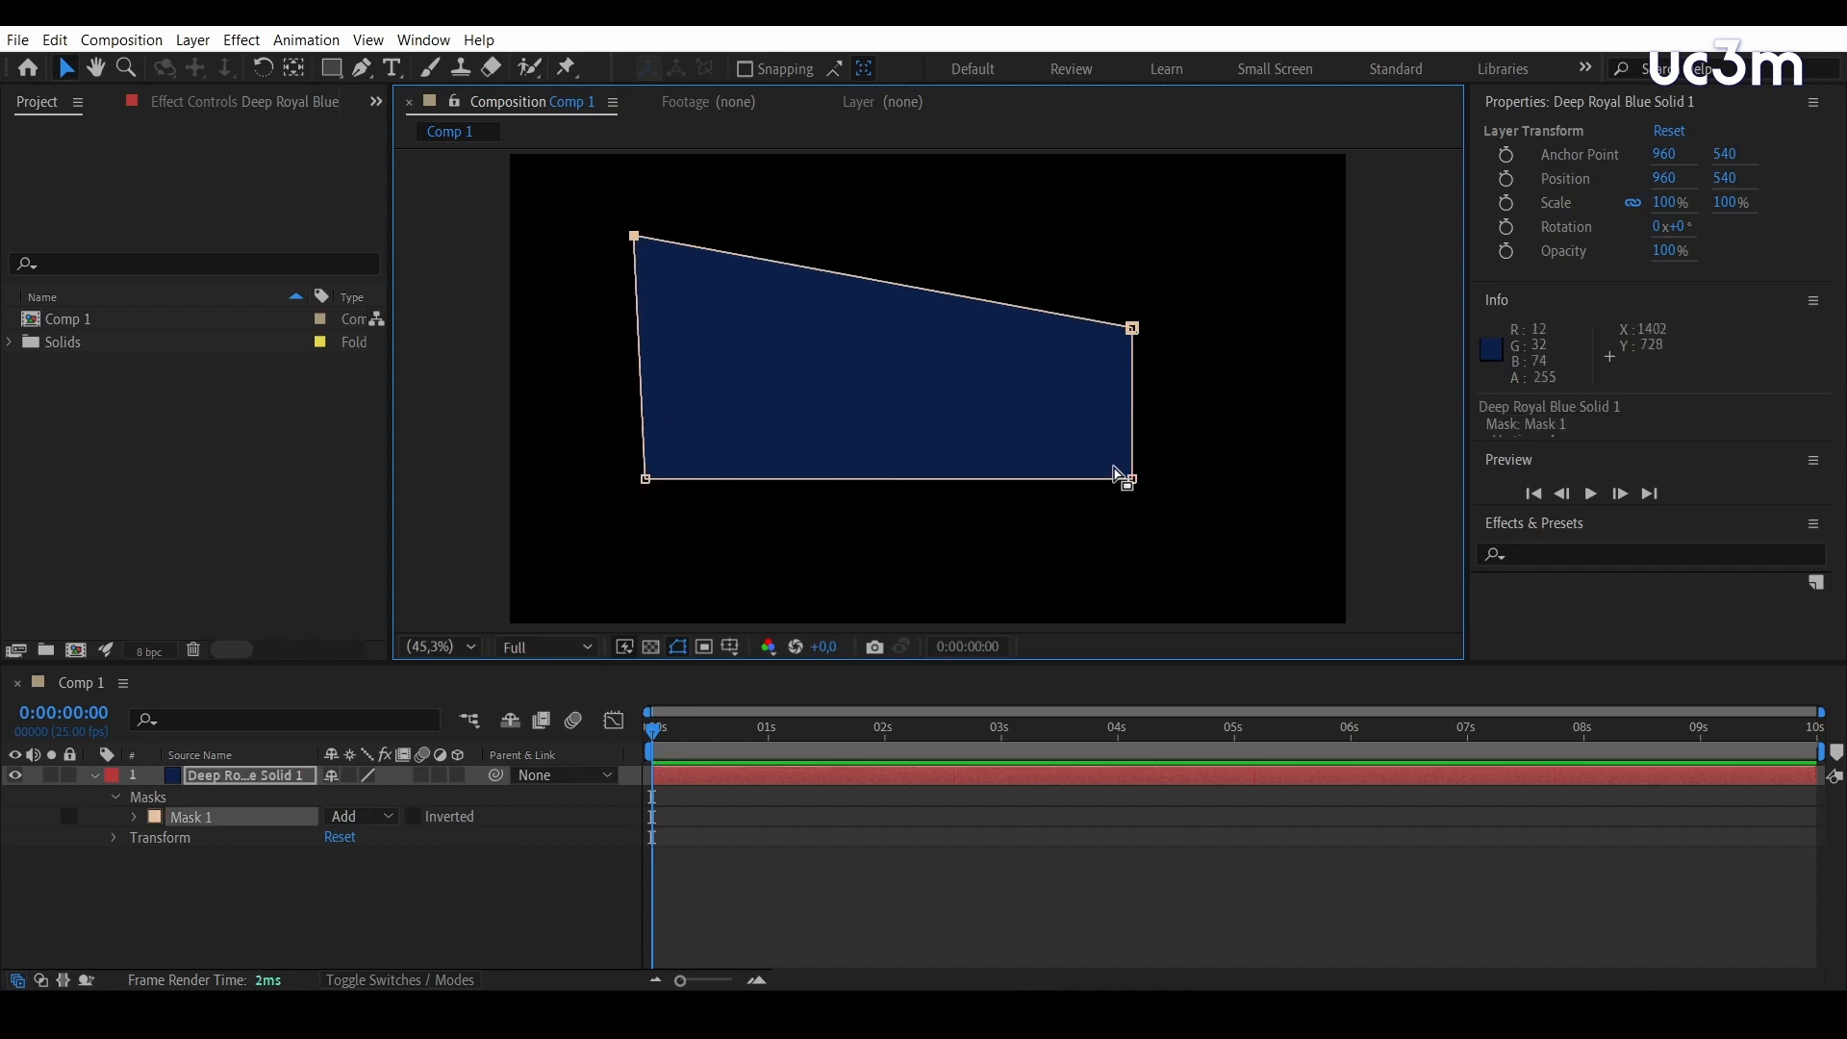
pyautogui.moveTo(1132, 478); pyautogui.dragTo(978, 517)
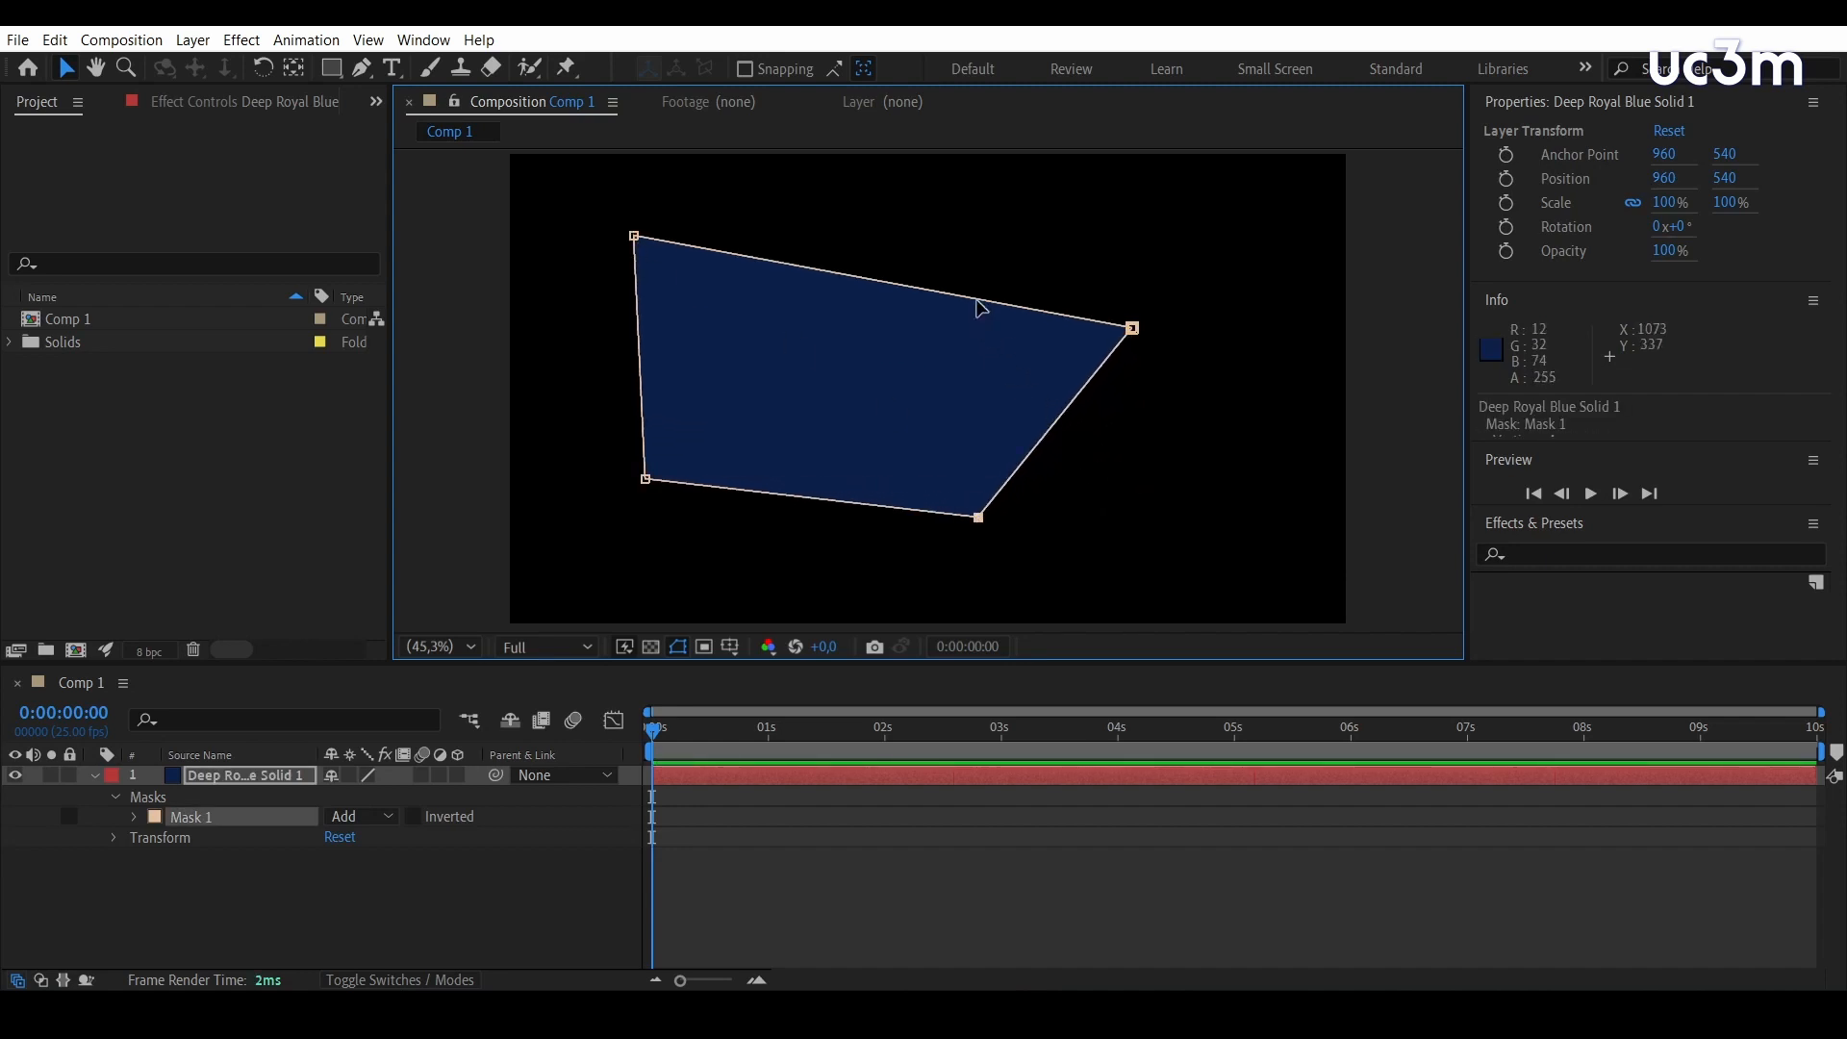
pyautogui.moveTo(981, 308)
pyautogui.mouseDown()
pyautogui.moveTo(928, 378)
pyautogui.moveTo(1007, 387)
pyautogui.moveTo(964, 297)
pyautogui.mouseUp()
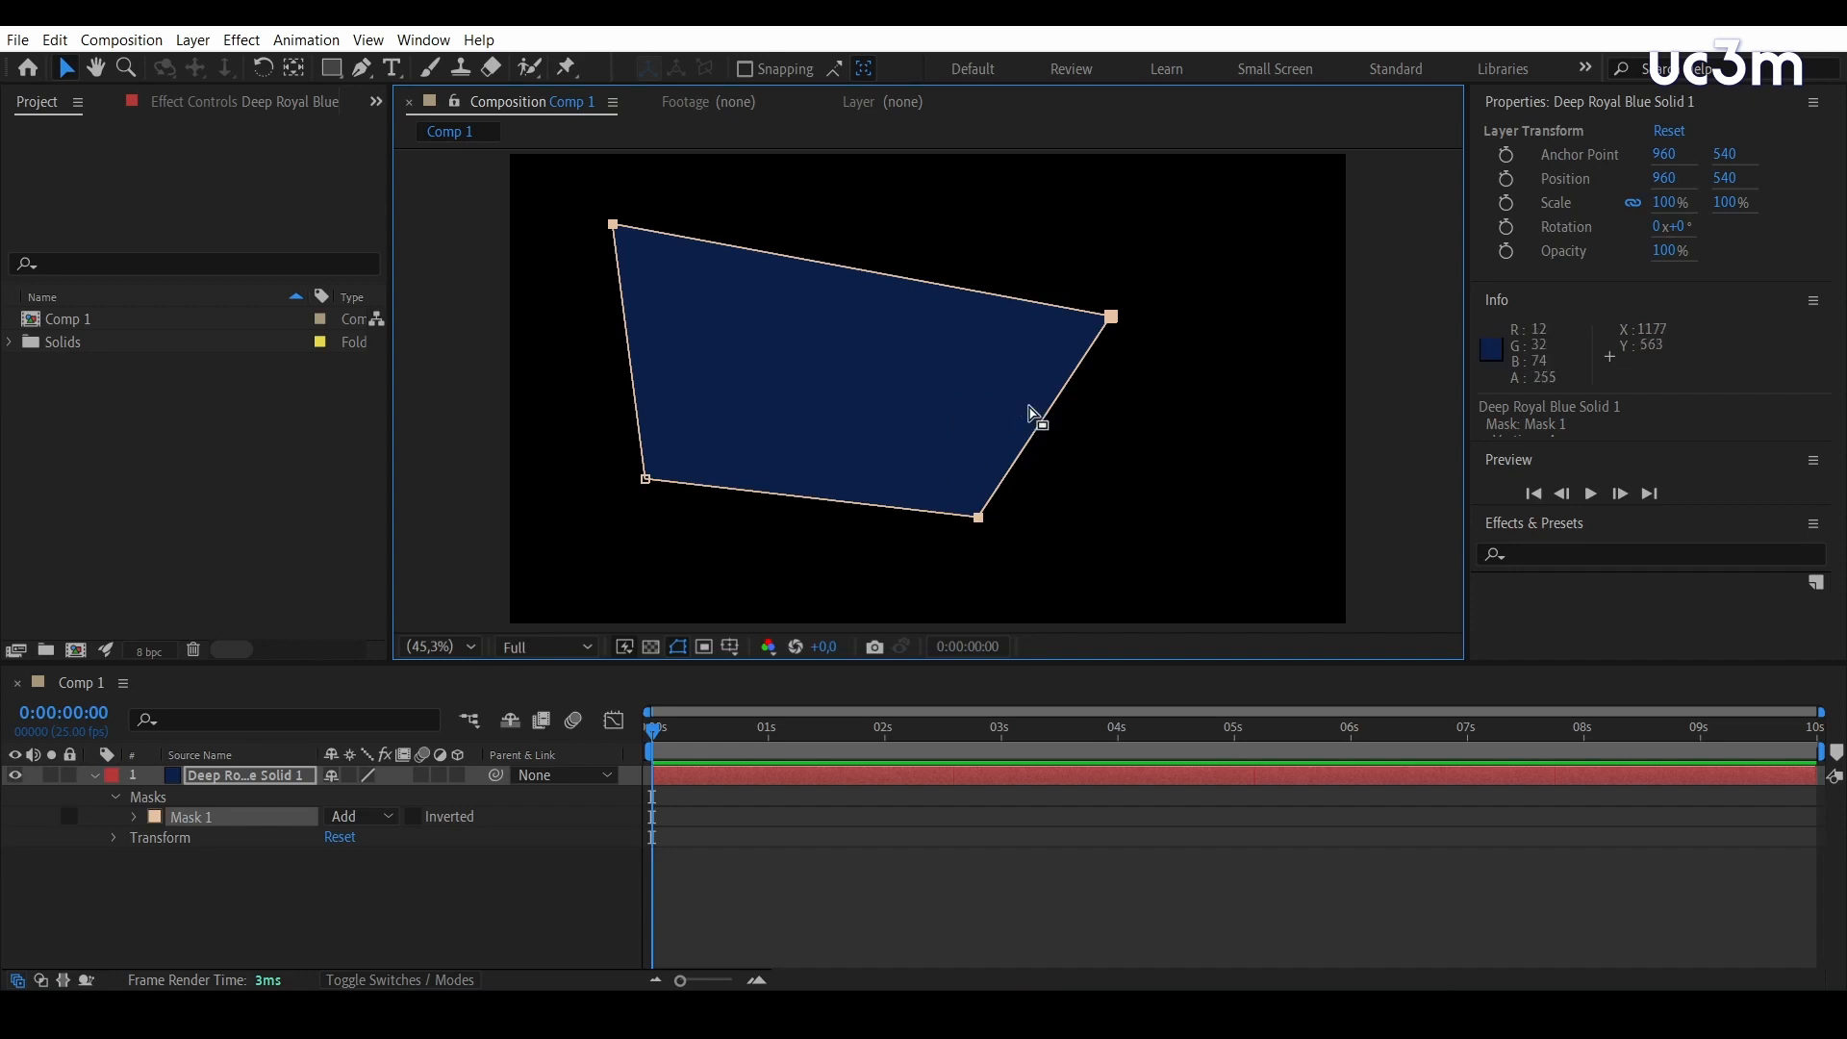
pyautogui.moveTo(1114, 318)
pyautogui.mouseDown()
pyautogui.moveTo(1138, 388)
pyautogui.moveTo(1139, 280)
pyautogui.moveTo(1135, 367)
pyautogui.moveTo(1138, 313)
pyautogui.mouseUp()
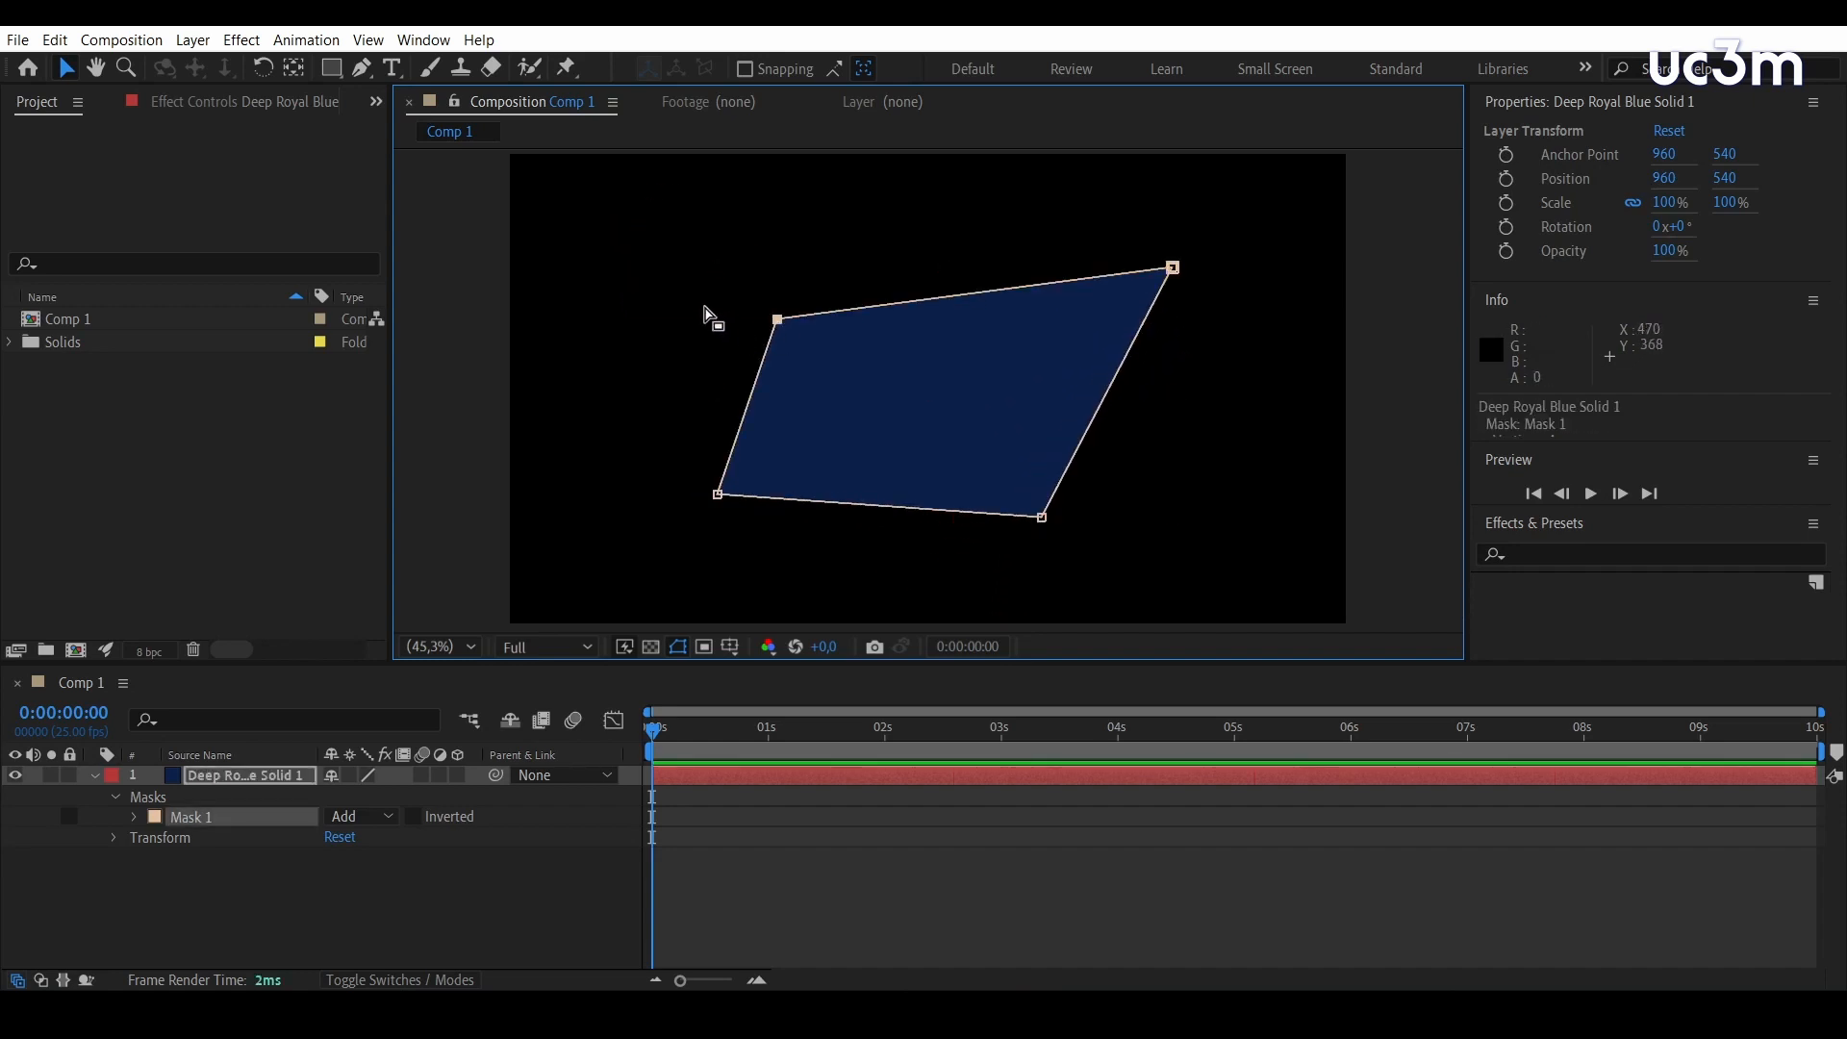
pyautogui.moveTo(635, 313); pyautogui.dragTo(1028, 508)
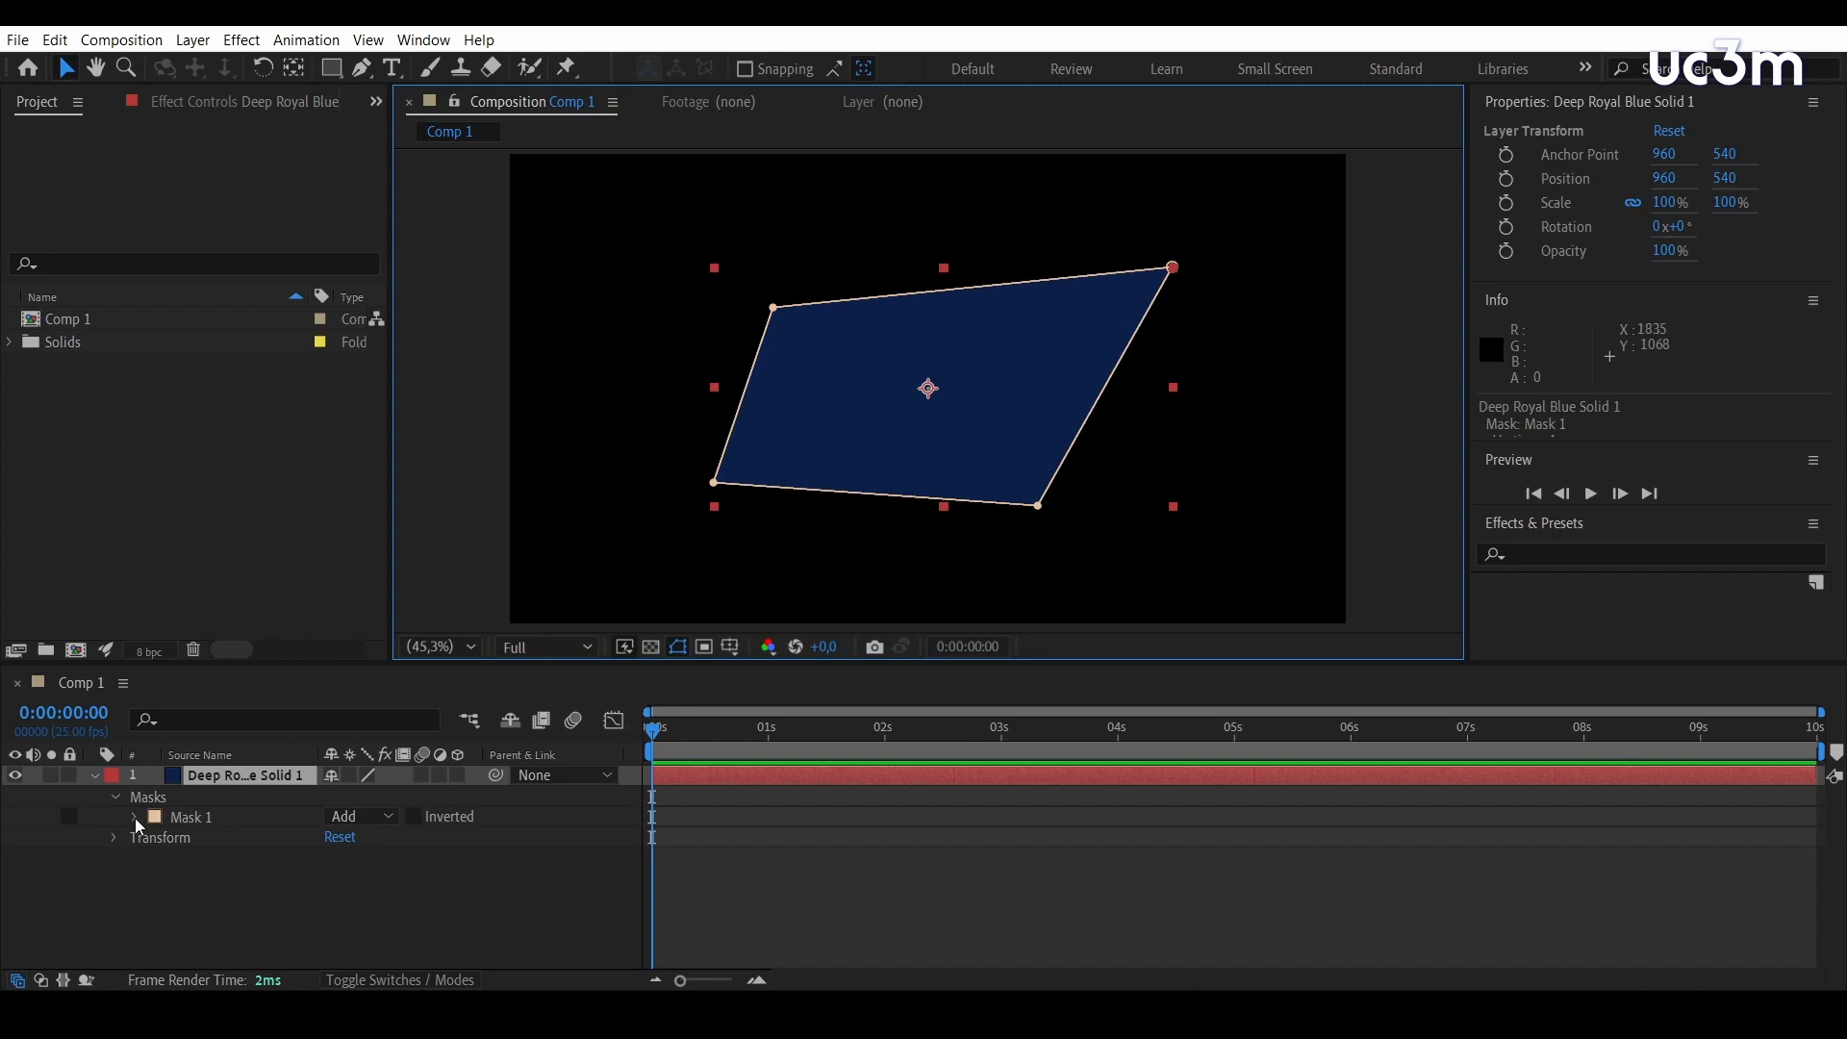
# Set Mask 1's feather to 257 pixels and show the transparency grid behind it
pyautogui.click(135, 817)
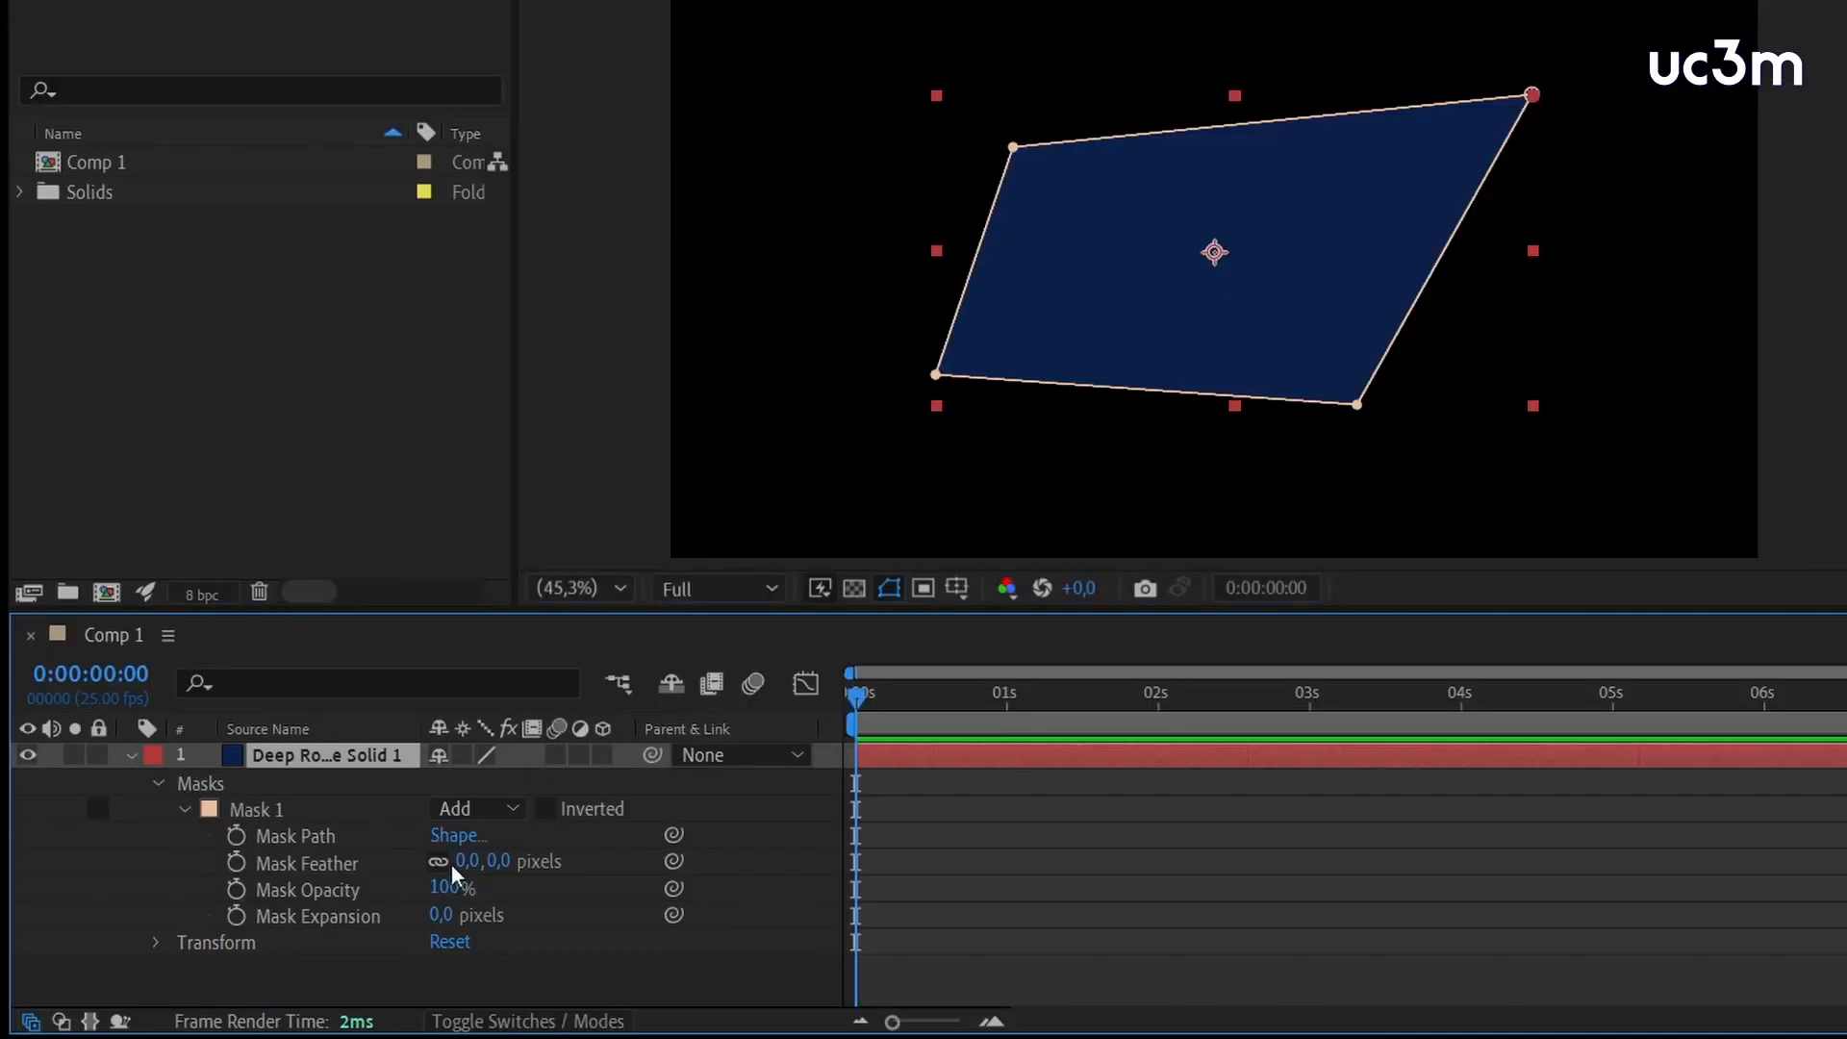
pyautogui.moveTo(454, 862); pyautogui.dragTo(854, 753)
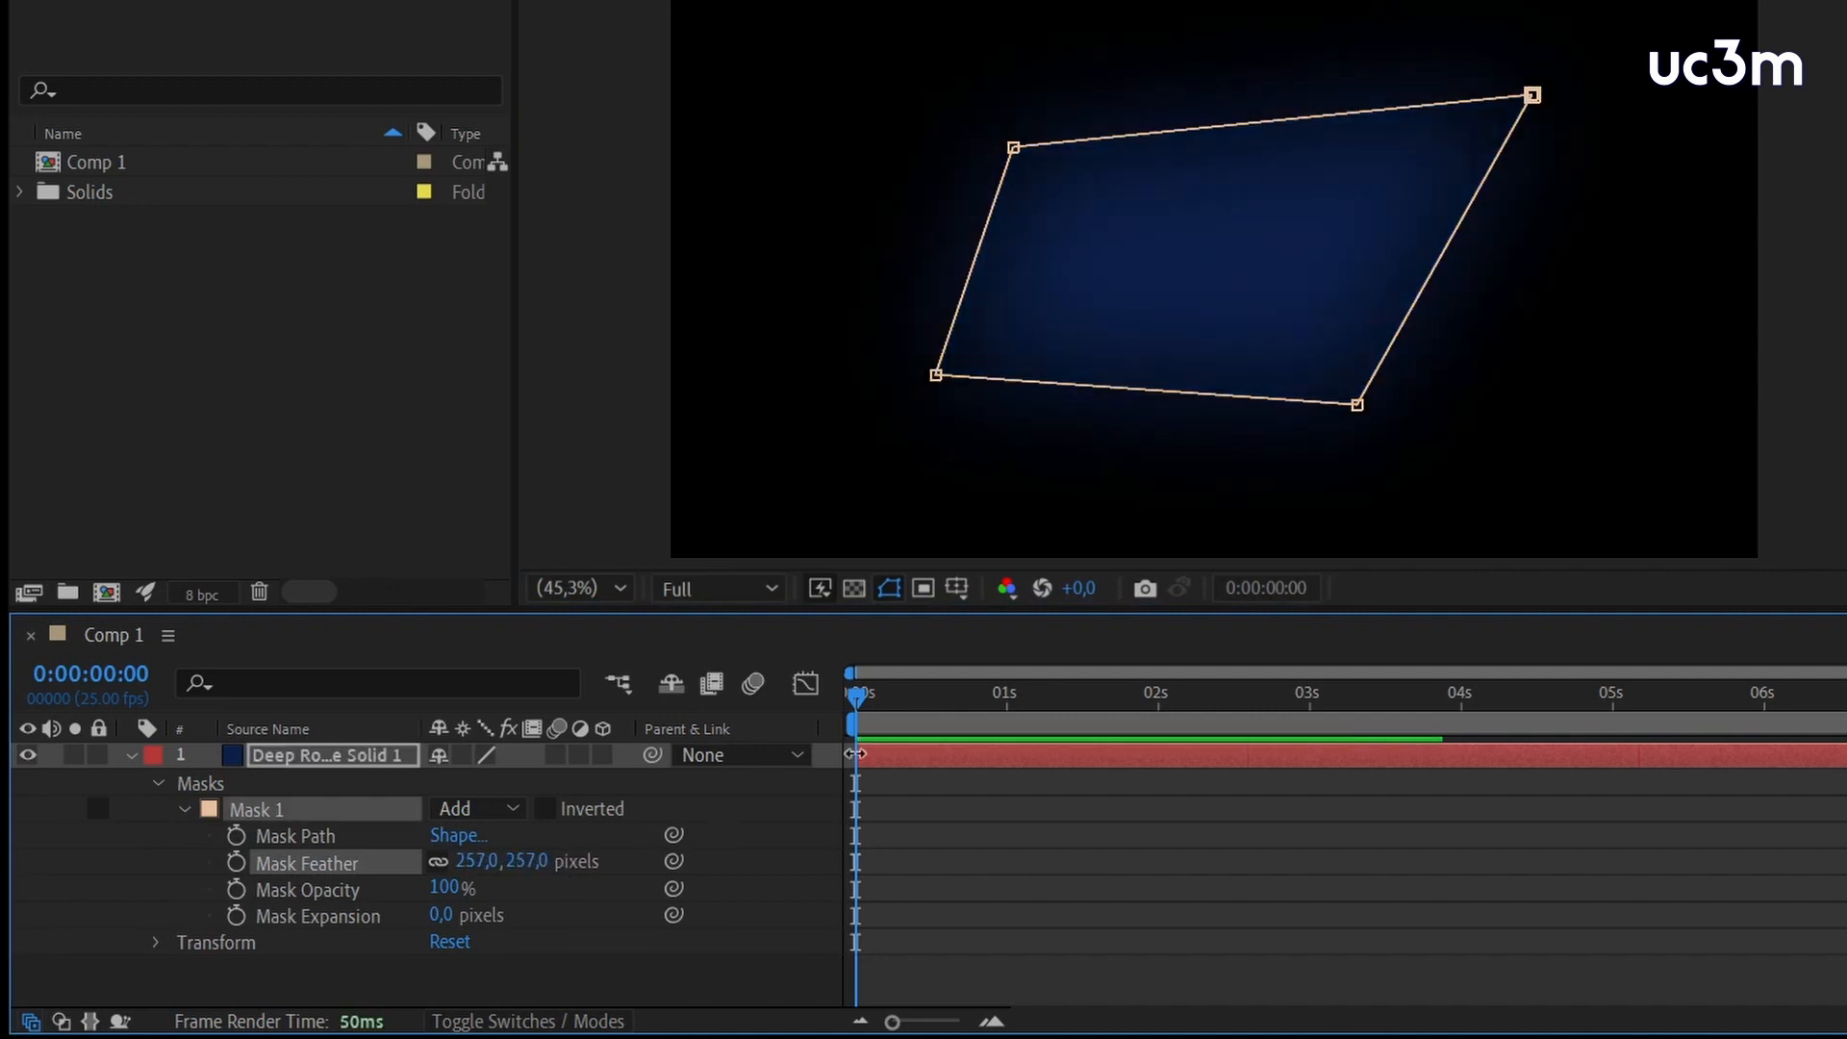
pyautogui.click(853, 588)
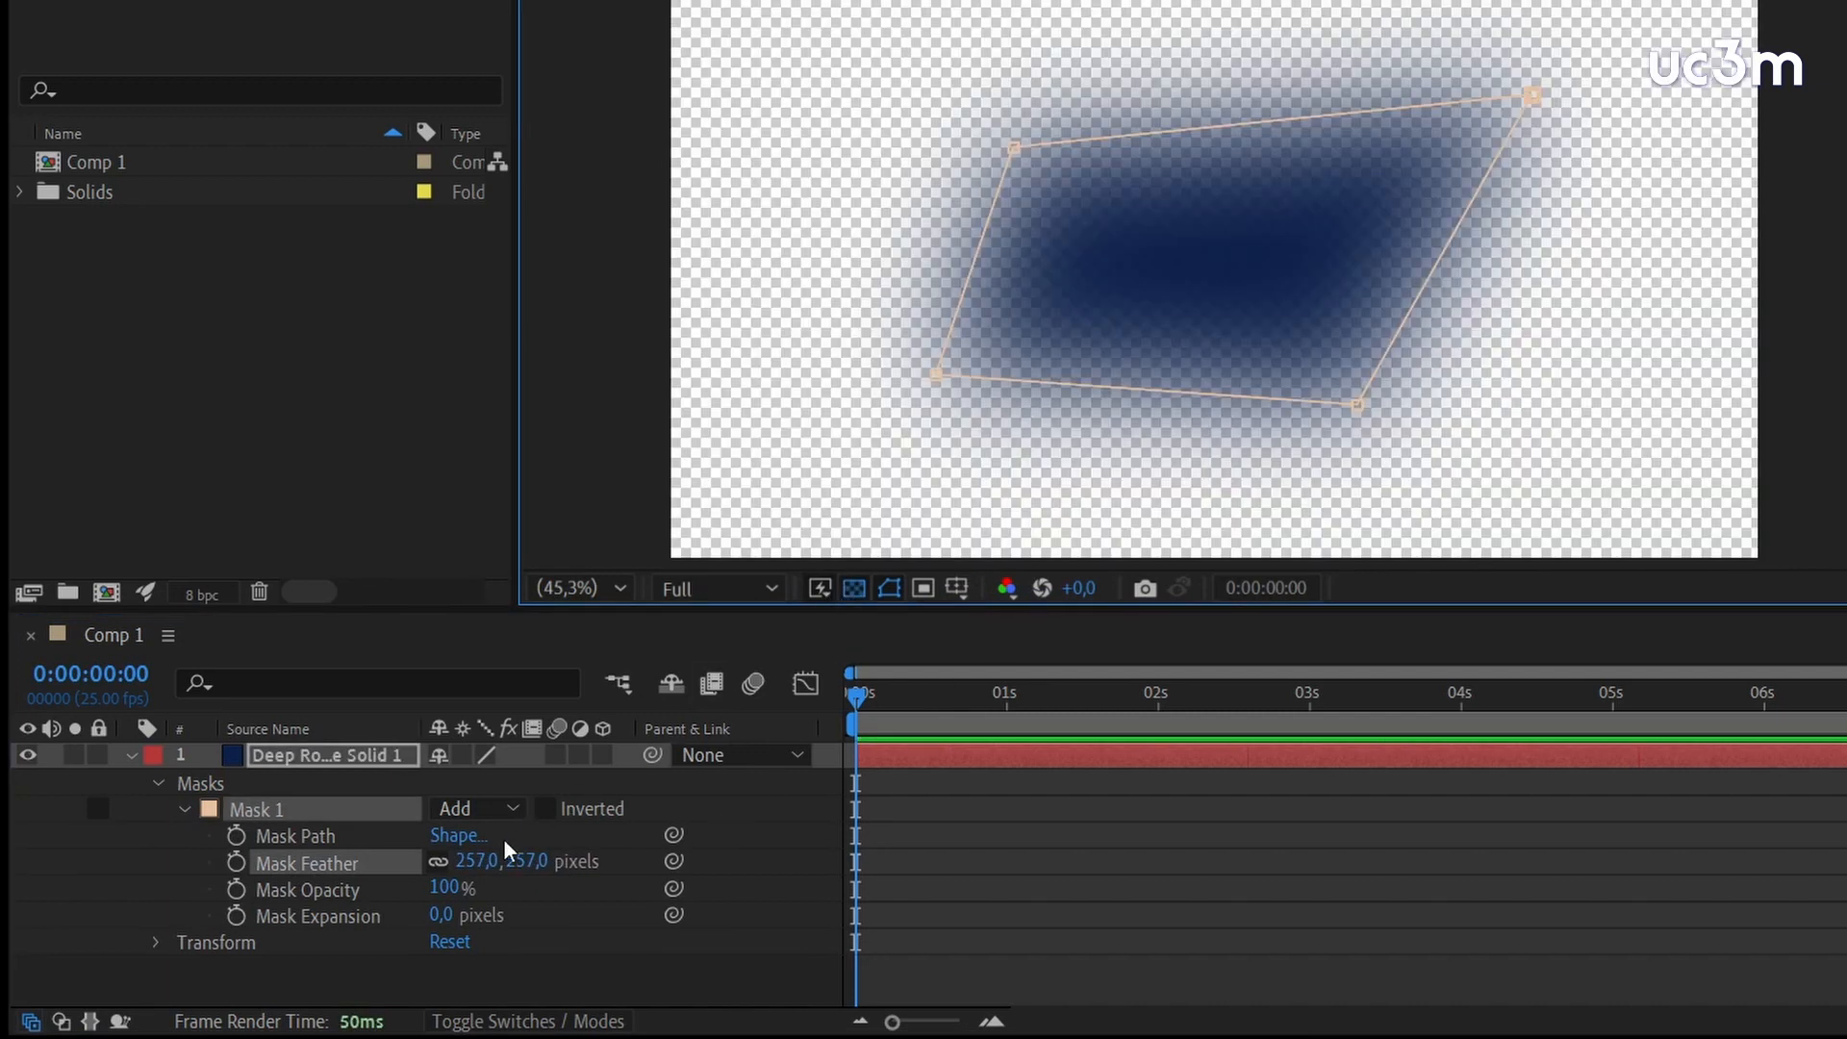
# Set Mask 1's feather to 8 pixels, then raise it to 81 pixels
pyautogui.click(471, 861)
pyautogui.write('8')
pyautogui.press('Return')
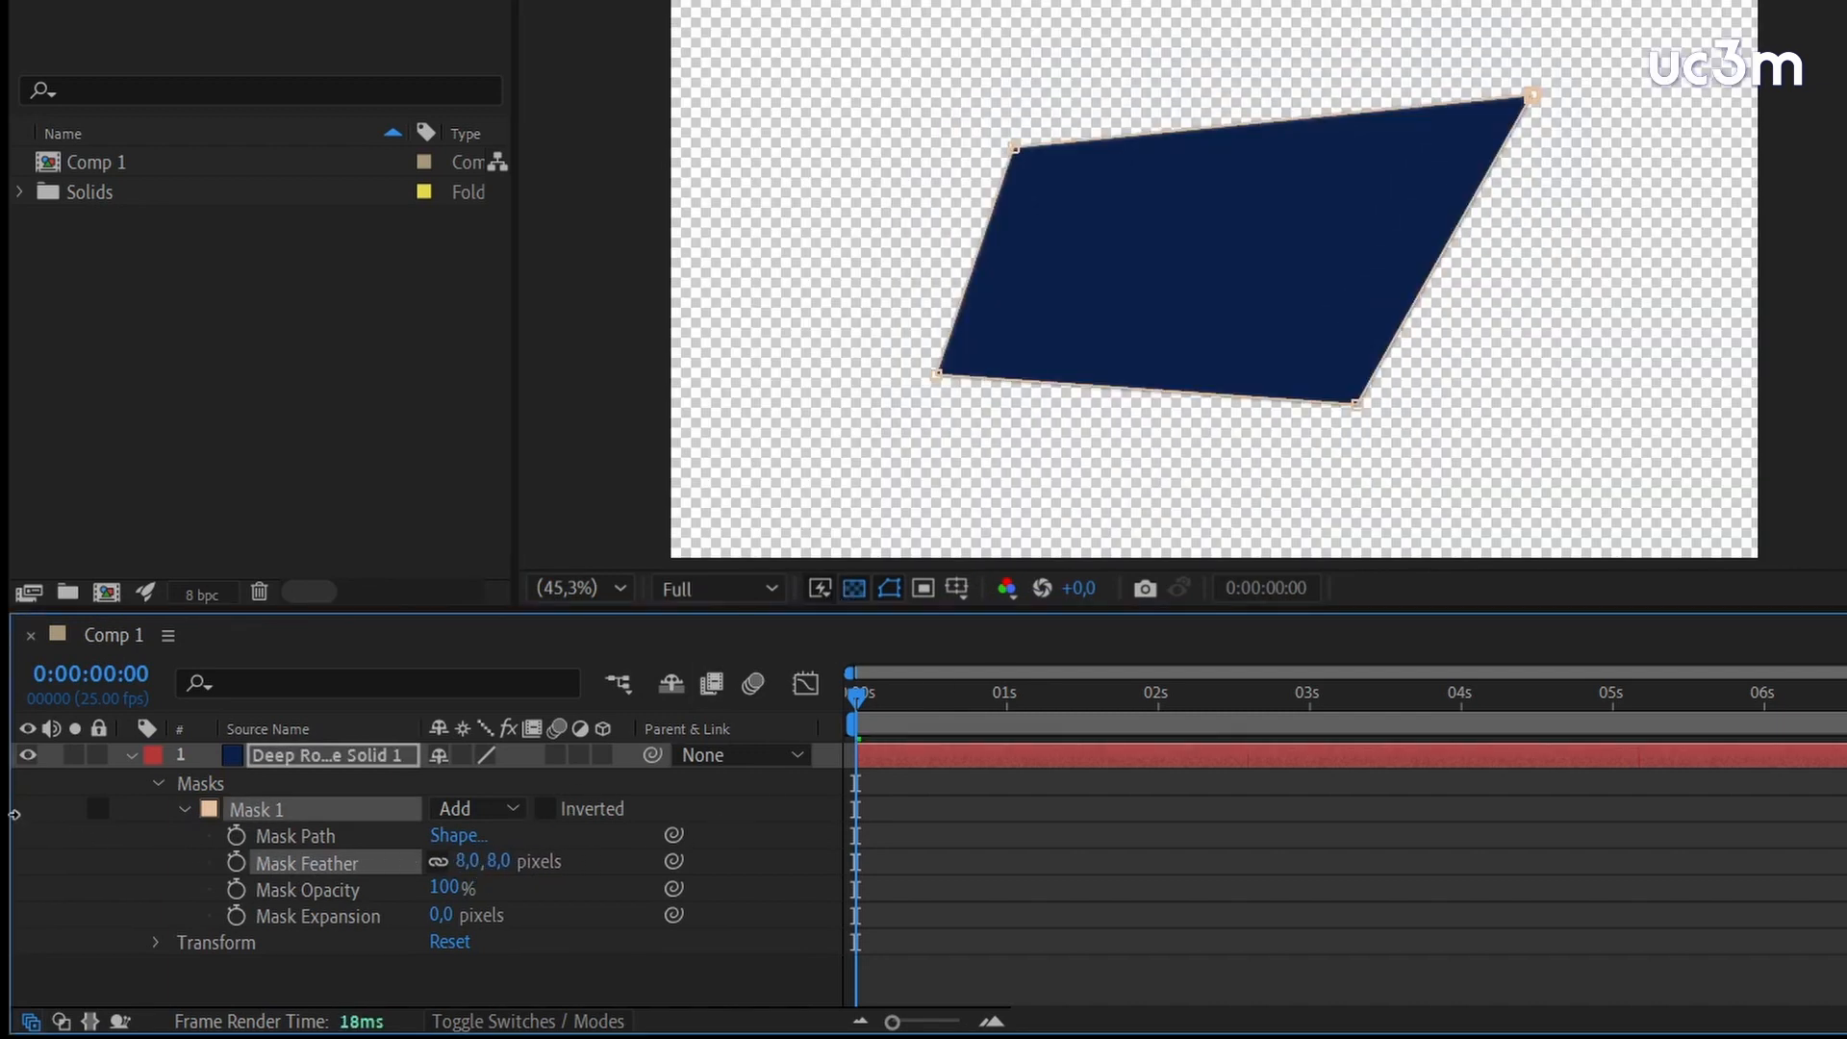
pyautogui.moveTo(15, 814); pyautogui.dragTo(124, 815)
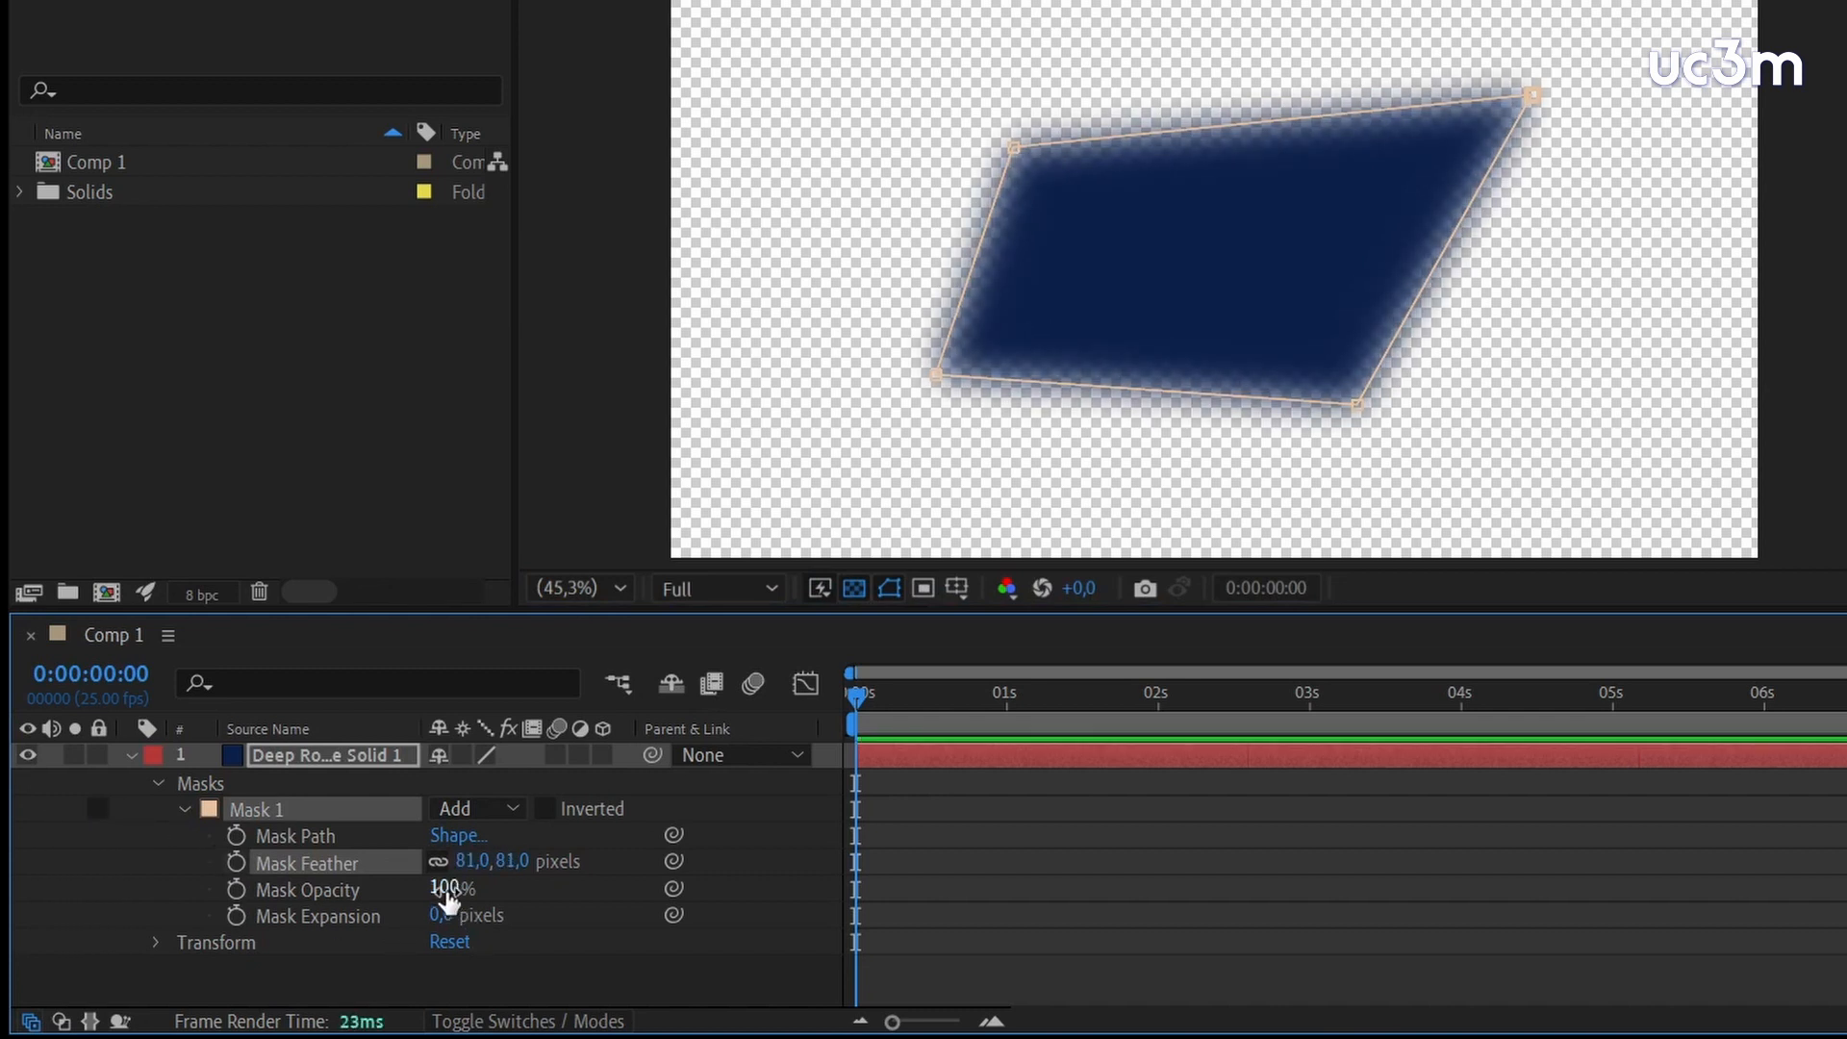
# Contract Mask 1 by setting its expansion to -16 pixels
pyautogui.moveTo(438, 919)
pyautogui.mouseDown()
pyautogui.moveTo(577, 919)
pyautogui.moveTo(356, 912)
pyautogui.moveTo(448, 912)
pyautogui.moveTo(424, 912)
pyautogui.mouseUp()
pyautogui.click(316, 840)
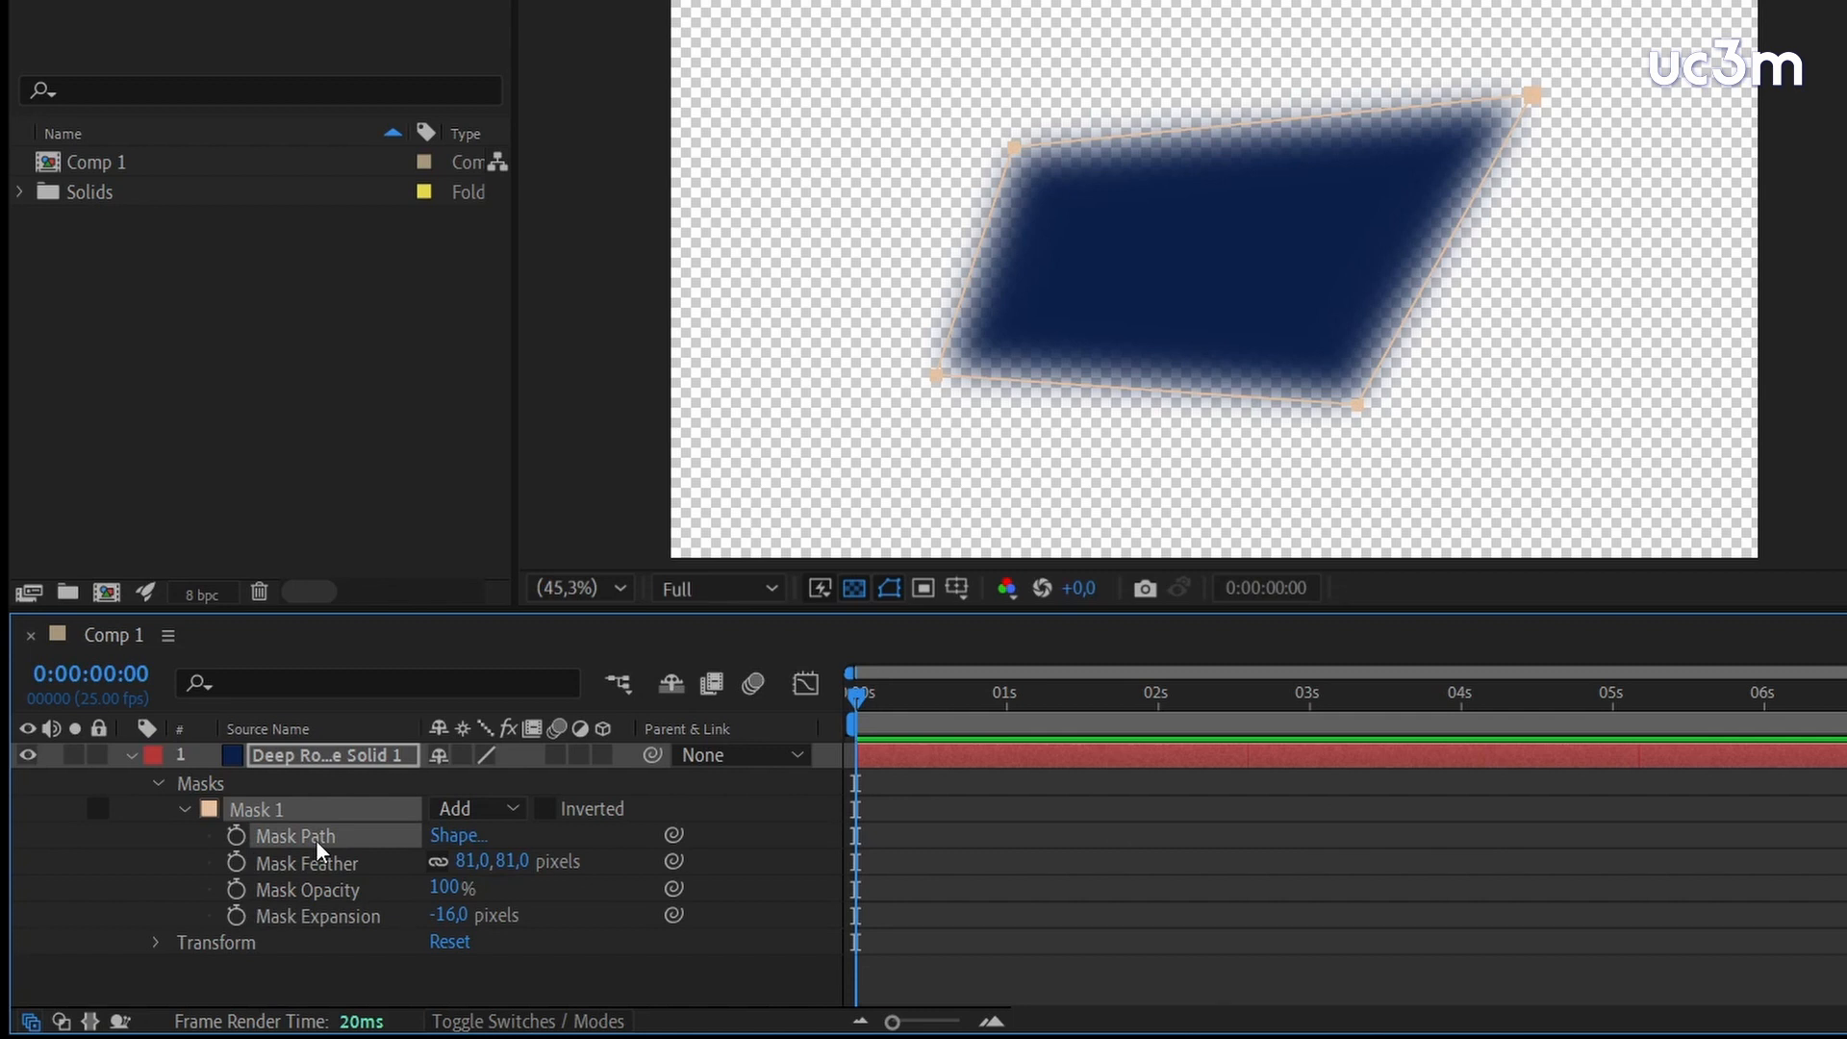
# Lower Mask 1's opacity to 47%, then invert the mask and return its opacity to 100%
pyautogui.click(322, 891)
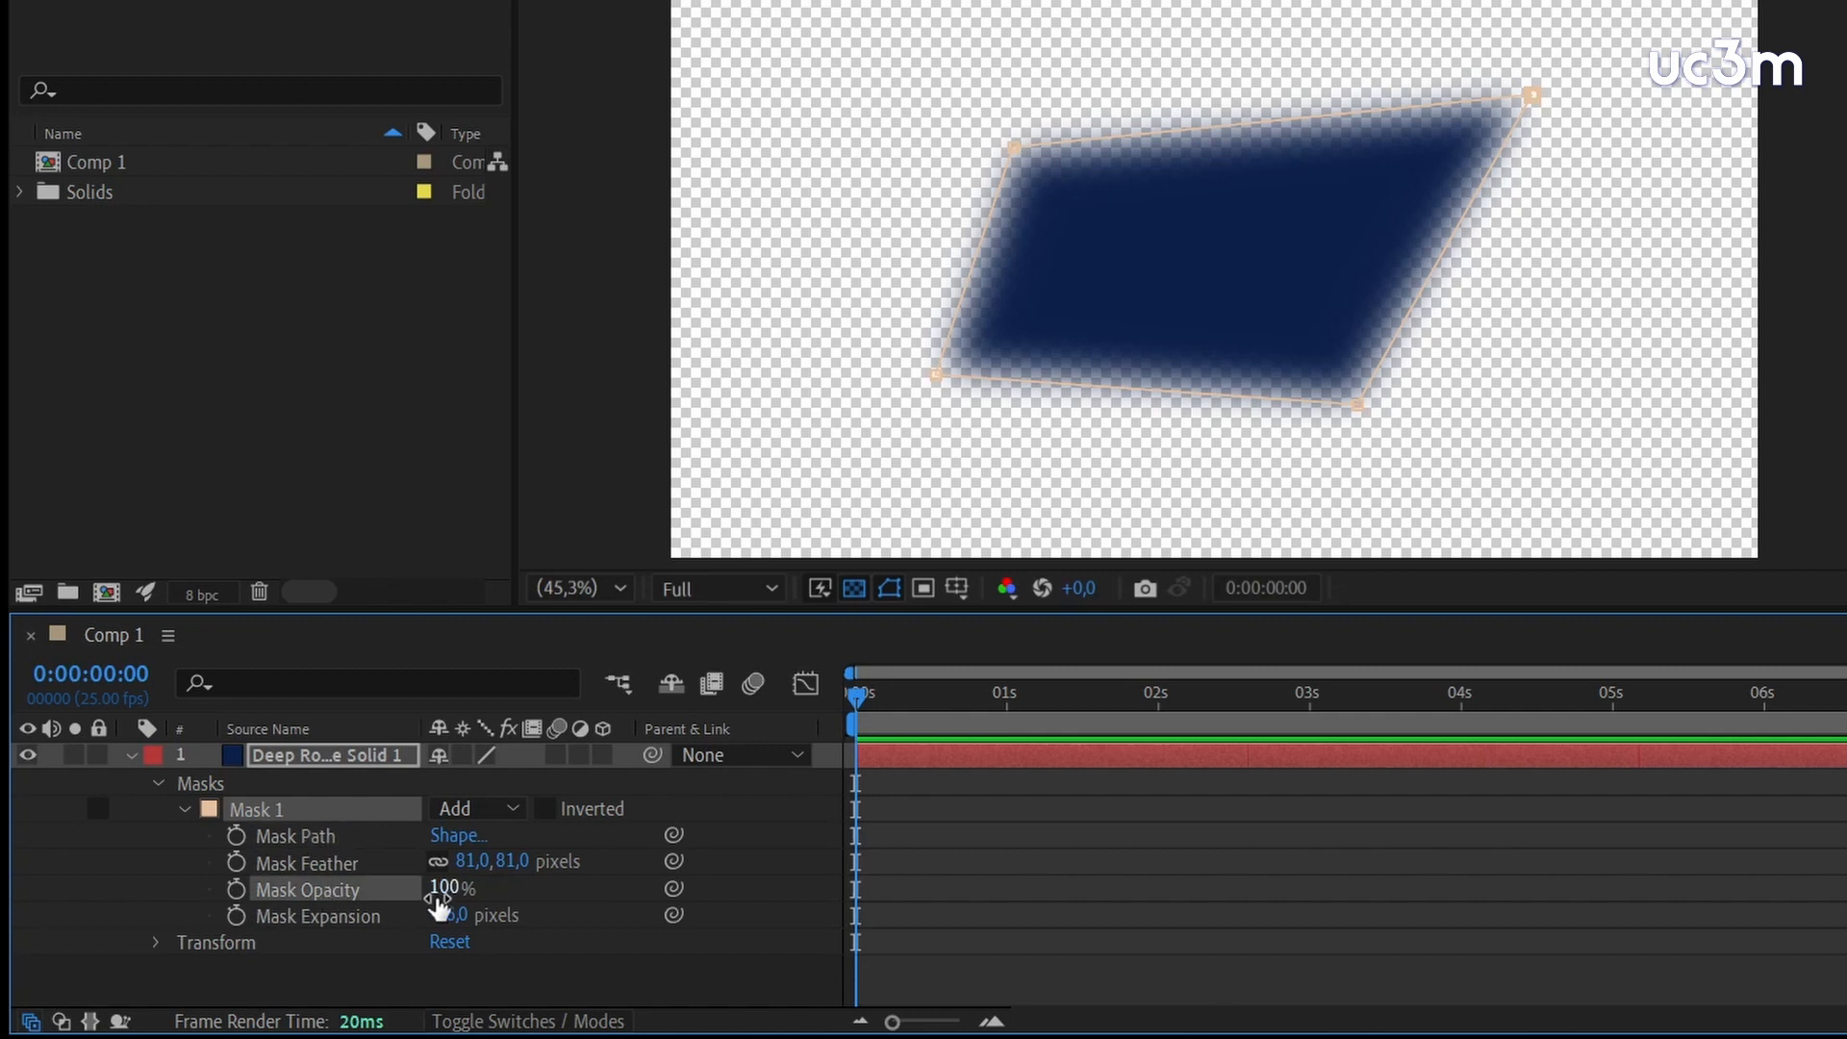
pyautogui.moveTo(433, 888); pyautogui.dragTo(501, 893)
pyautogui.click(543, 808)
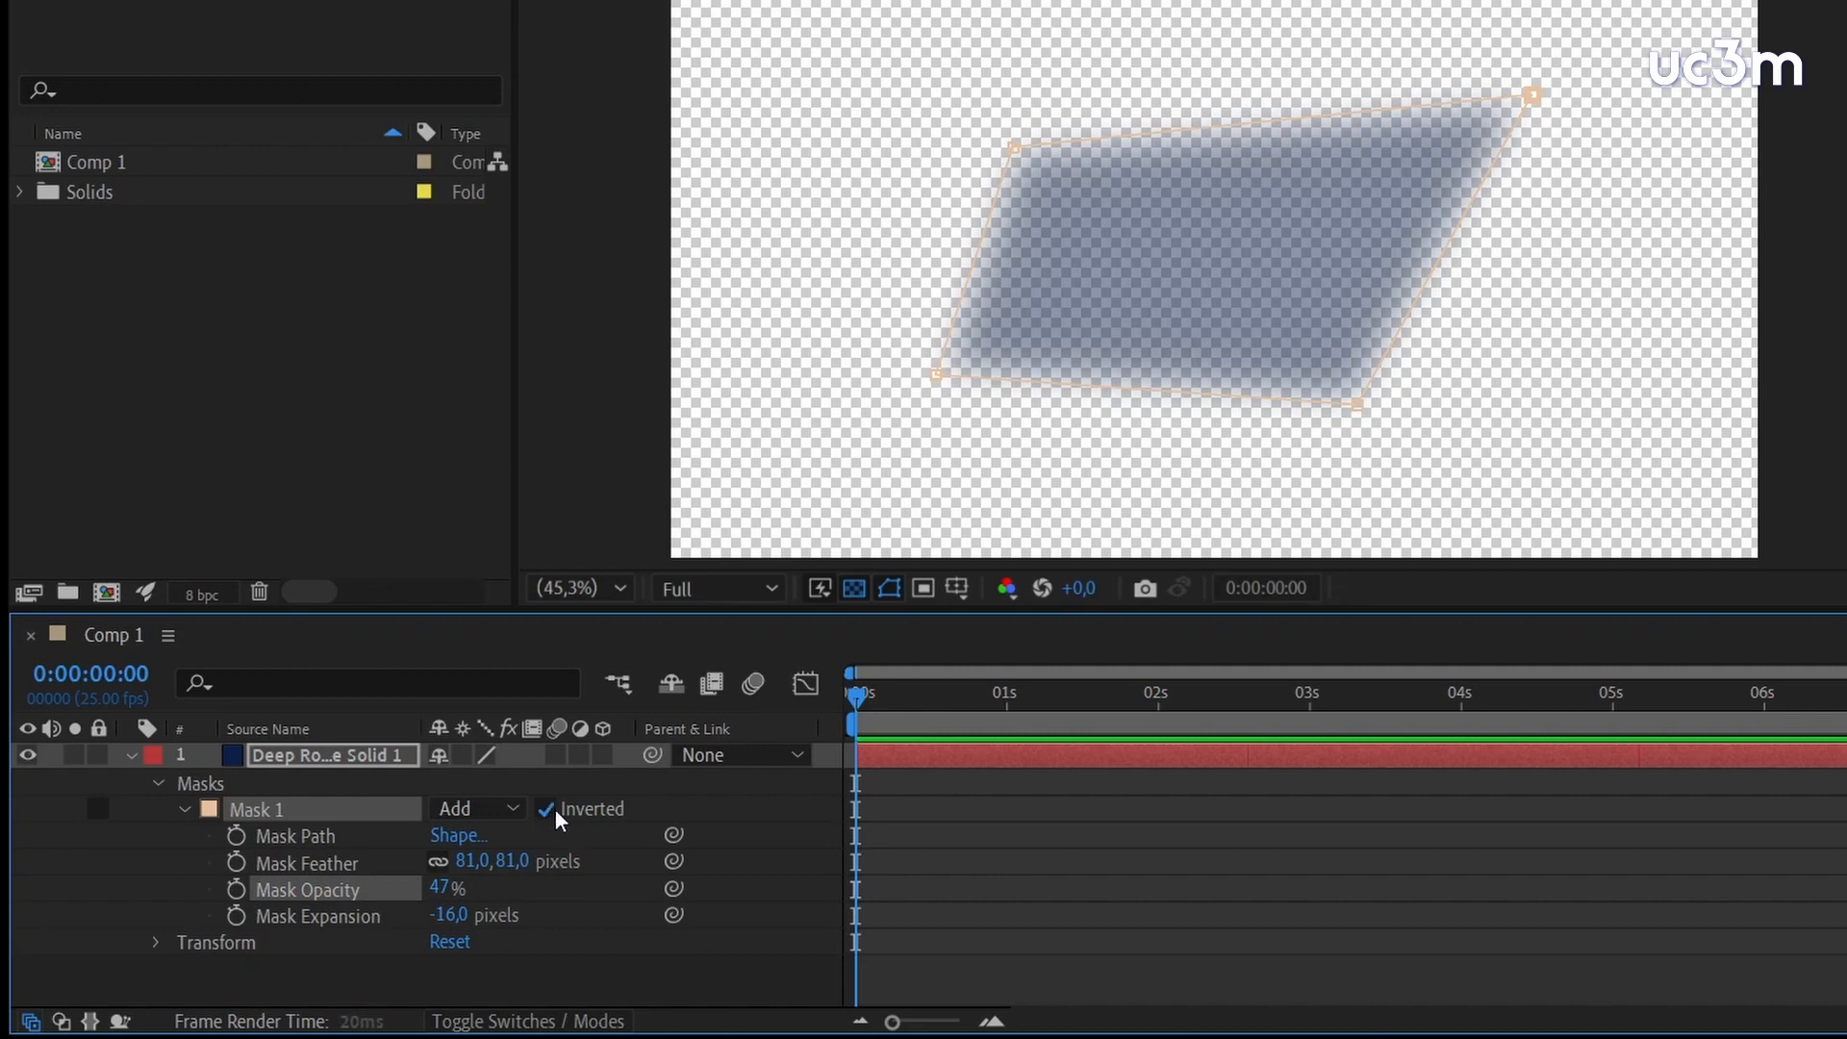
pyautogui.moveTo(442, 900); pyautogui.dragTo(534, 916)
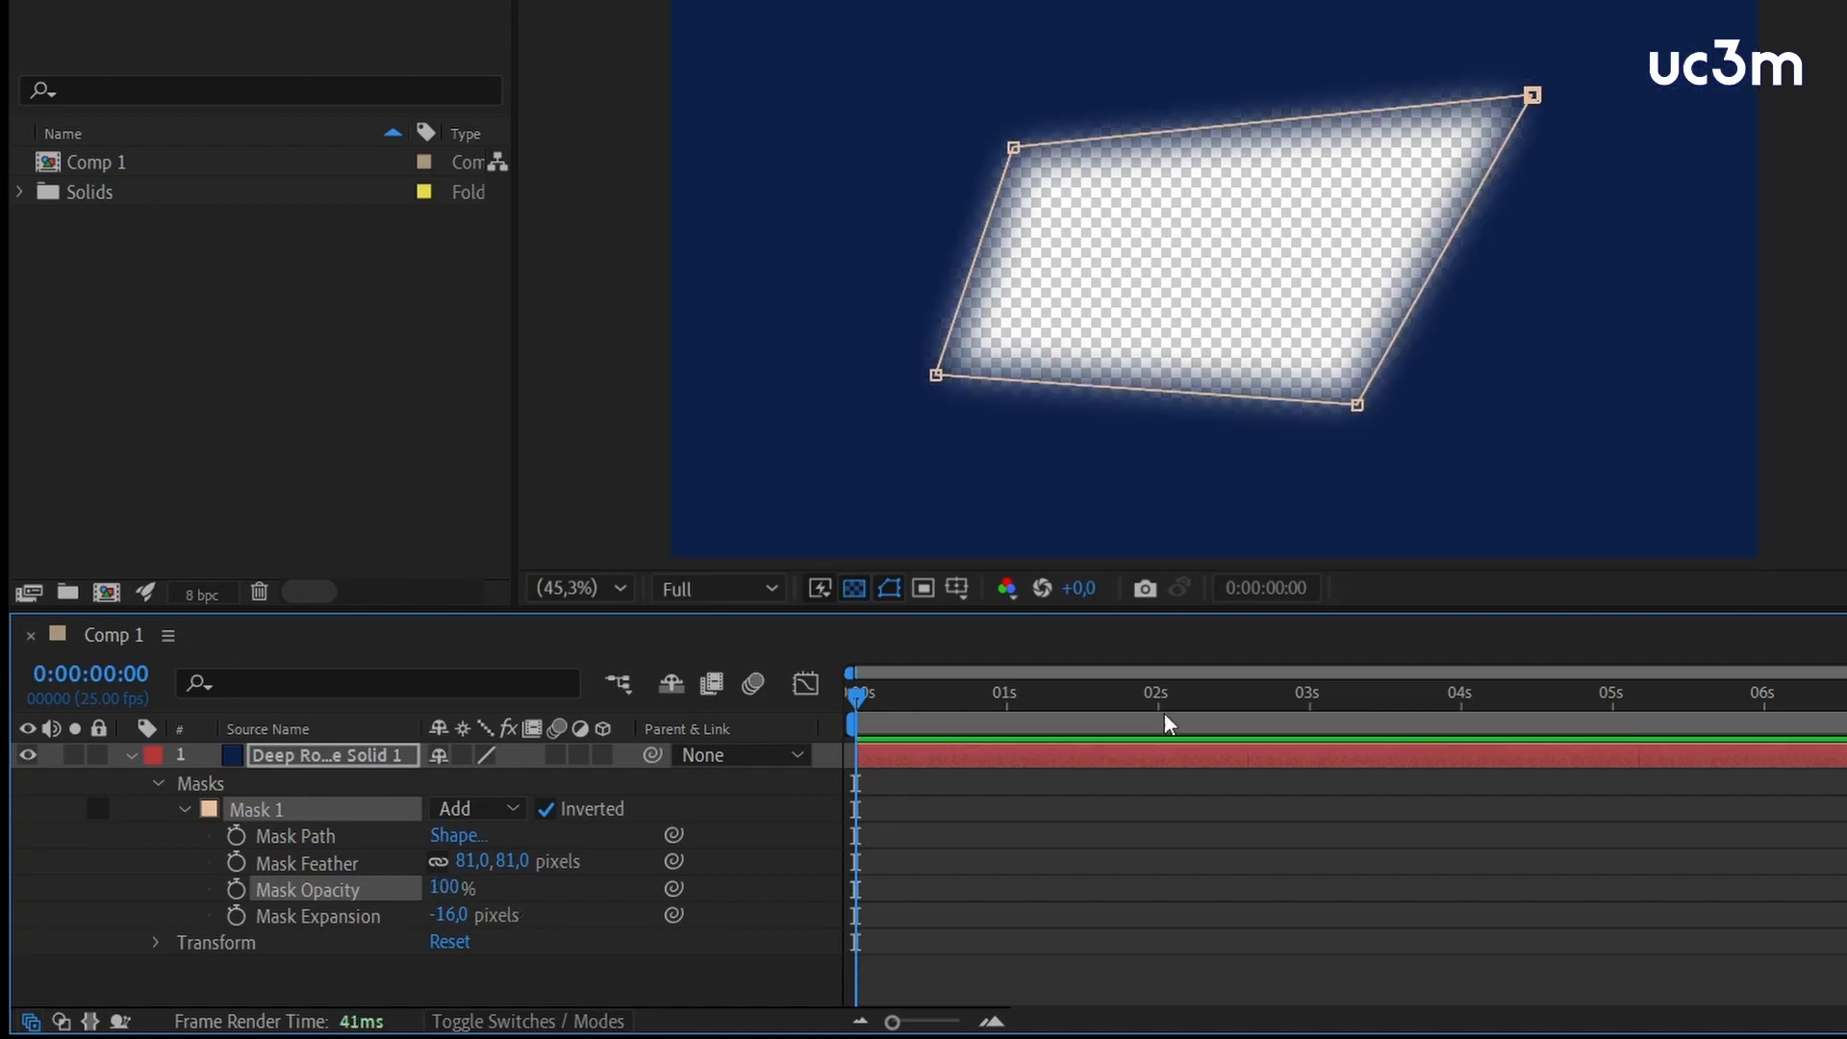
# Delete Mask 1 from the Deep Royal Blue solid
pyautogui.click(258, 808)
pyautogui.press('Delete')
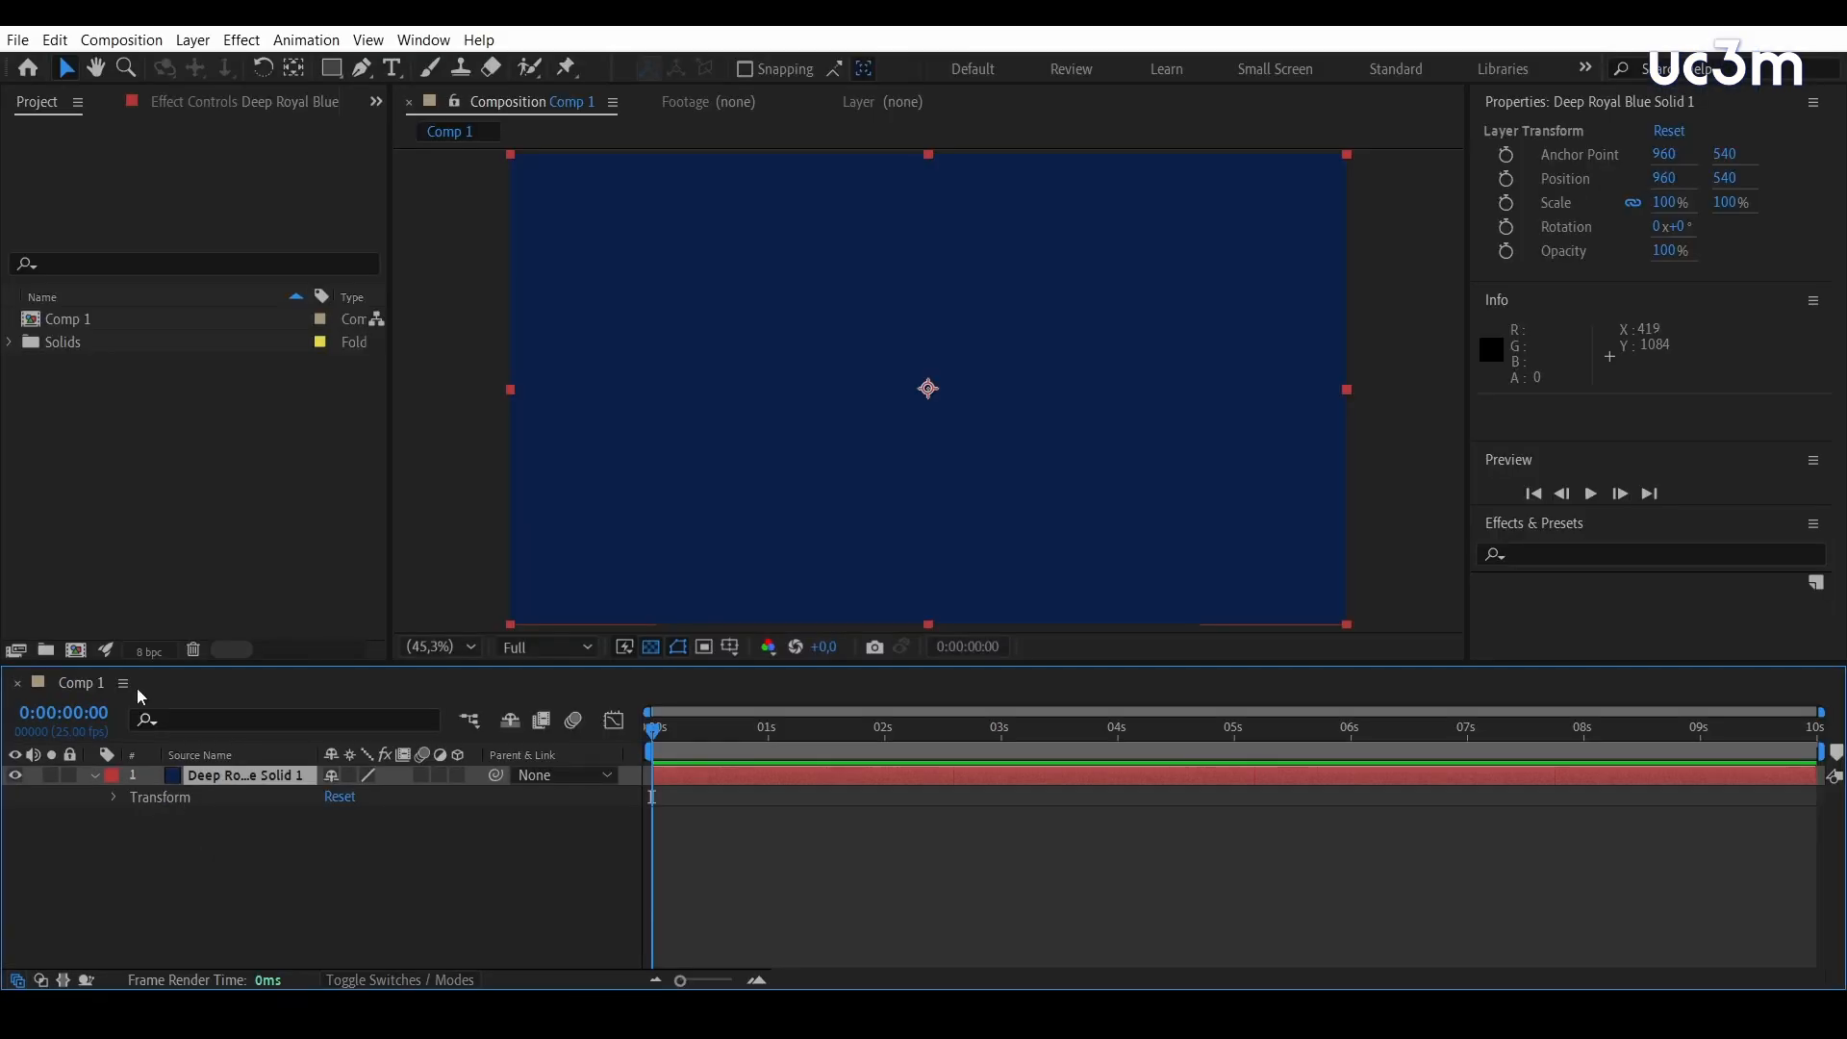
# Draw a closed car-shaped mask with straight segments on the Deep Royal Blue solid using the Pen tool
pyautogui.click(364, 69)
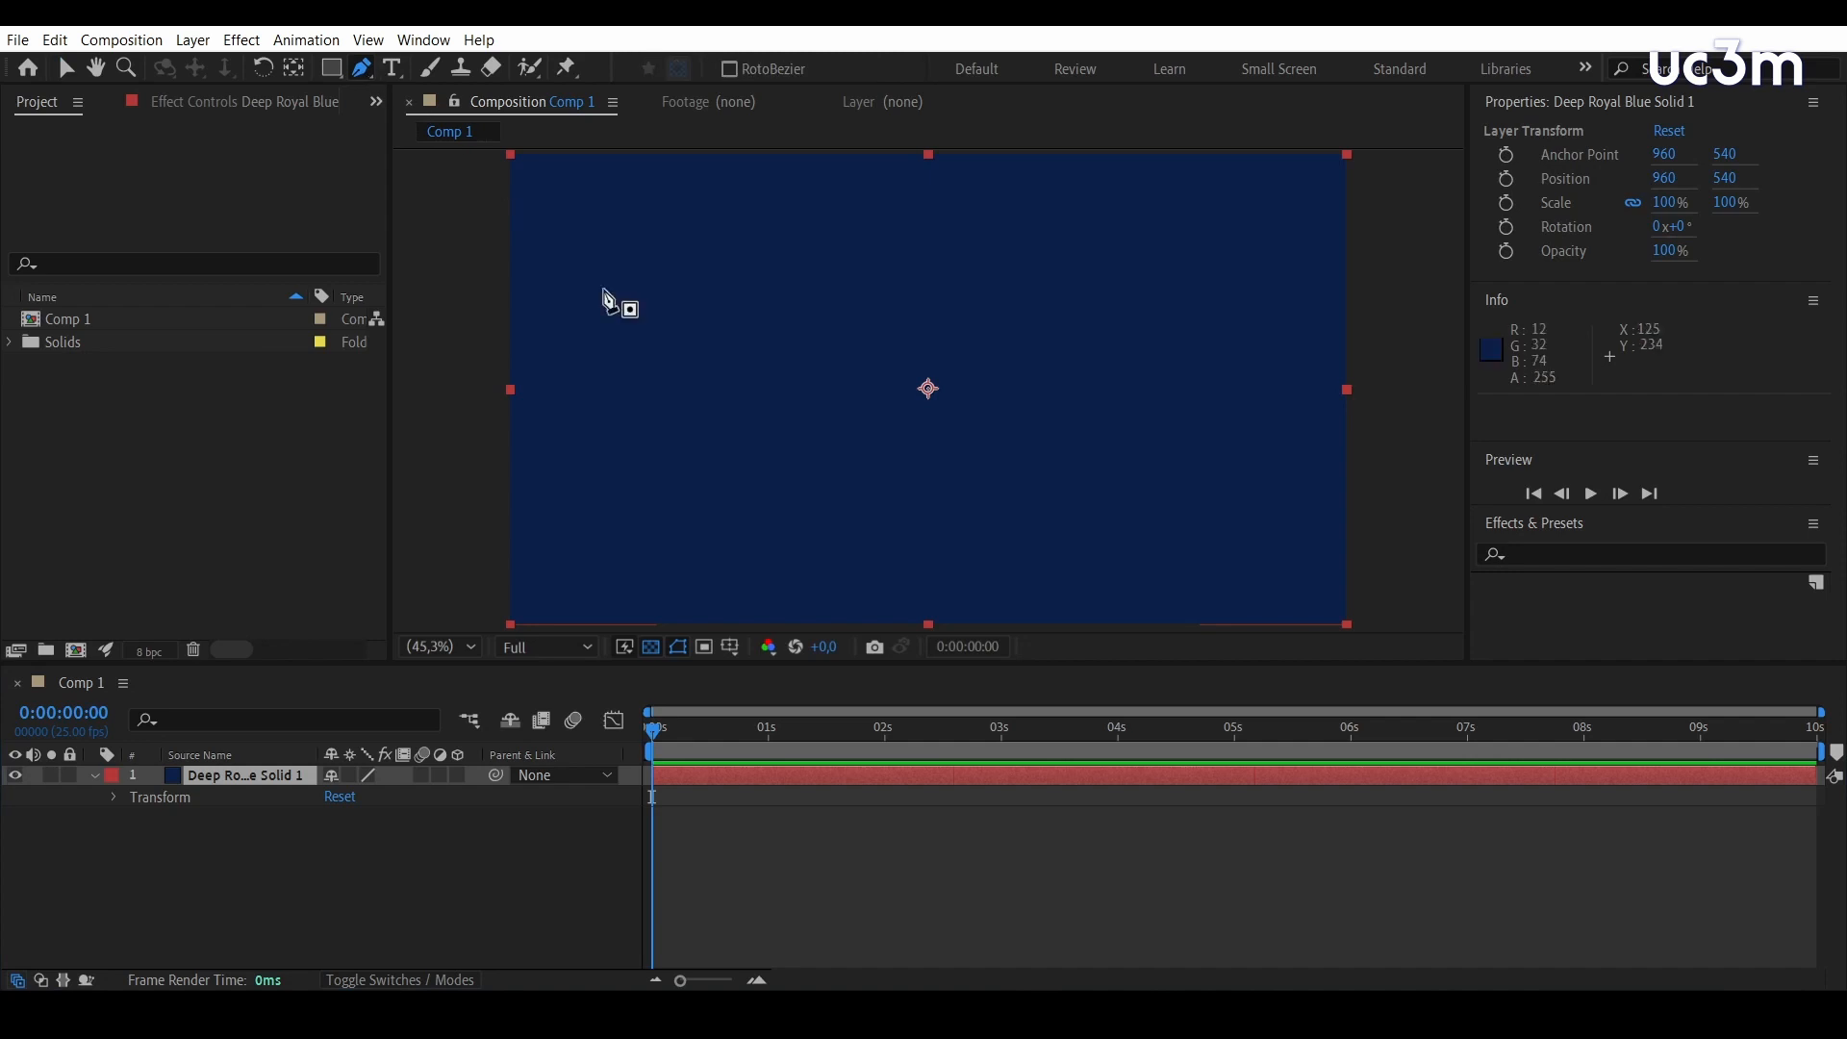
pyautogui.click(636, 402)
pyautogui.click(817, 395)
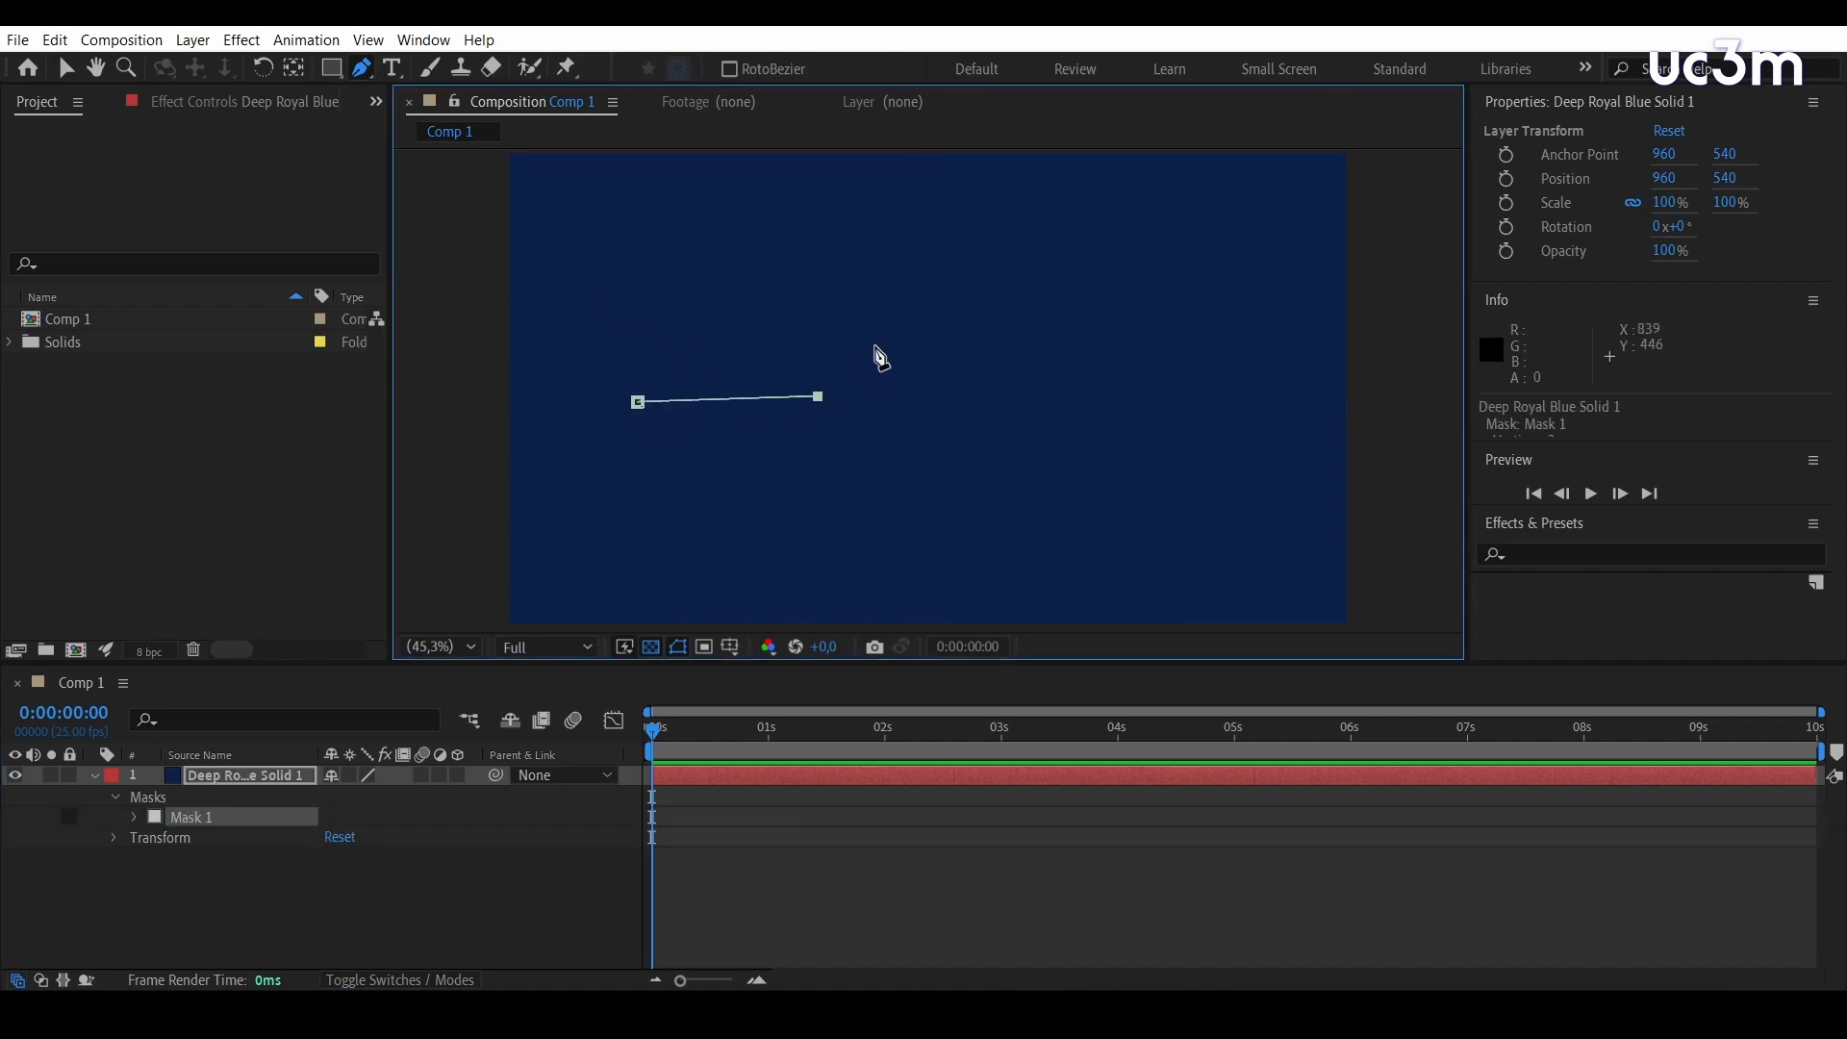
pyautogui.click(886, 334)
pyautogui.click(1085, 329)
pyautogui.click(1119, 395)
pyautogui.click(1265, 416)
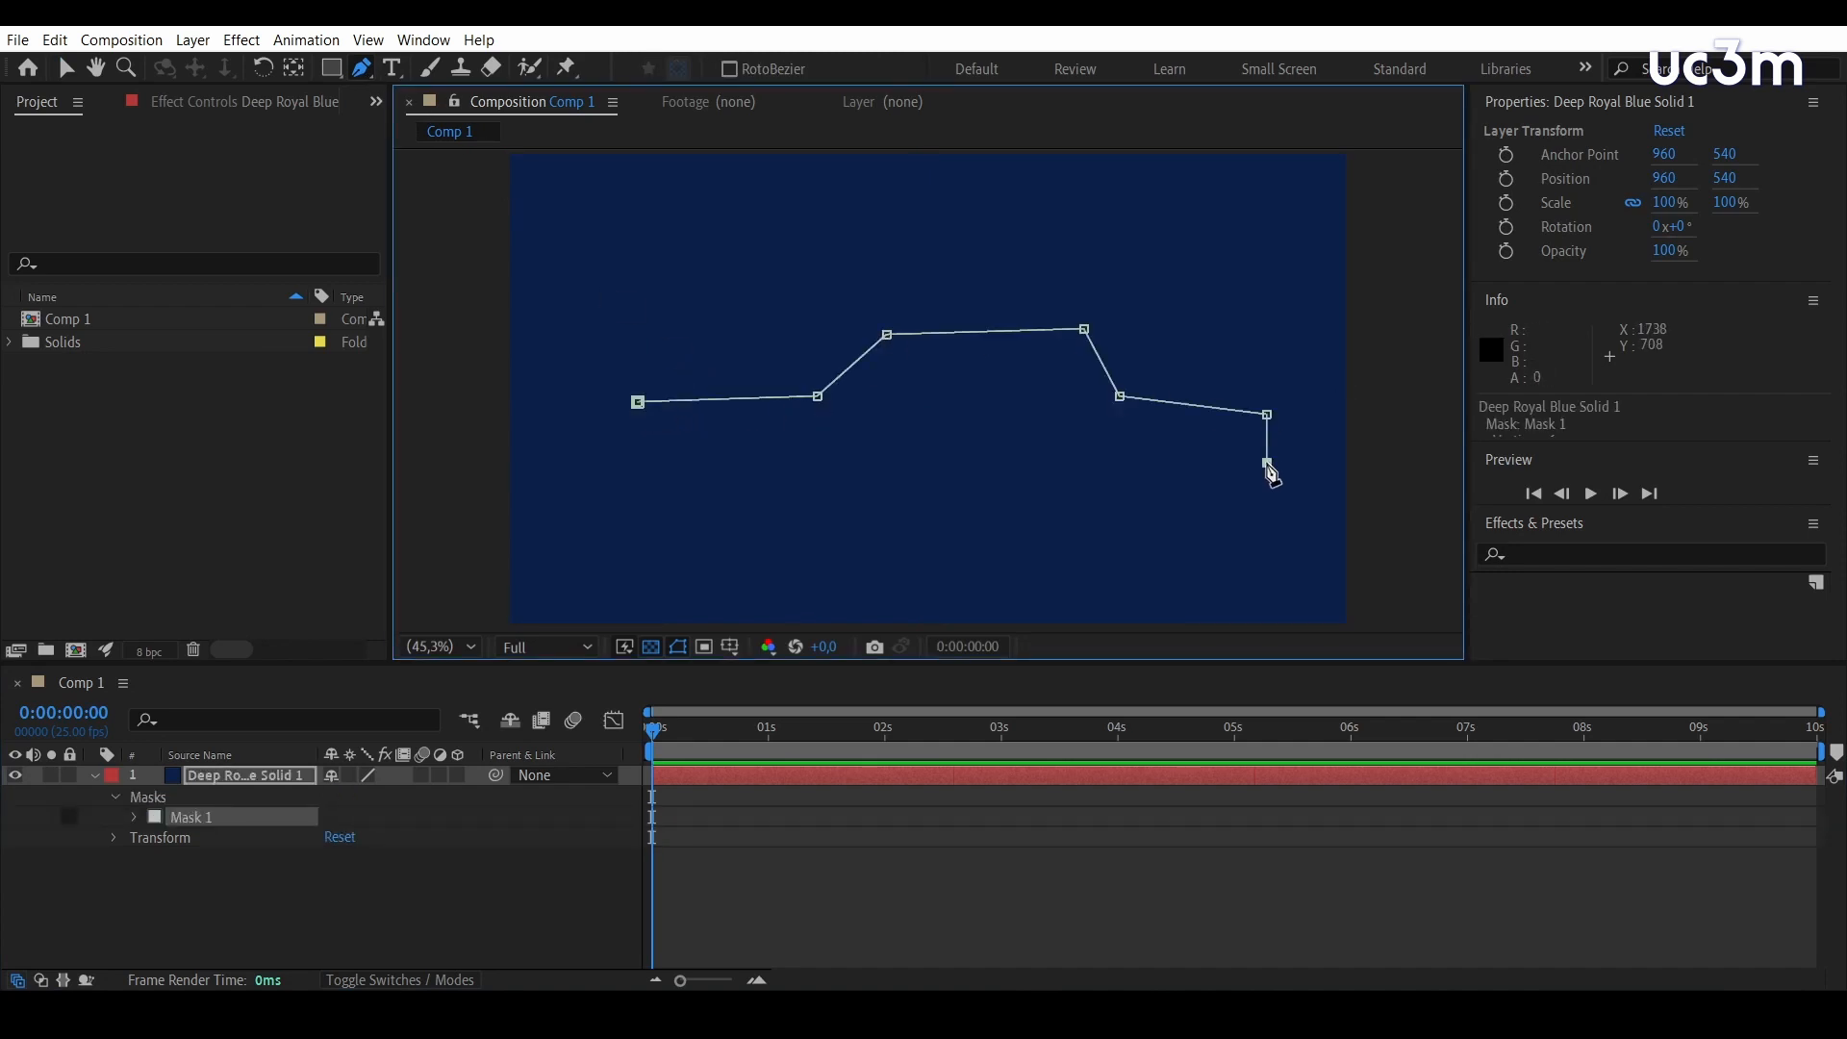
pyautogui.click(1265, 462)
pyautogui.click(645, 467)
pyautogui.click(636, 402)
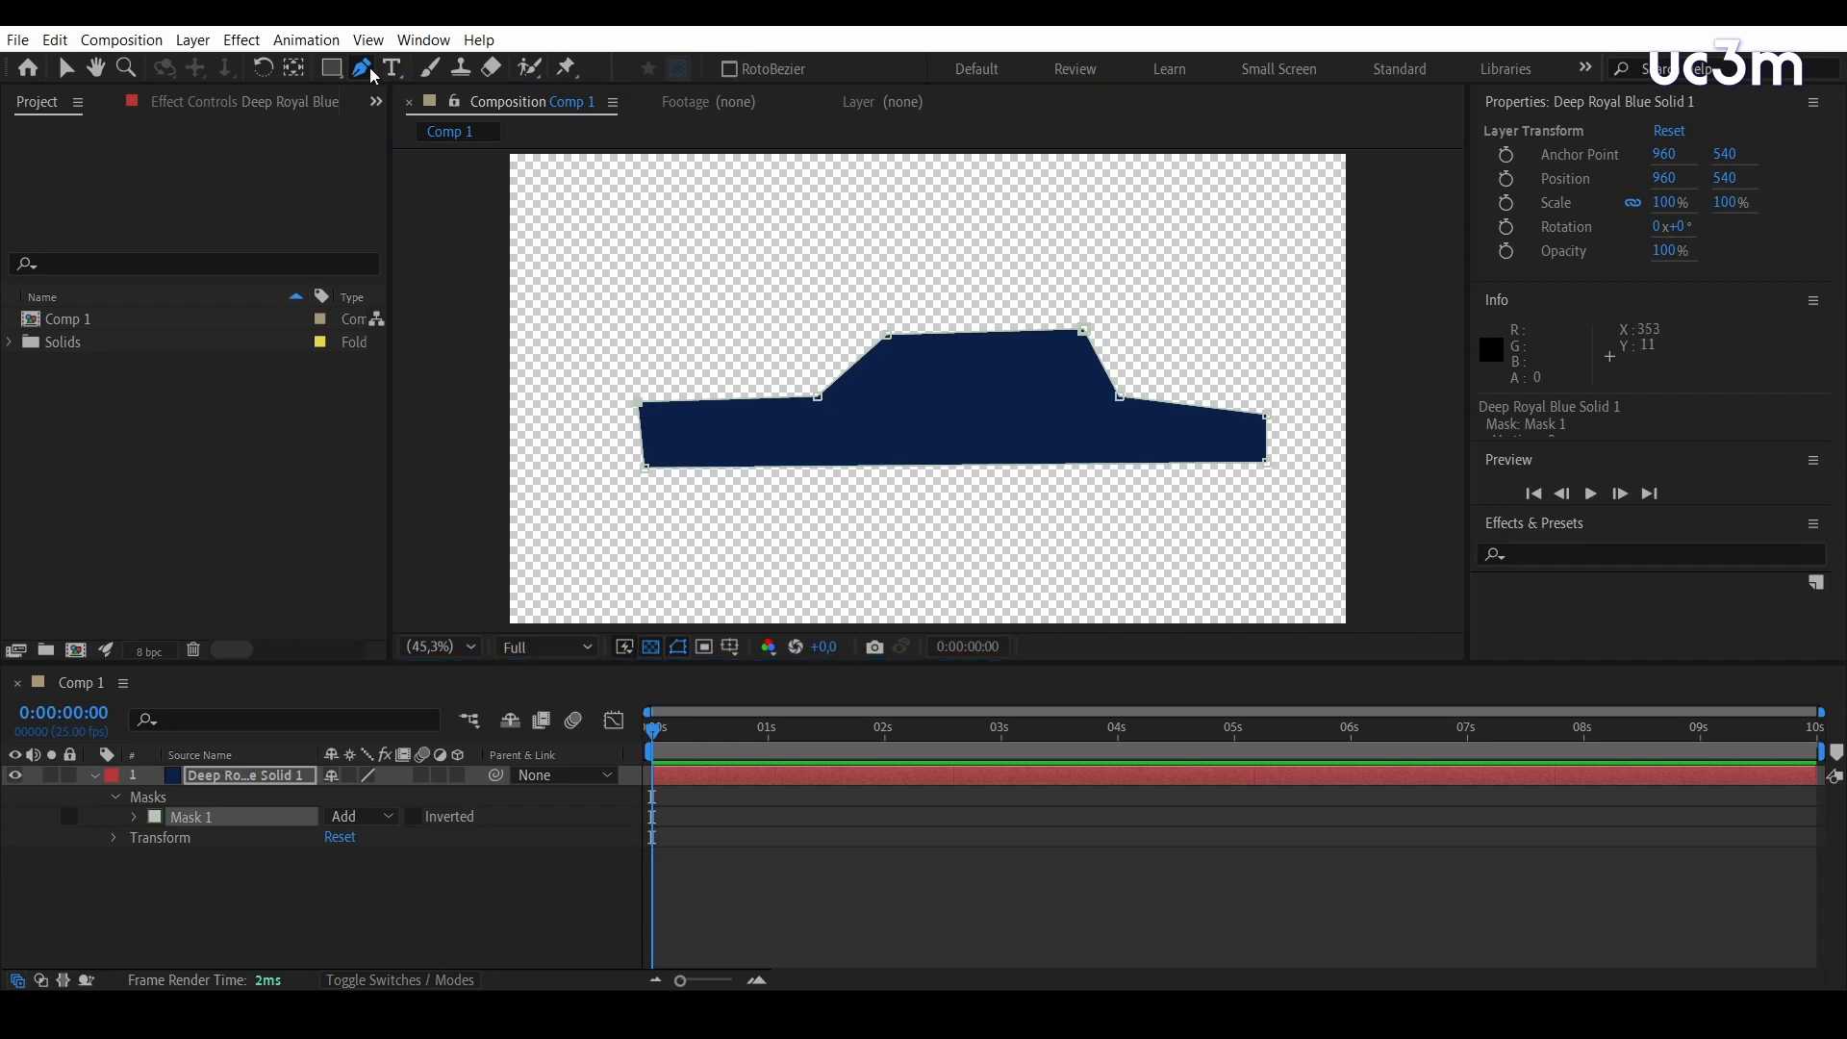
# Add two pairs of vertices along the car mask's lower edge where the wheels belong, and hide the transparency grid
pyautogui.moveTo(363, 69); pyautogui.dragTo(486, 92)
pyautogui.click(718, 466)
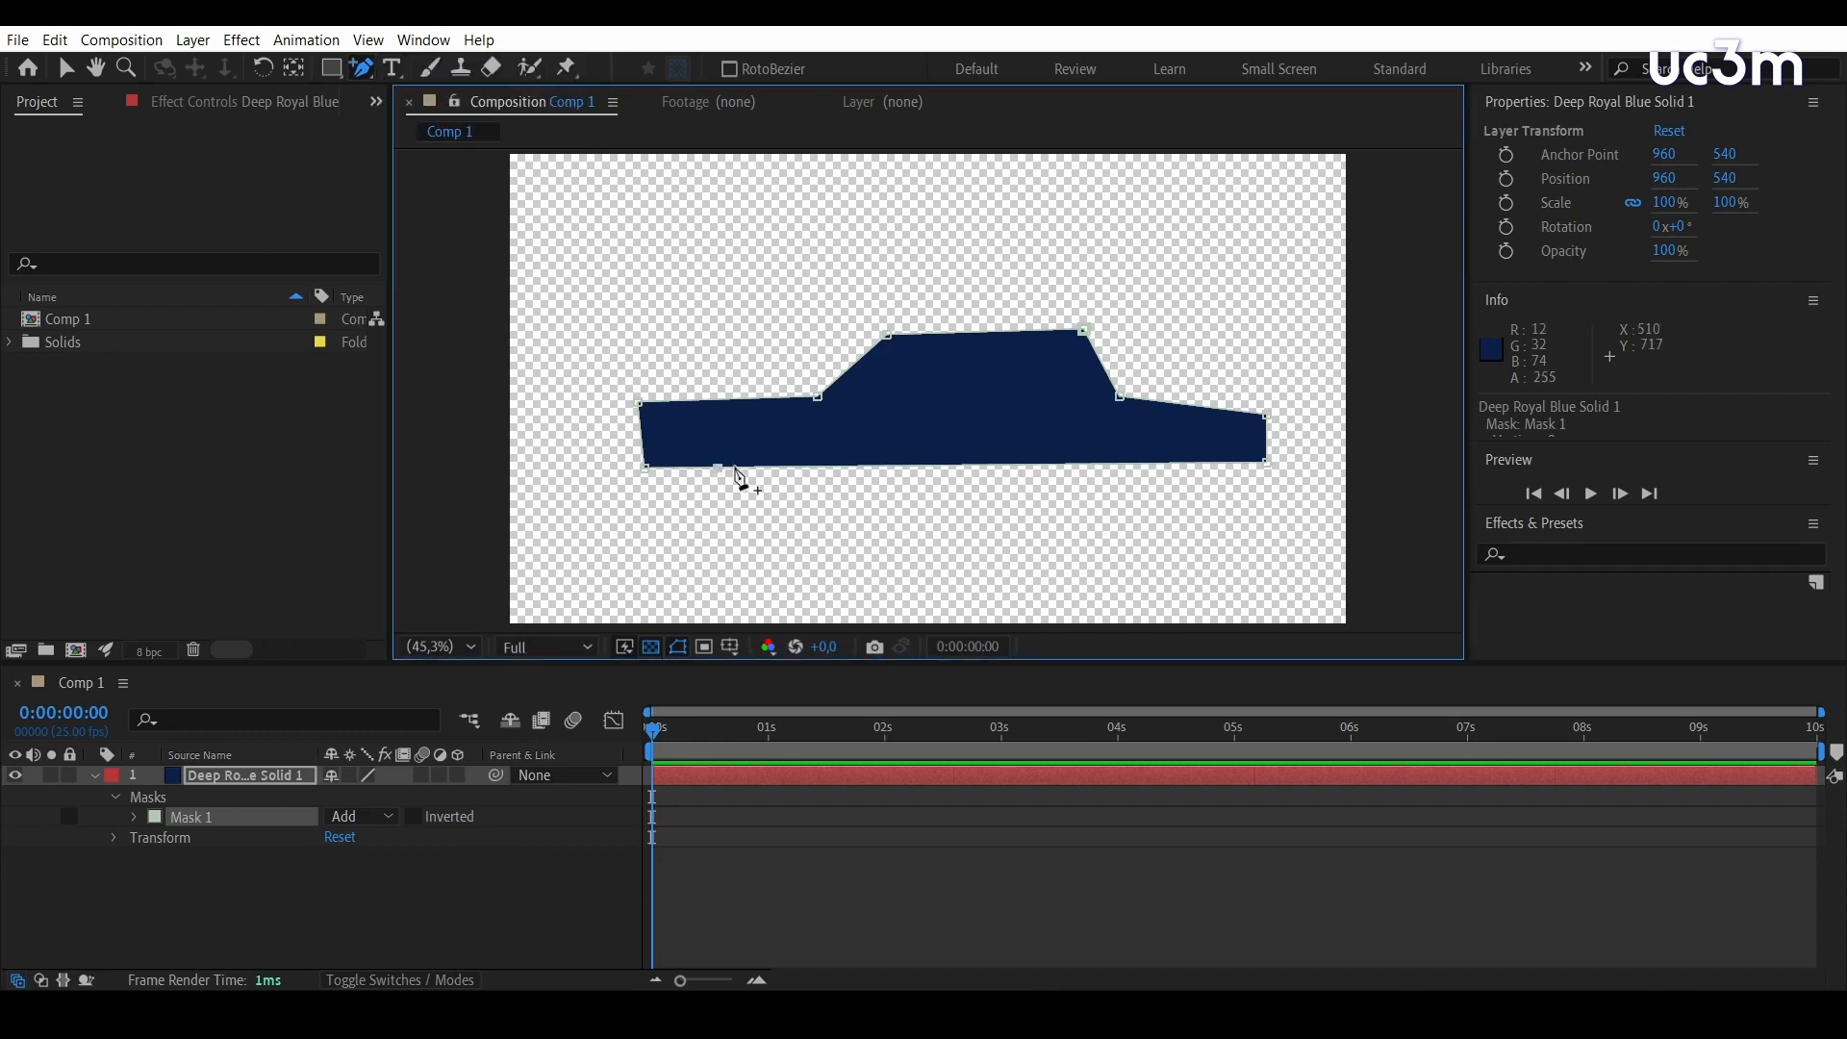
pyautogui.click(766, 466)
pyautogui.click(653, 647)
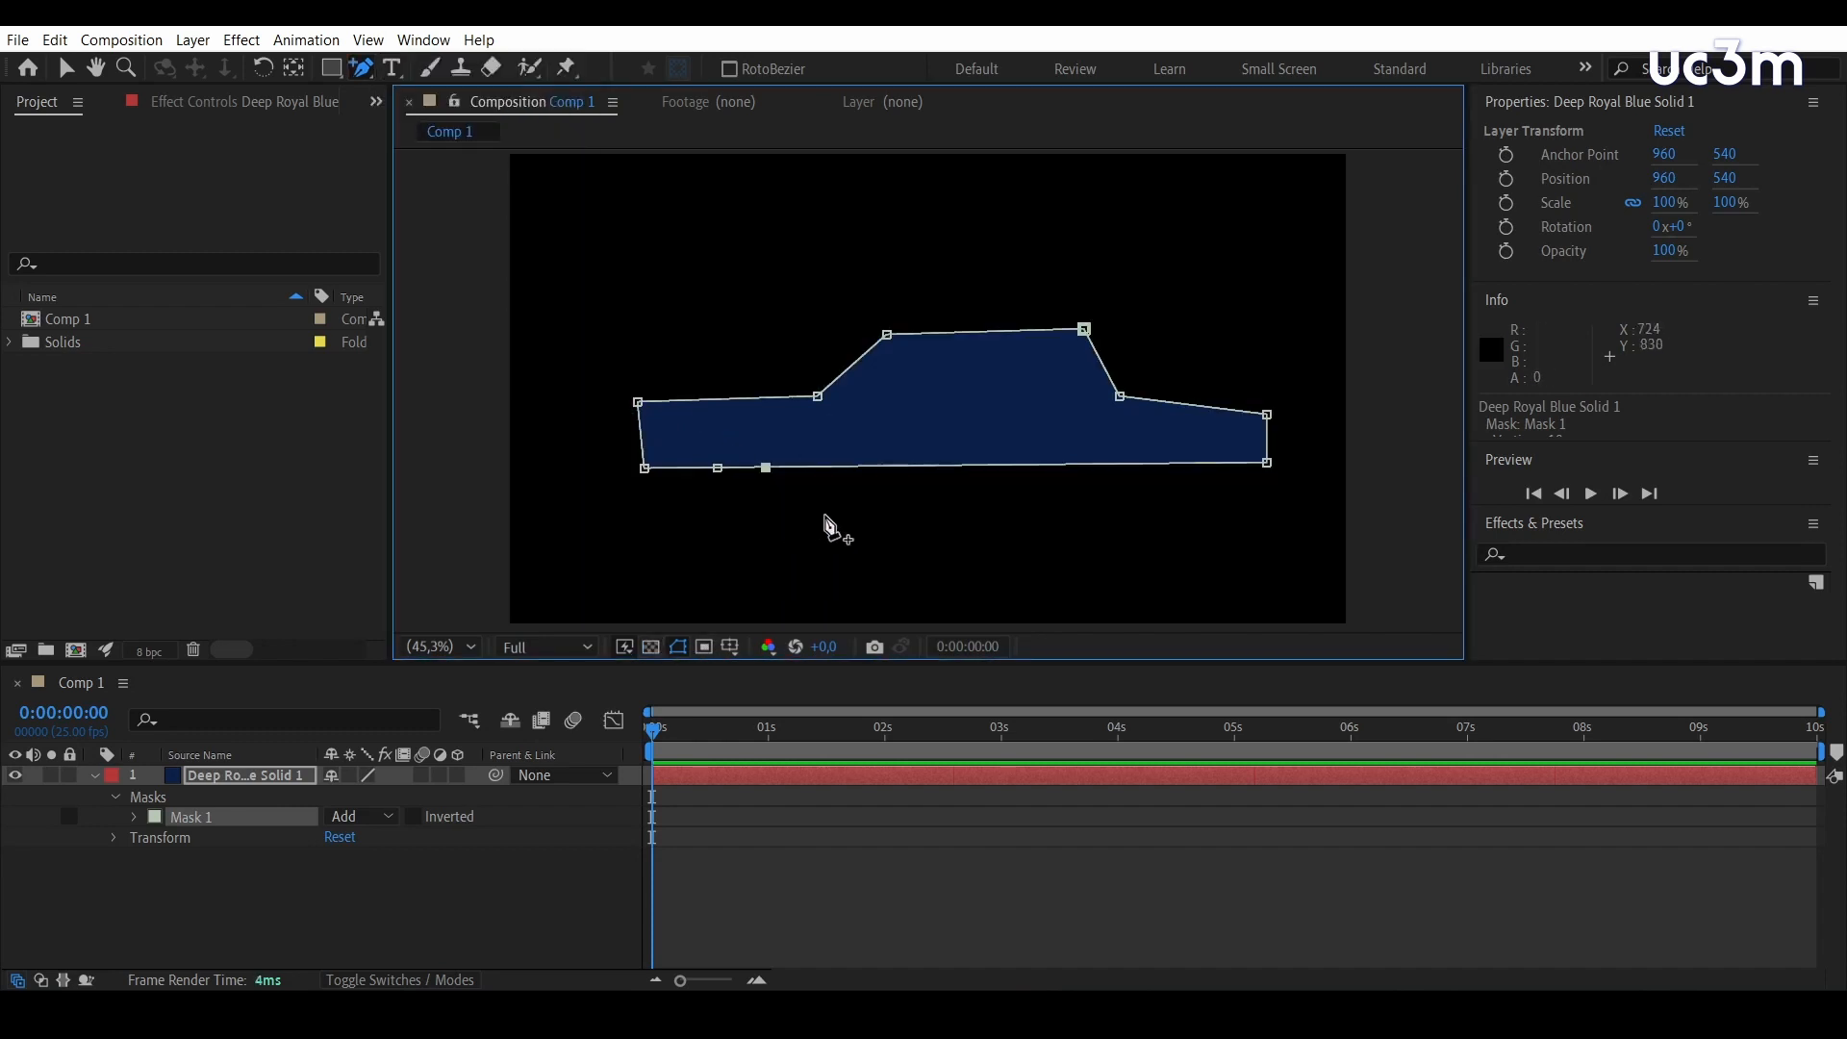
pyautogui.click(1093, 463)
pyautogui.click(1158, 463)
# Delete the two vertices at the front wheel, then add a curved vertex mid-way along the lower edge and adjust its handles
pyautogui.moveTo(373, 73); pyautogui.dragTo(452, 119)
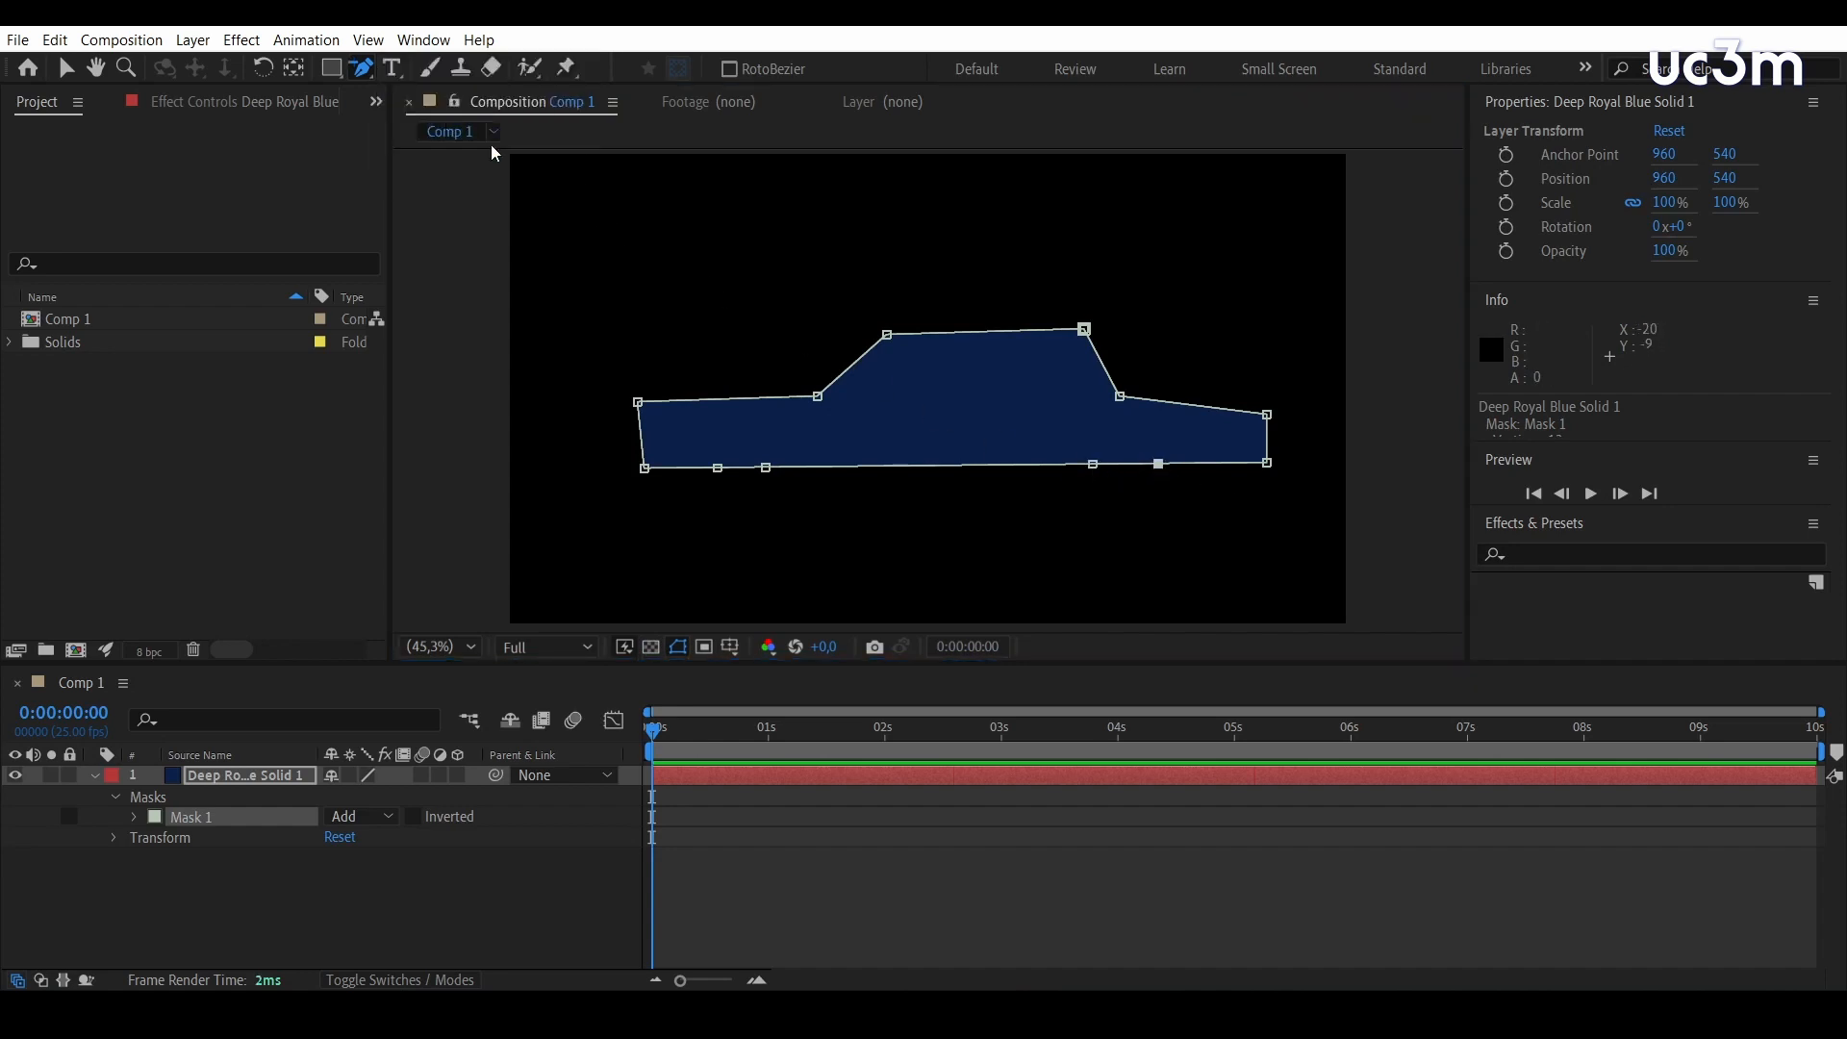
pyautogui.click(1093, 465)
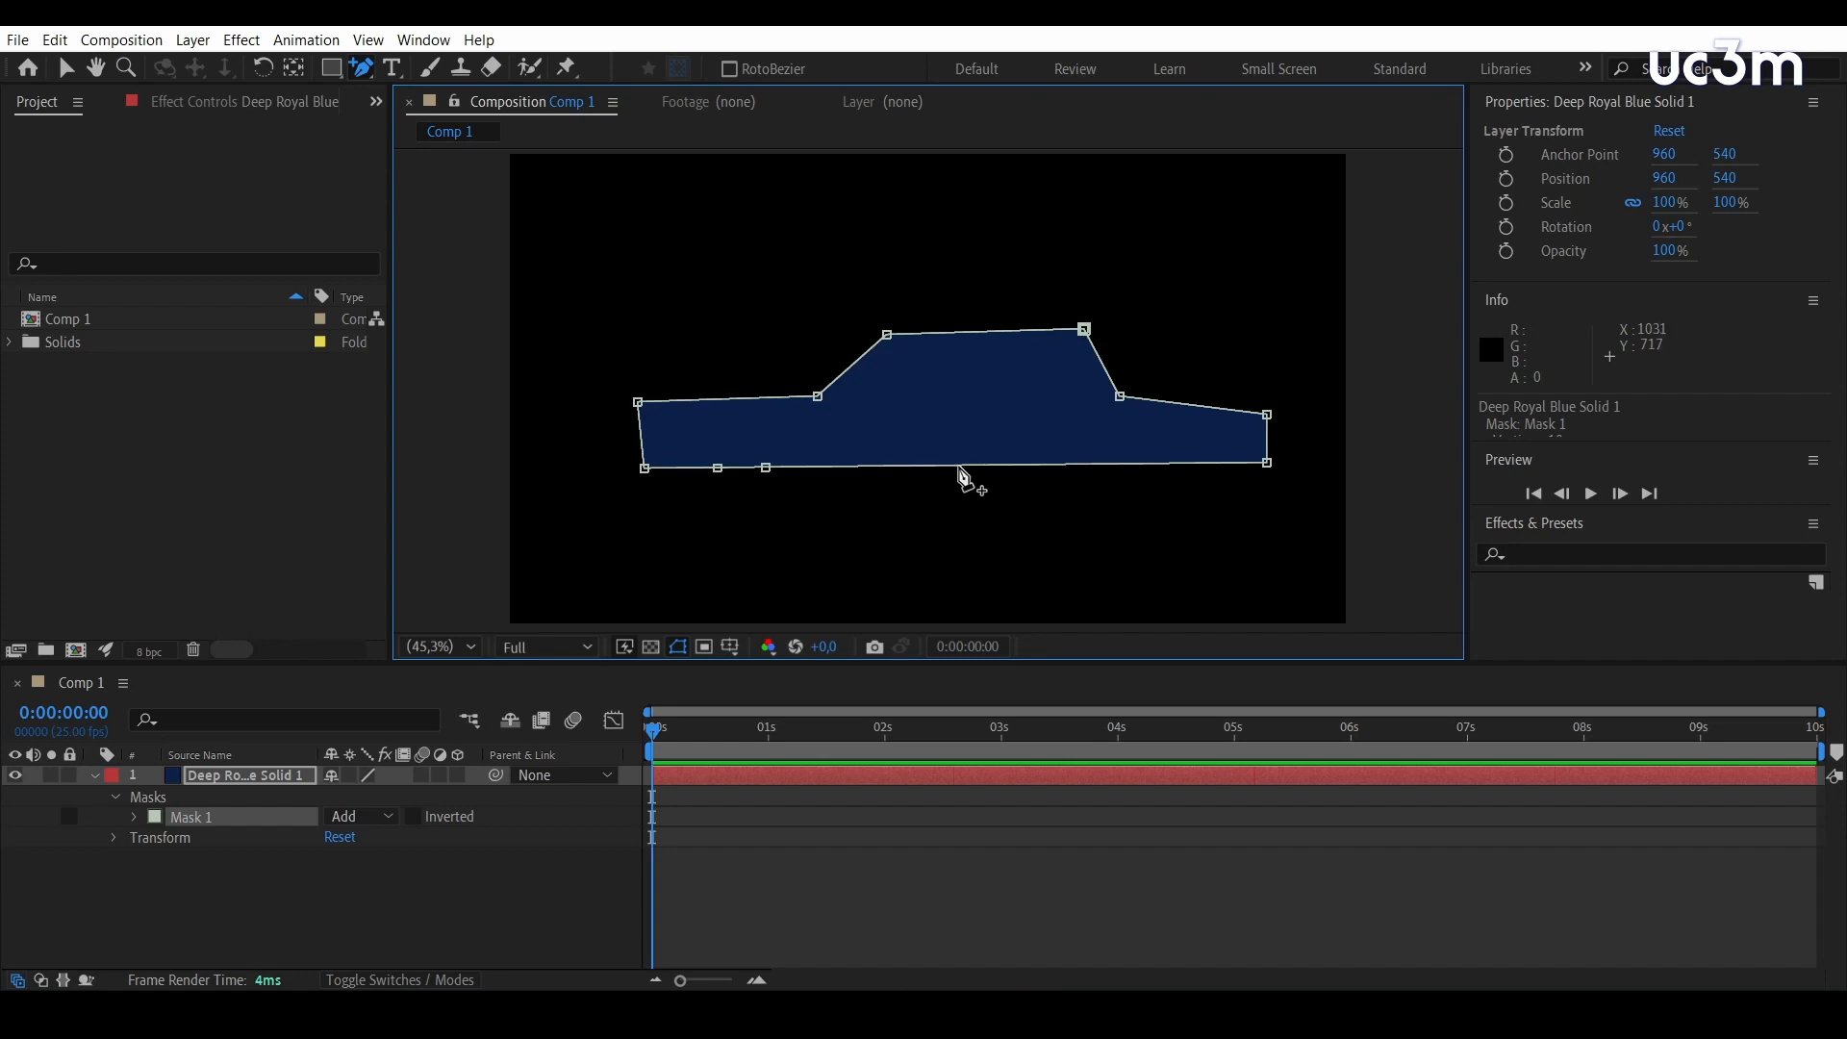
pyautogui.moveTo(960, 467); pyautogui.dragTo(1019, 534)
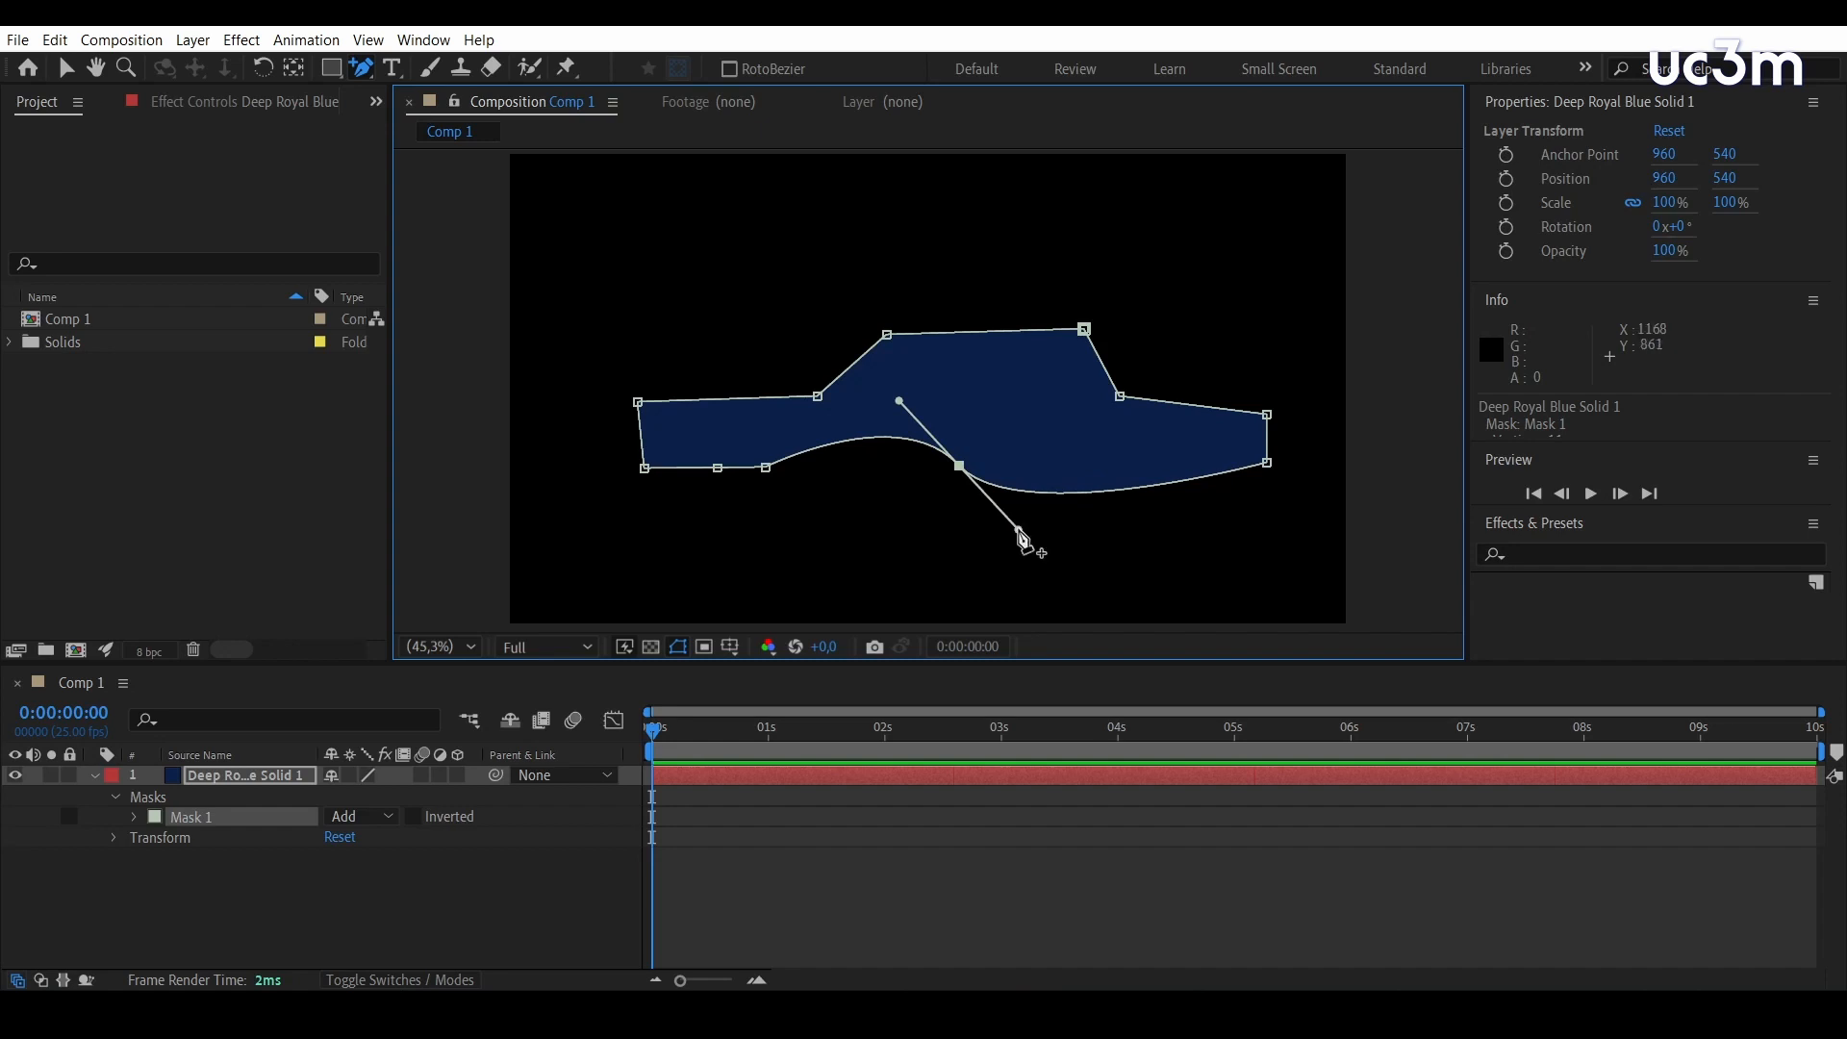
pyautogui.moveTo(1020, 532); pyautogui.dragTo(982, 438)
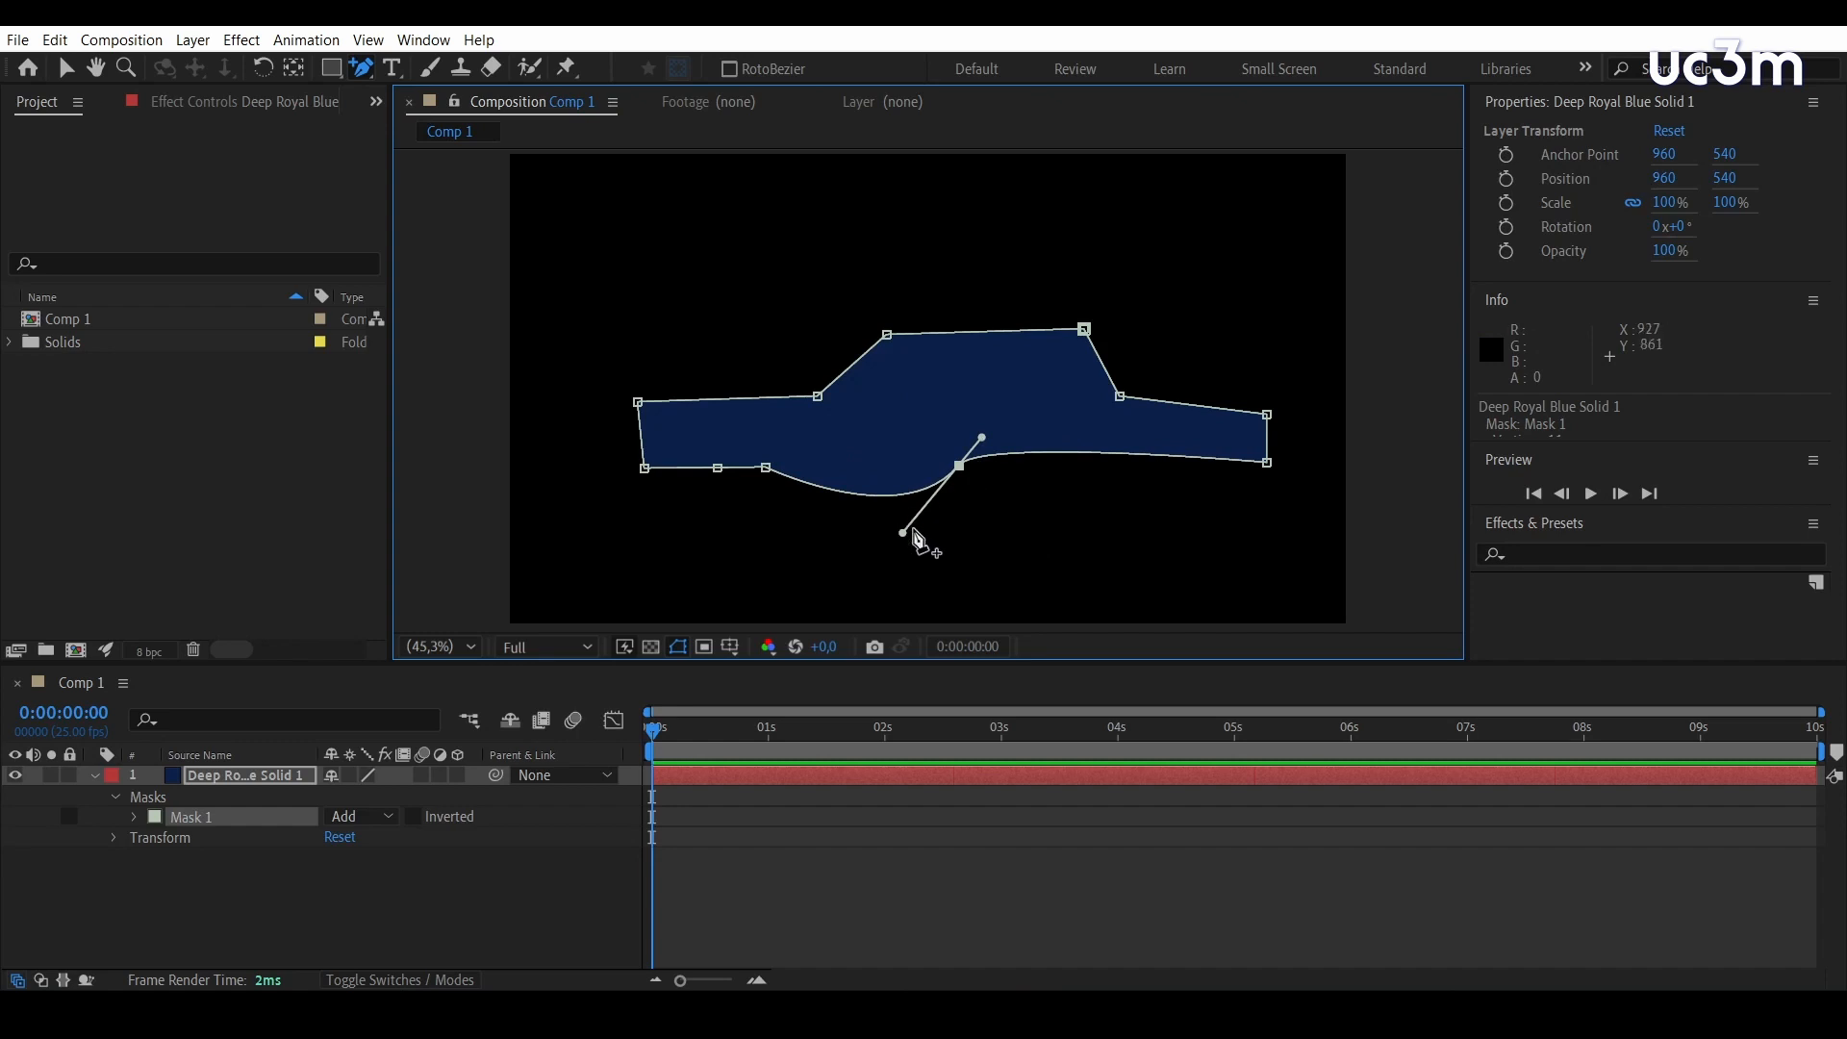
pyautogui.moveTo(904, 532); pyautogui.dragTo(935, 497)
pyautogui.press('v')
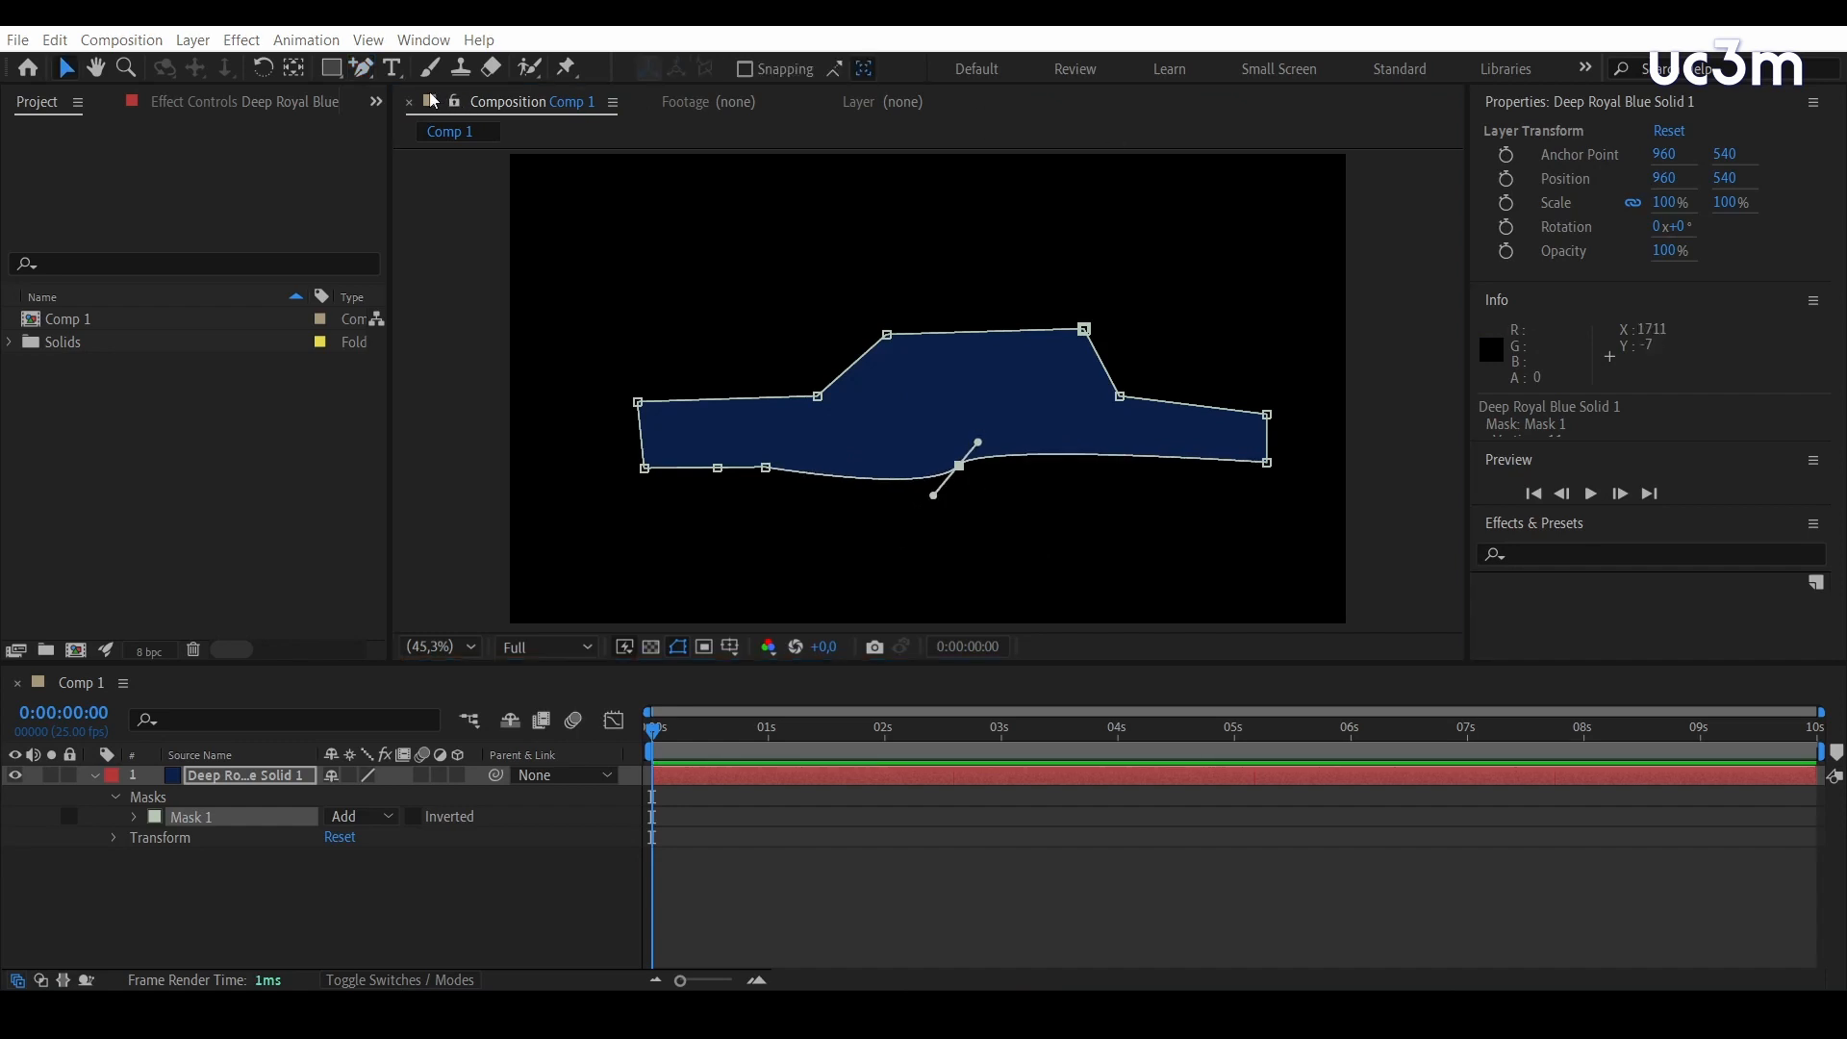
# Convert the curved vertex in the middle of the car mask's lower edge to a corner point
pyautogui.click(362, 66)
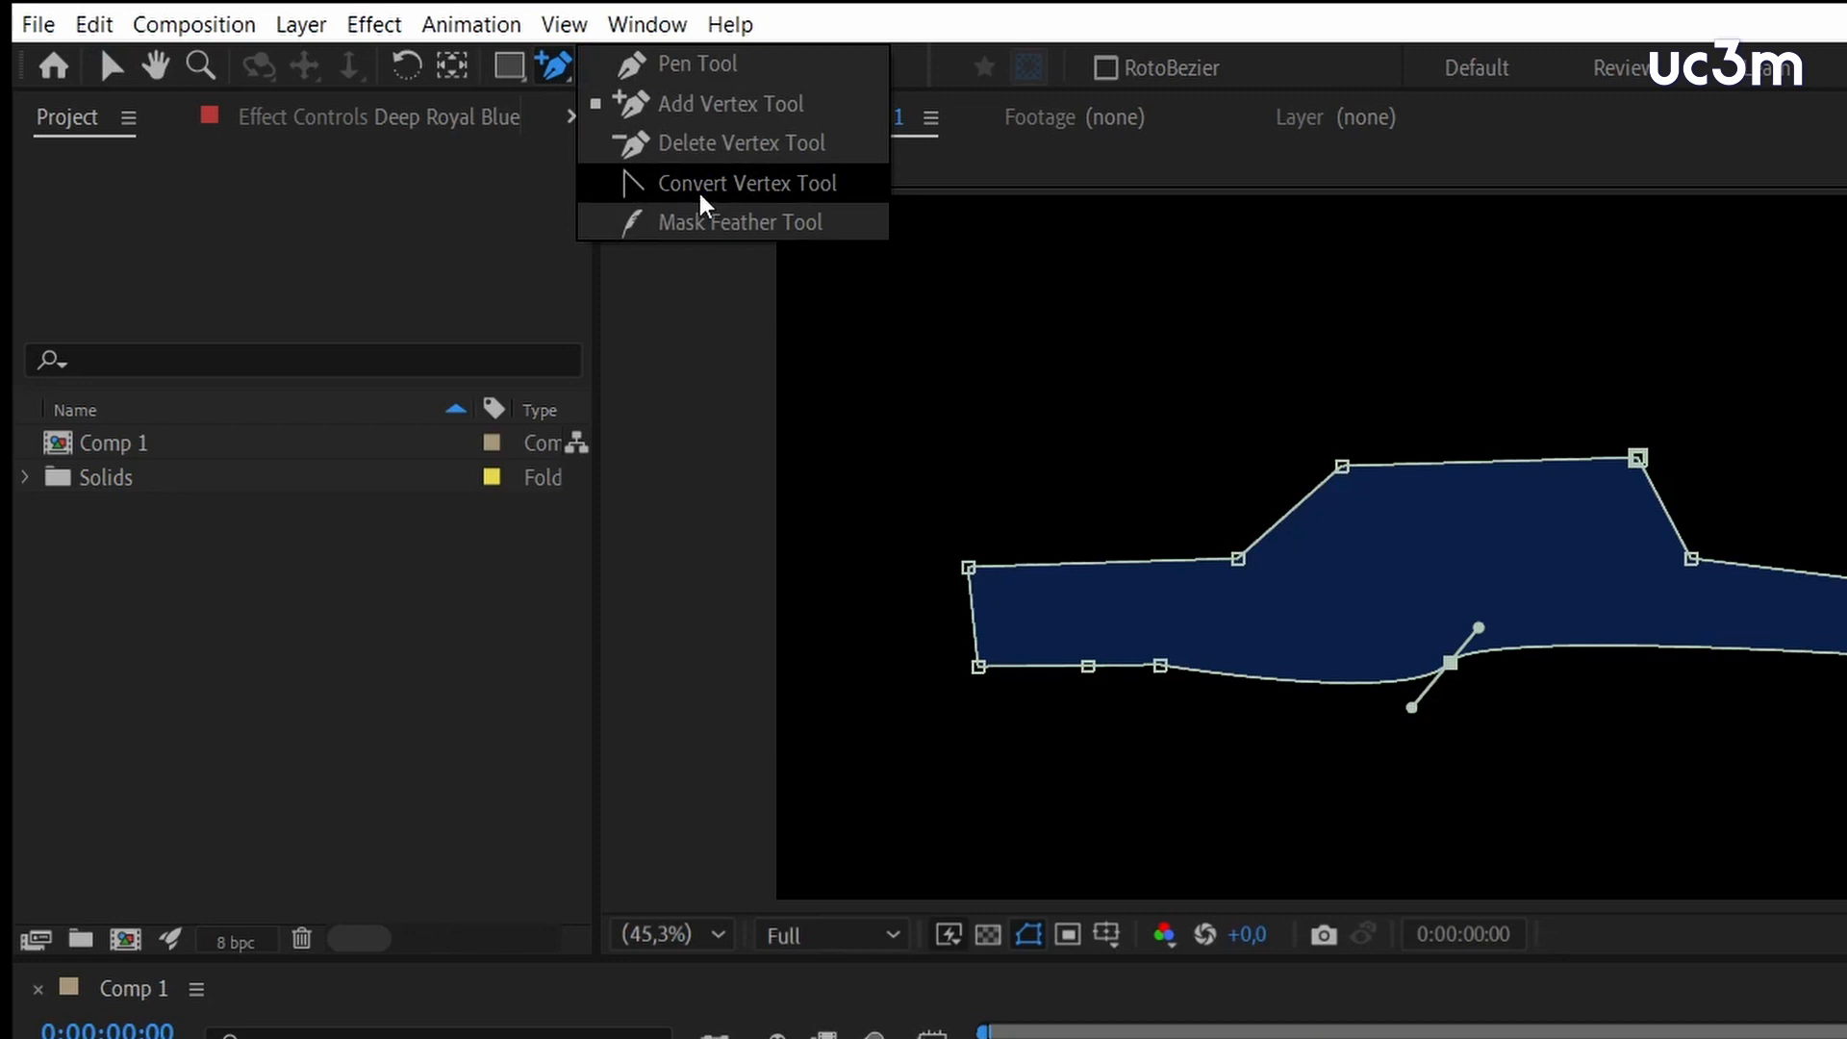
pyautogui.click(701, 193)
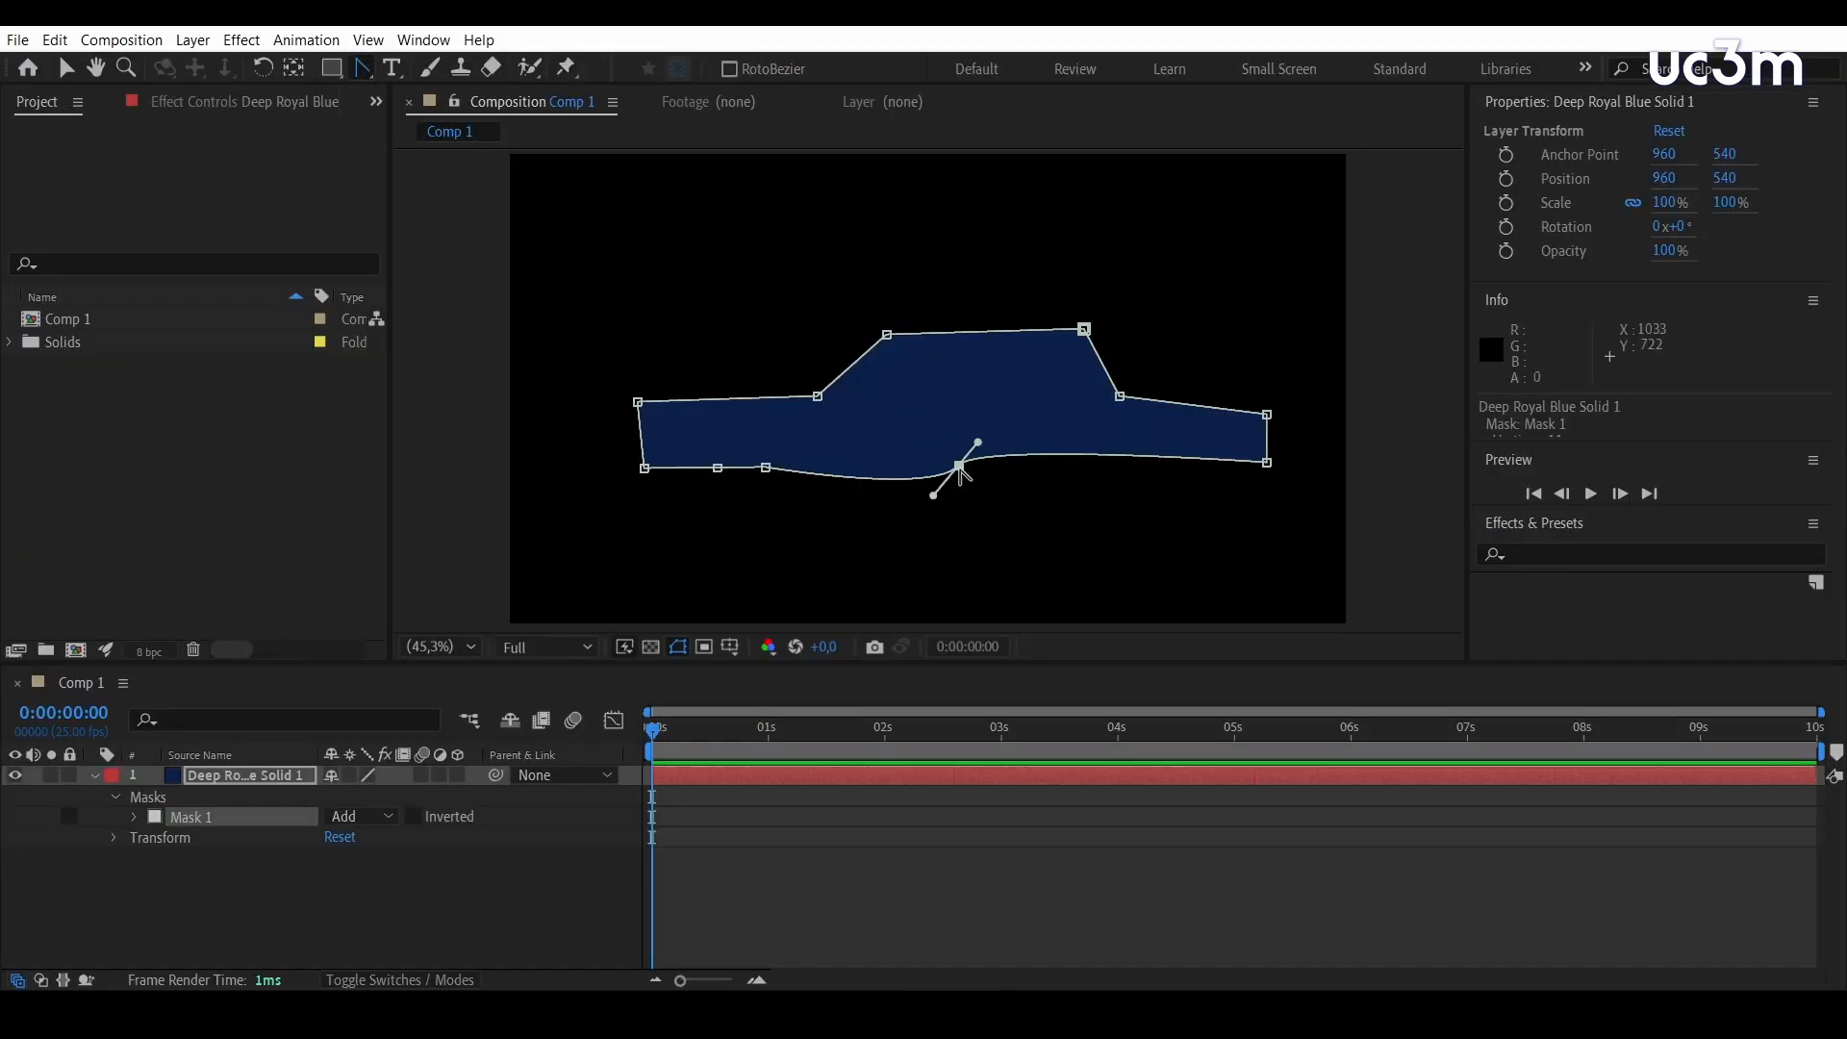
pyautogui.click(959, 467)
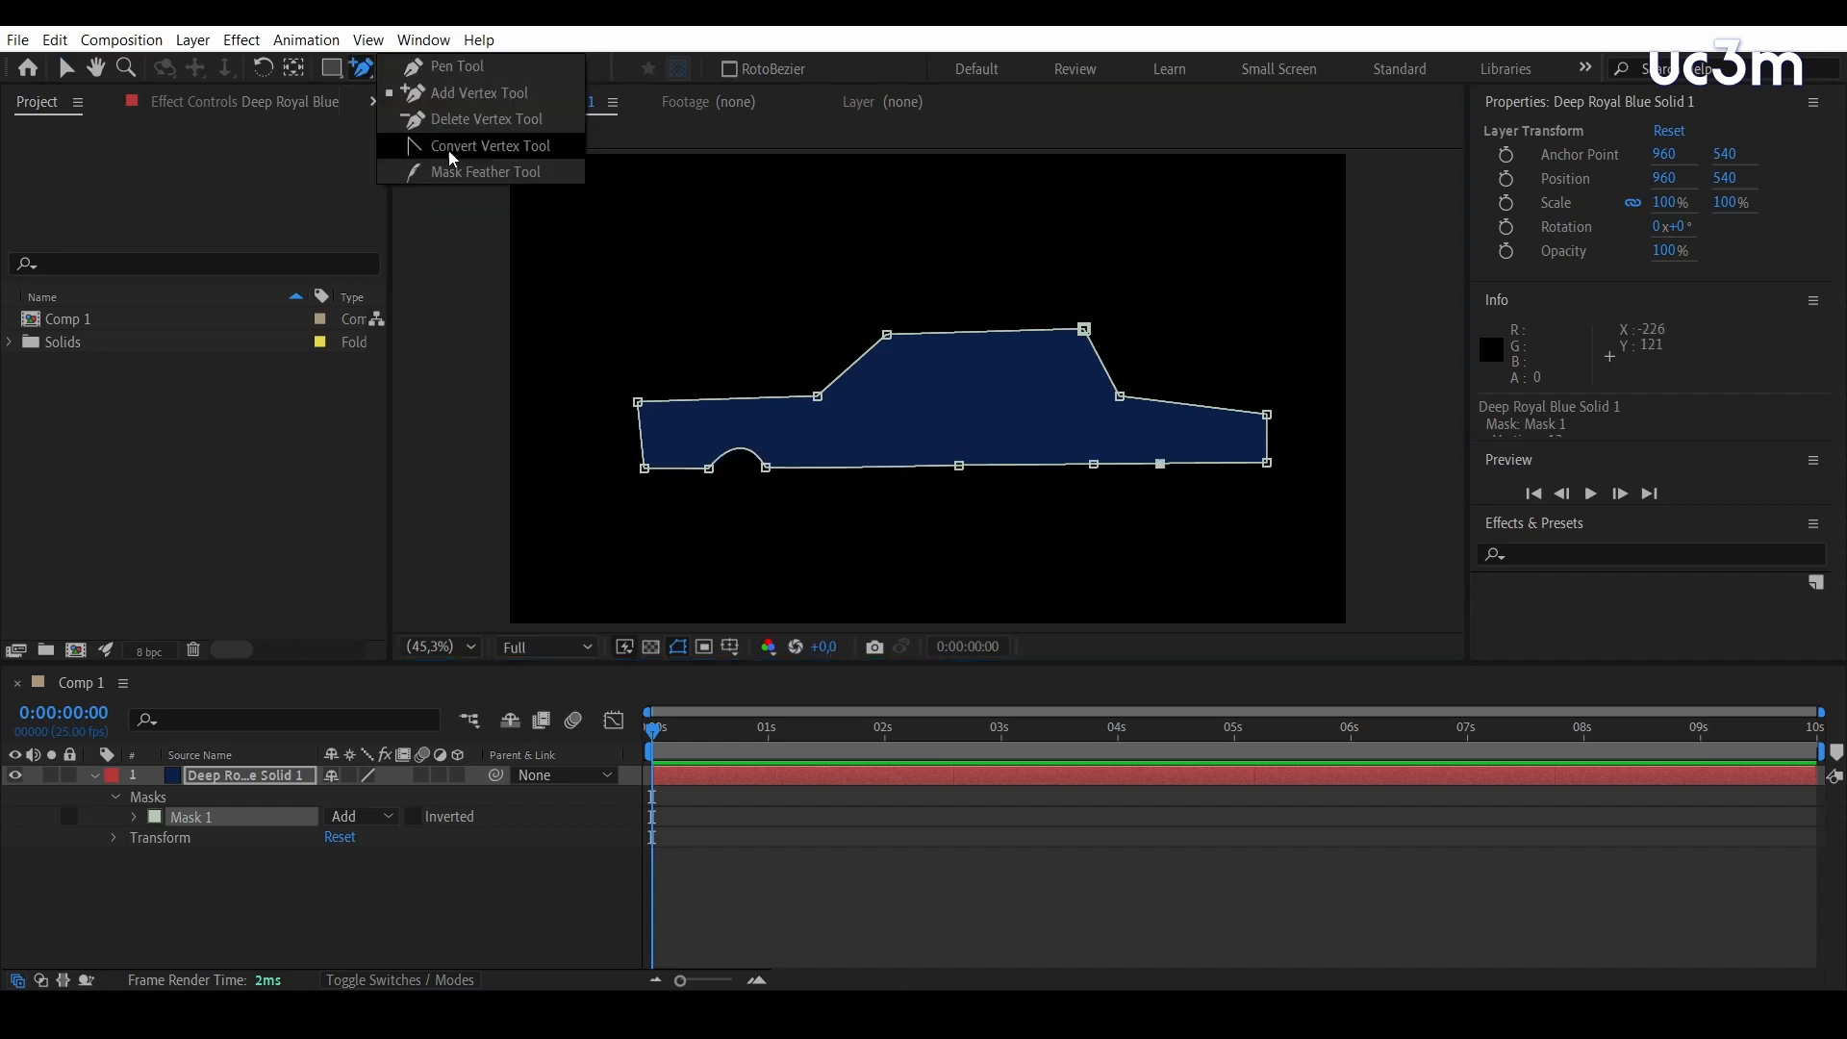
# Curve the car mask's lower edge into two wheel arches, widen the rear arch slightly, and put the mask in free transform
pyautogui.click(414, 145)
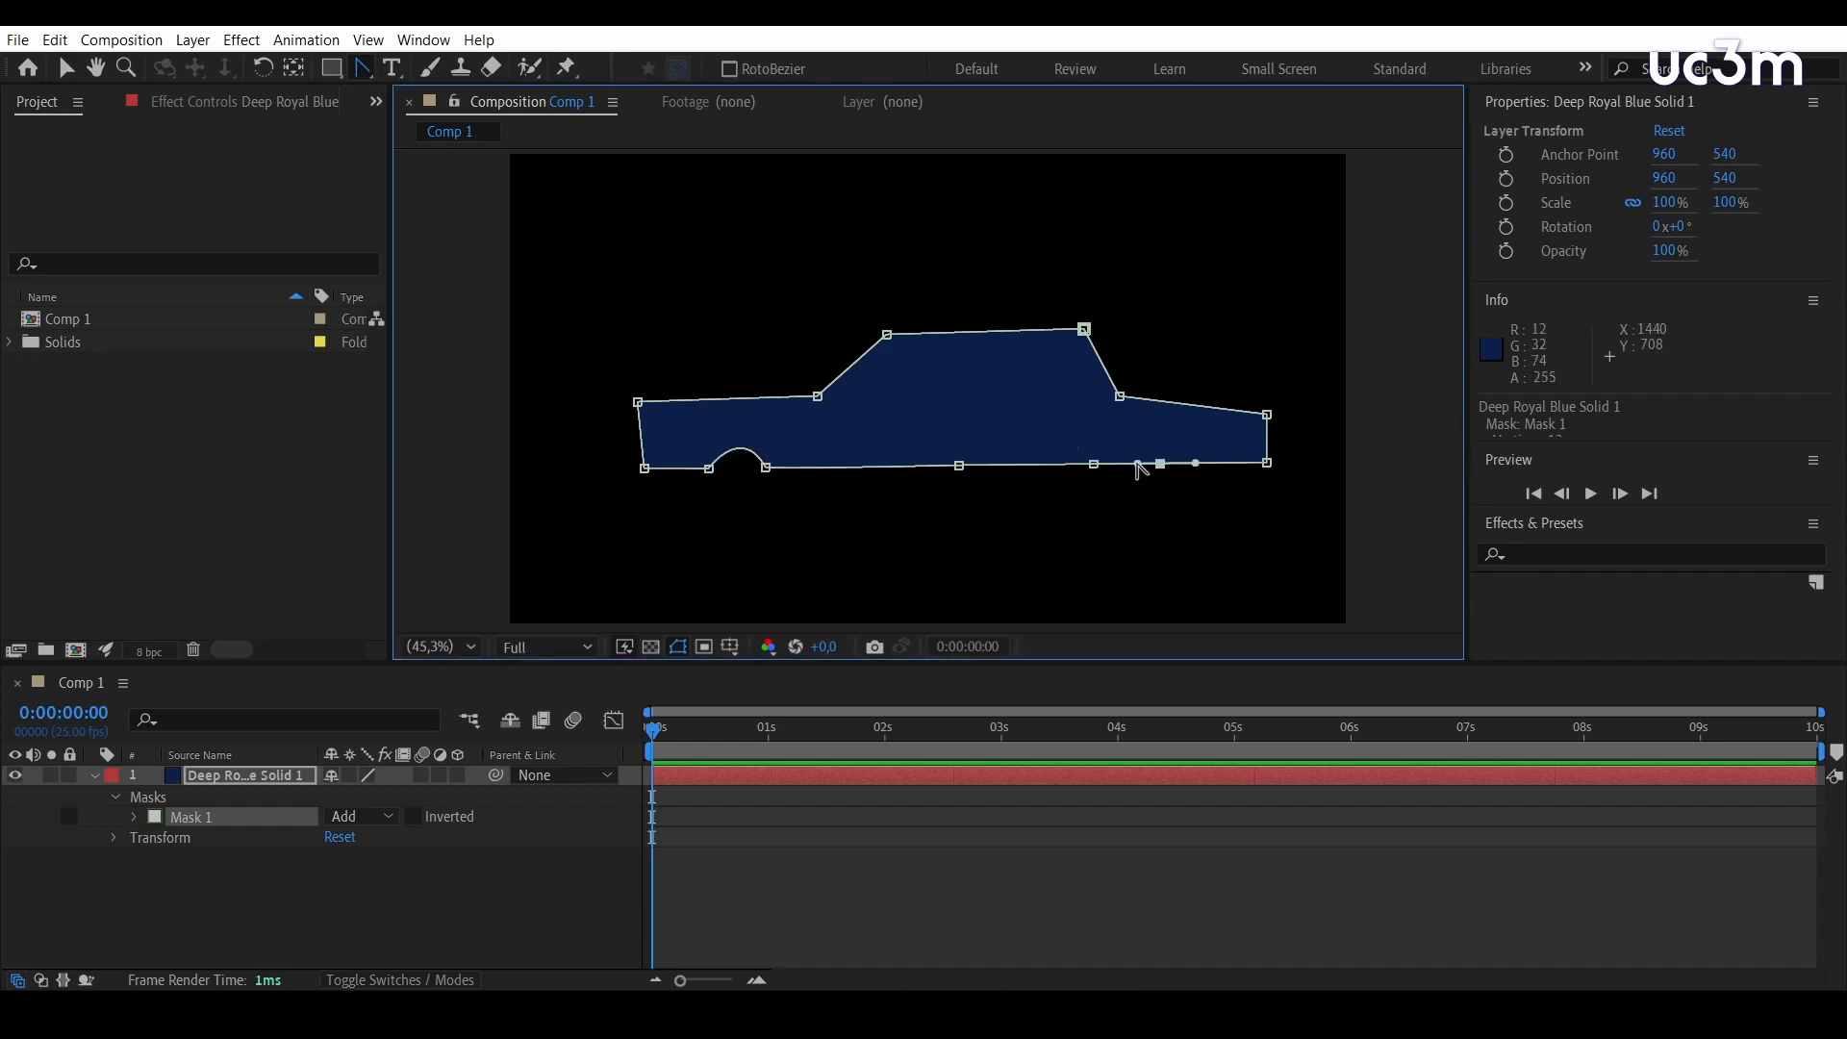
pyautogui.moveTo(1155, 465); pyautogui.dragTo(1123, 430)
pyautogui.press('v')
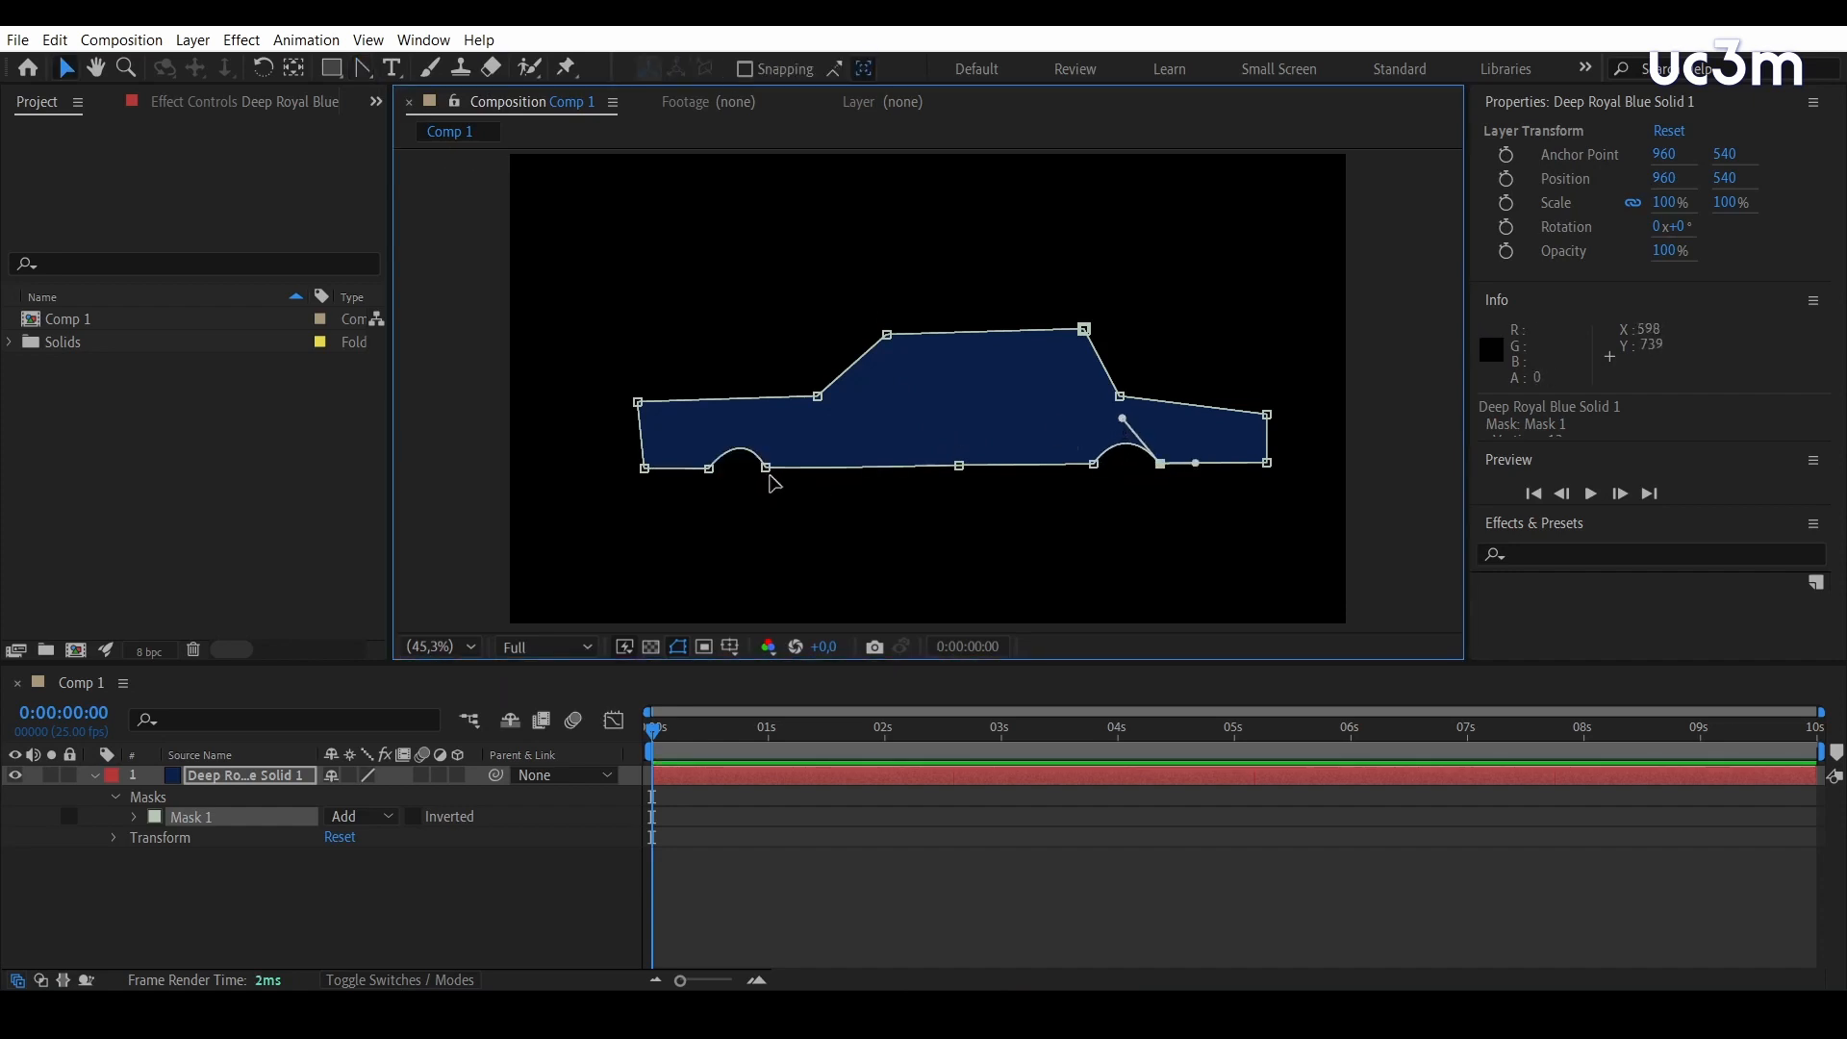
pyautogui.moveTo(767, 468); pyautogui.dragTo(777, 470)
pyautogui.hotkey('ctrl', 't')
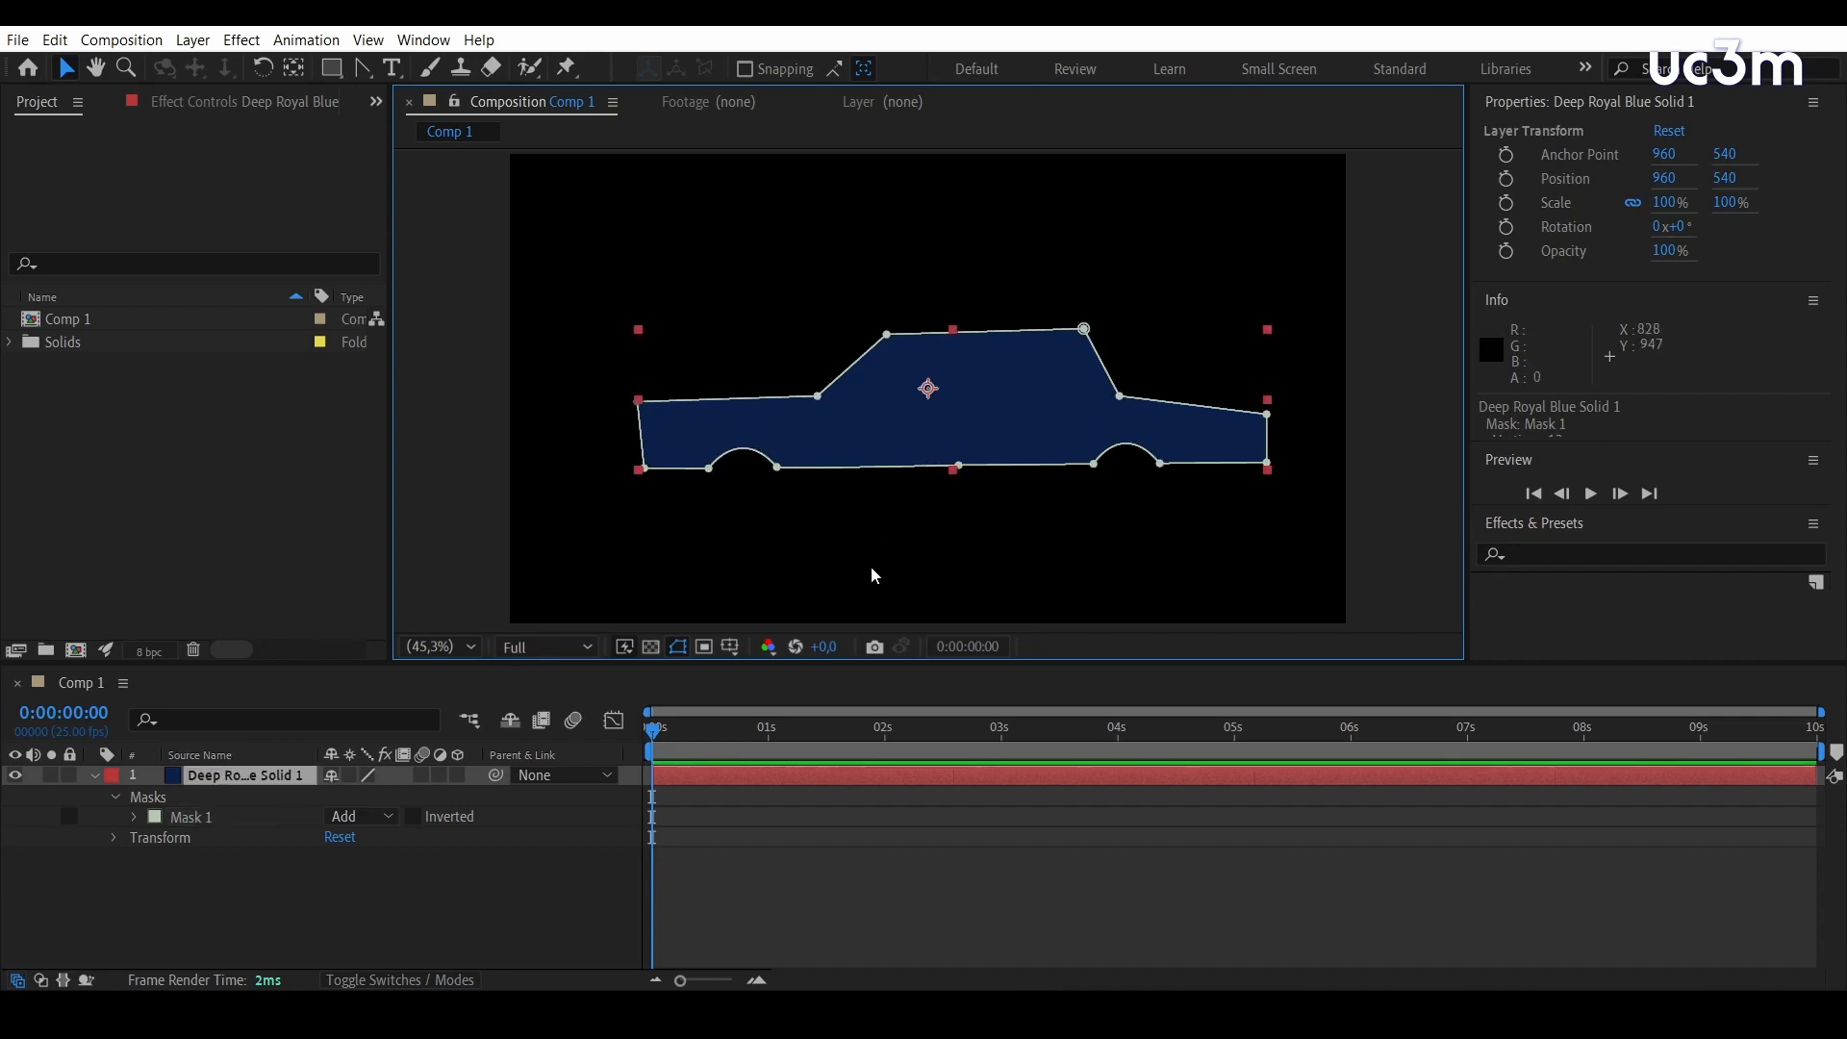
# Delete the masked solid layer from the Comp 1 timeline
pyautogui.moveTo(453, 921); pyautogui.dragTo(125, 768)
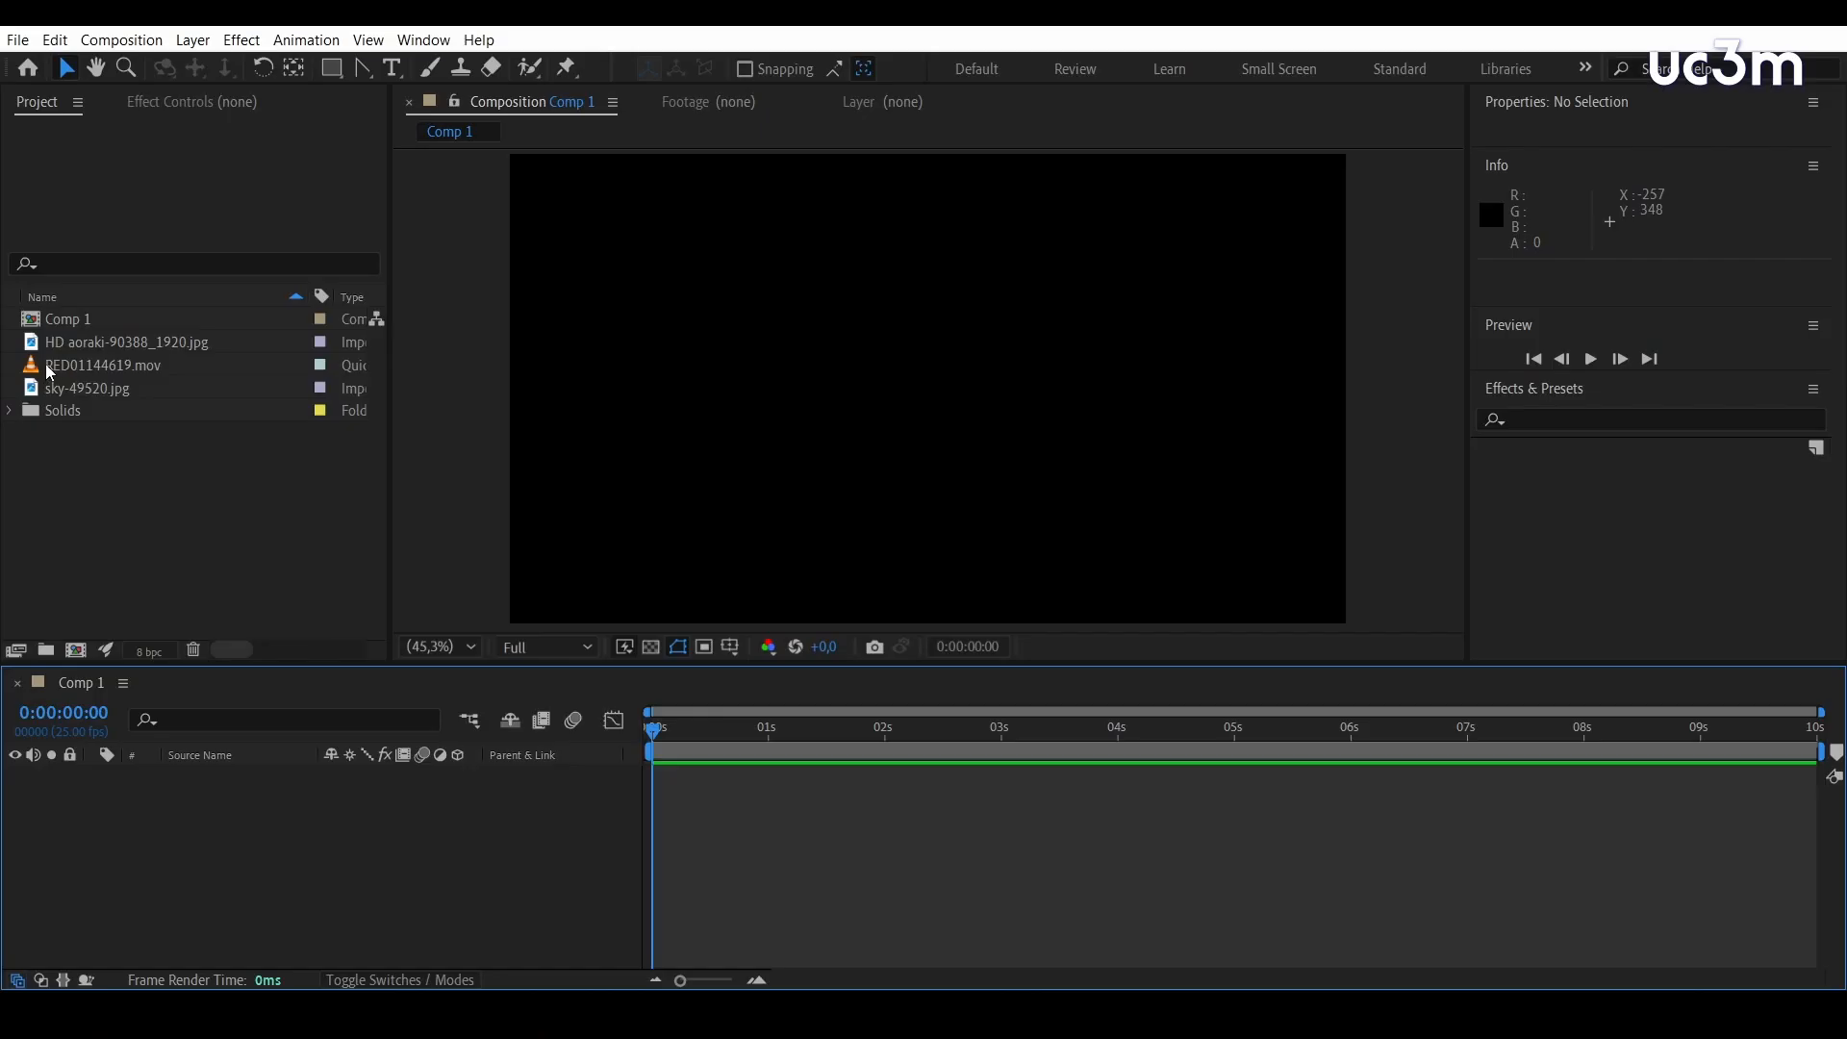
# Preview RED01144619.mov and HD aoraki-90388_1920.jpg as footage, and turn on the transparency grid for Comp 1
pyautogui.doubleClick(50, 369)
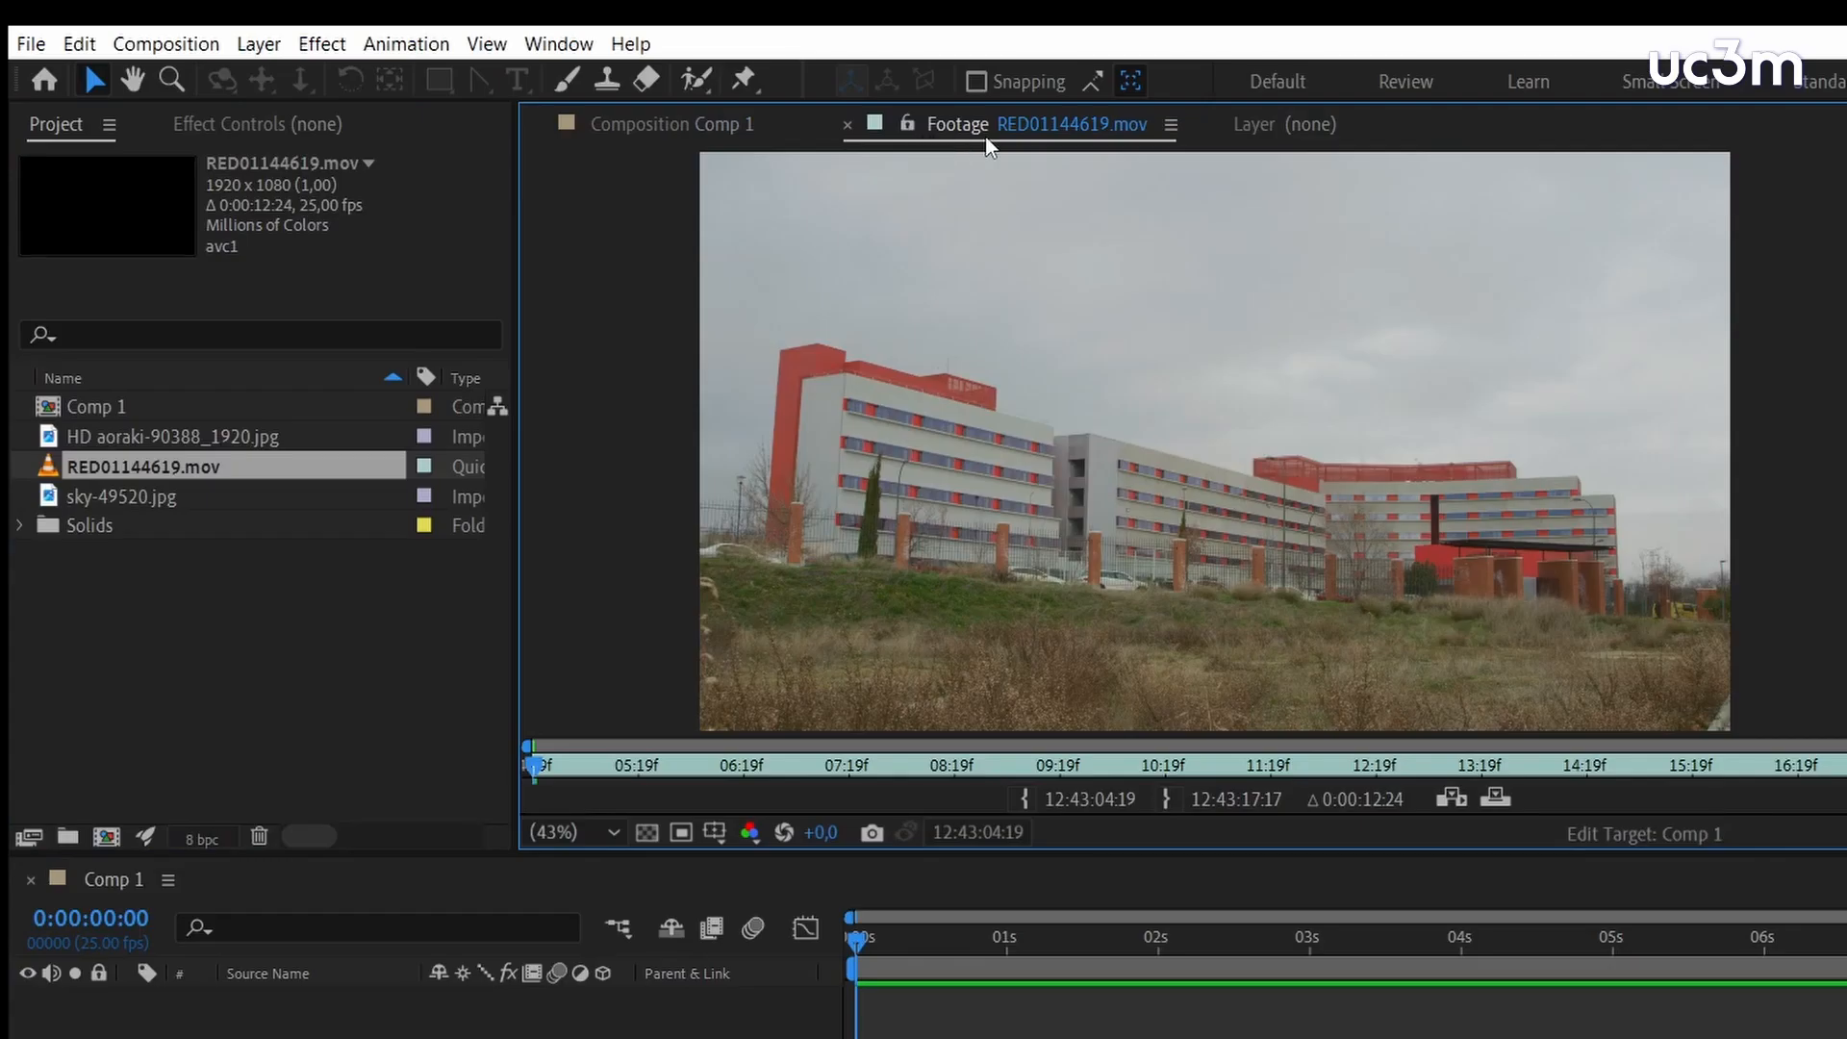
pyautogui.click(693, 125)
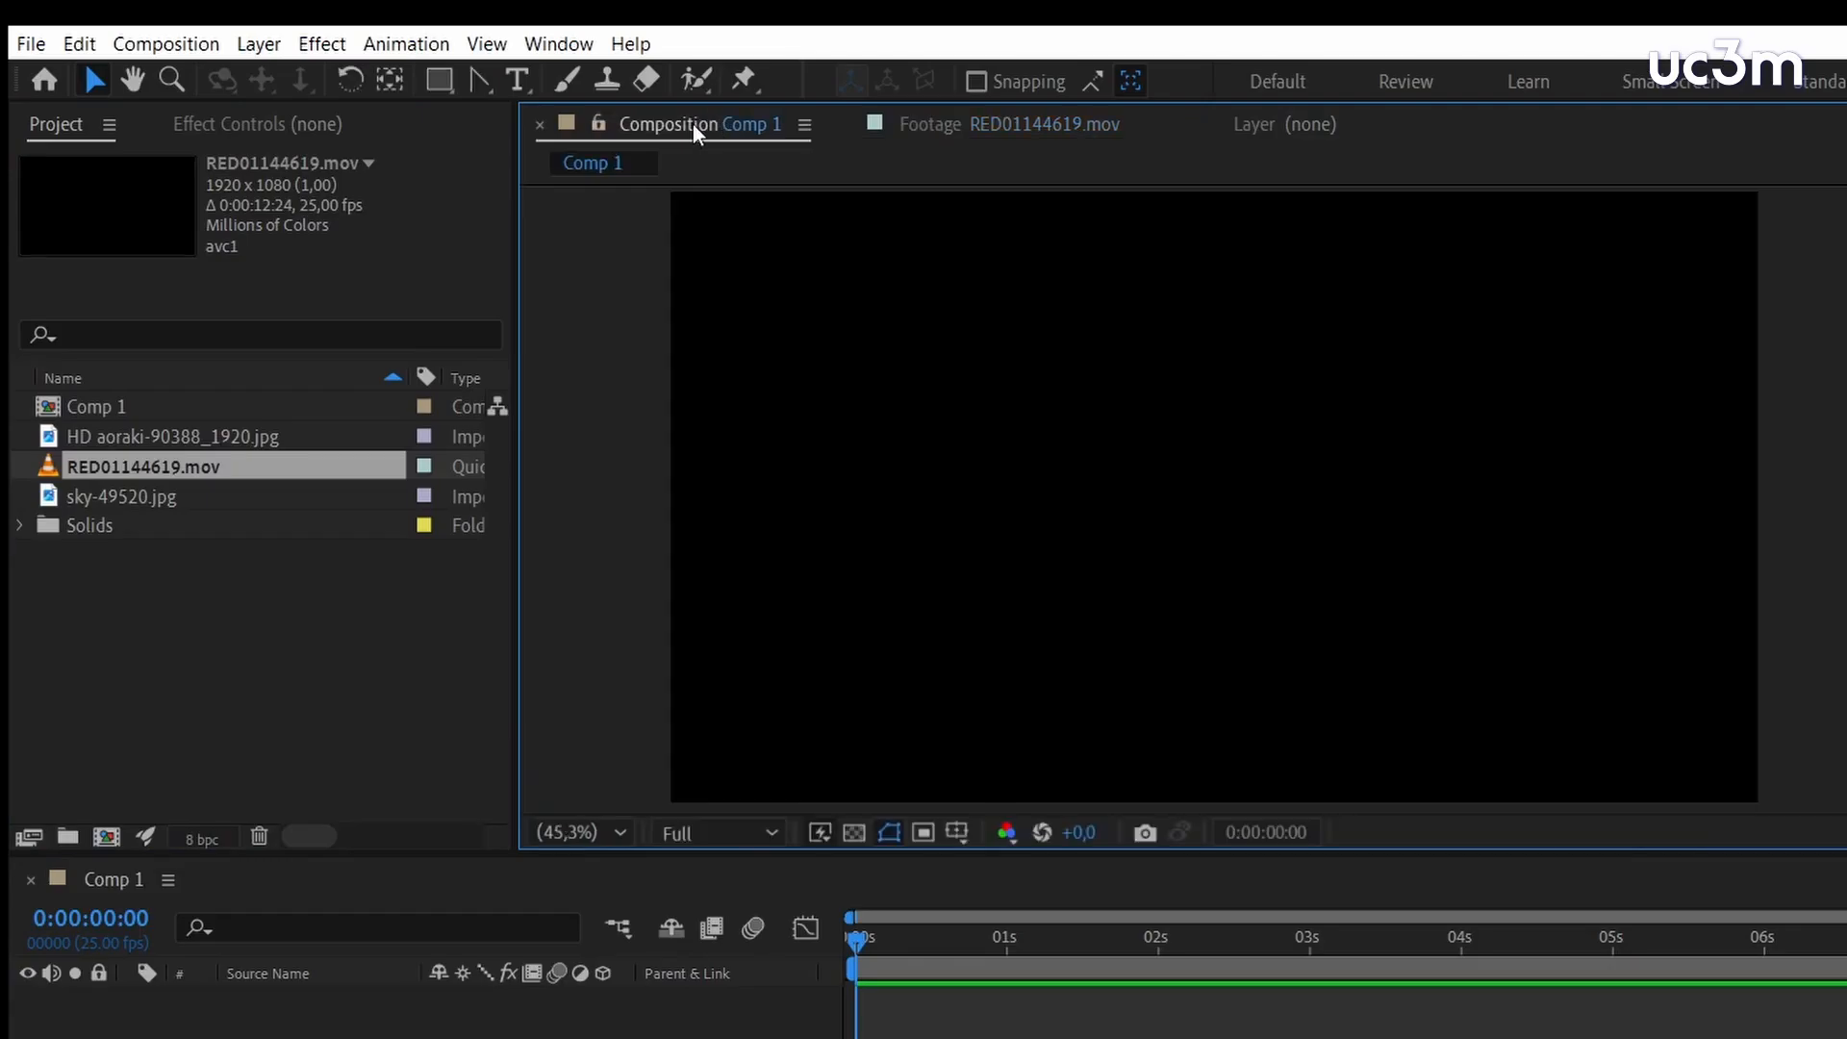
pyautogui.click(854, 832)
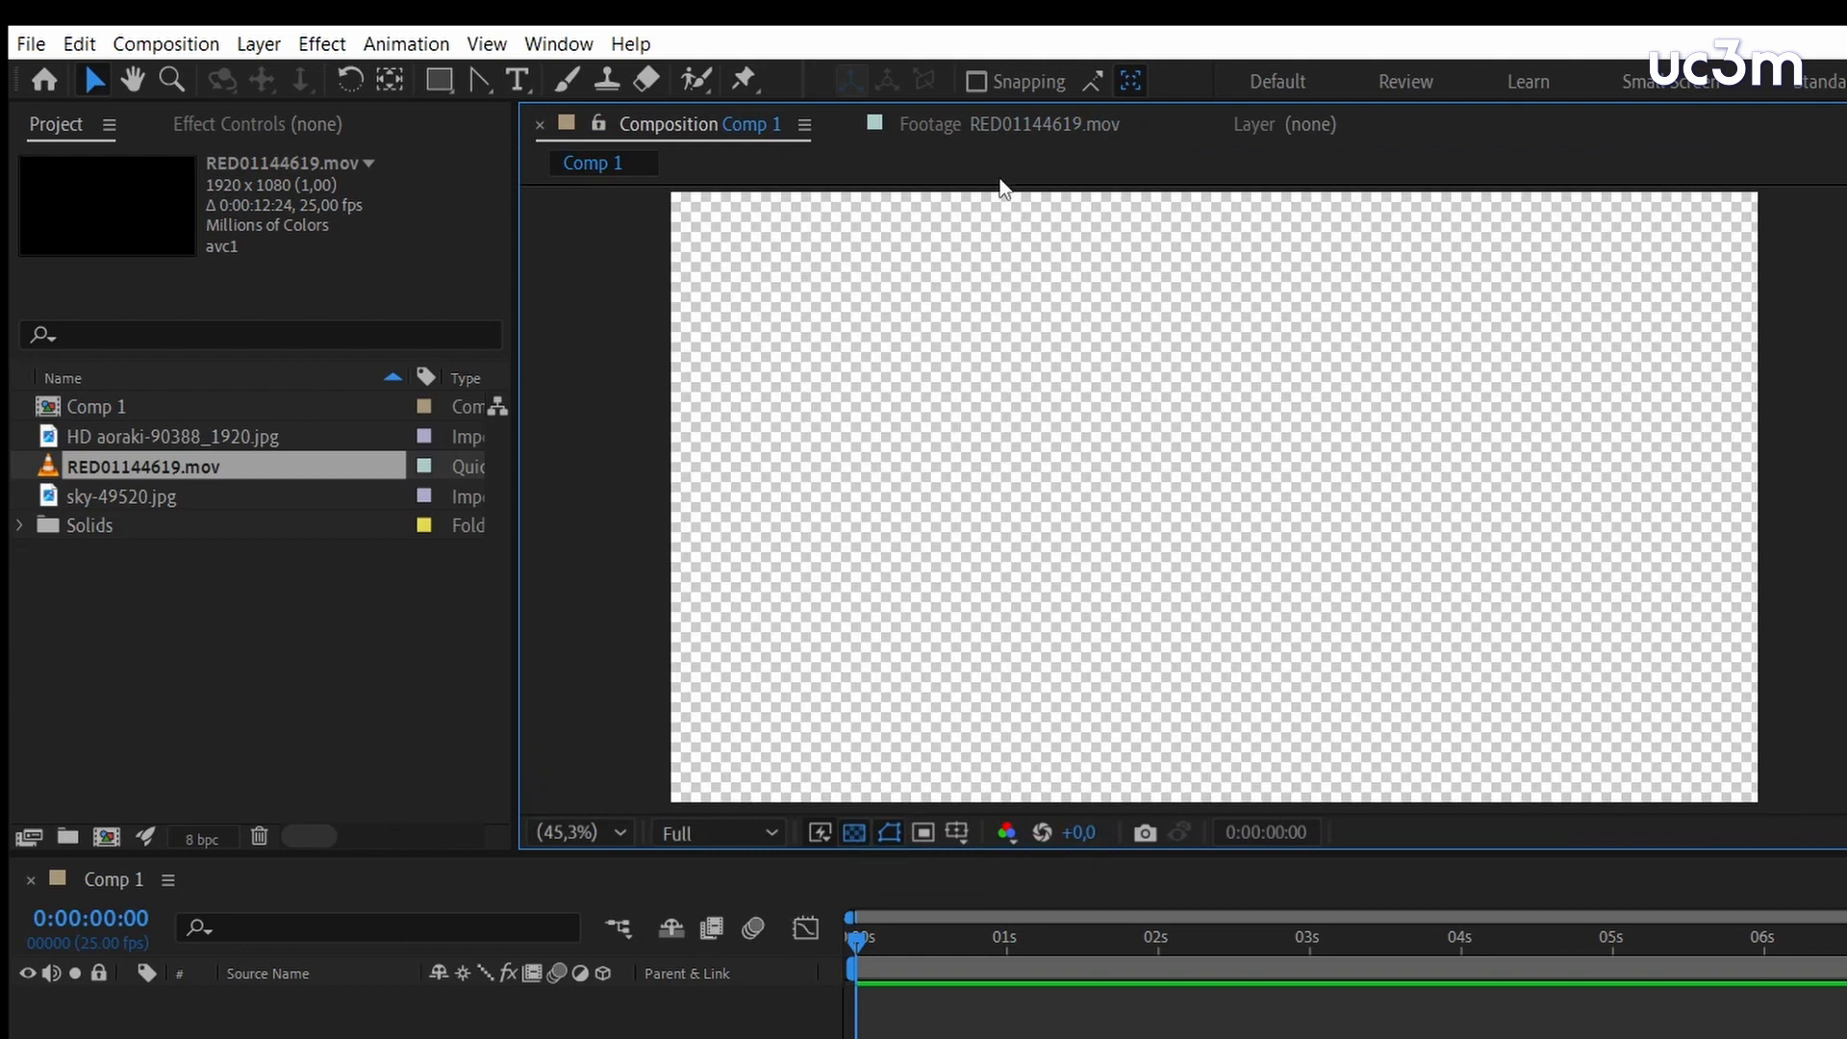
pyautogui.click(1002, 127)
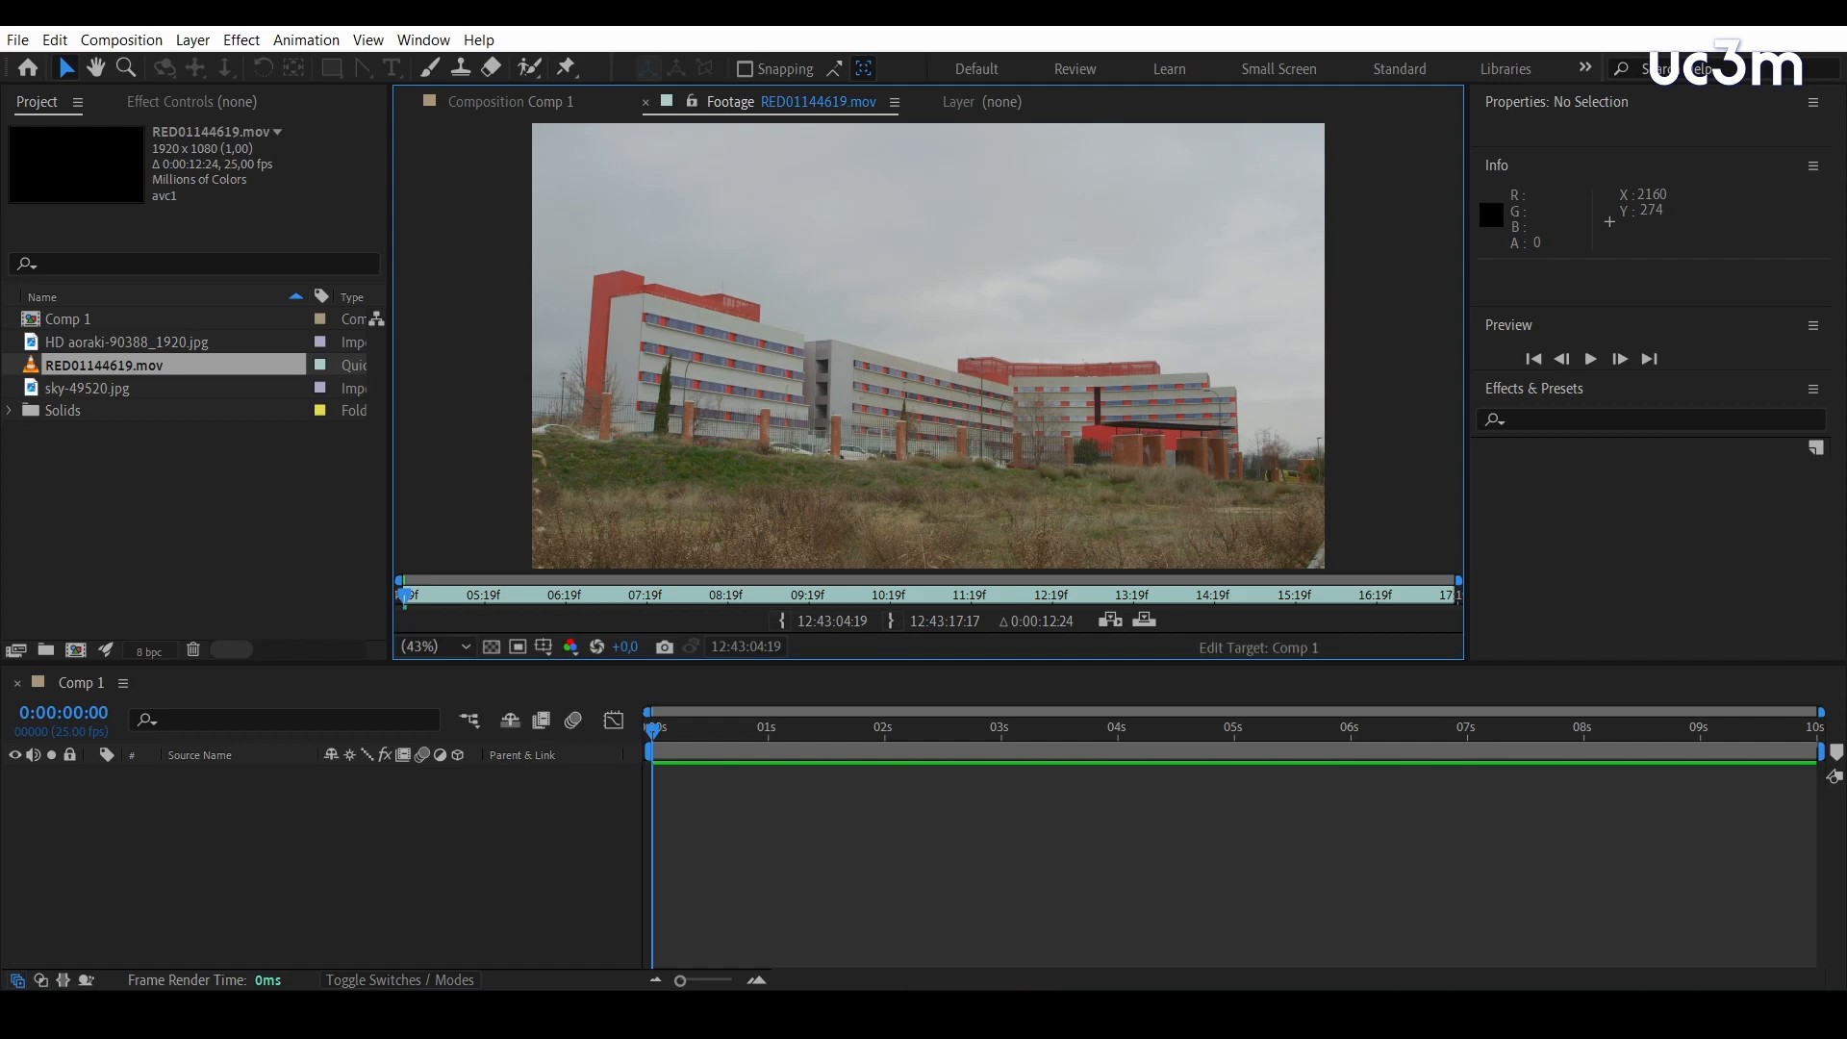
pyautogui.doubleClick(156, 340)
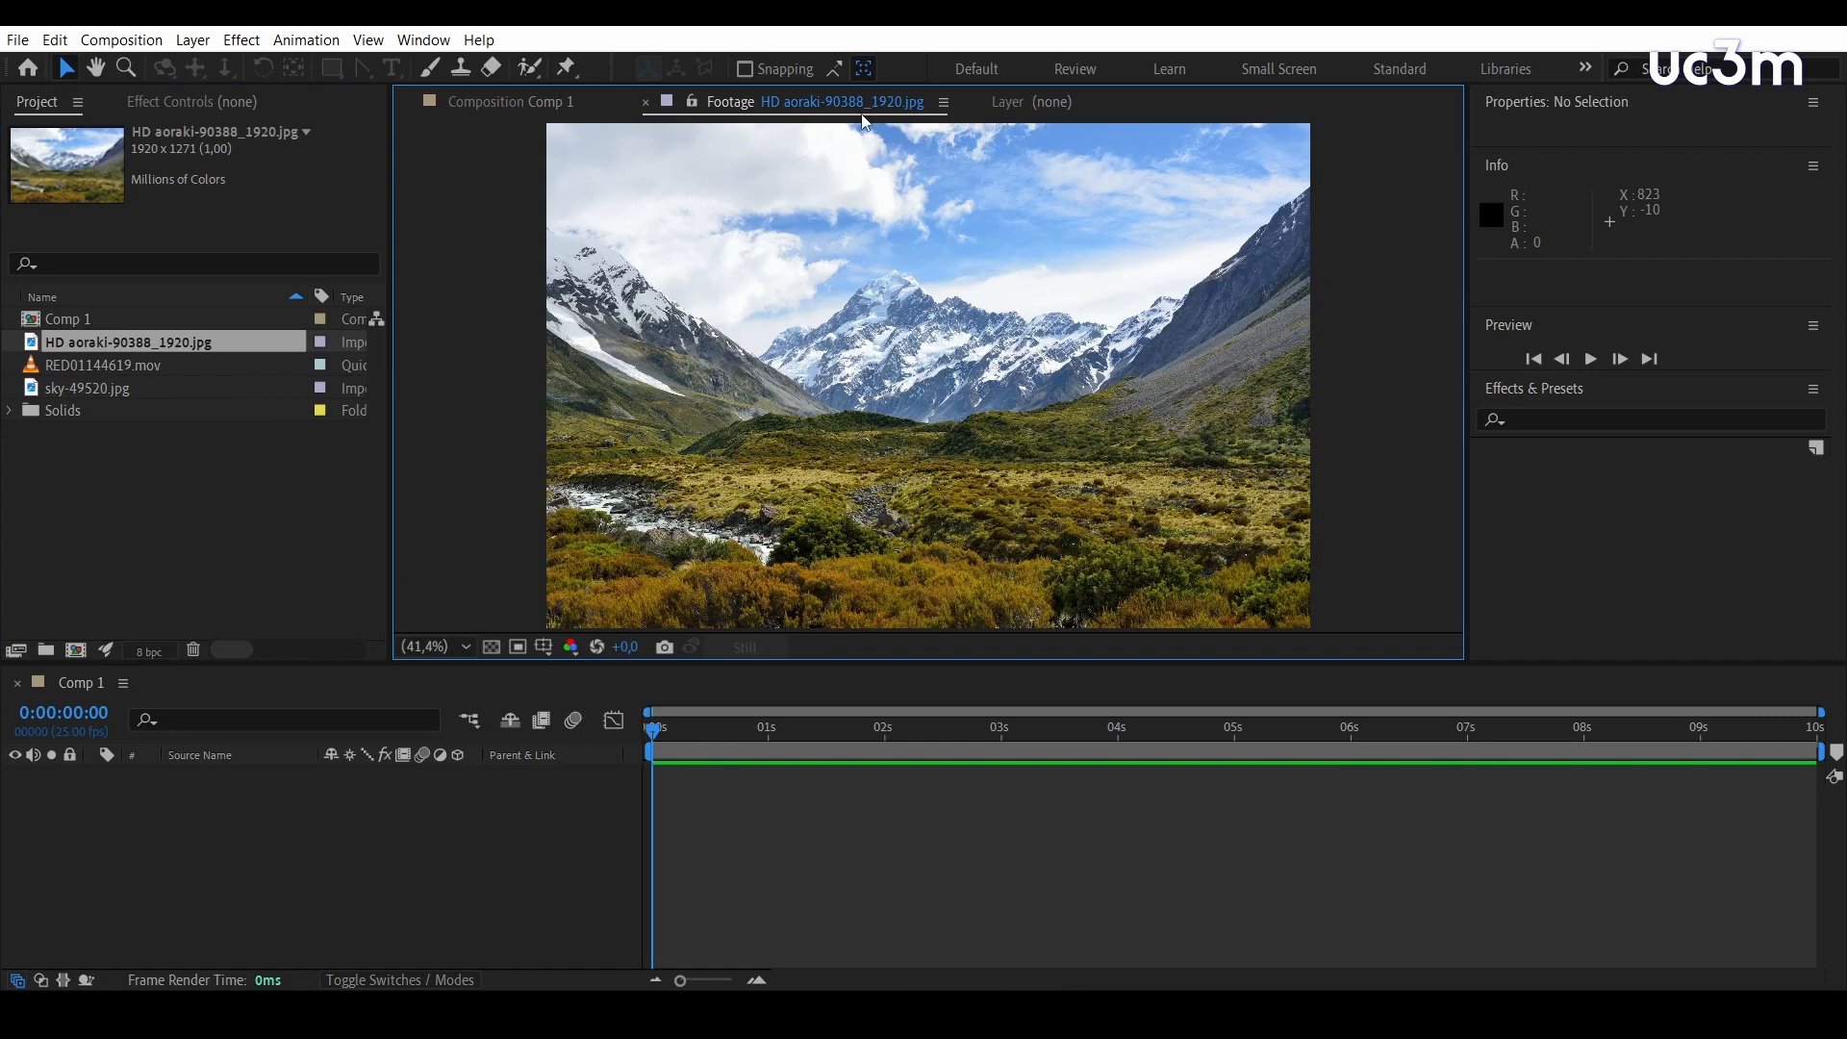
# Add RED01144619.mov to the Comp 1 timeline and compare the Footage view with the composition view
pyautogui.click(48, 368)
pyautogui.moveTo(45, 371); pyautogui.dragTo(144, 823)
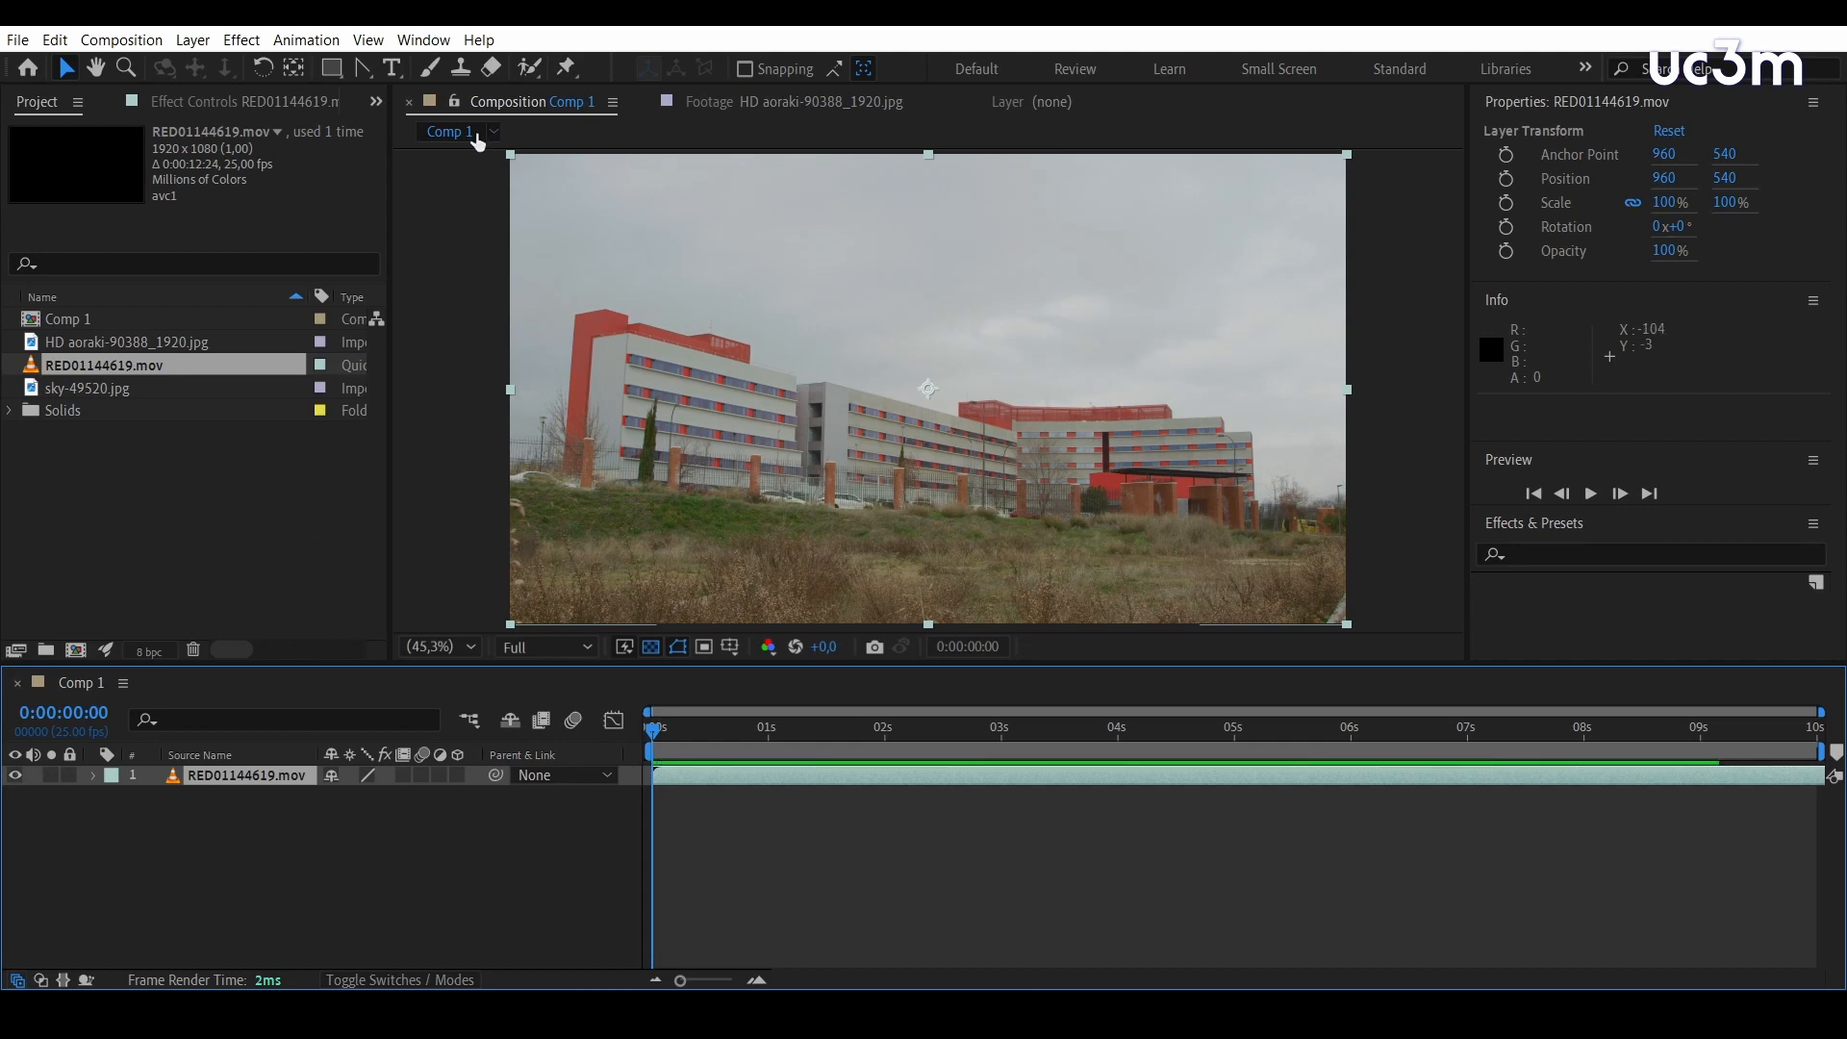
pyautogui.click(708, 111)
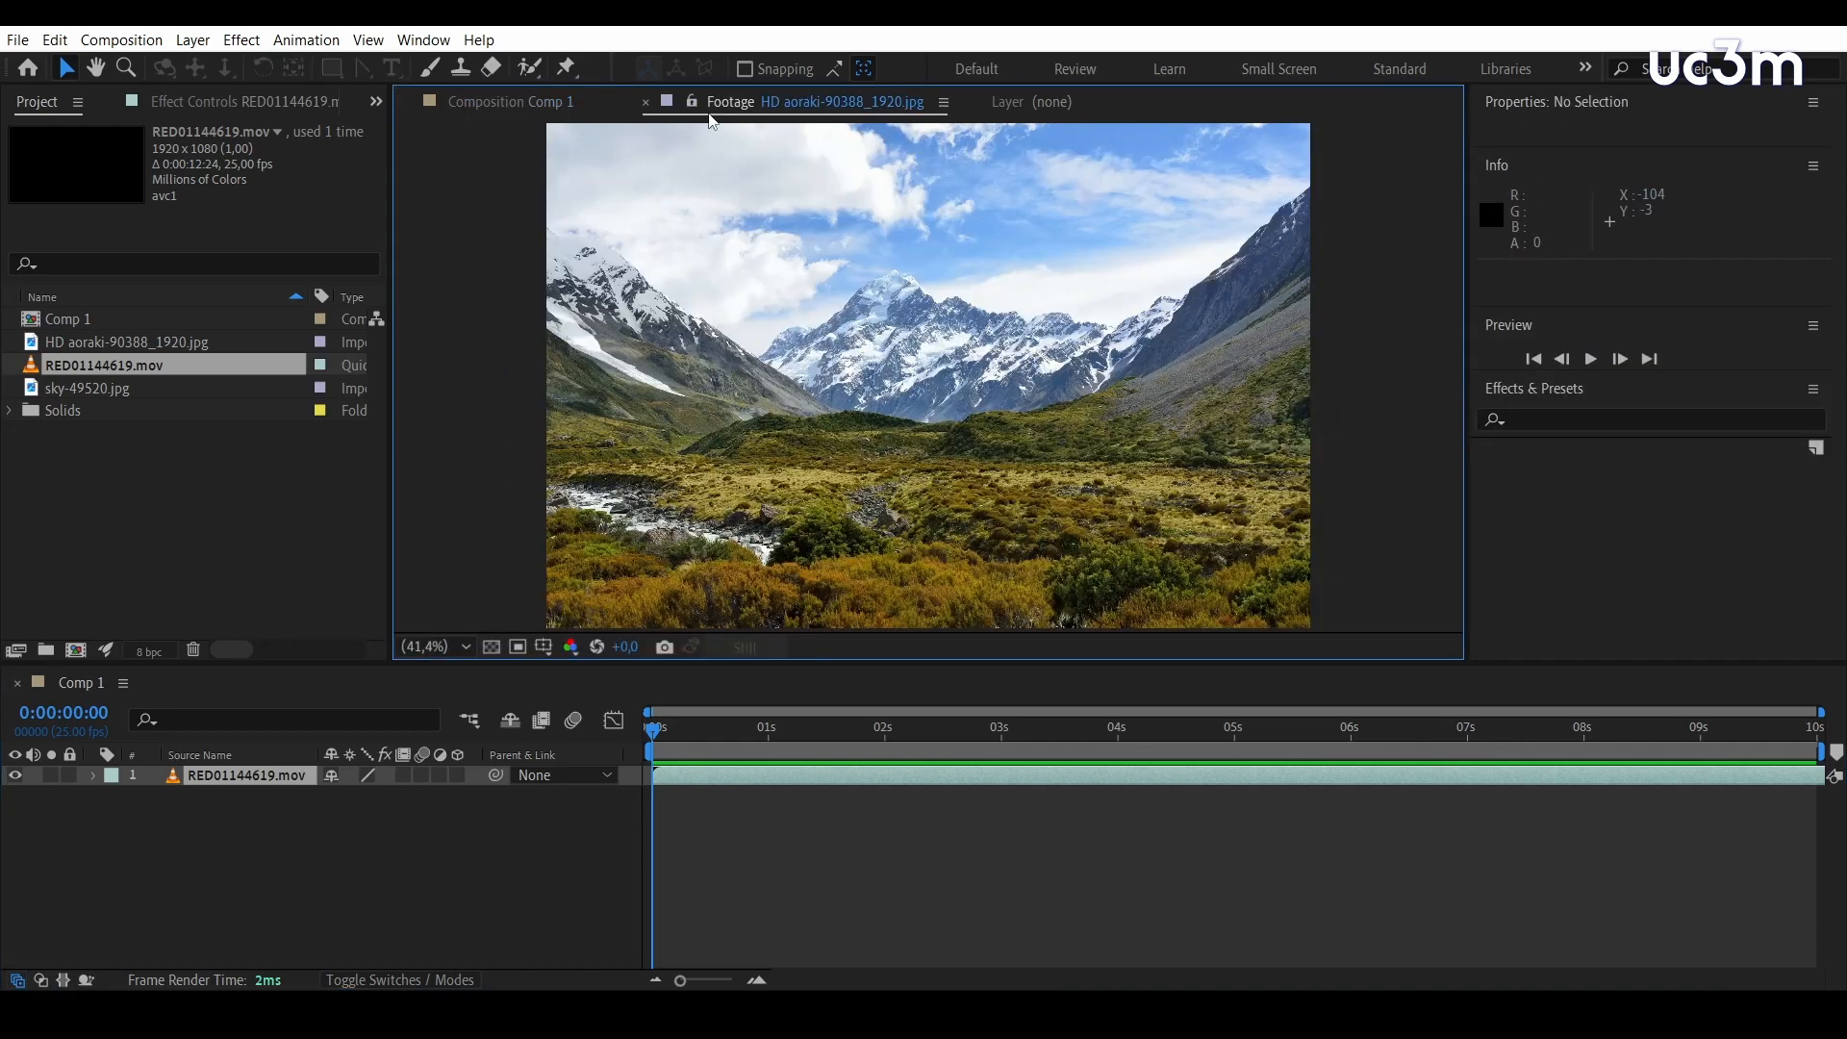
pyautogui.click(493, 102)
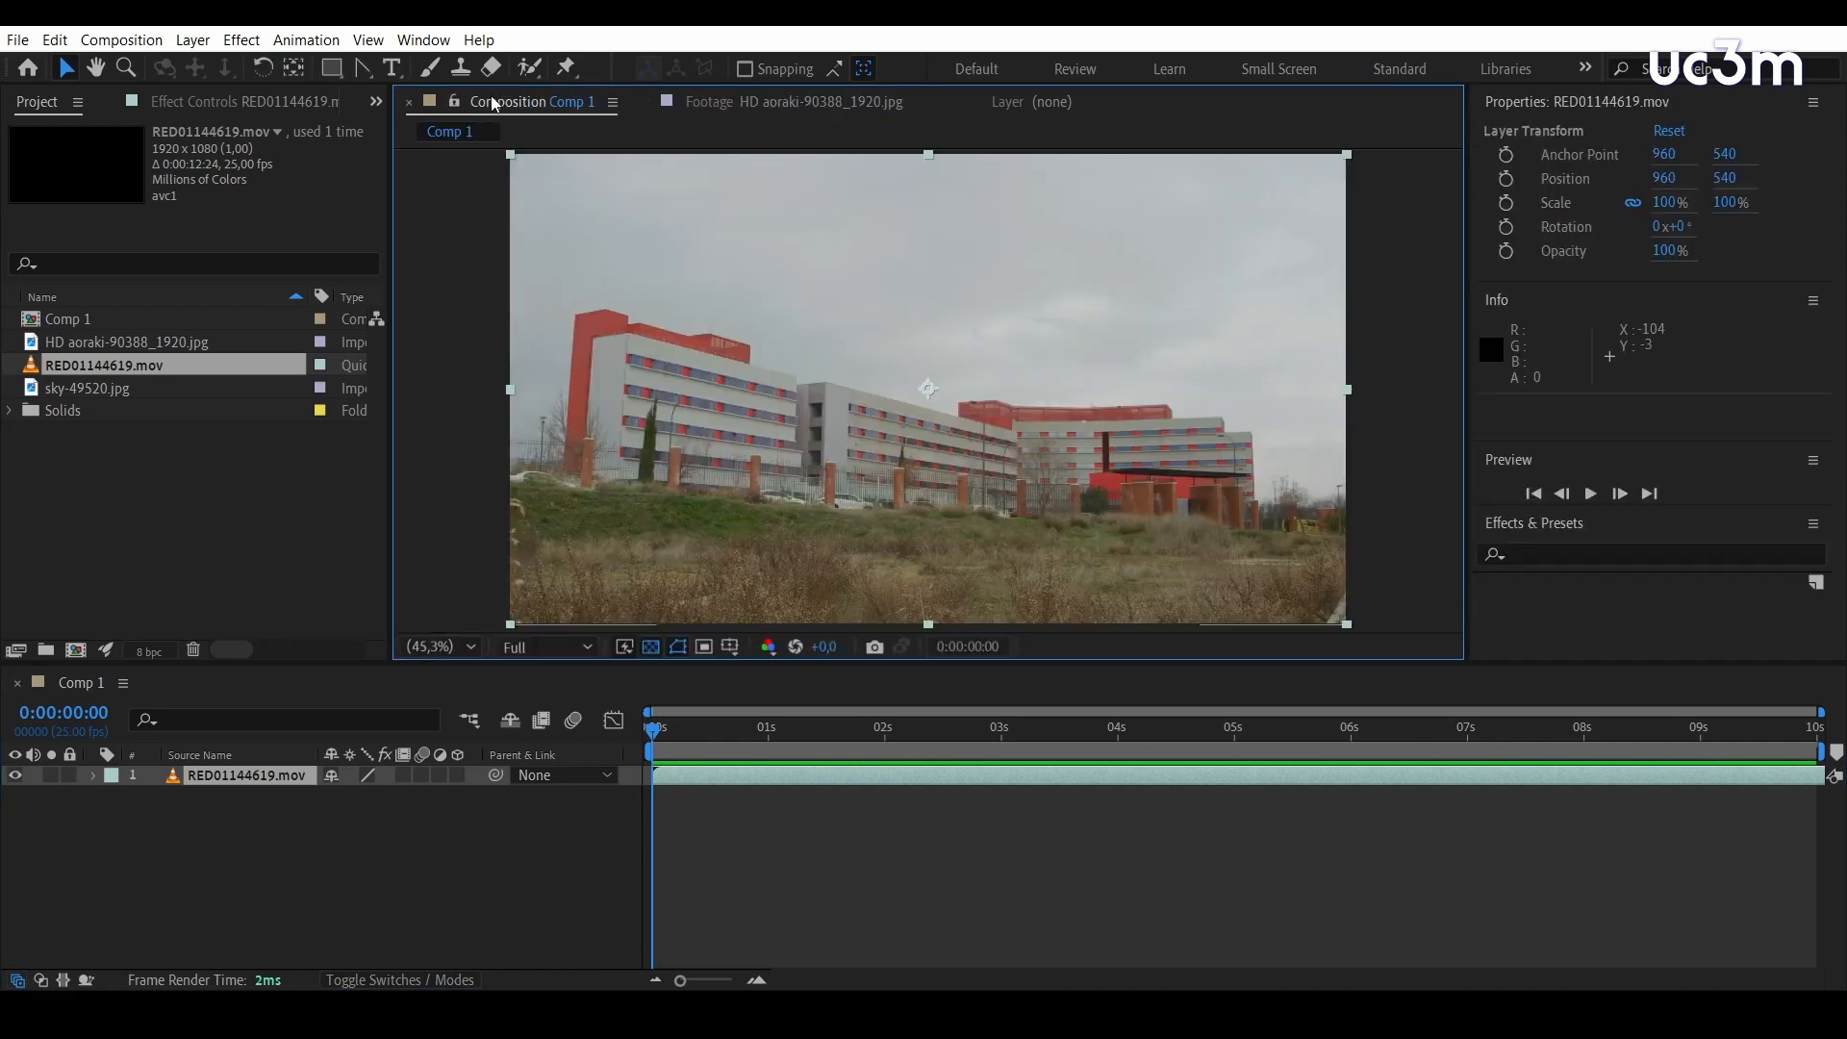
# Open the RED01144619.mov layer in the Layer viewer and trim its in point to 12:43:06:17 and out point to 12:43:14:22
pyautogui.doubleClick(175, 776)
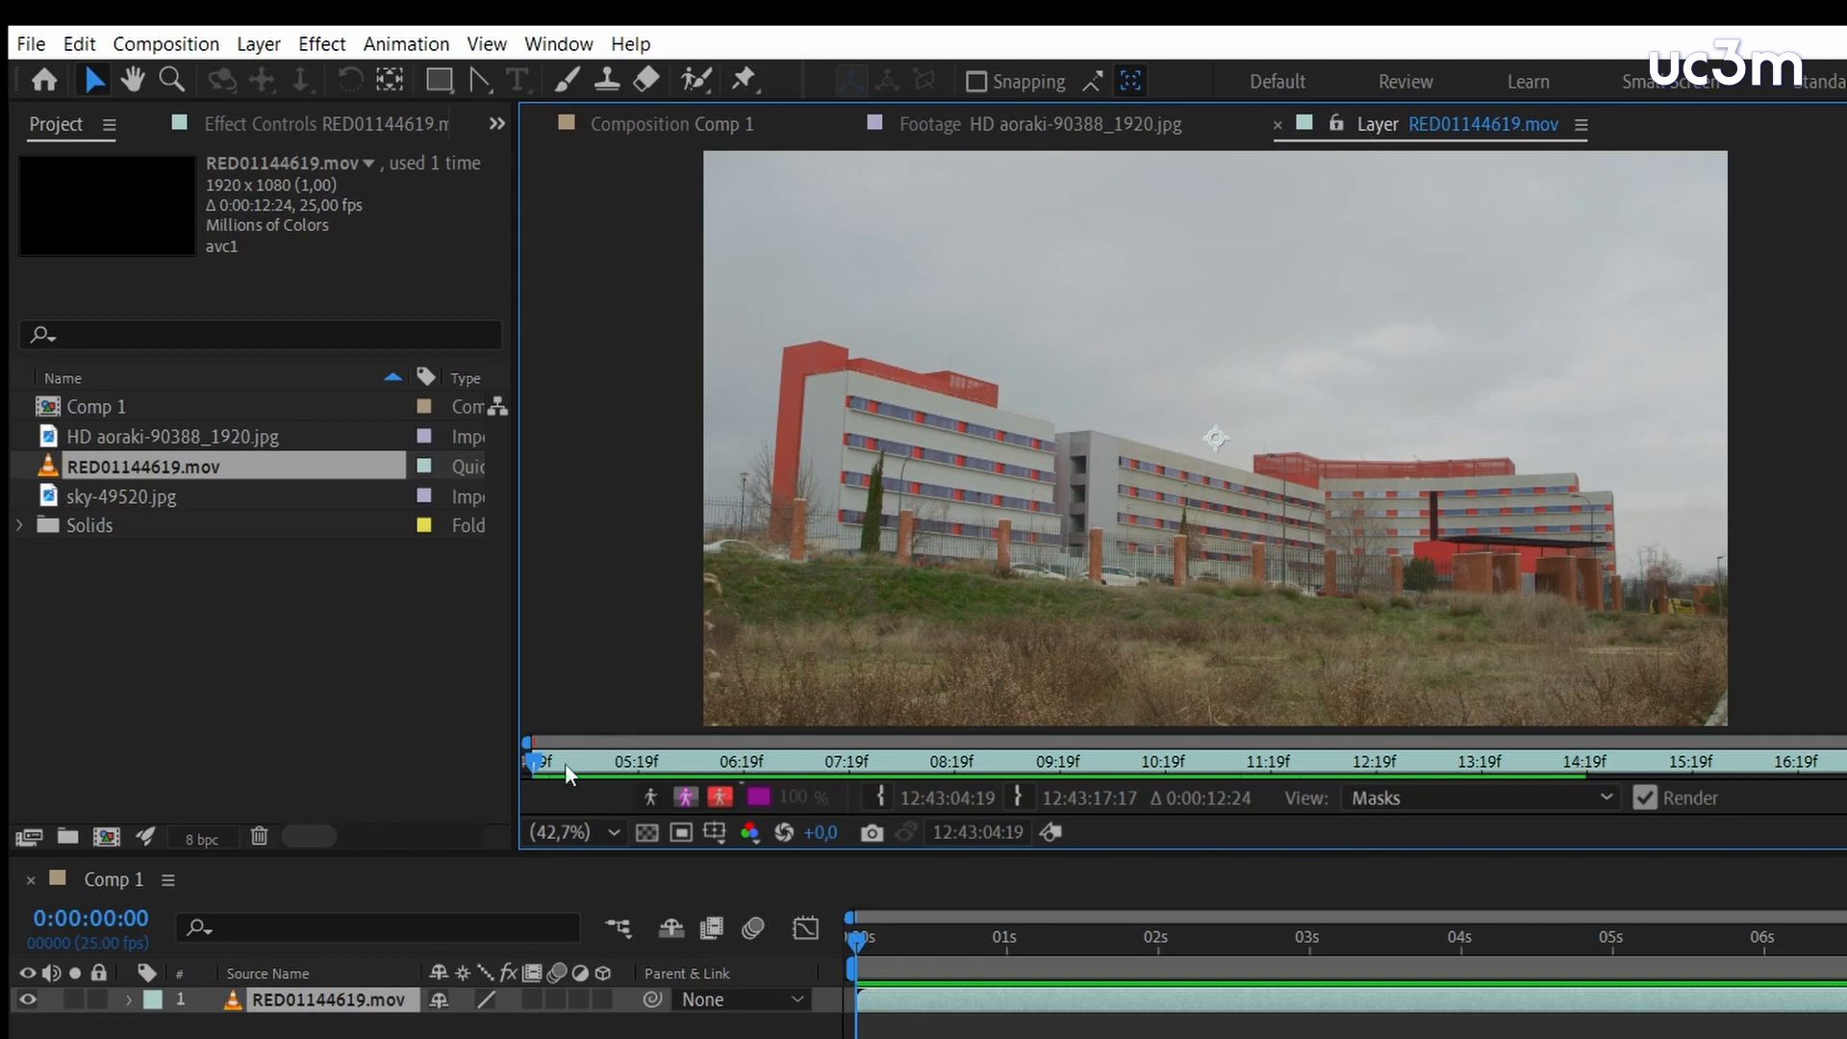
pyautogui.moveTo(543, 770); pyautogui.dragTo(1601, 767)
pyautogui.click(880, 797)
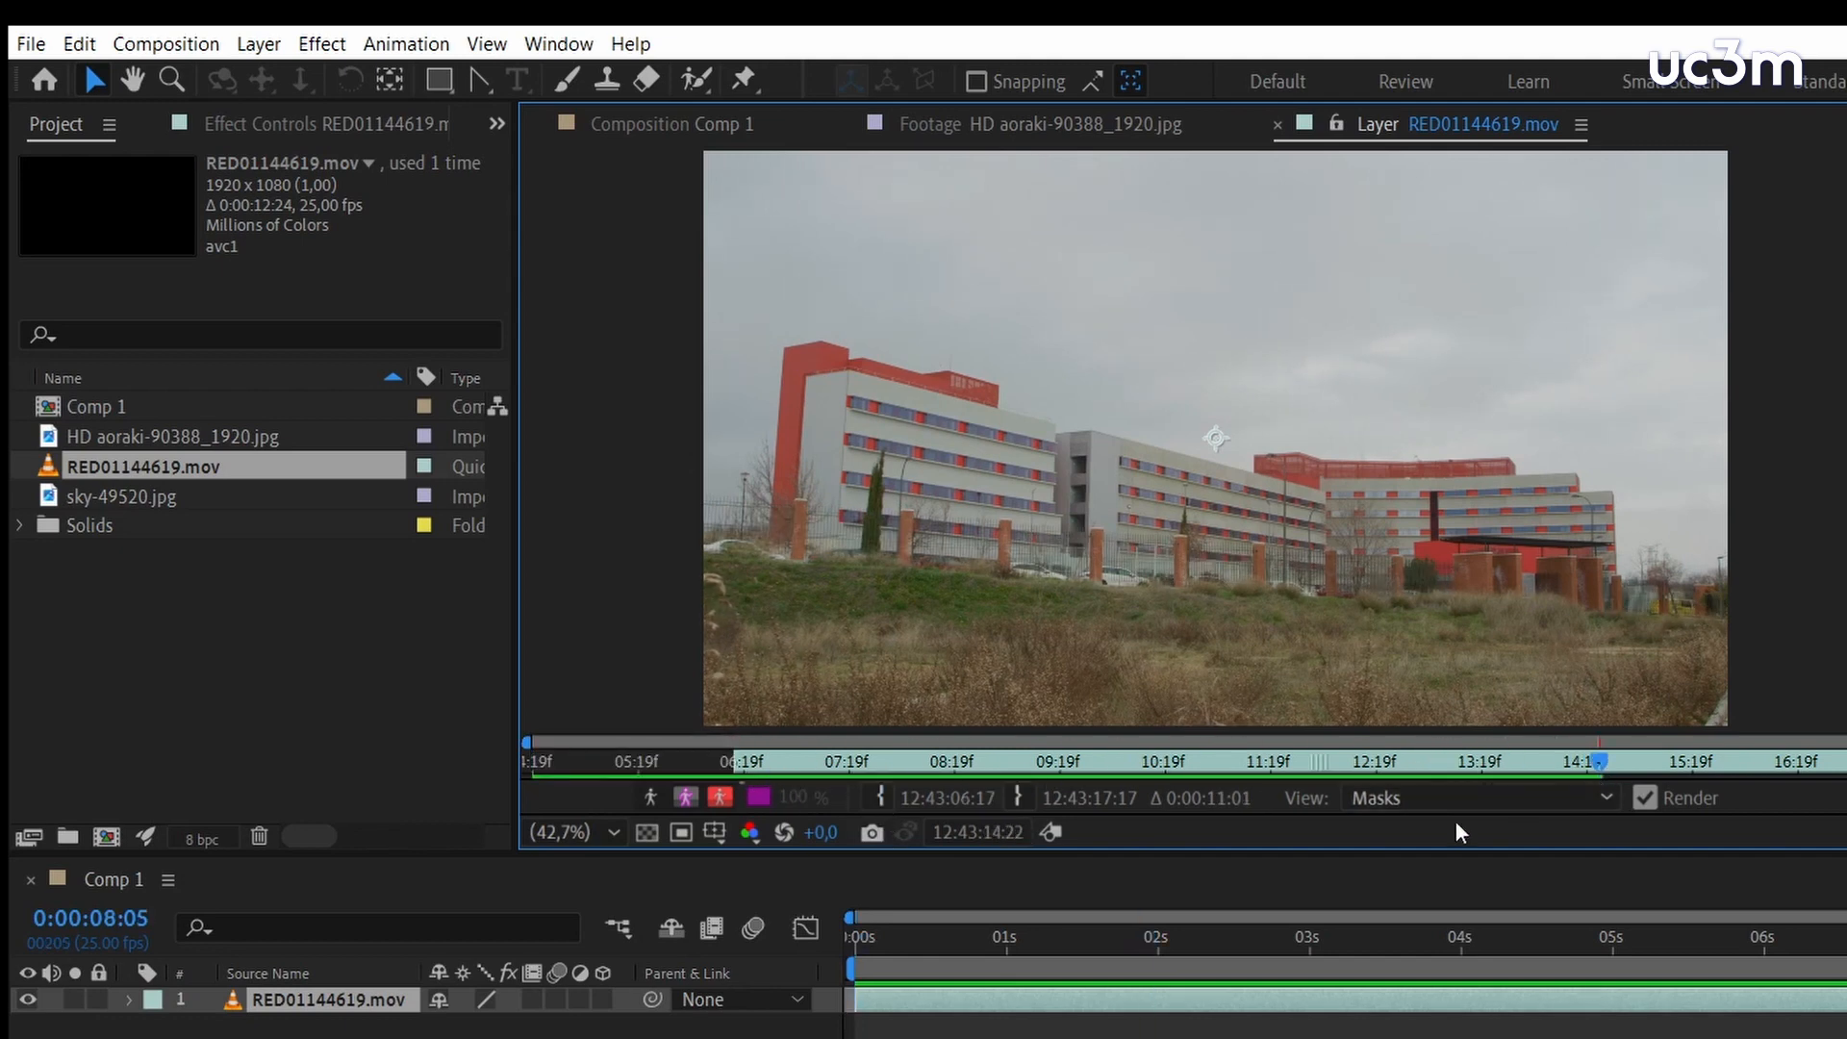
pyautogui.click(1017, 797)
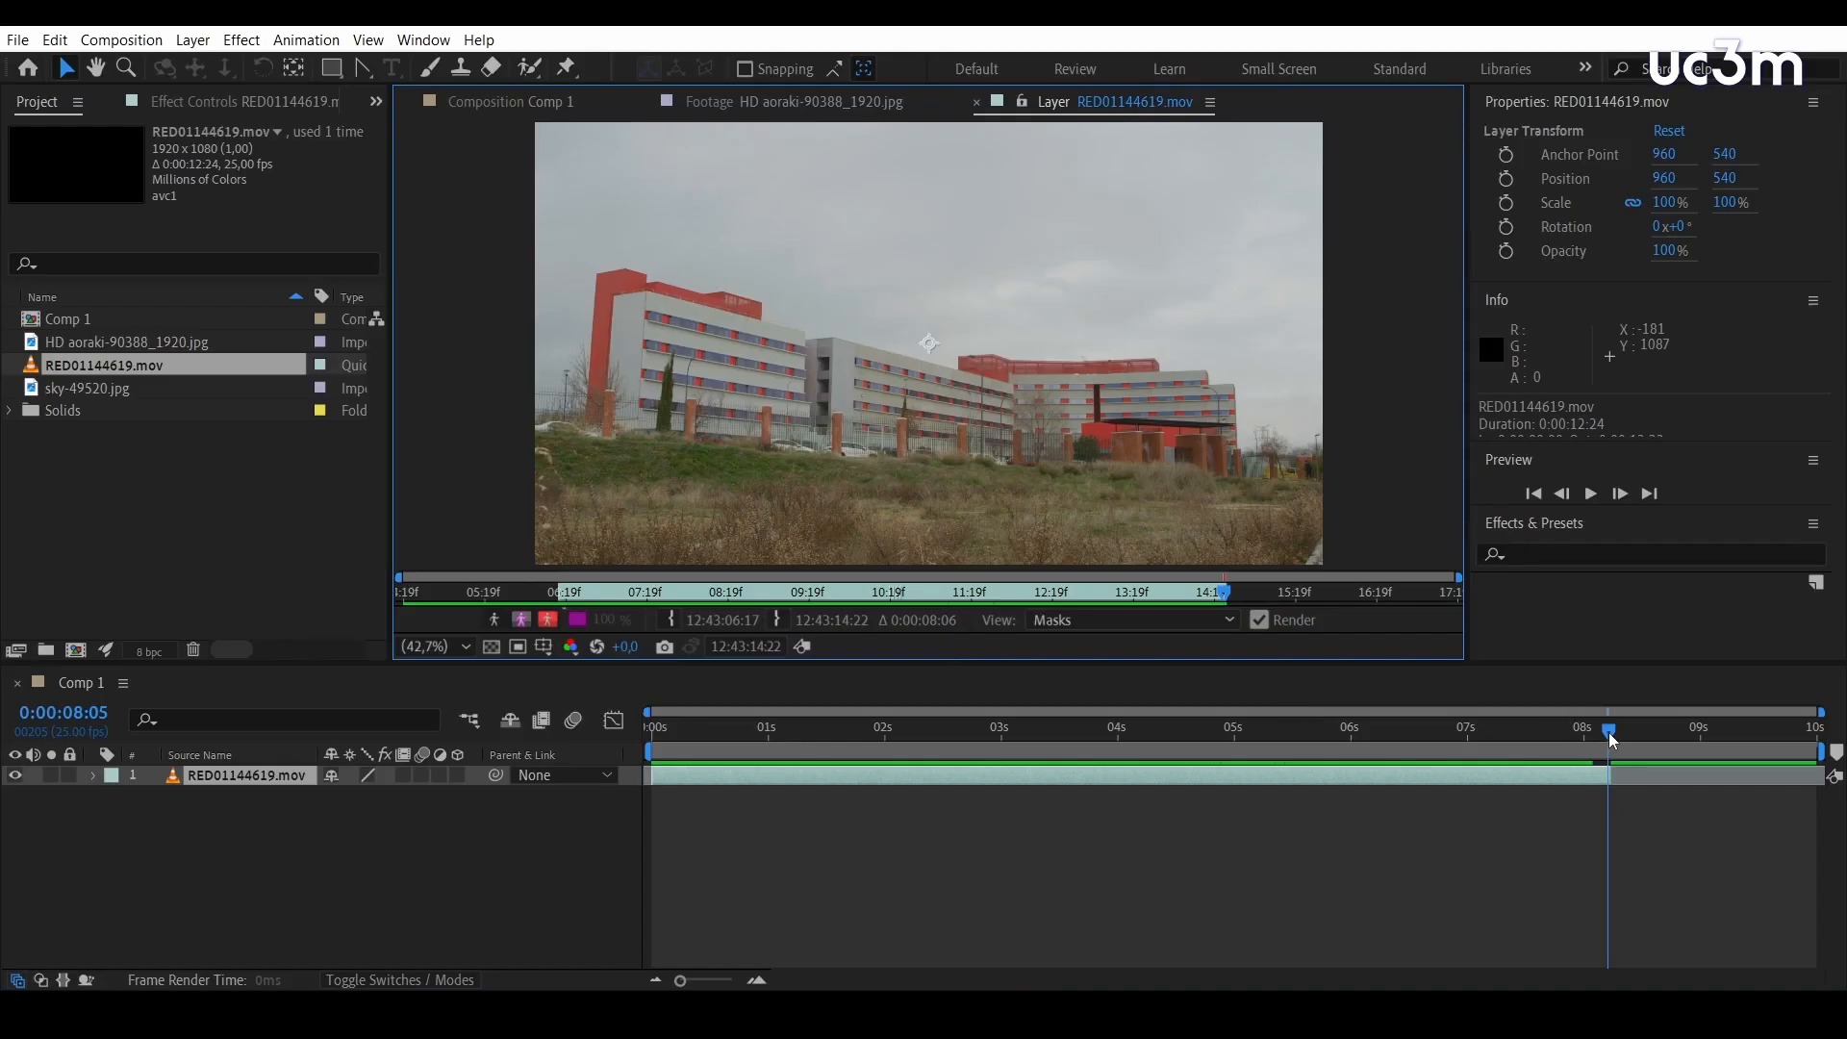
# Return the current time to 0:00:00:03 and draw a closed Pen tool mask around the dry grass foreground of the RED01144619.mov layer
pyautogui.moveTo(1846, 943); pyautogui.dragTo(1408, 943)
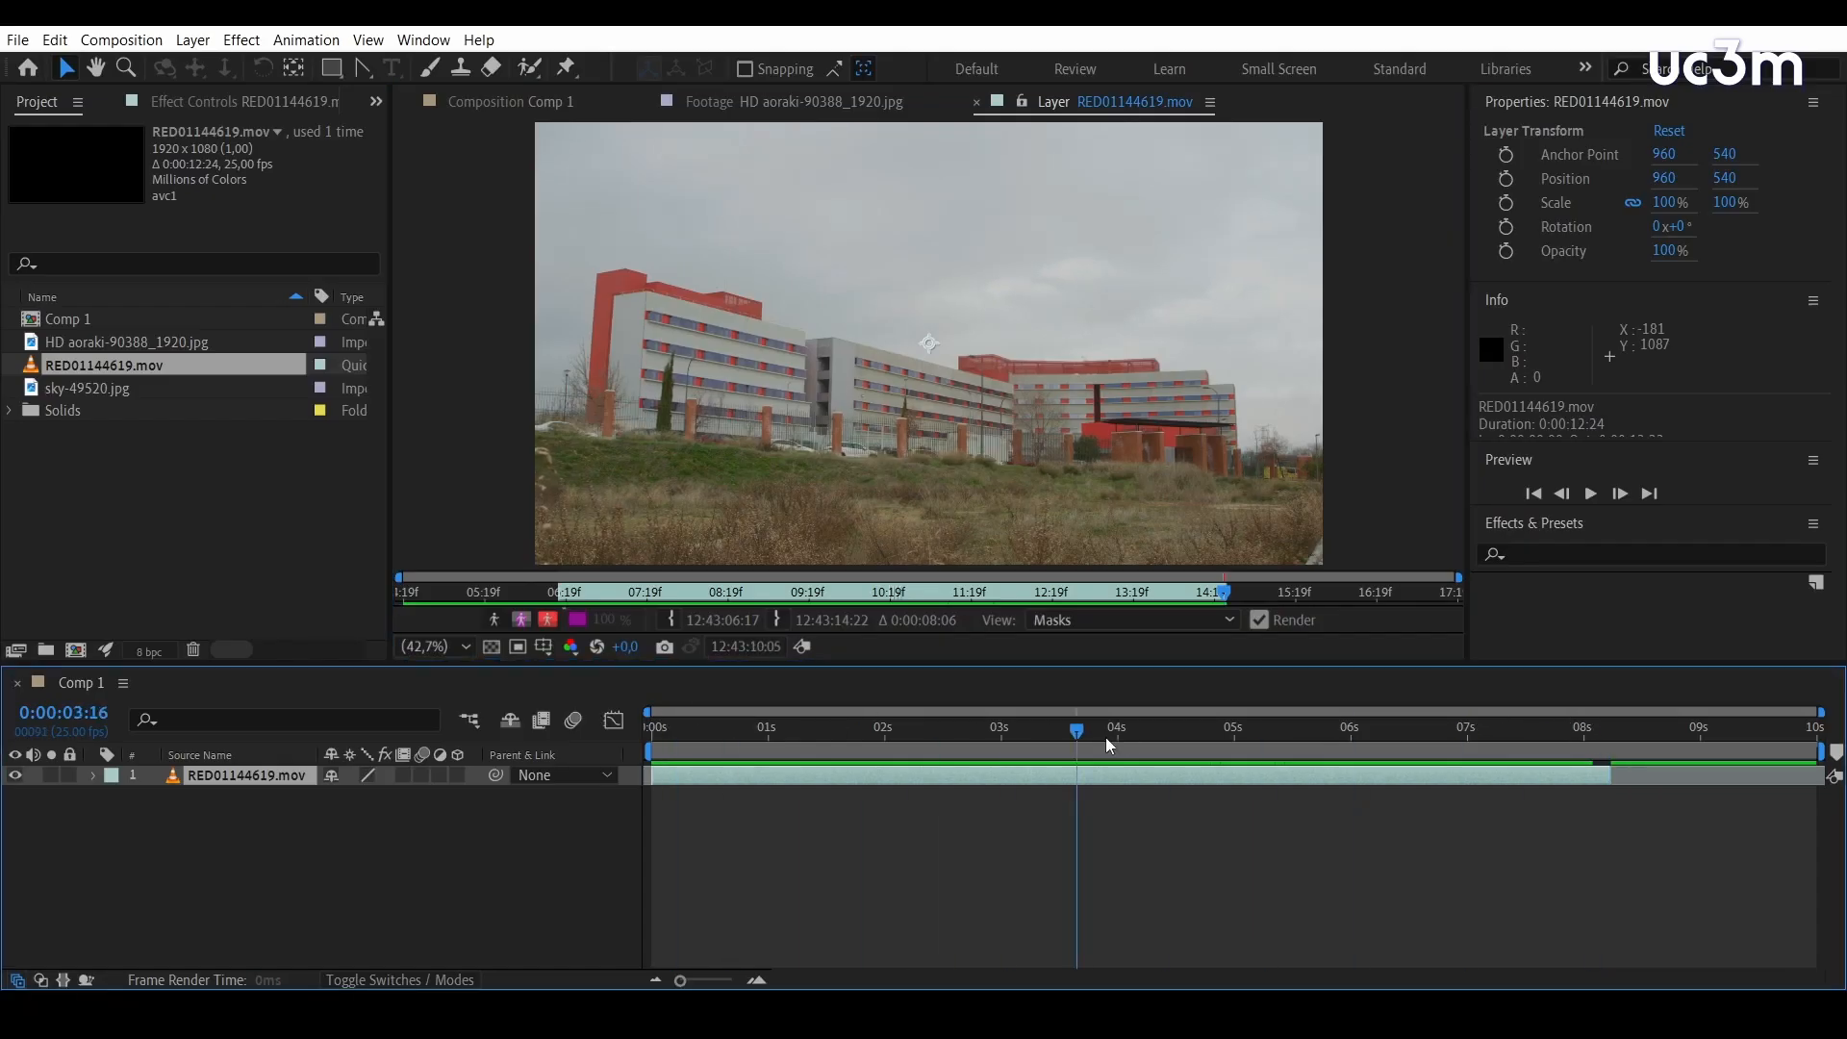
pyautogui.moveTo(1109, 745); pyautogui.dragTo(670, 686)
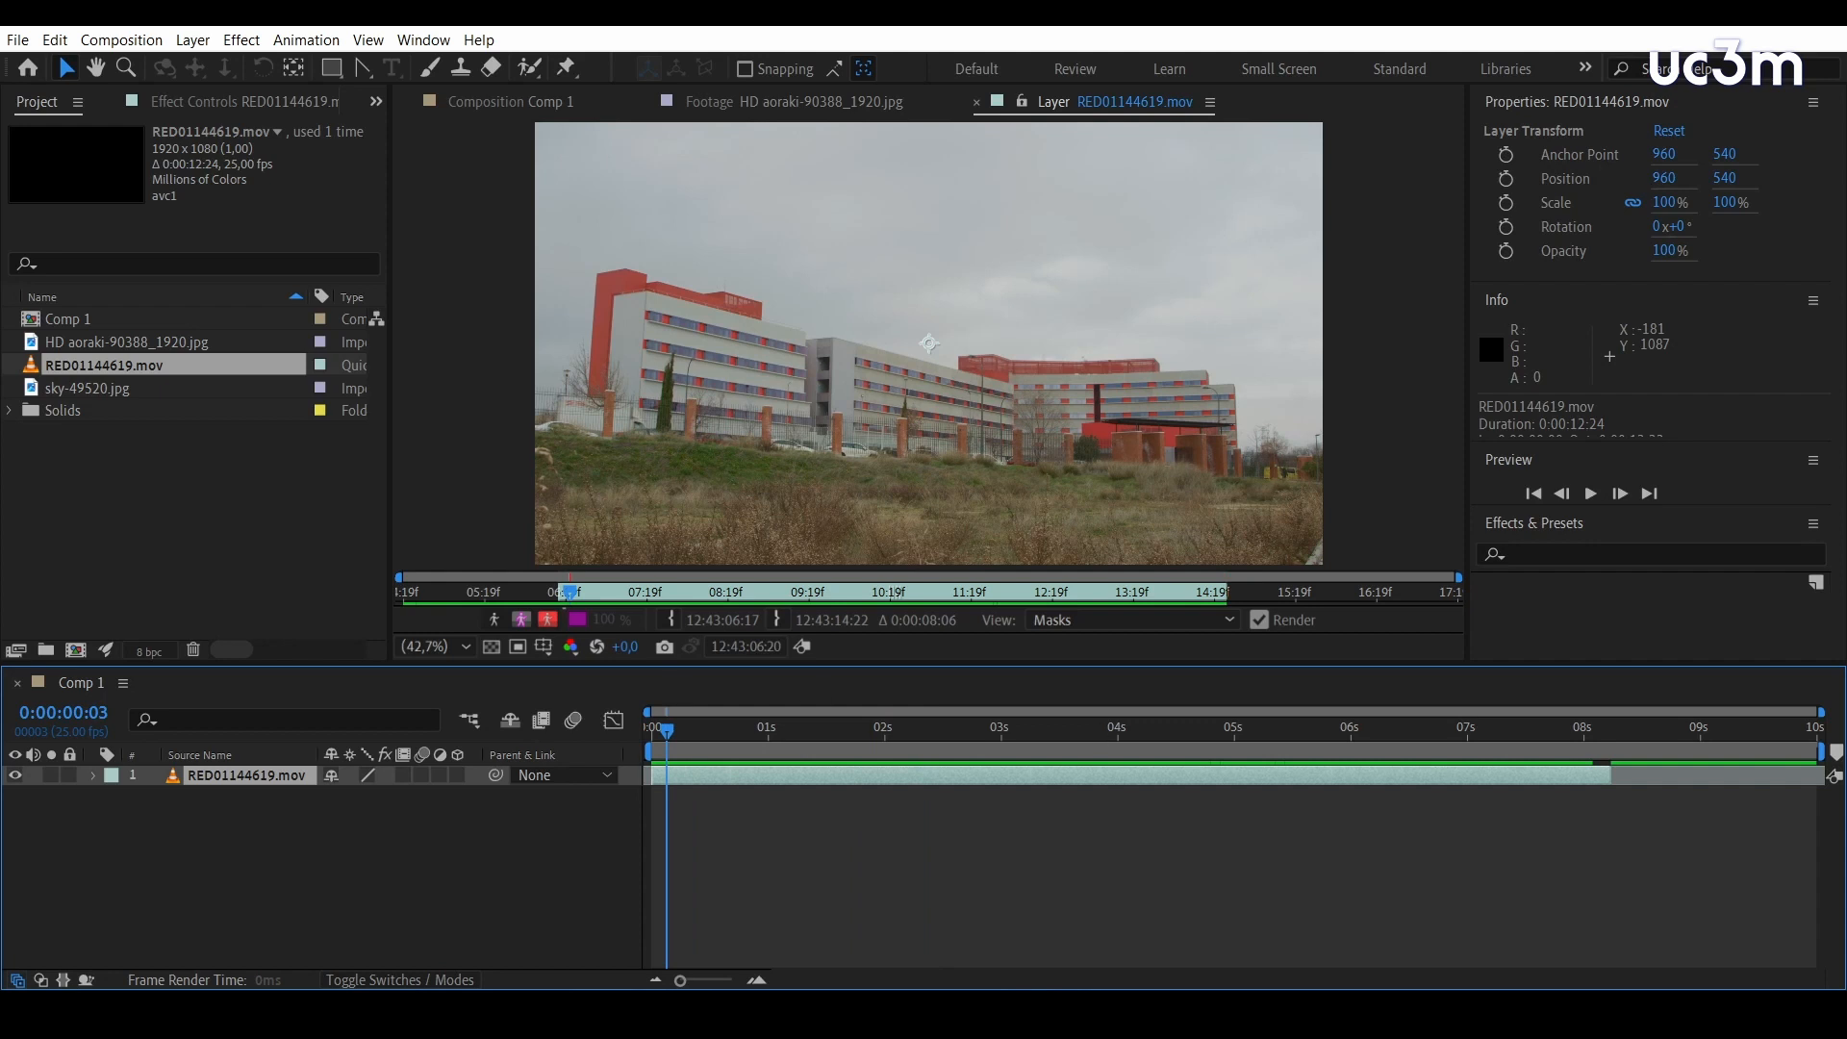
pyautogui.click(368, 76)
pyautogui.click(475, 67)
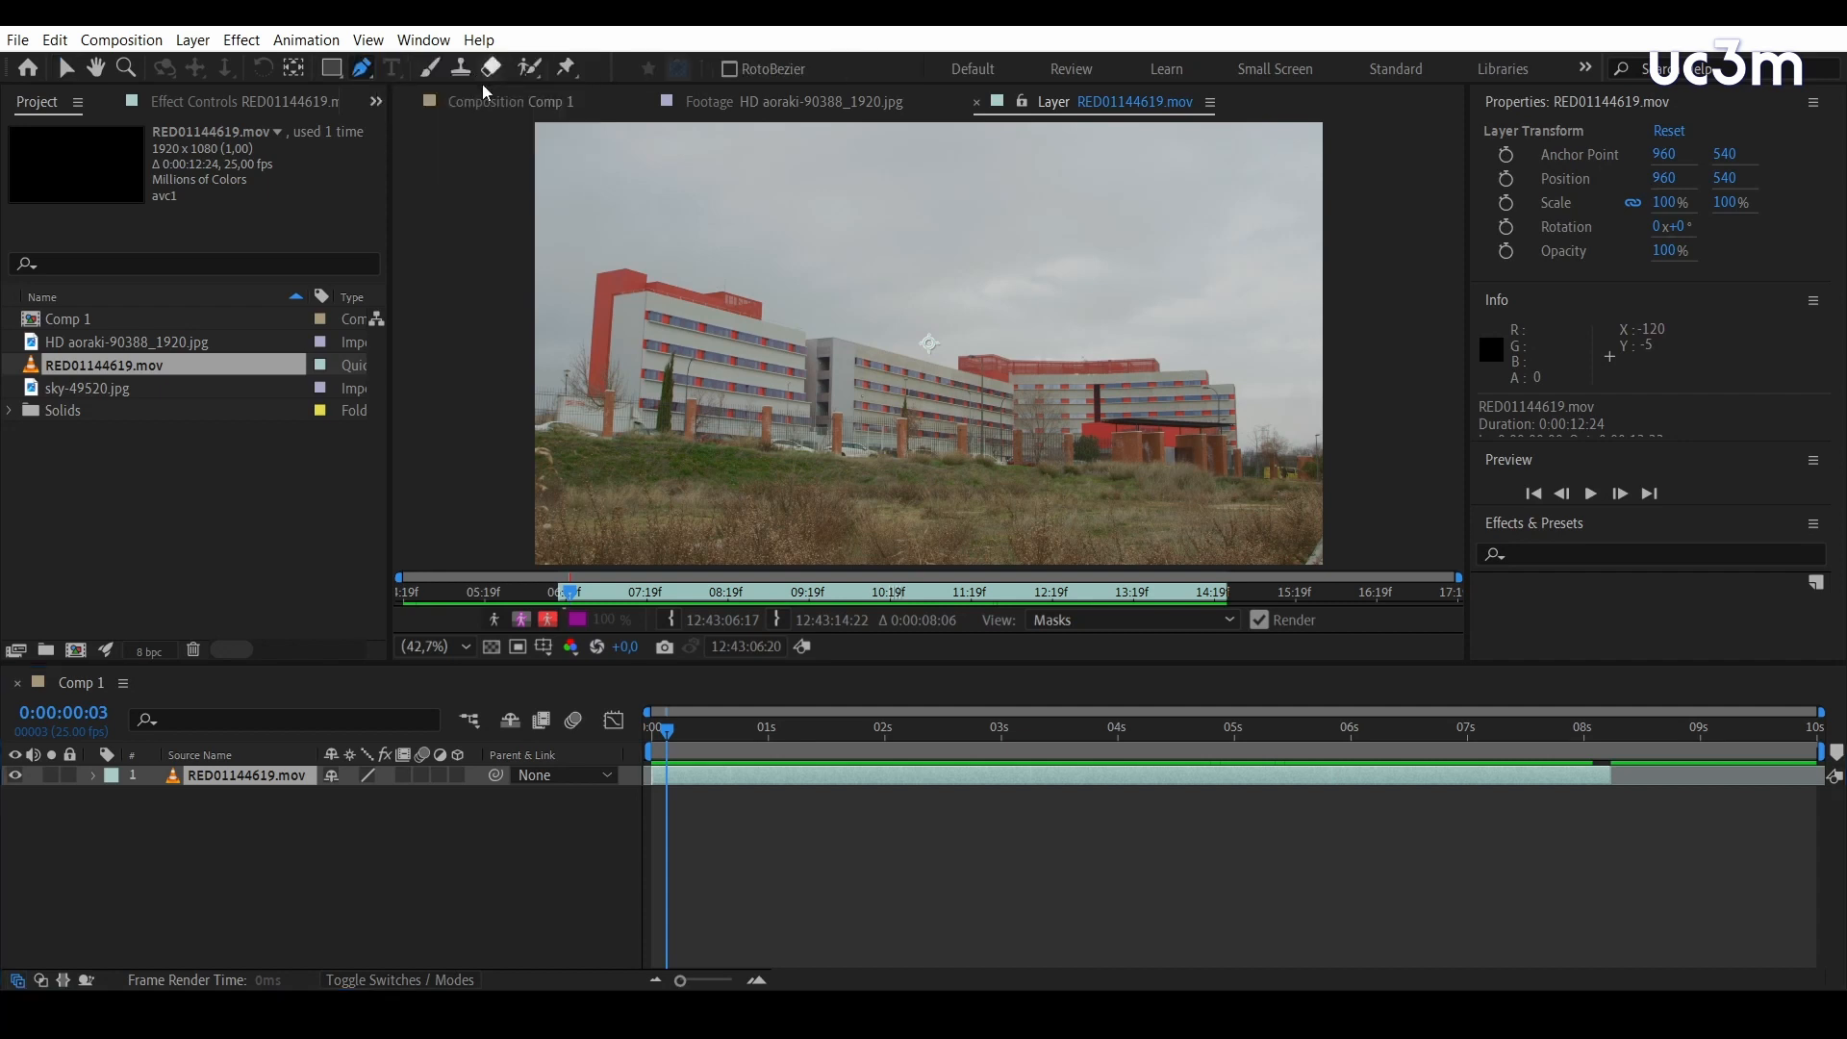
pyautogui.click(502, 493)
pyautogui.click(598, 488)
pyautogui.click(769, 484)
pyautogui.click(802, 474)
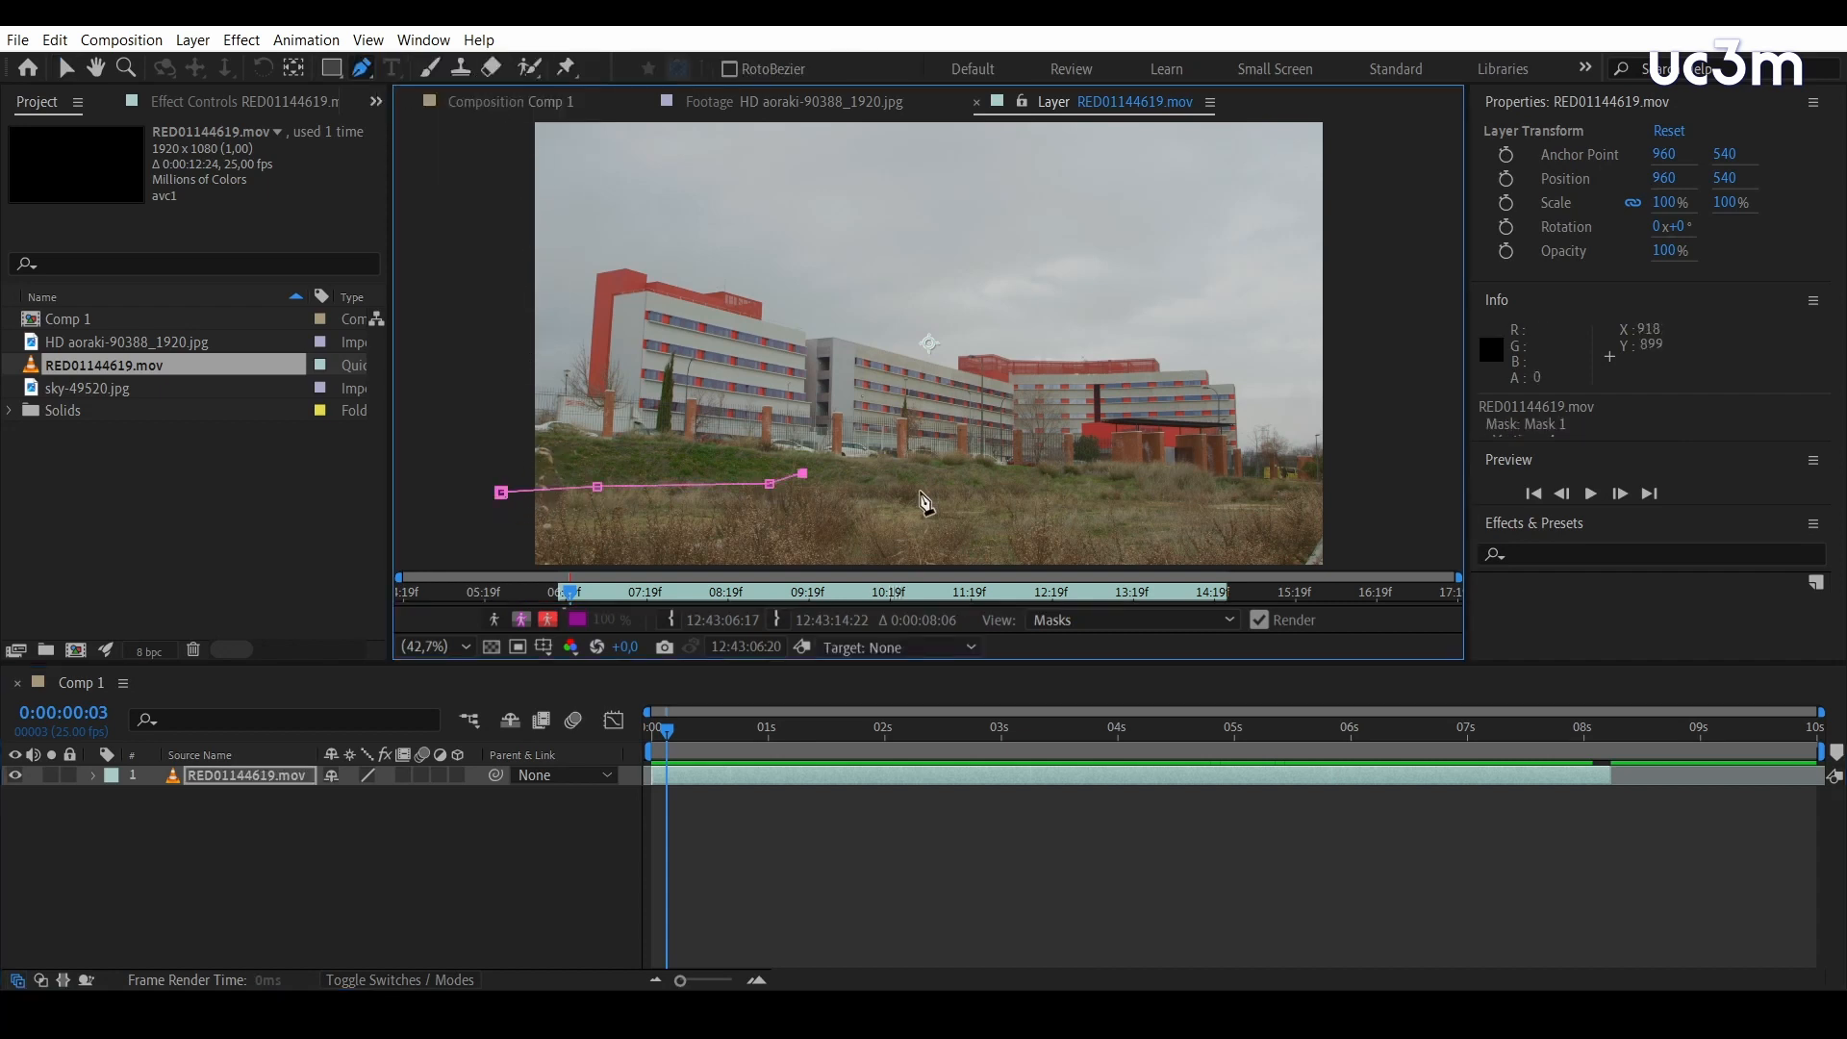
pyautogui.click(986, 494)
pyautogui.click(1156, 499)
pyautogui.click(1231, 488)
pyautogui.click(1354, 477)
pyautogui.click(1365, 565)
pyautogui.click(501, 566)
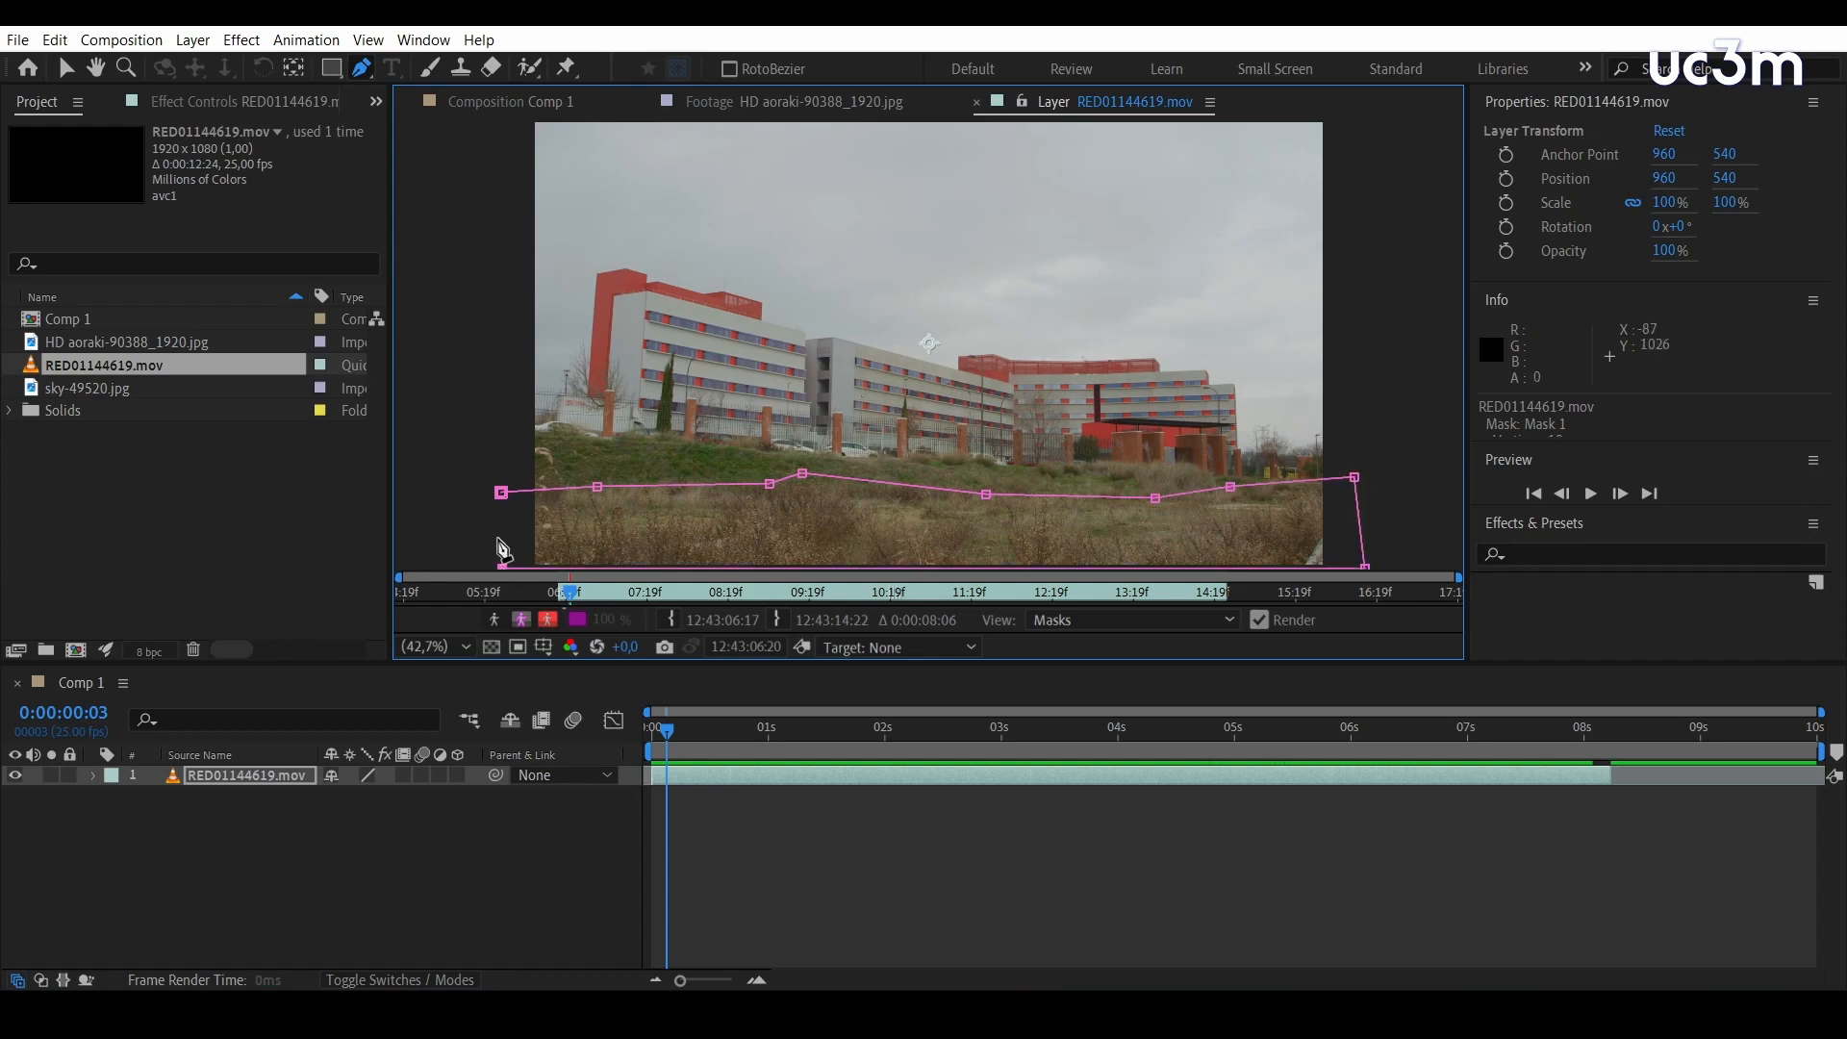
pyautogui.click(501, 492)
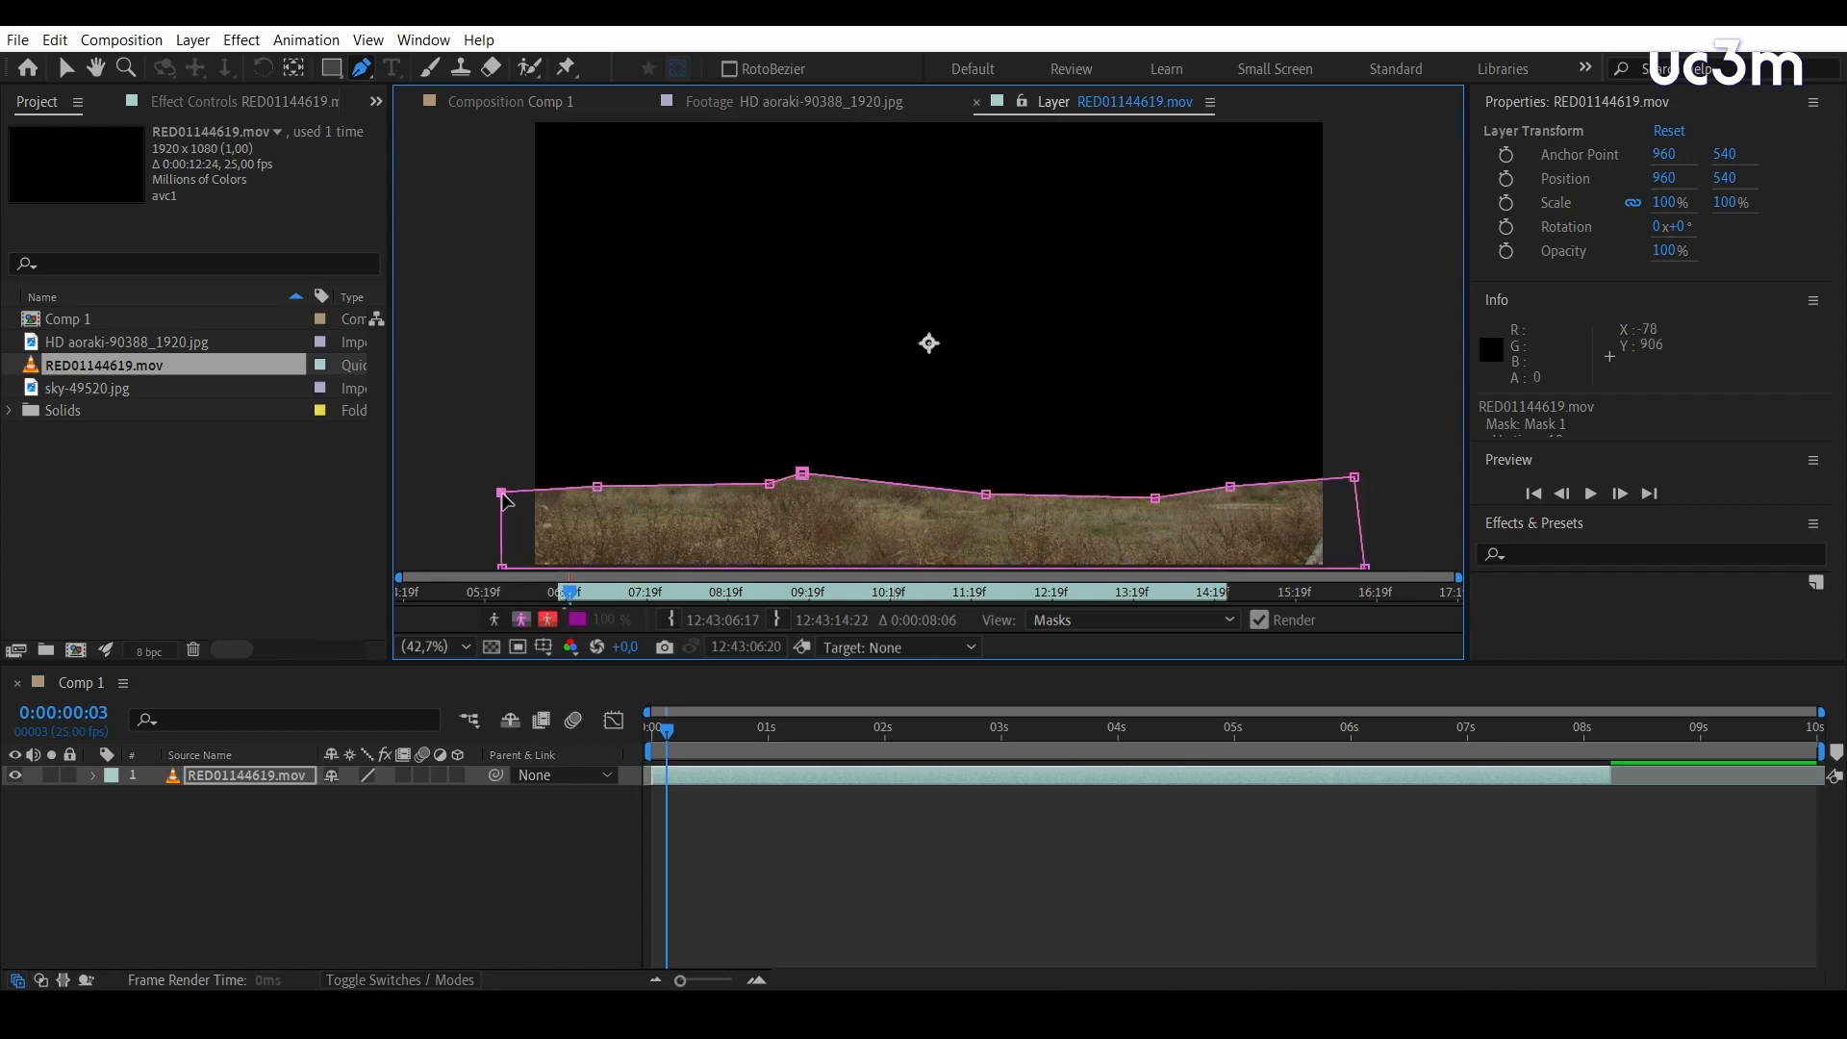
# Return to the Comp 1 view and invert Mask 1 of the RED01144619.mov layer
pyautogui.click(529, 102)
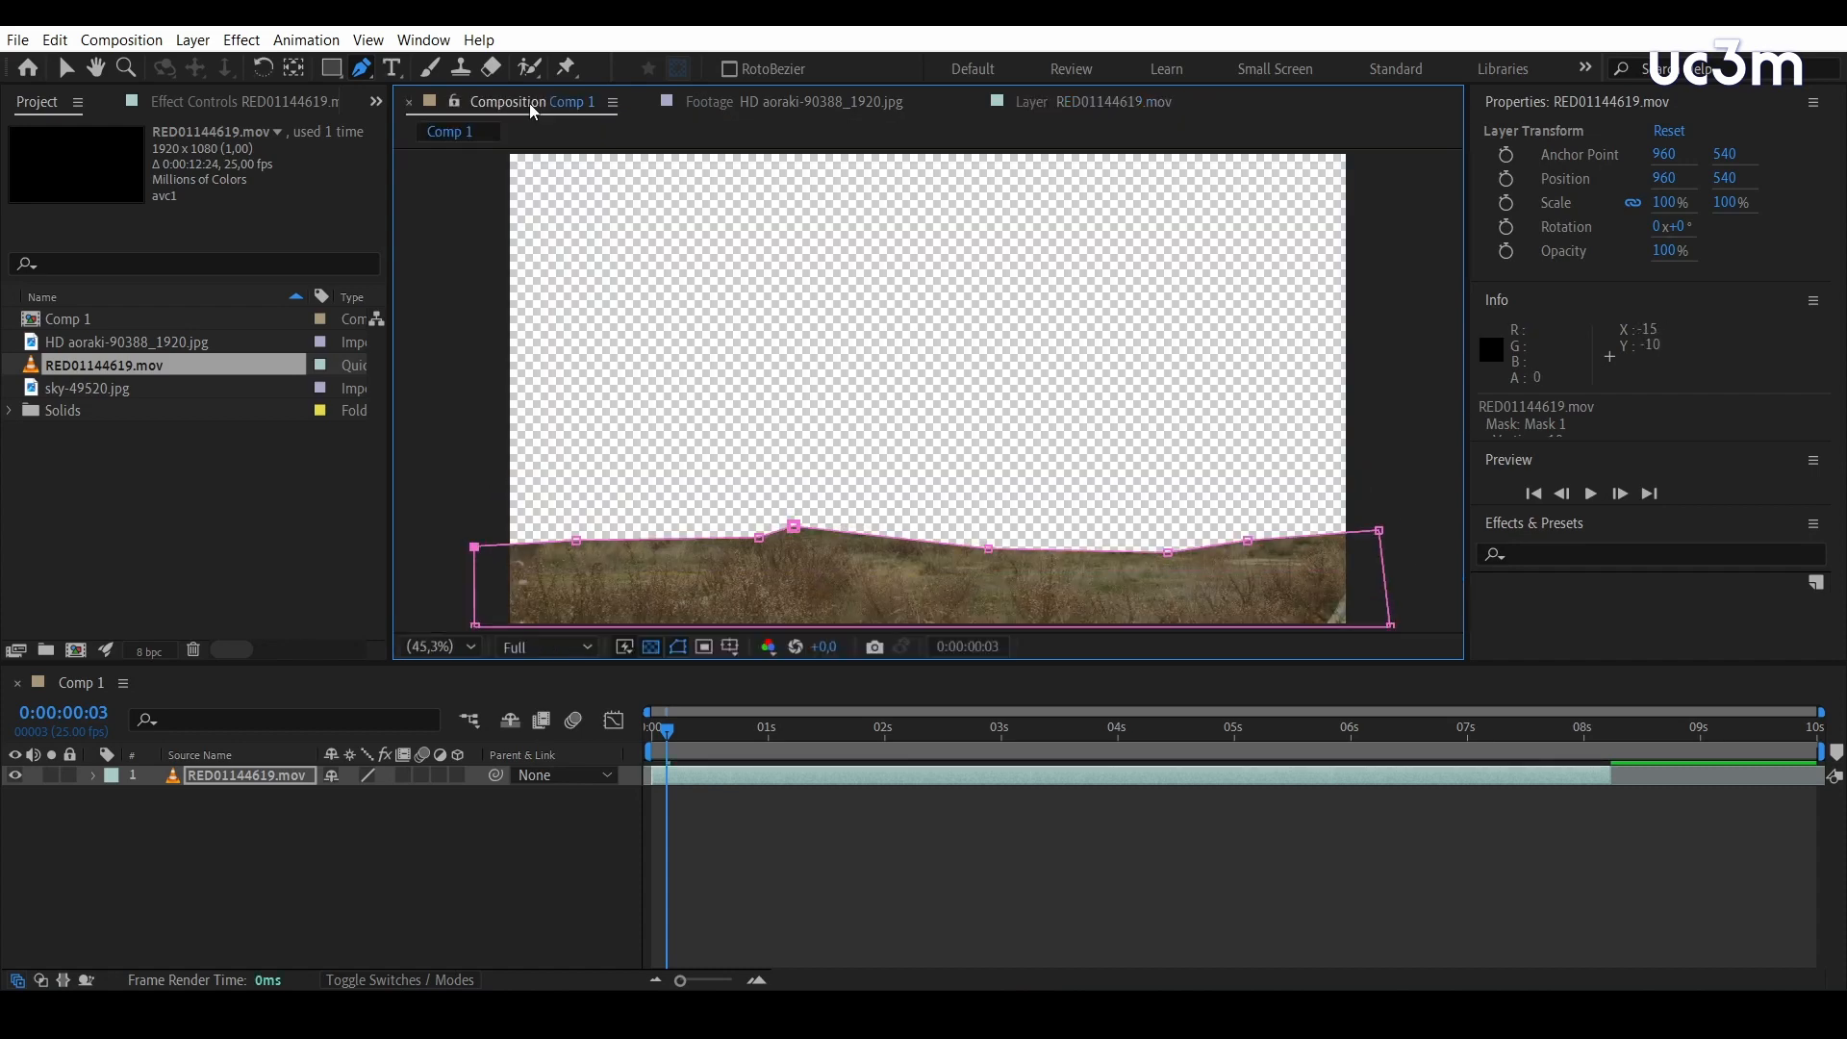
pyautogui.click(93, 775)
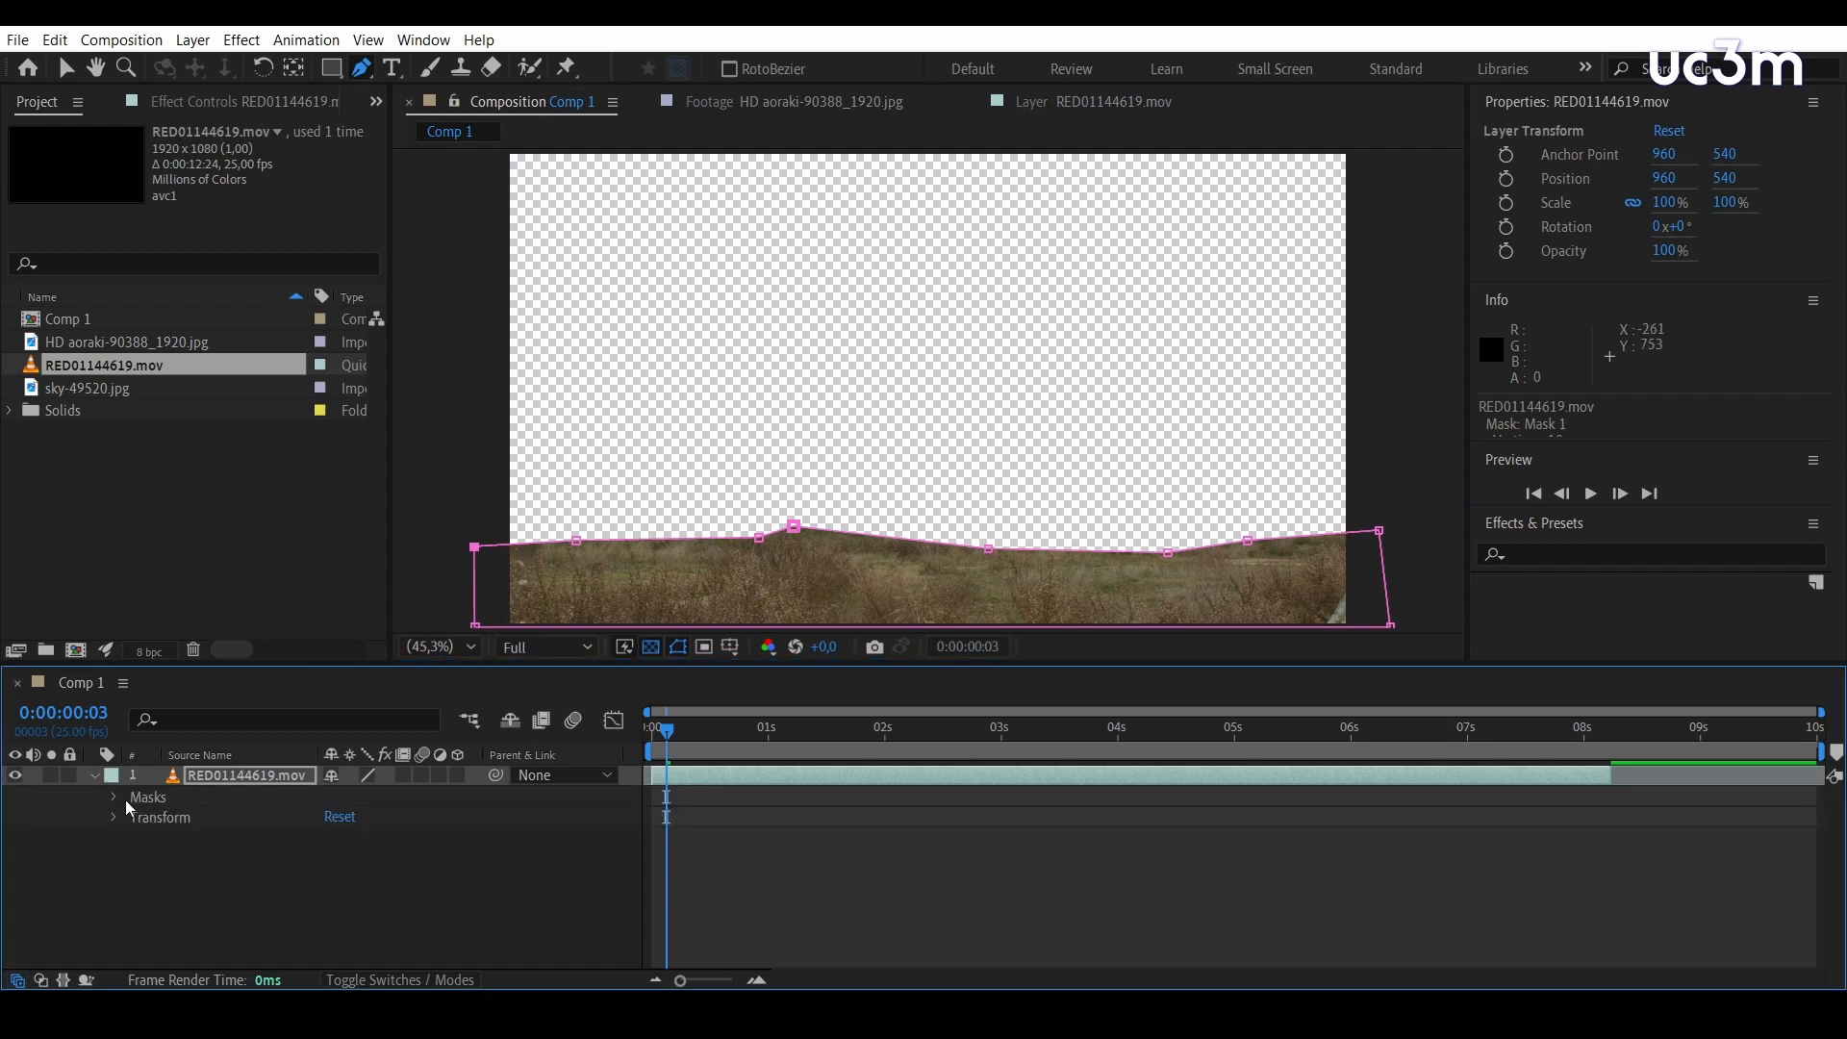
pyautogui.click(115, 797)
pyautogui.click(413, 817)
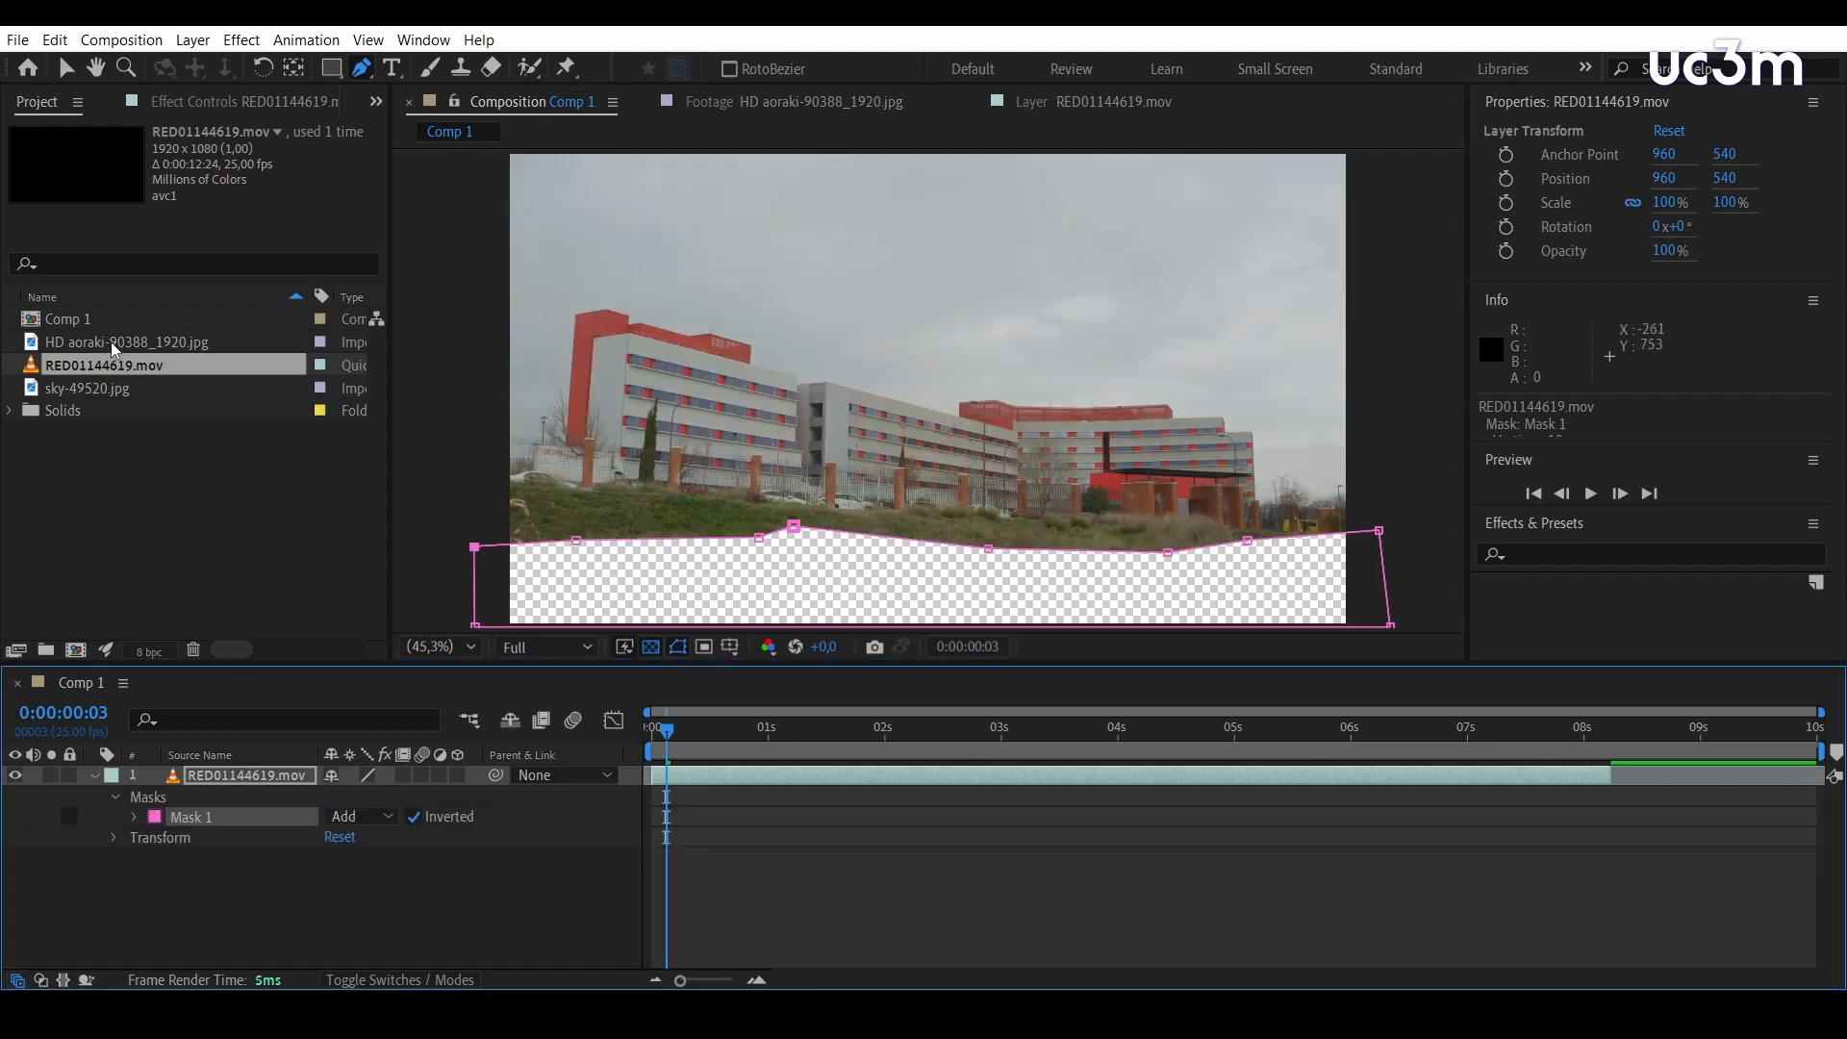
# Place HD aoraki-90388_1920.jpg beneath the RED01144619.mov layer in Comp 1 and set the video's Mask 1 feather to 124 pixels
pyautogui.moveTo(111, 342); pyautogui.dragTo(168, 879)
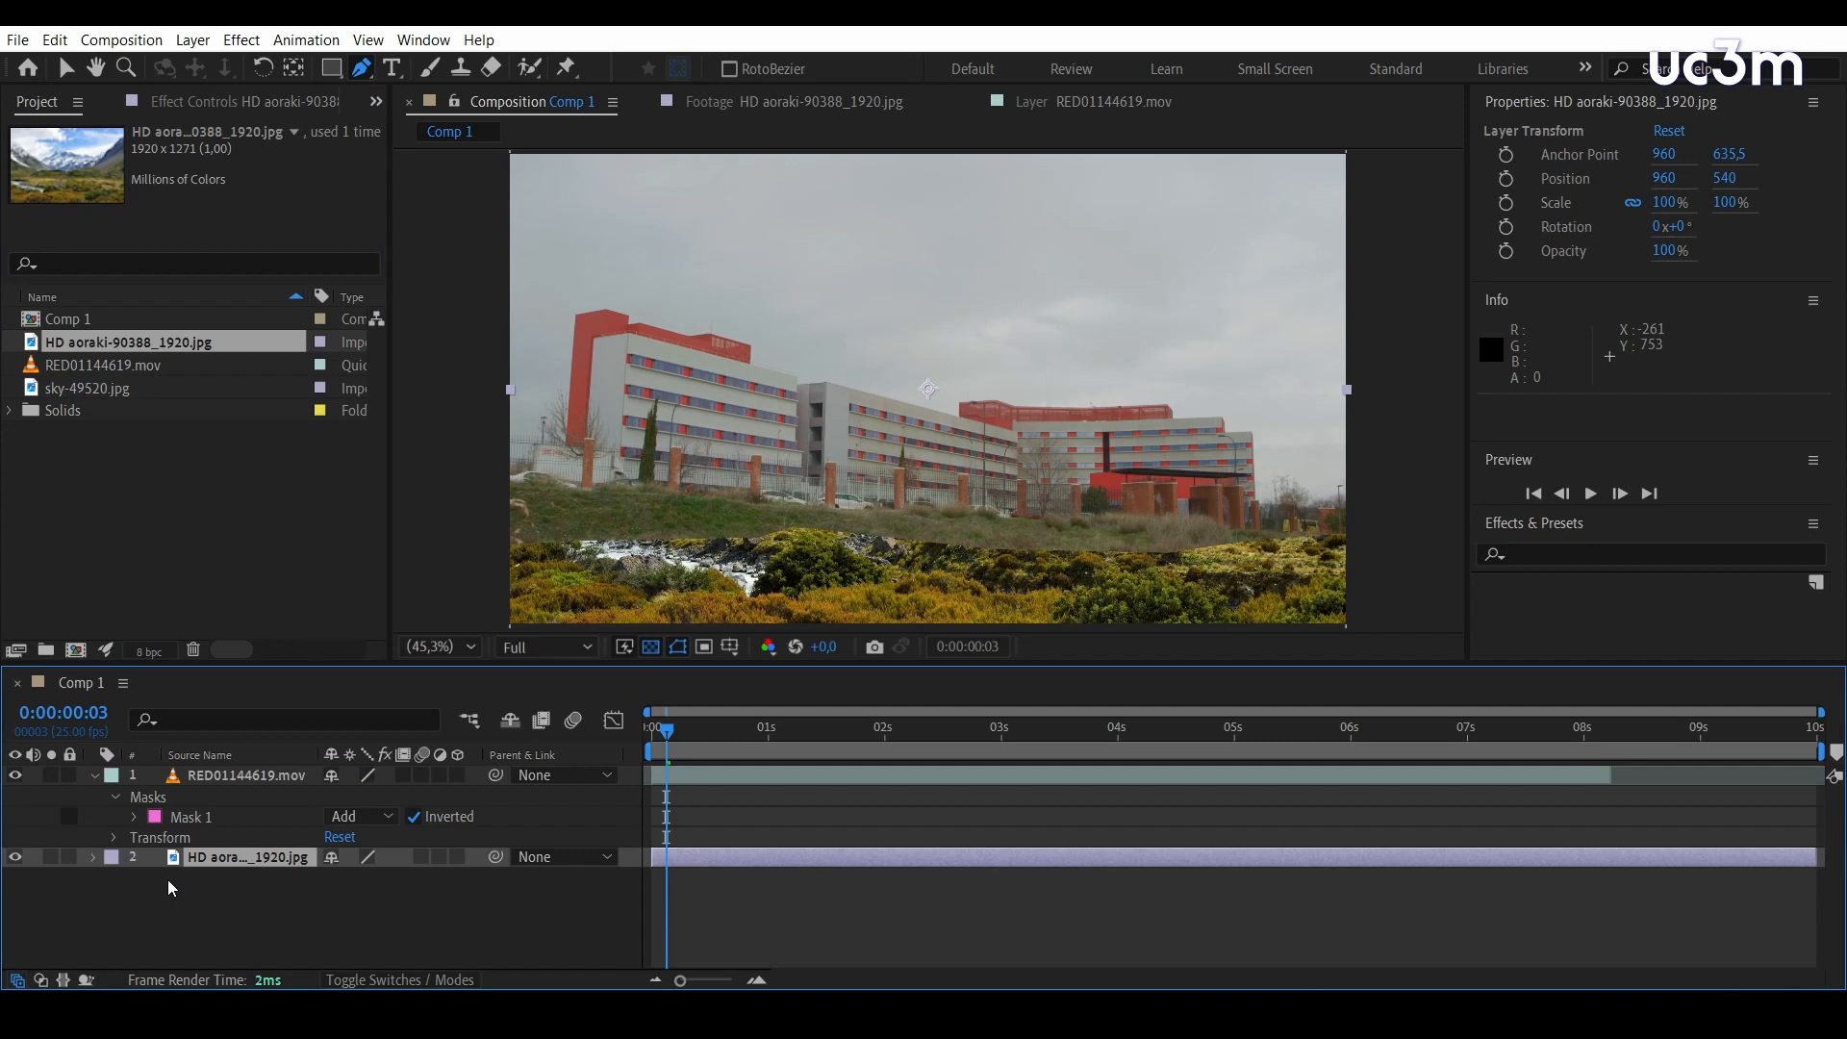
pyautogui.click(133, 816)
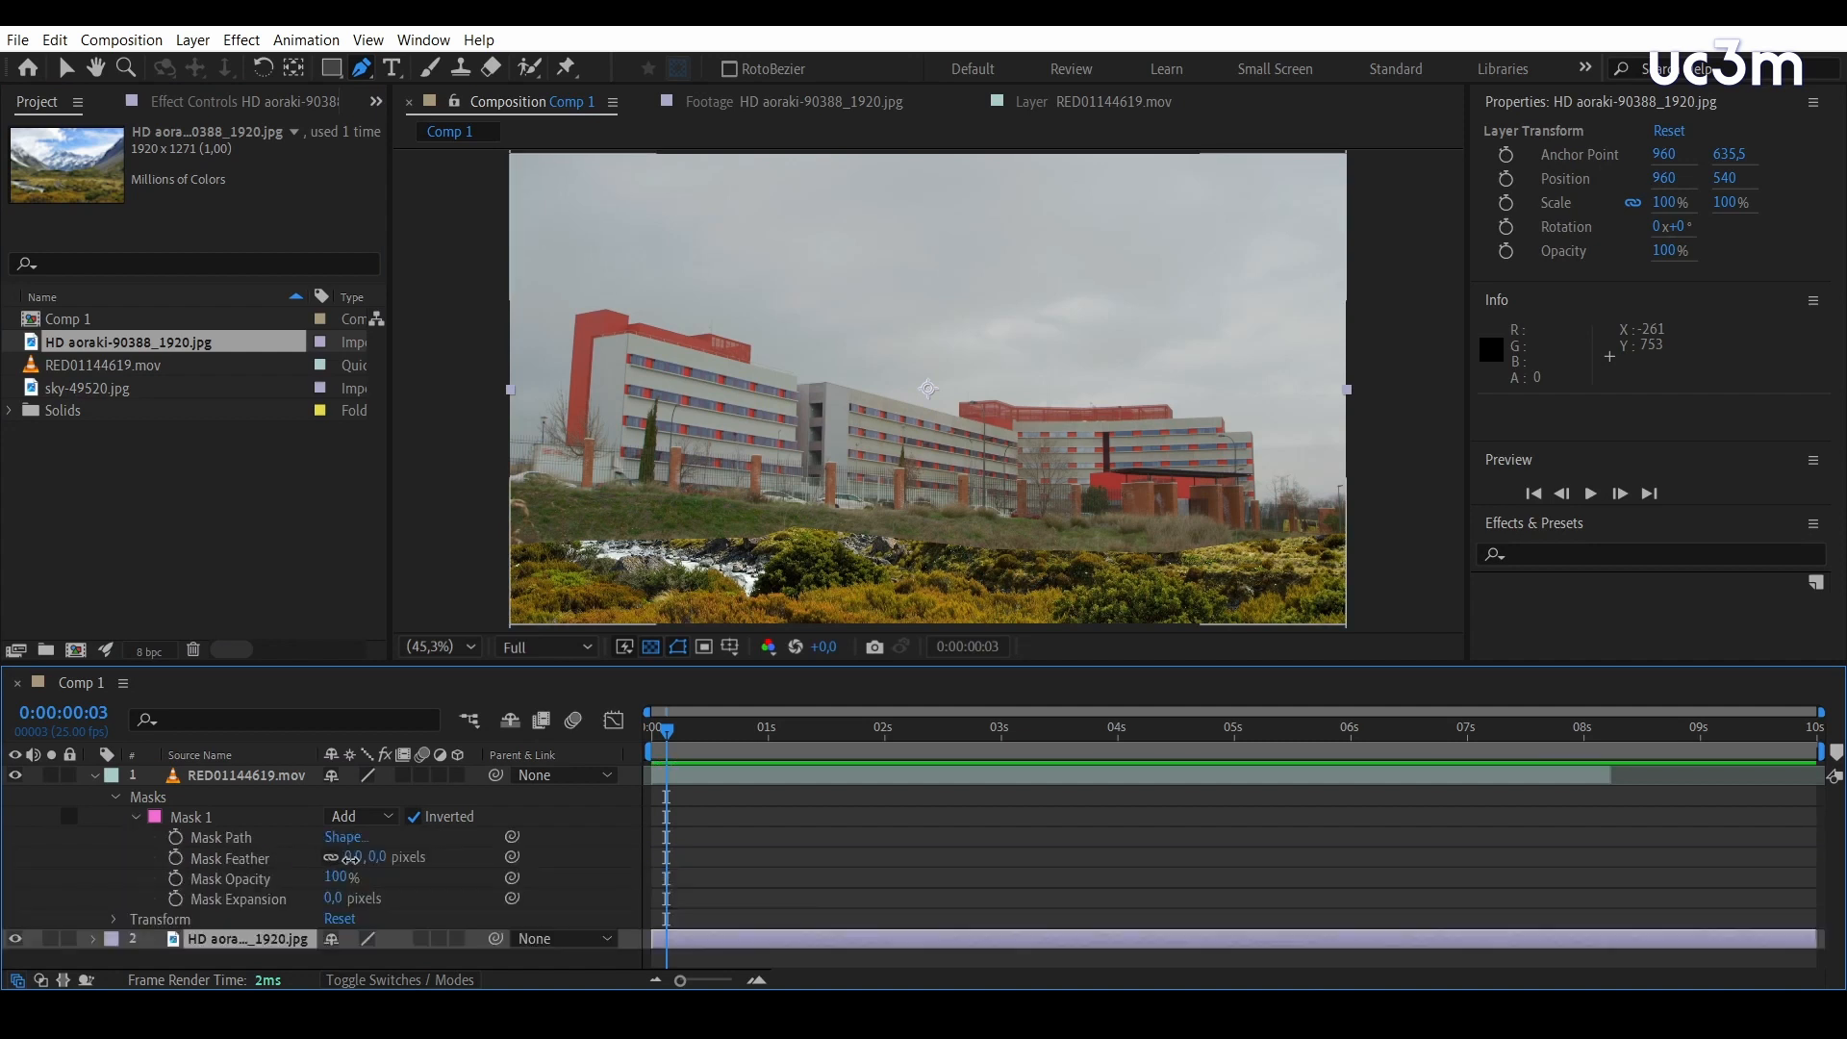
pyautogui.moveTo(351, 859); pyautogui.dragTo(502, 862)
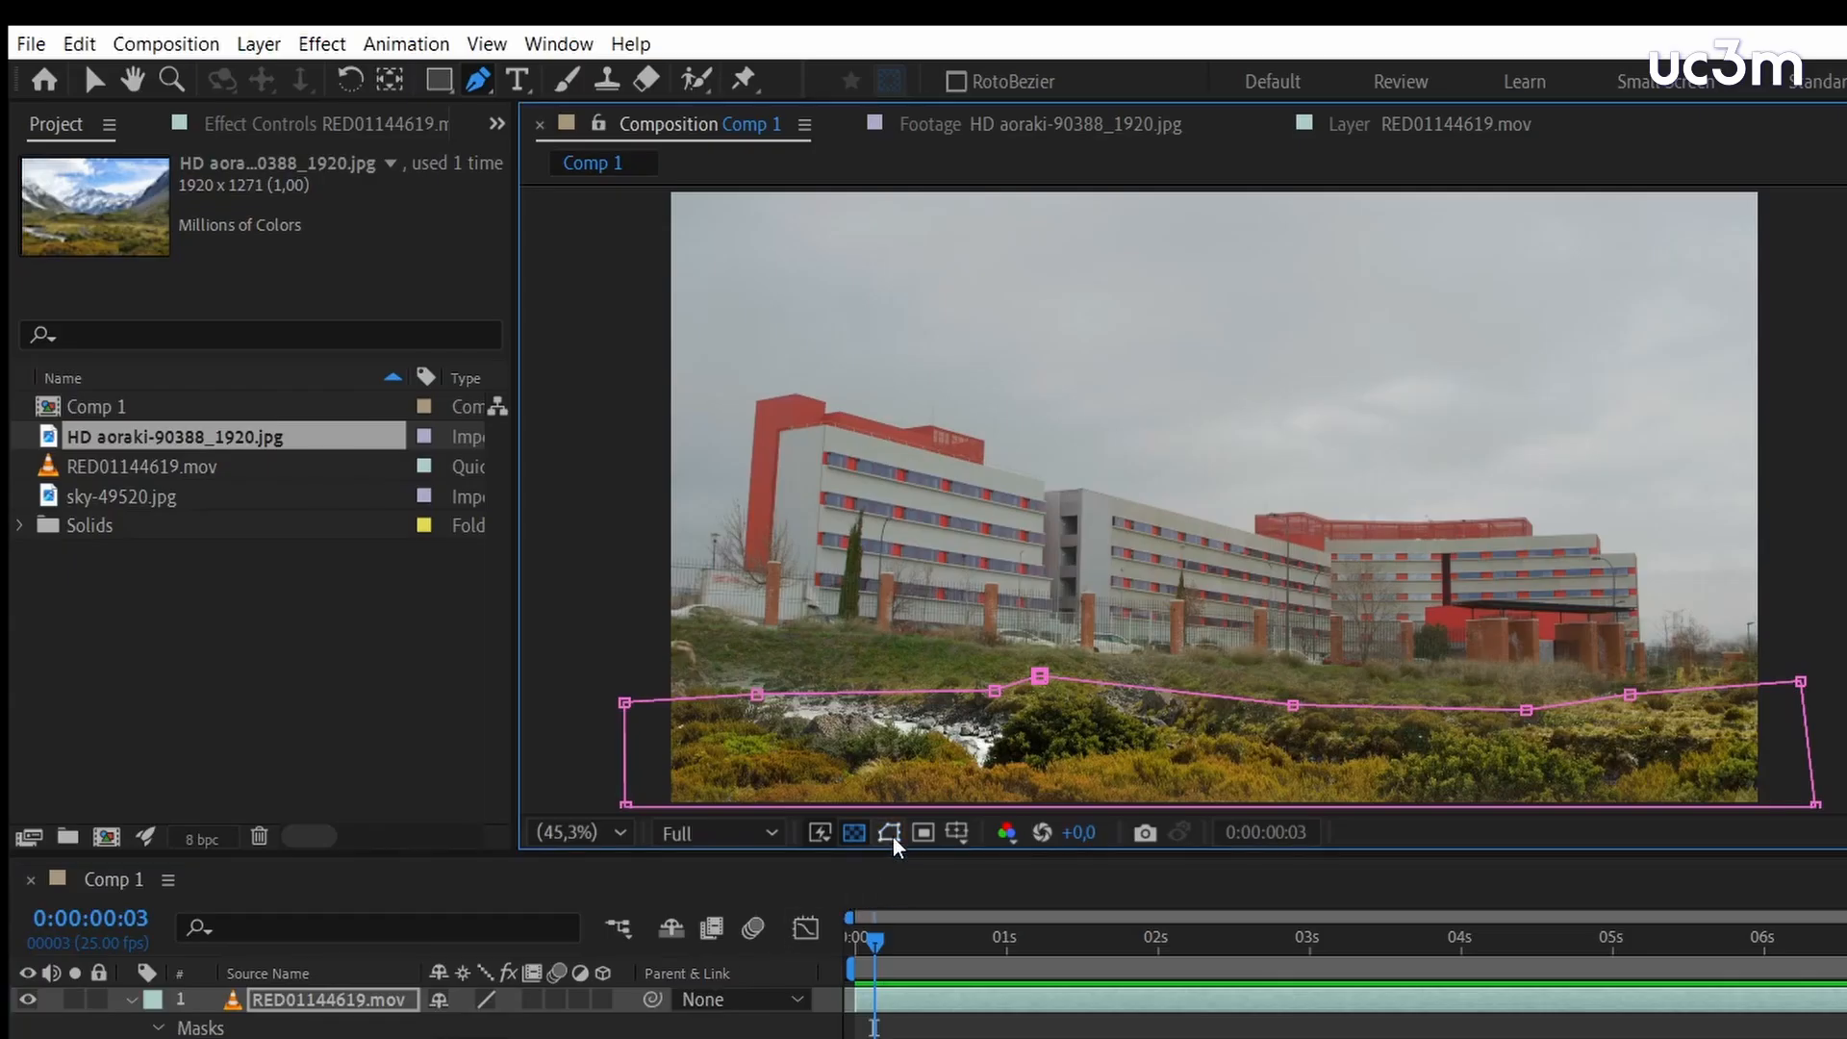
# Toggle mask and shape path visibility to hide the mask outline, and collapse the RED01144619.mov layer's properties
pyautogui.click(678, 646)
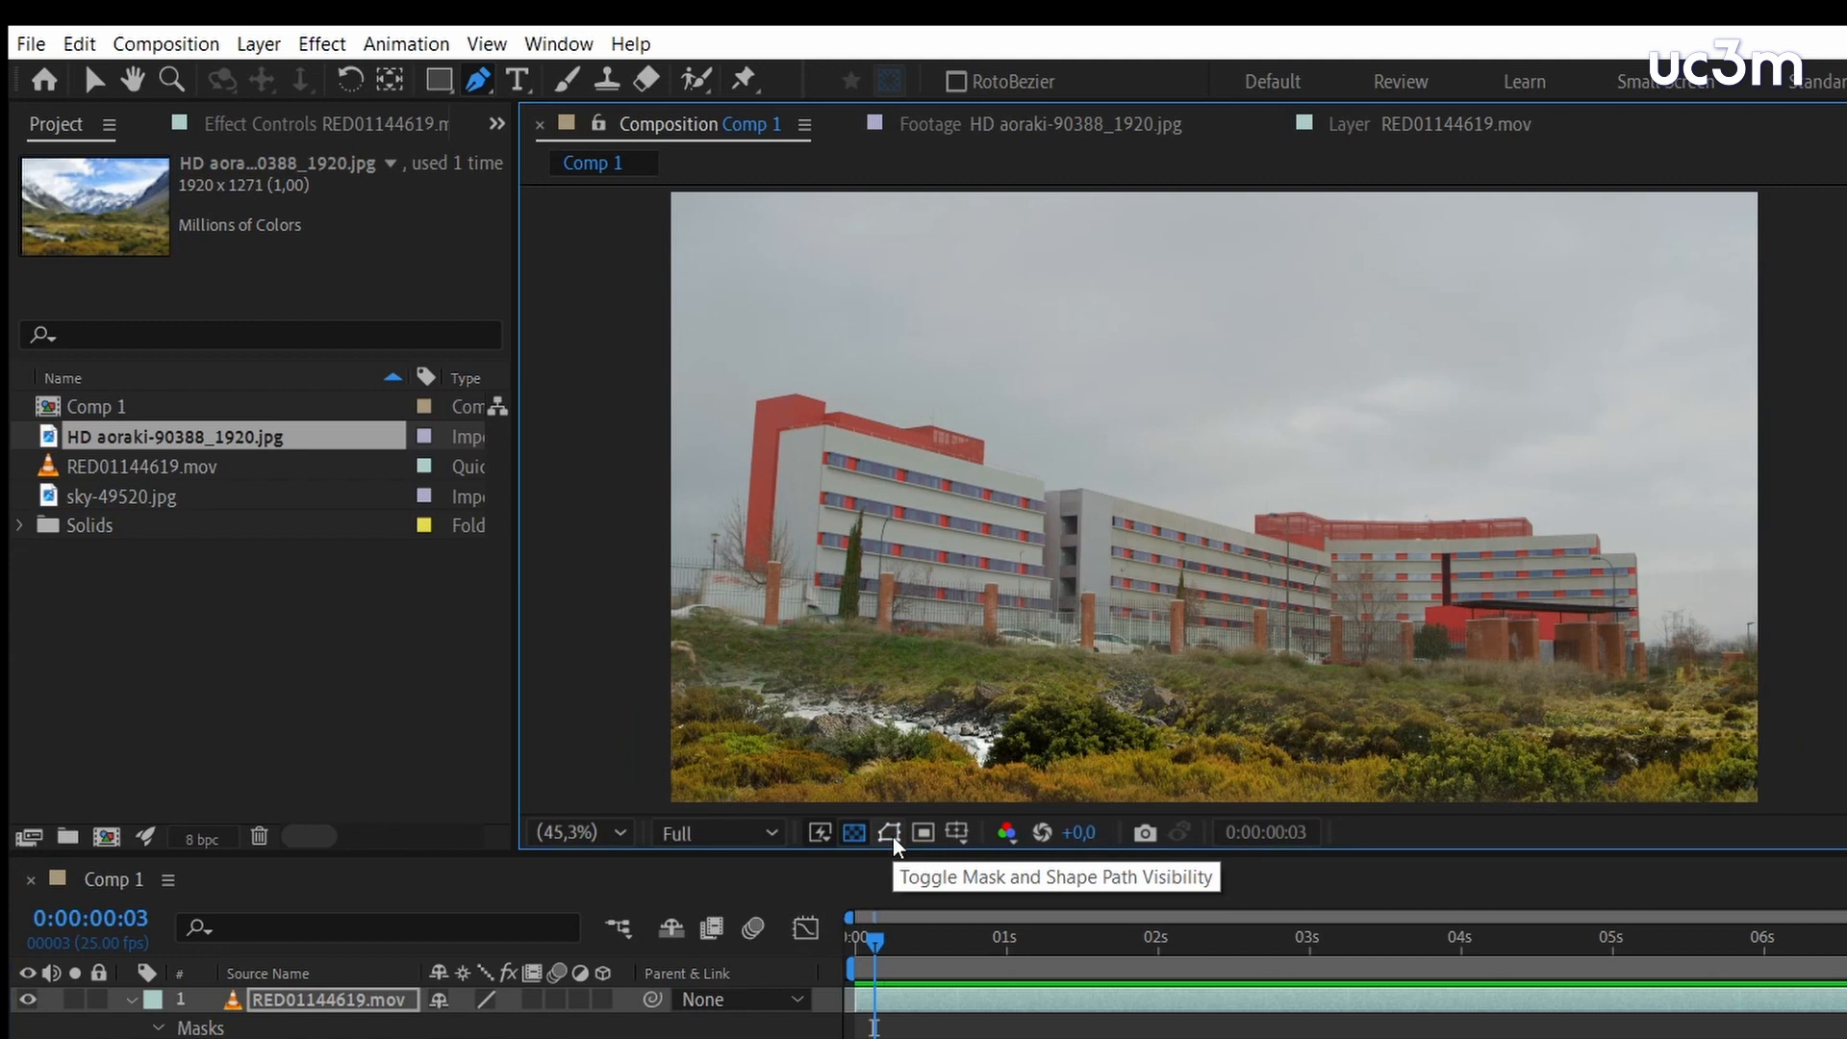
pyautogui.click(893, 837)
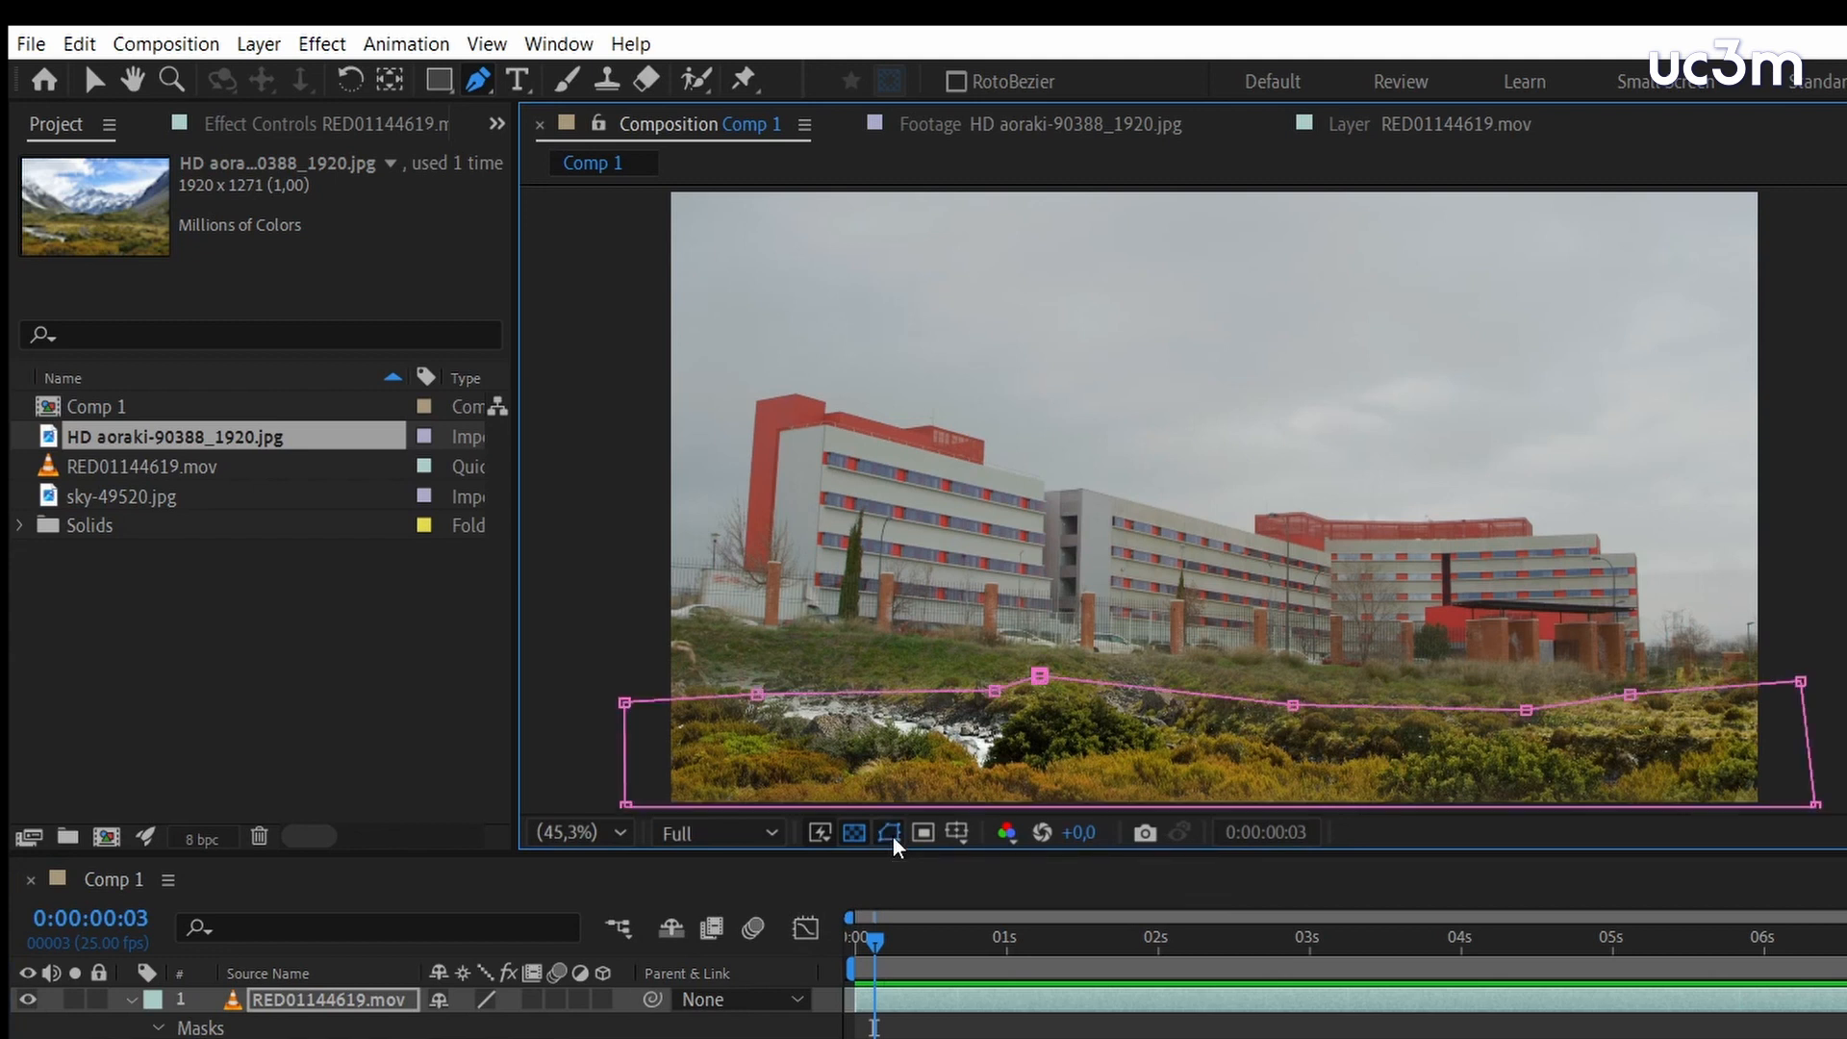
pyautogui.click(892, 835)
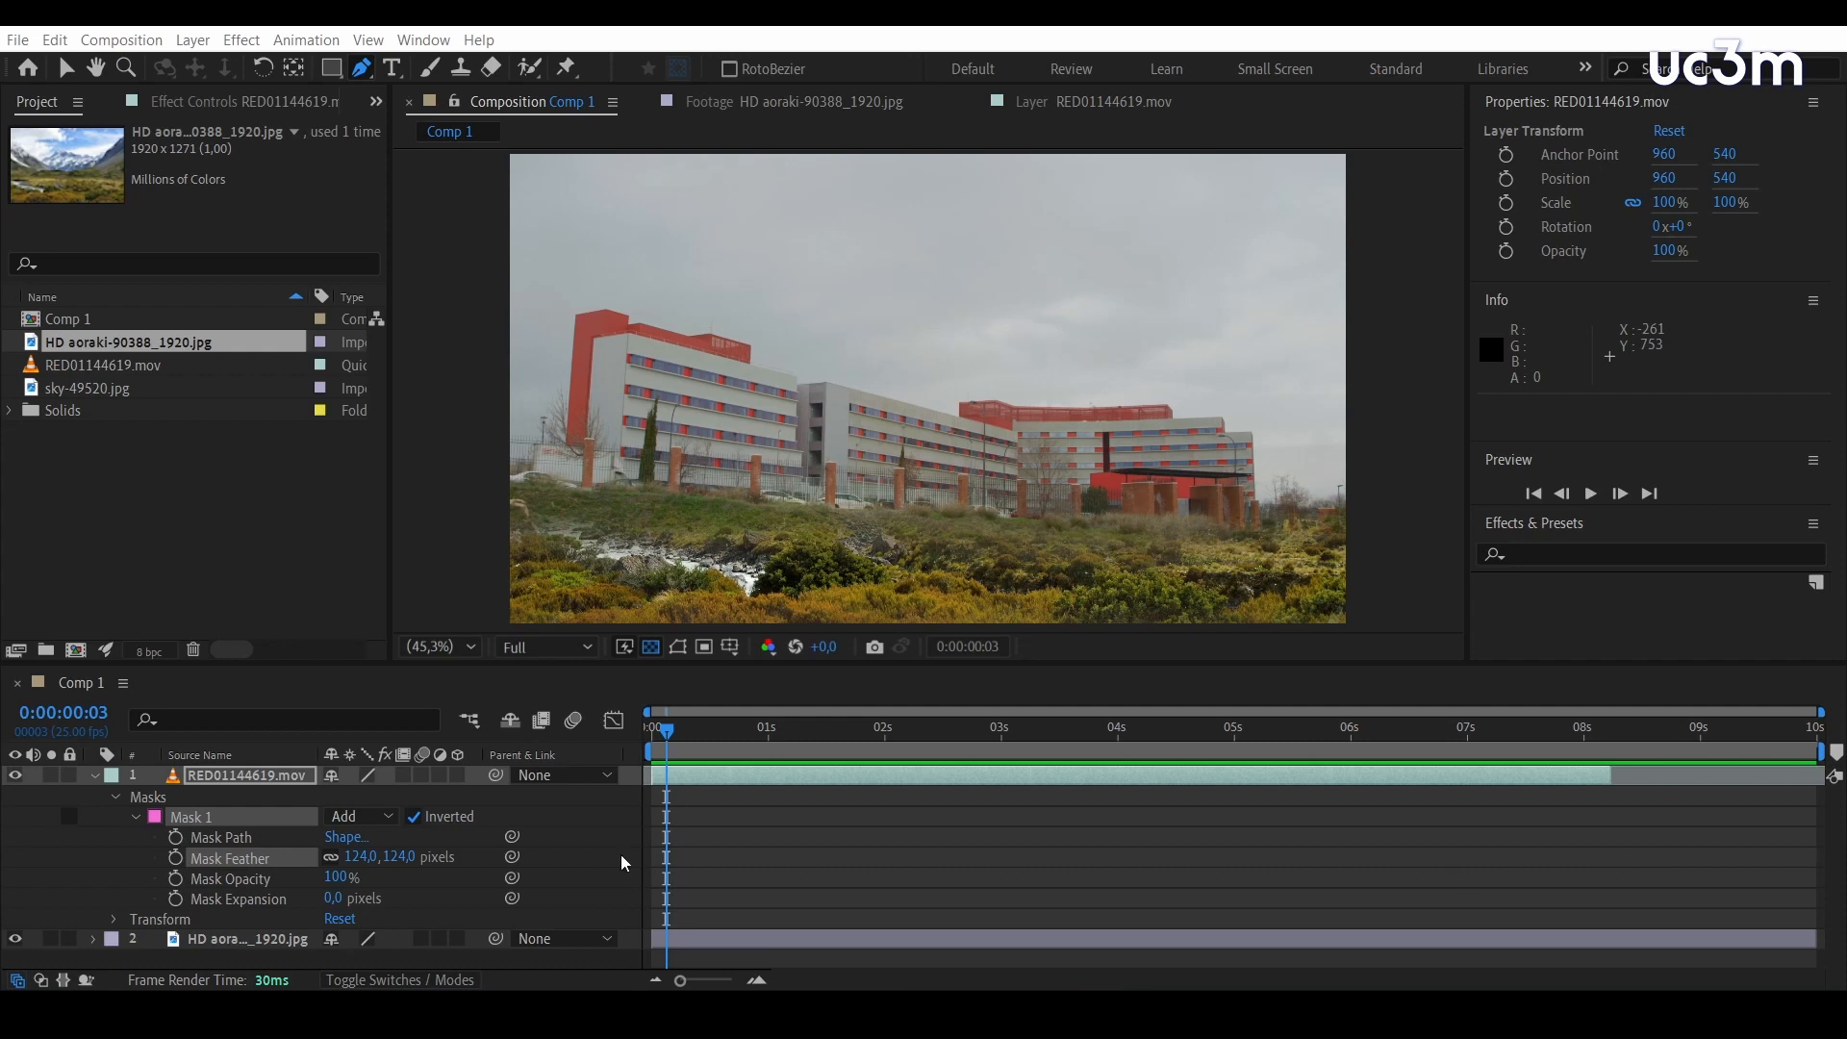
pyautogui.click(116, 797)
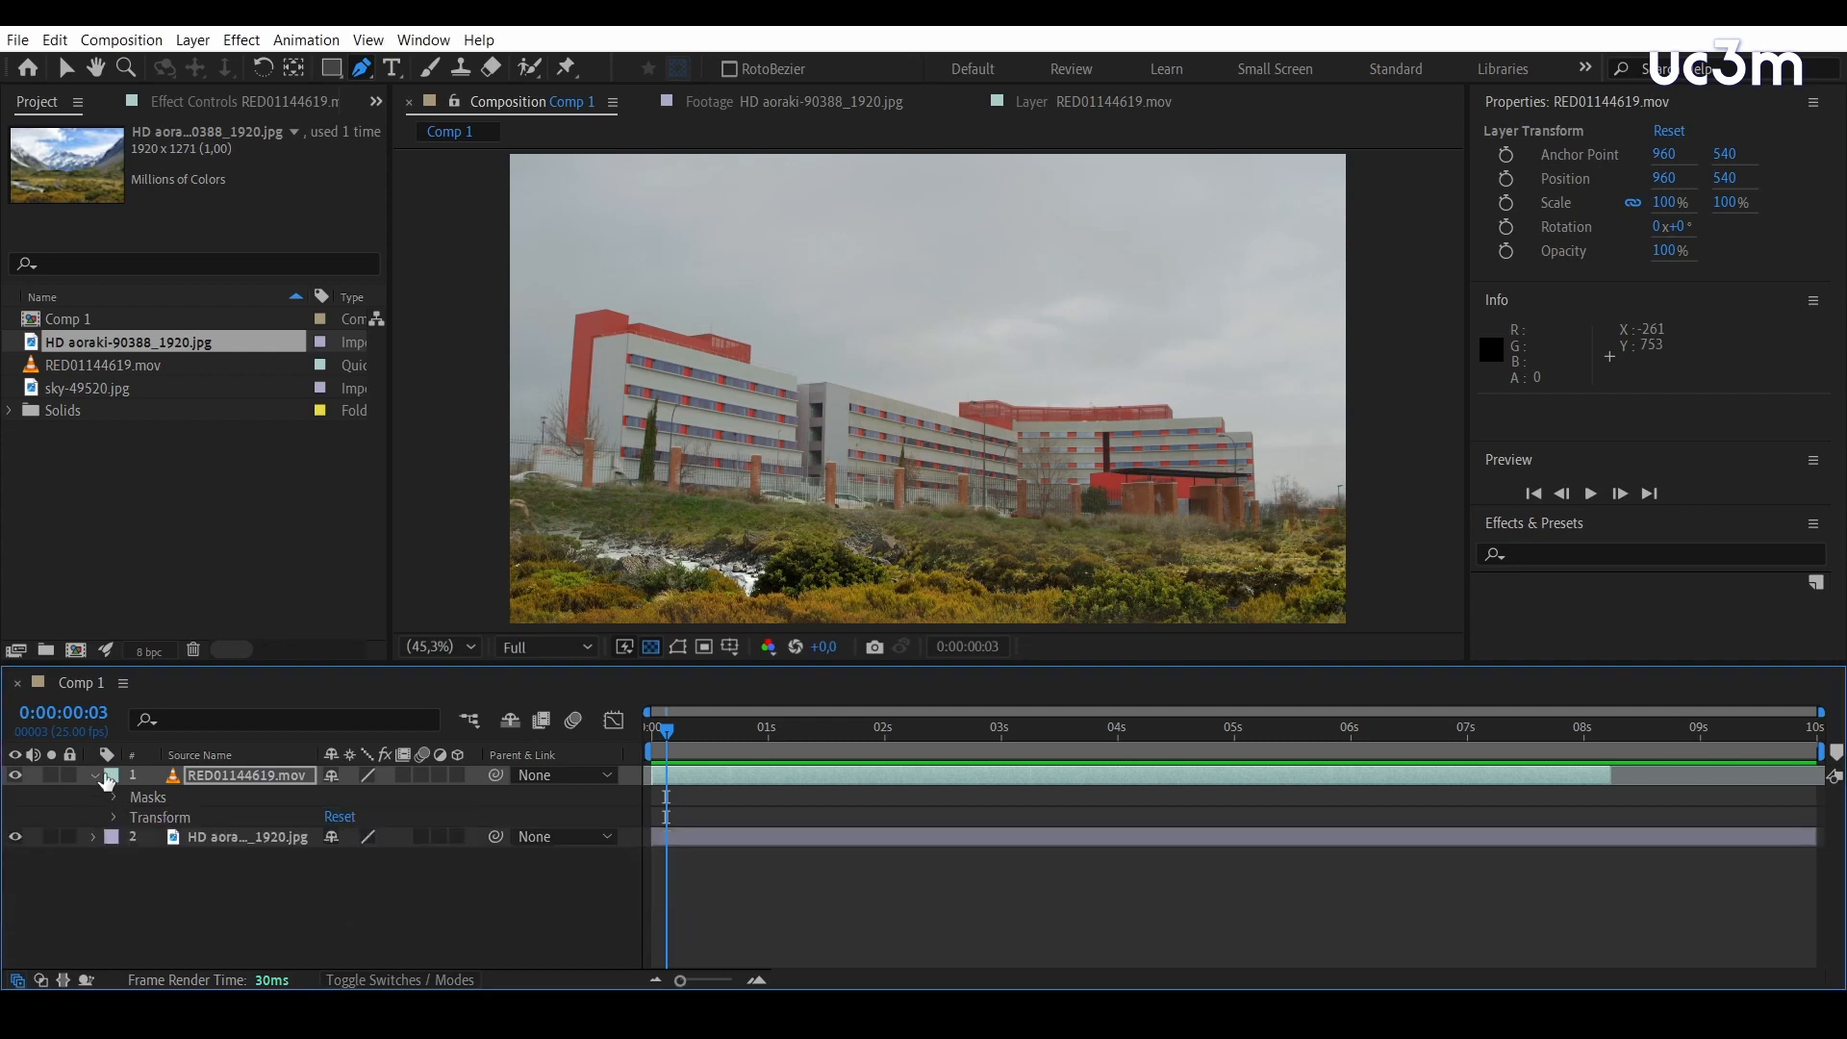
pyautogui.click(96, 775)
# Pre-compose the RED01144619.mov and HD aoraki-90388_1920.jpg layers into a composition named jardin
pyautogui.moveTo(399, 848); pyautogui.dragTo(157, 779)
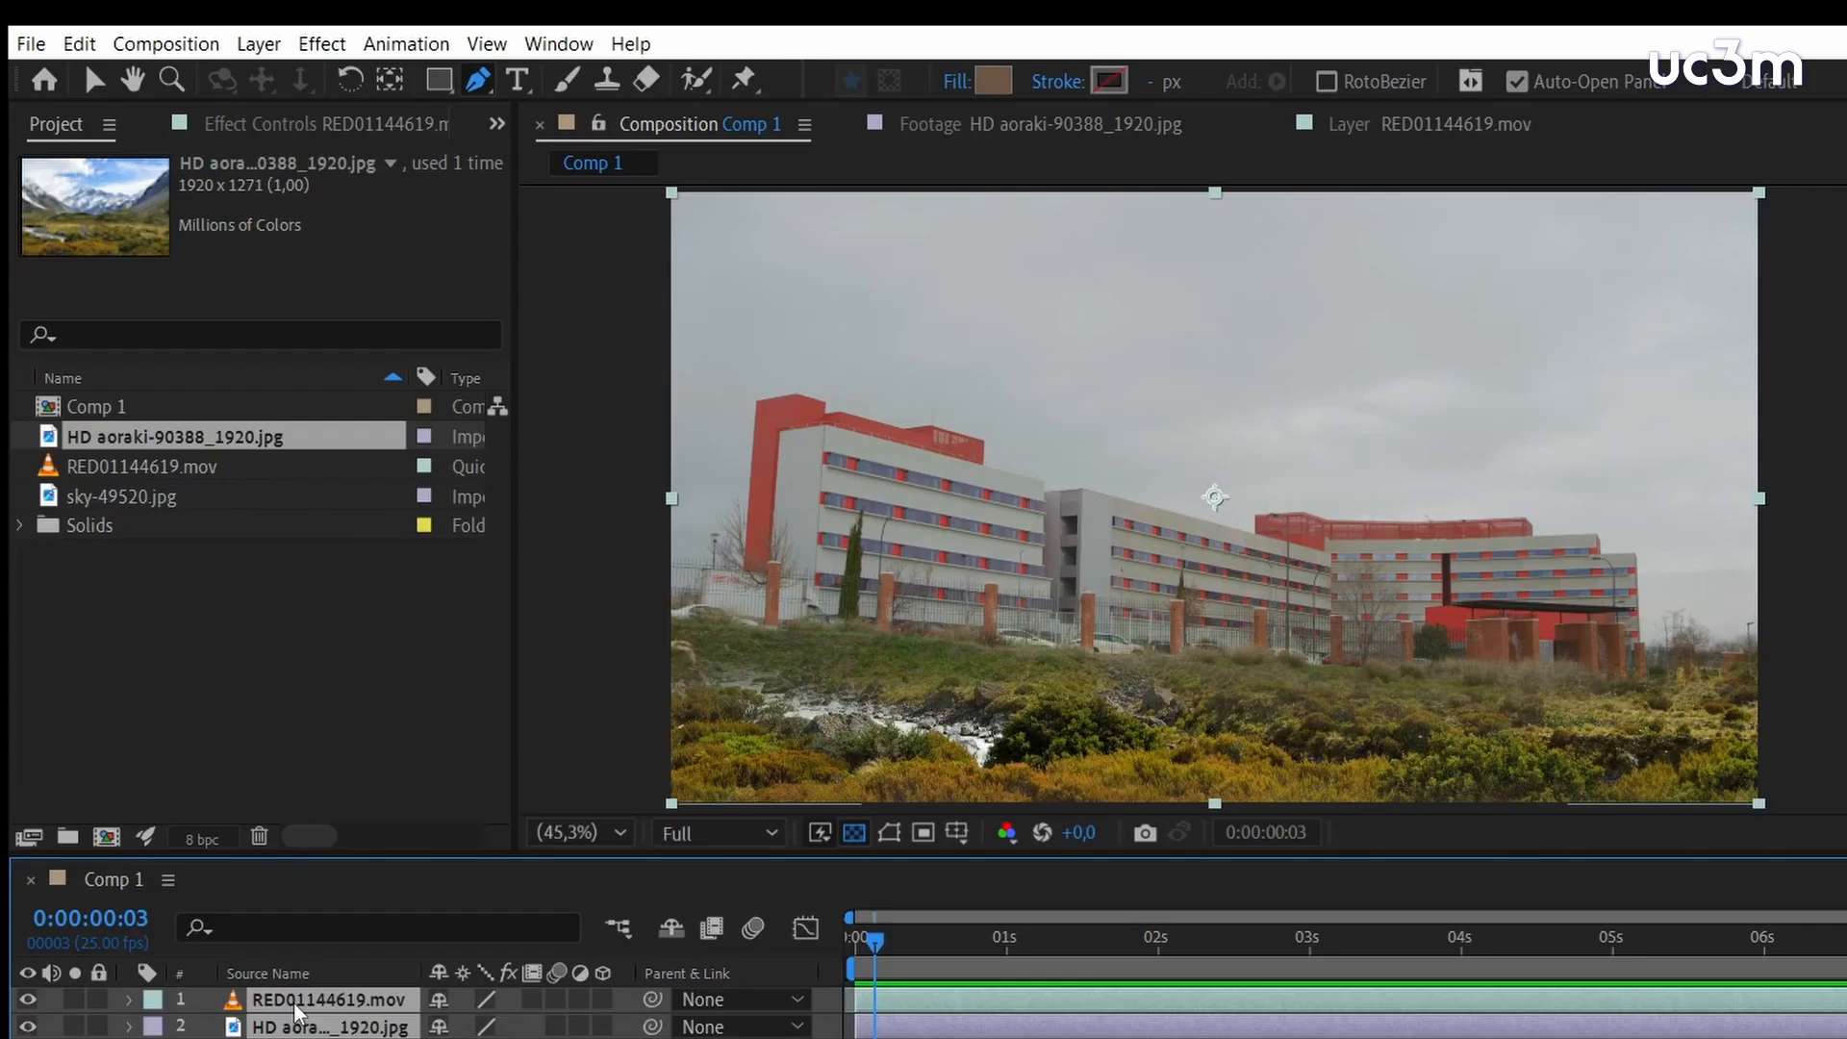
pyautogui.rightClick(221, 778)
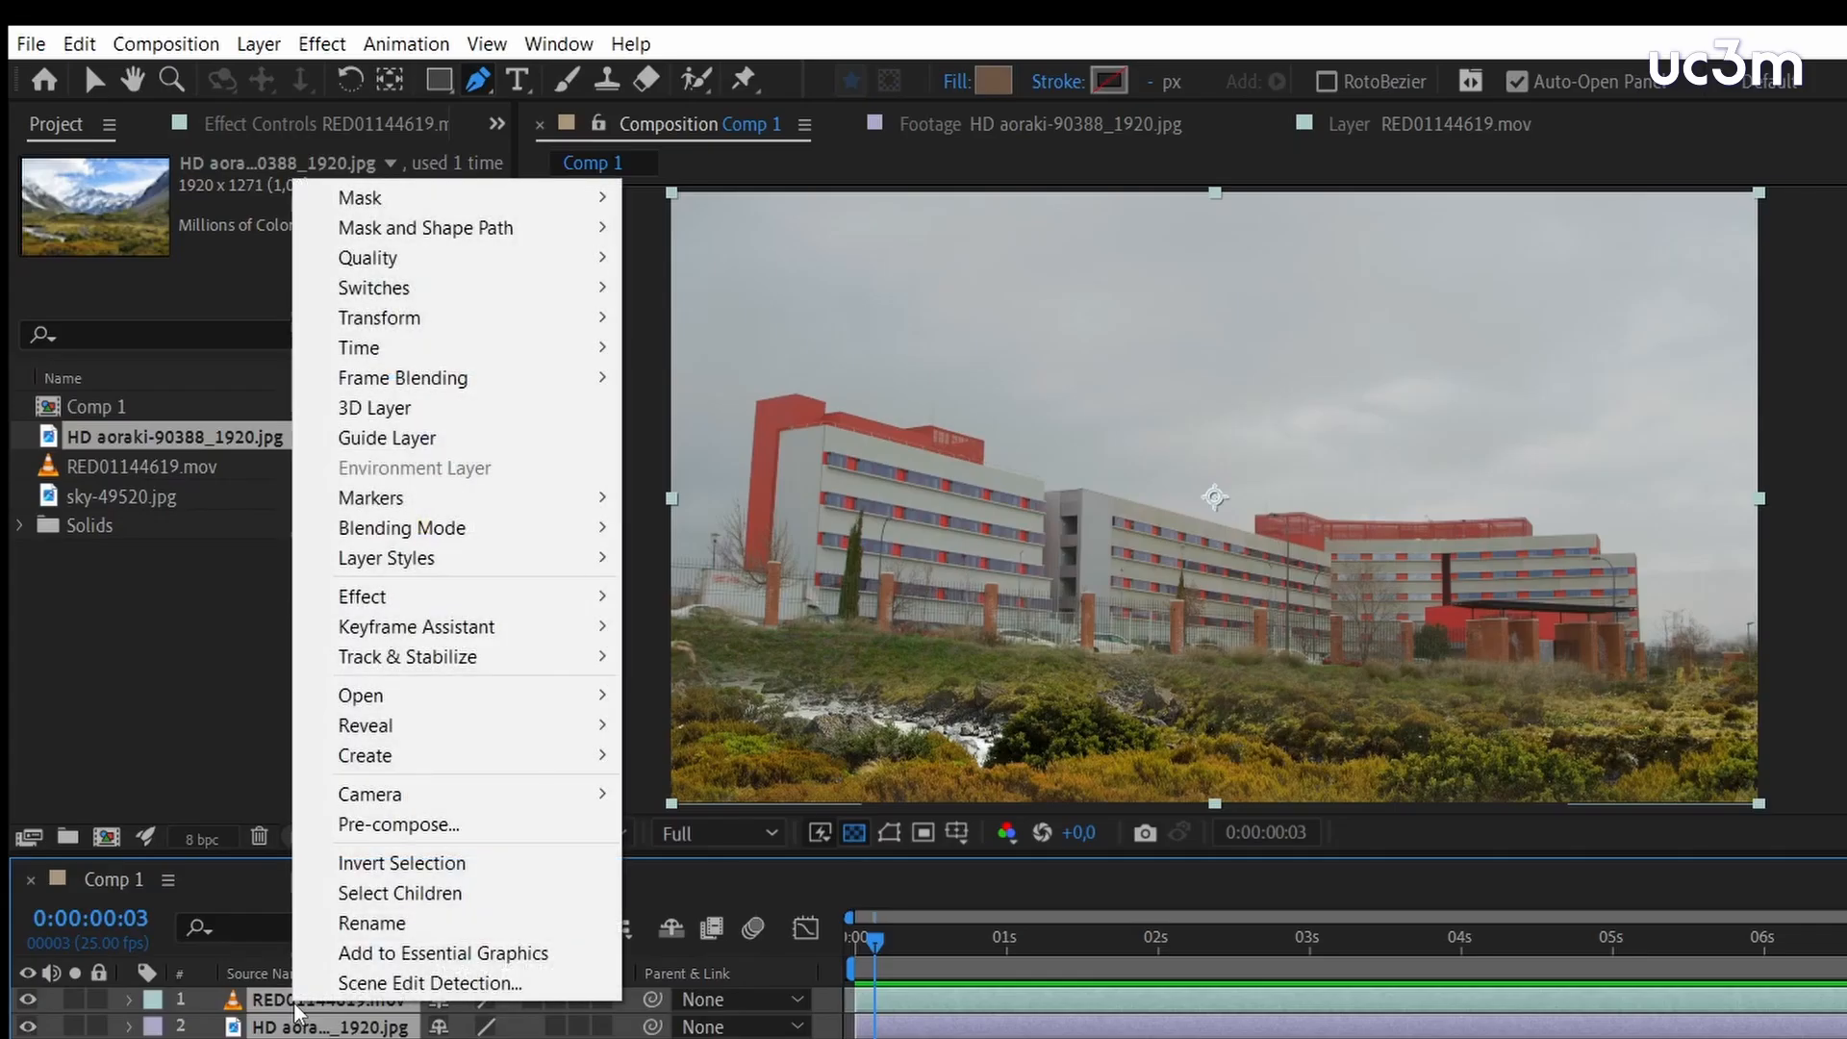
pyautogui.click(431, 830)
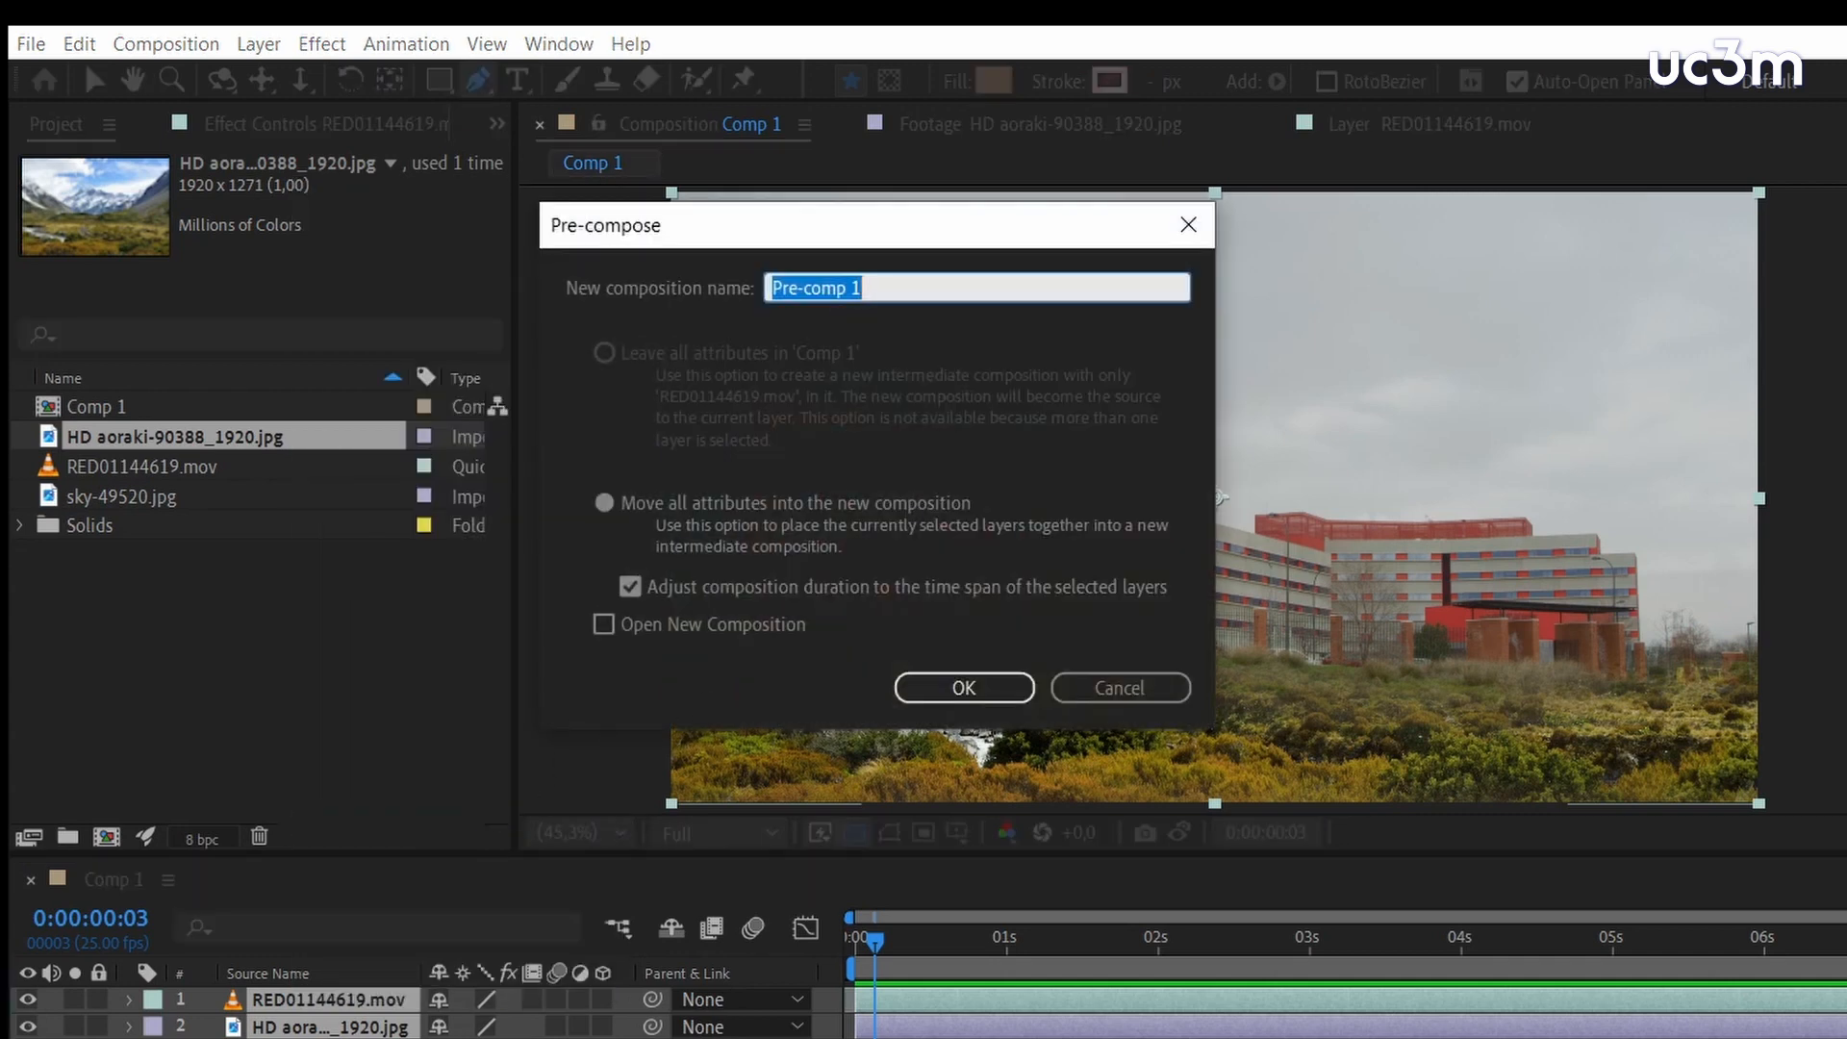
pyautogui.write('jardin')
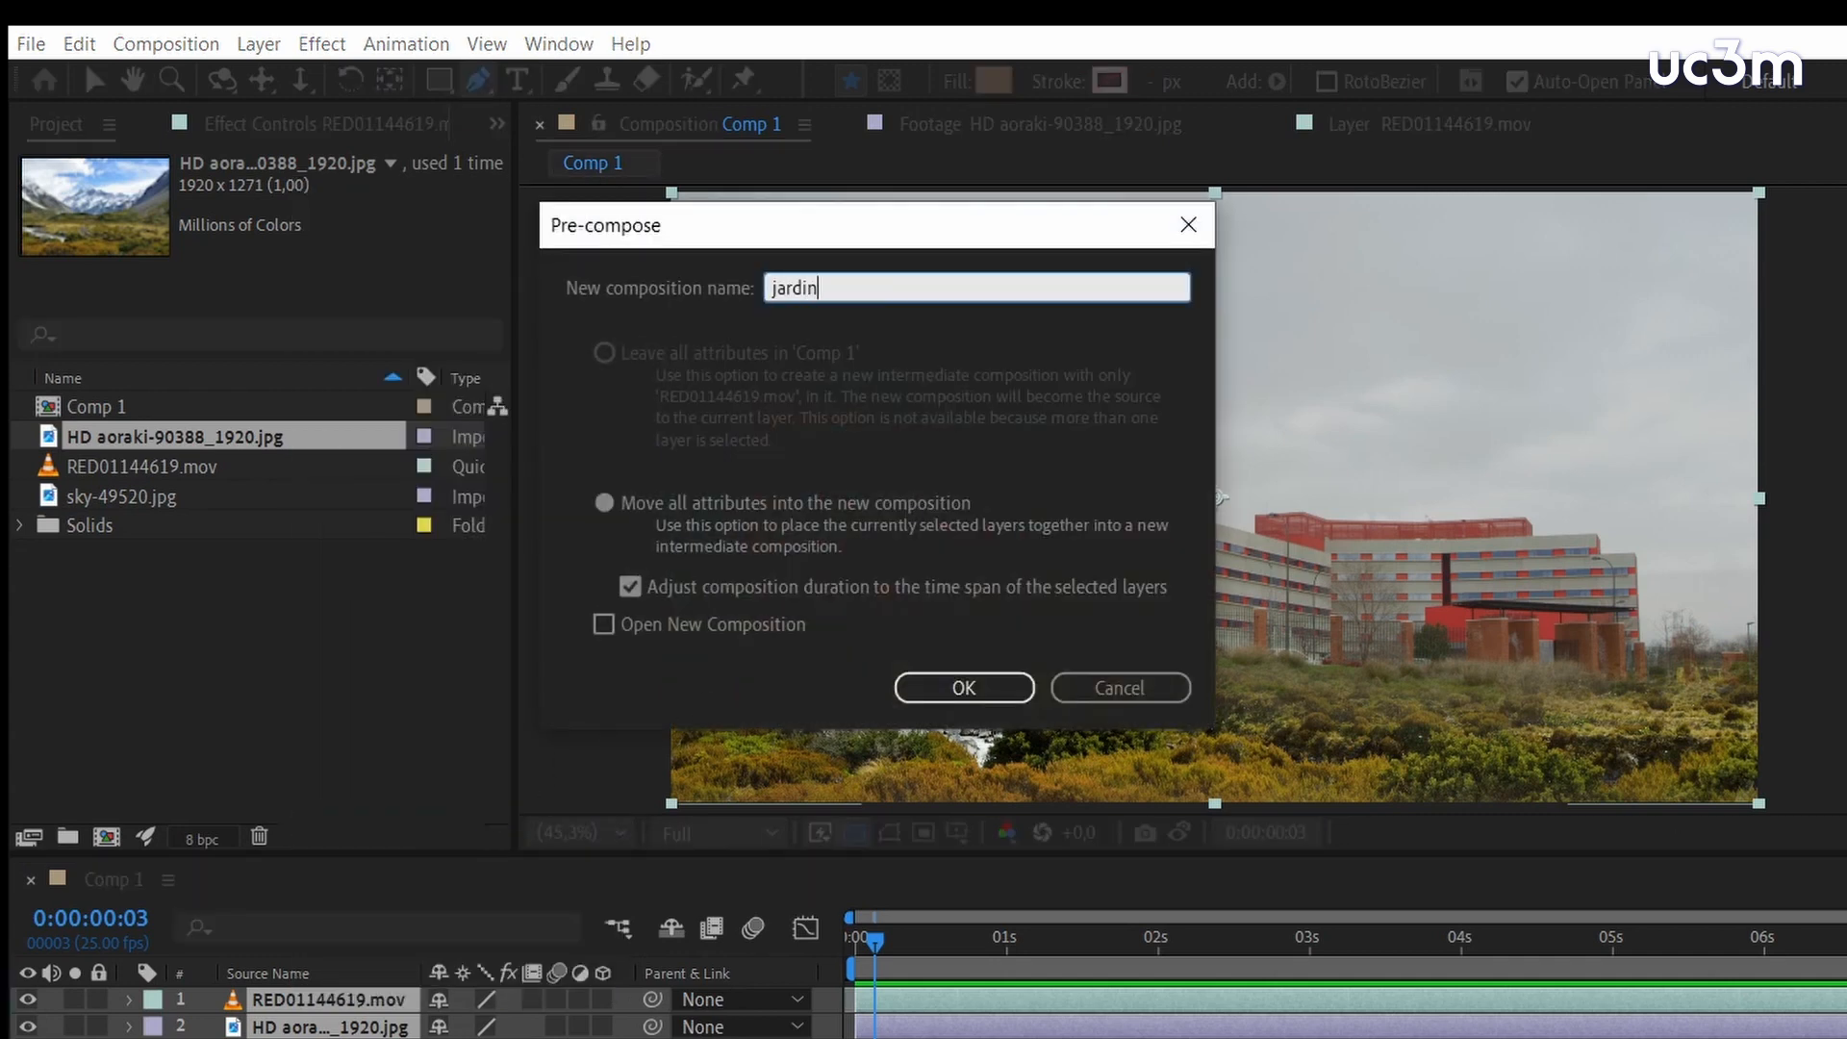
pyautogui.press('Return')
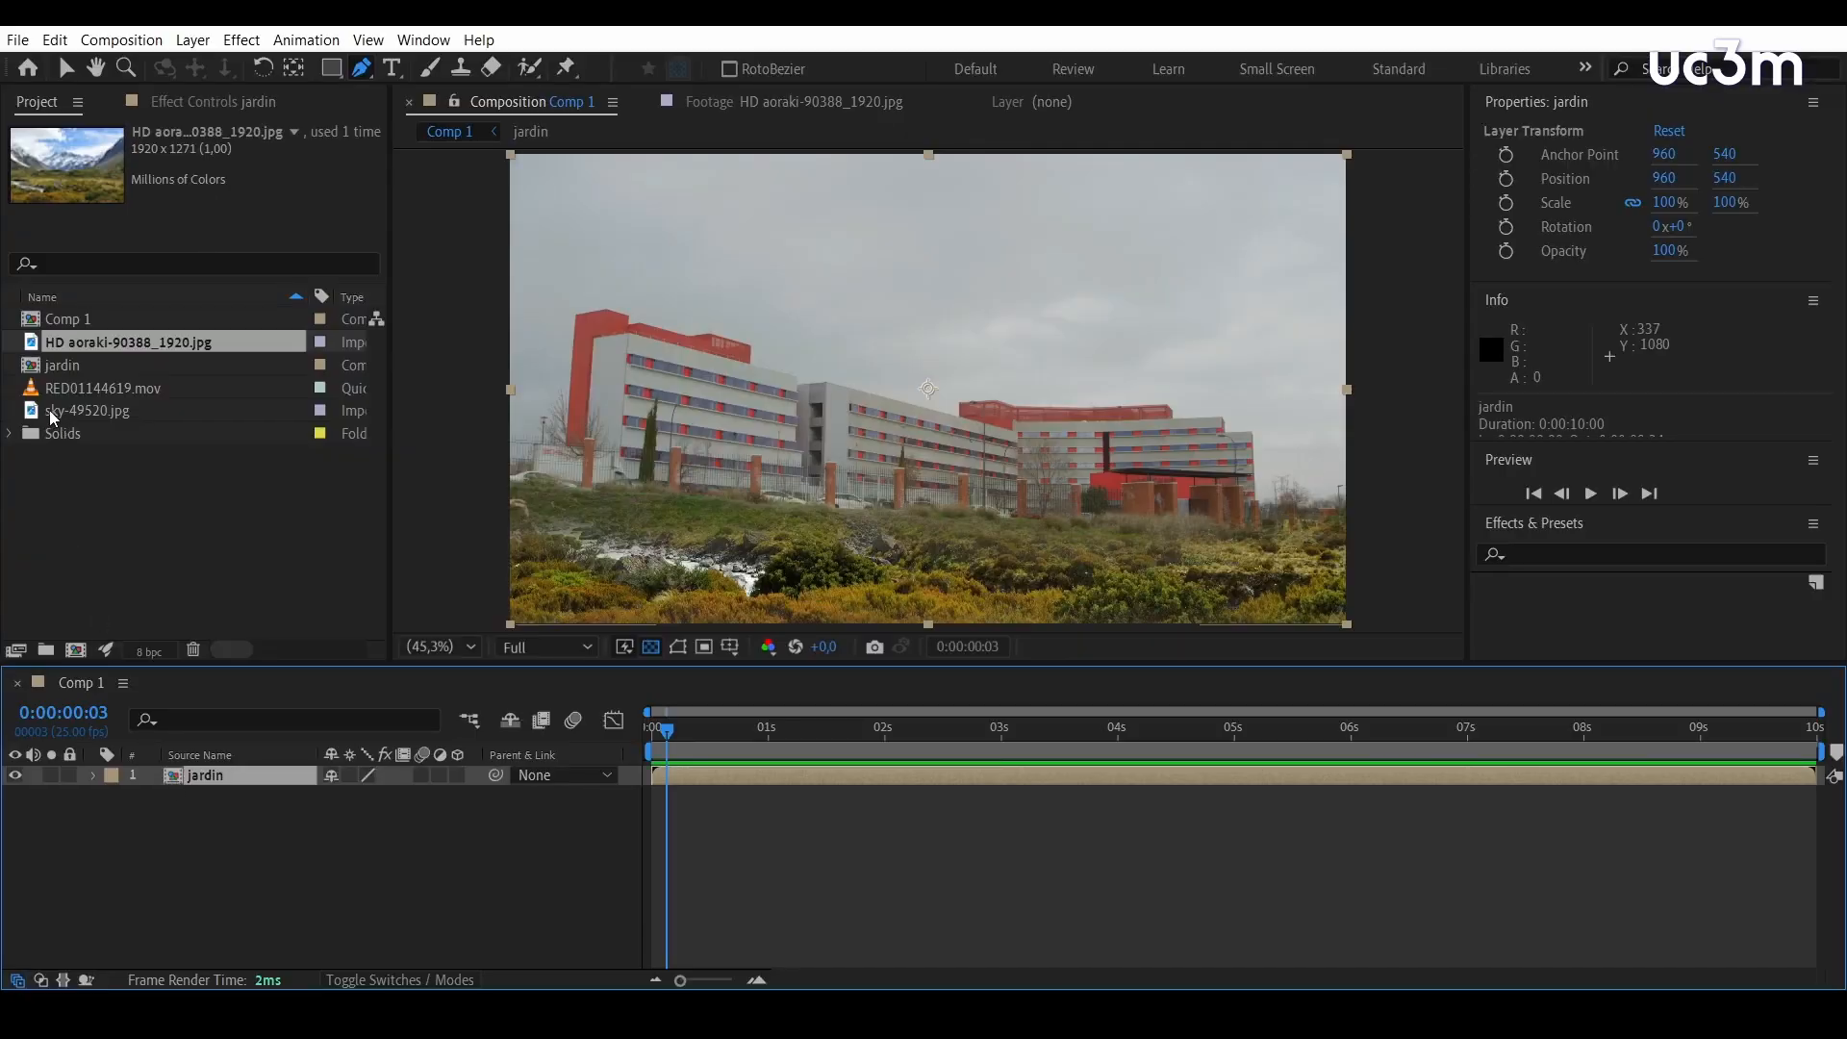
# Add sky-49520.jpg beneath the jardin layer and toggle the jardin layer's visibility to check the sky behind it
pyautogui.moveTo(52, 410); pyautogui.dragTo(135, 830)
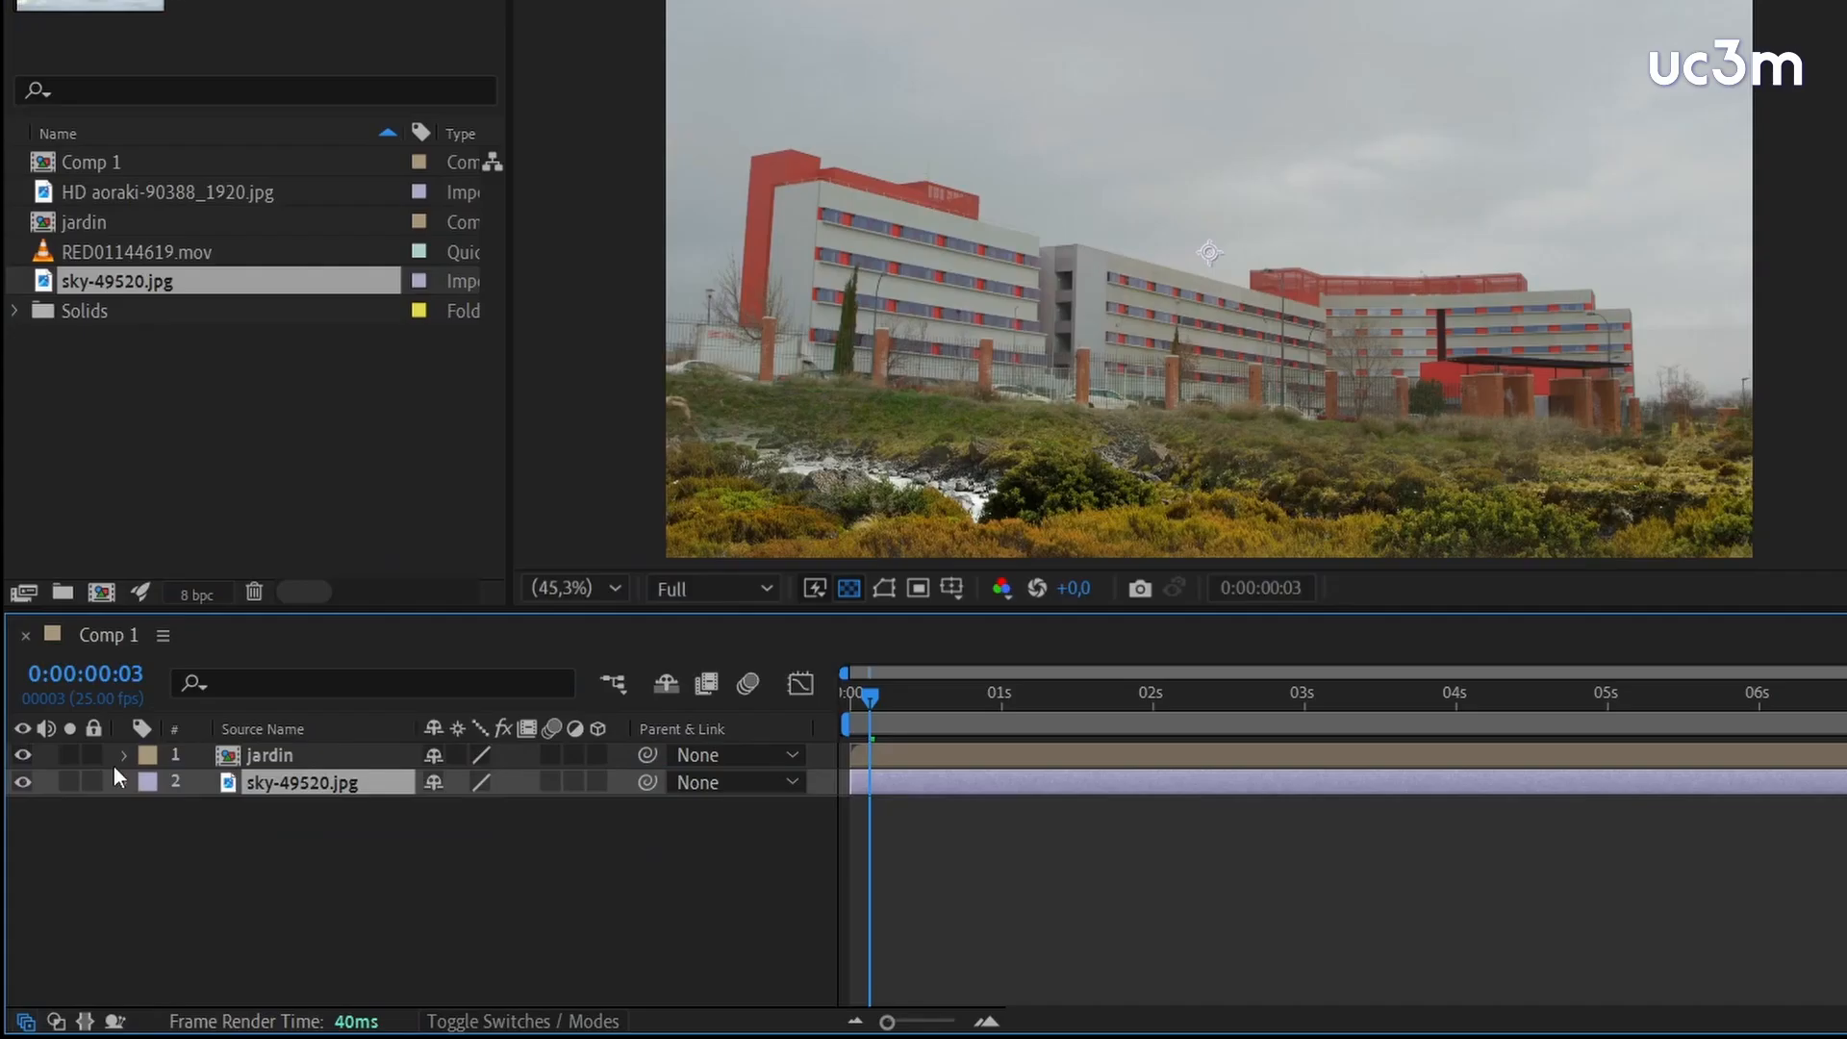
pyautogui.click(19, 757)
pyautogui.click(19, 758)
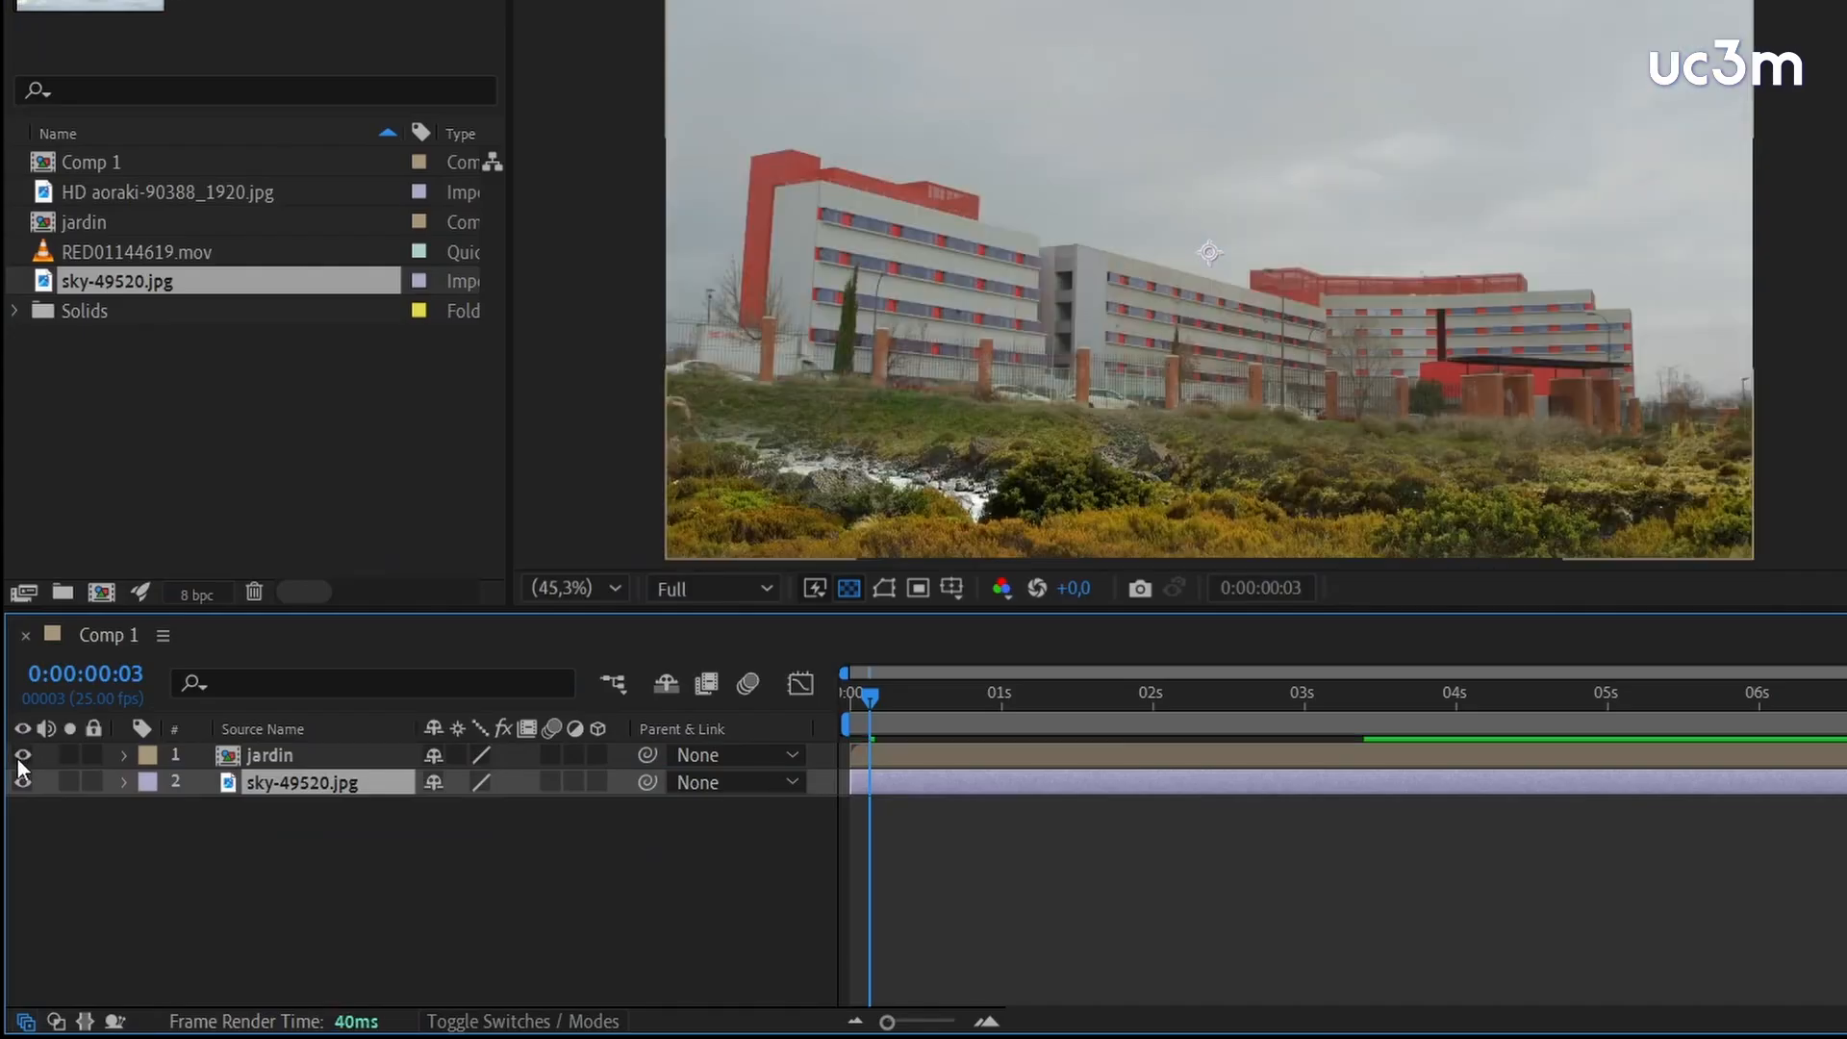
pyautogui.click(18, 757)
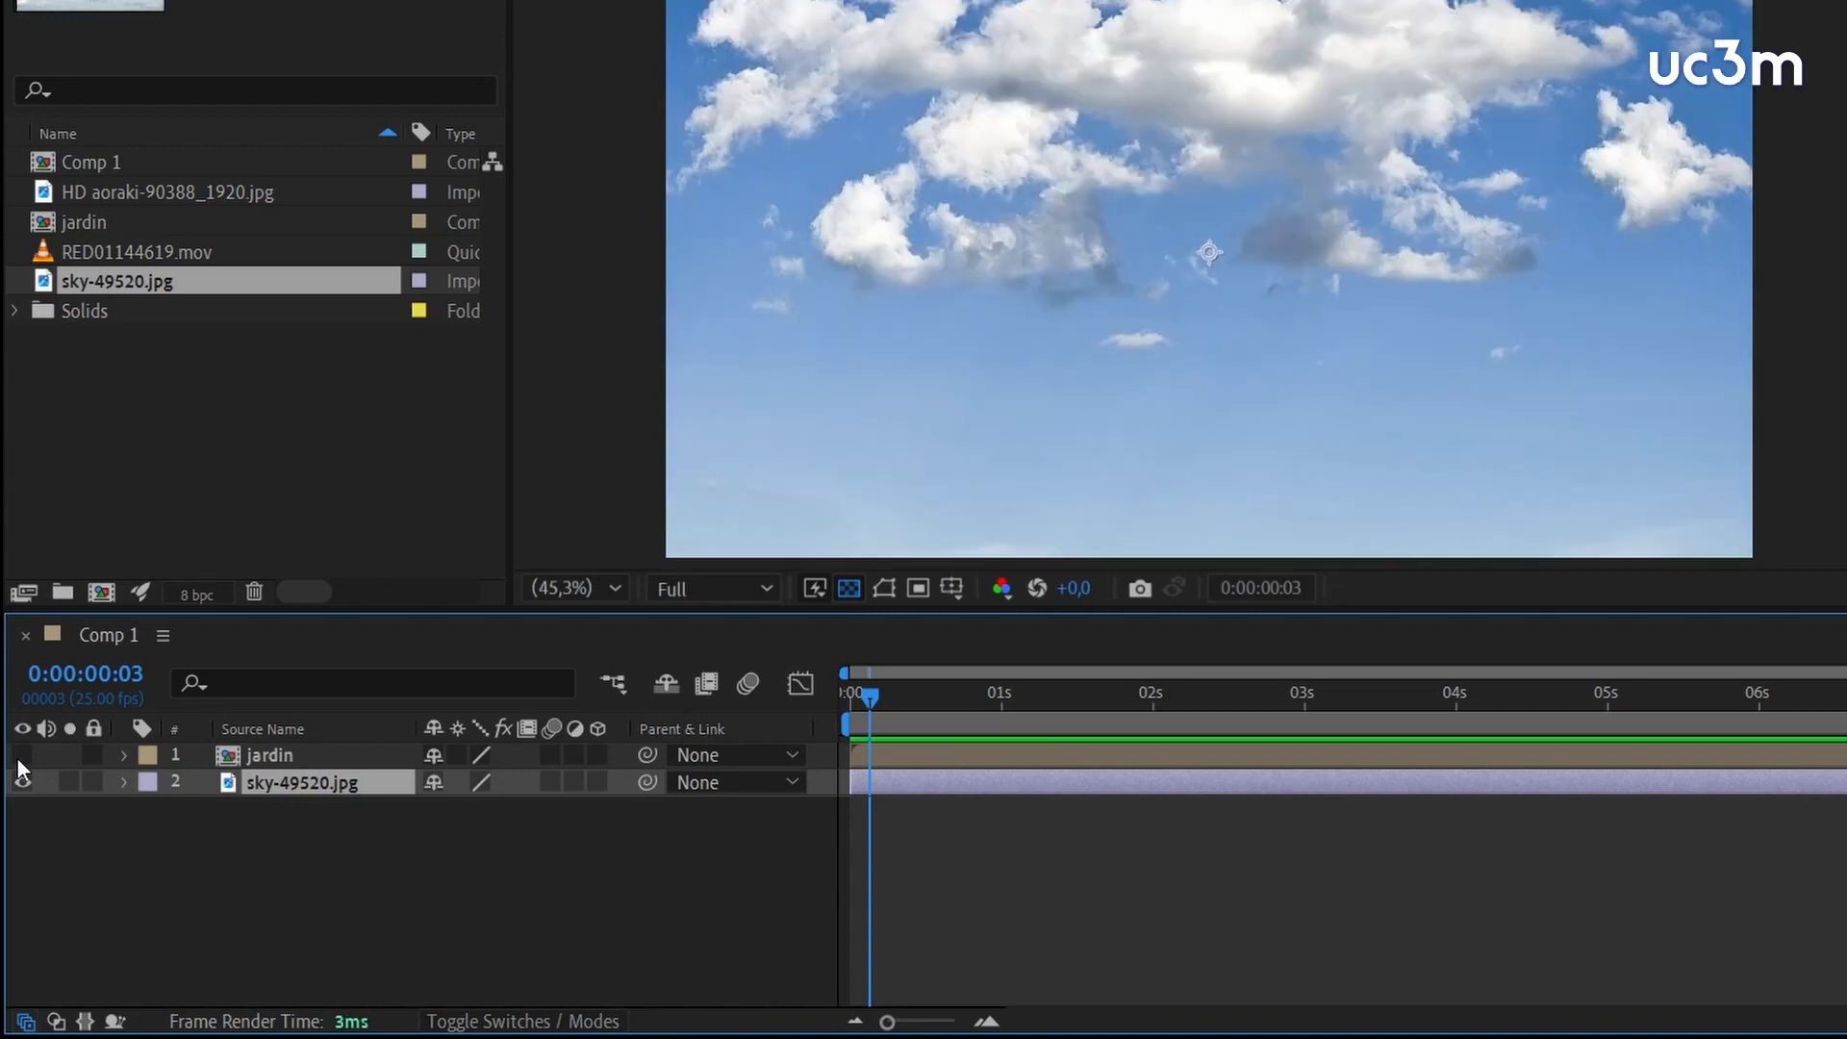
pyautogui.click(17, 759)
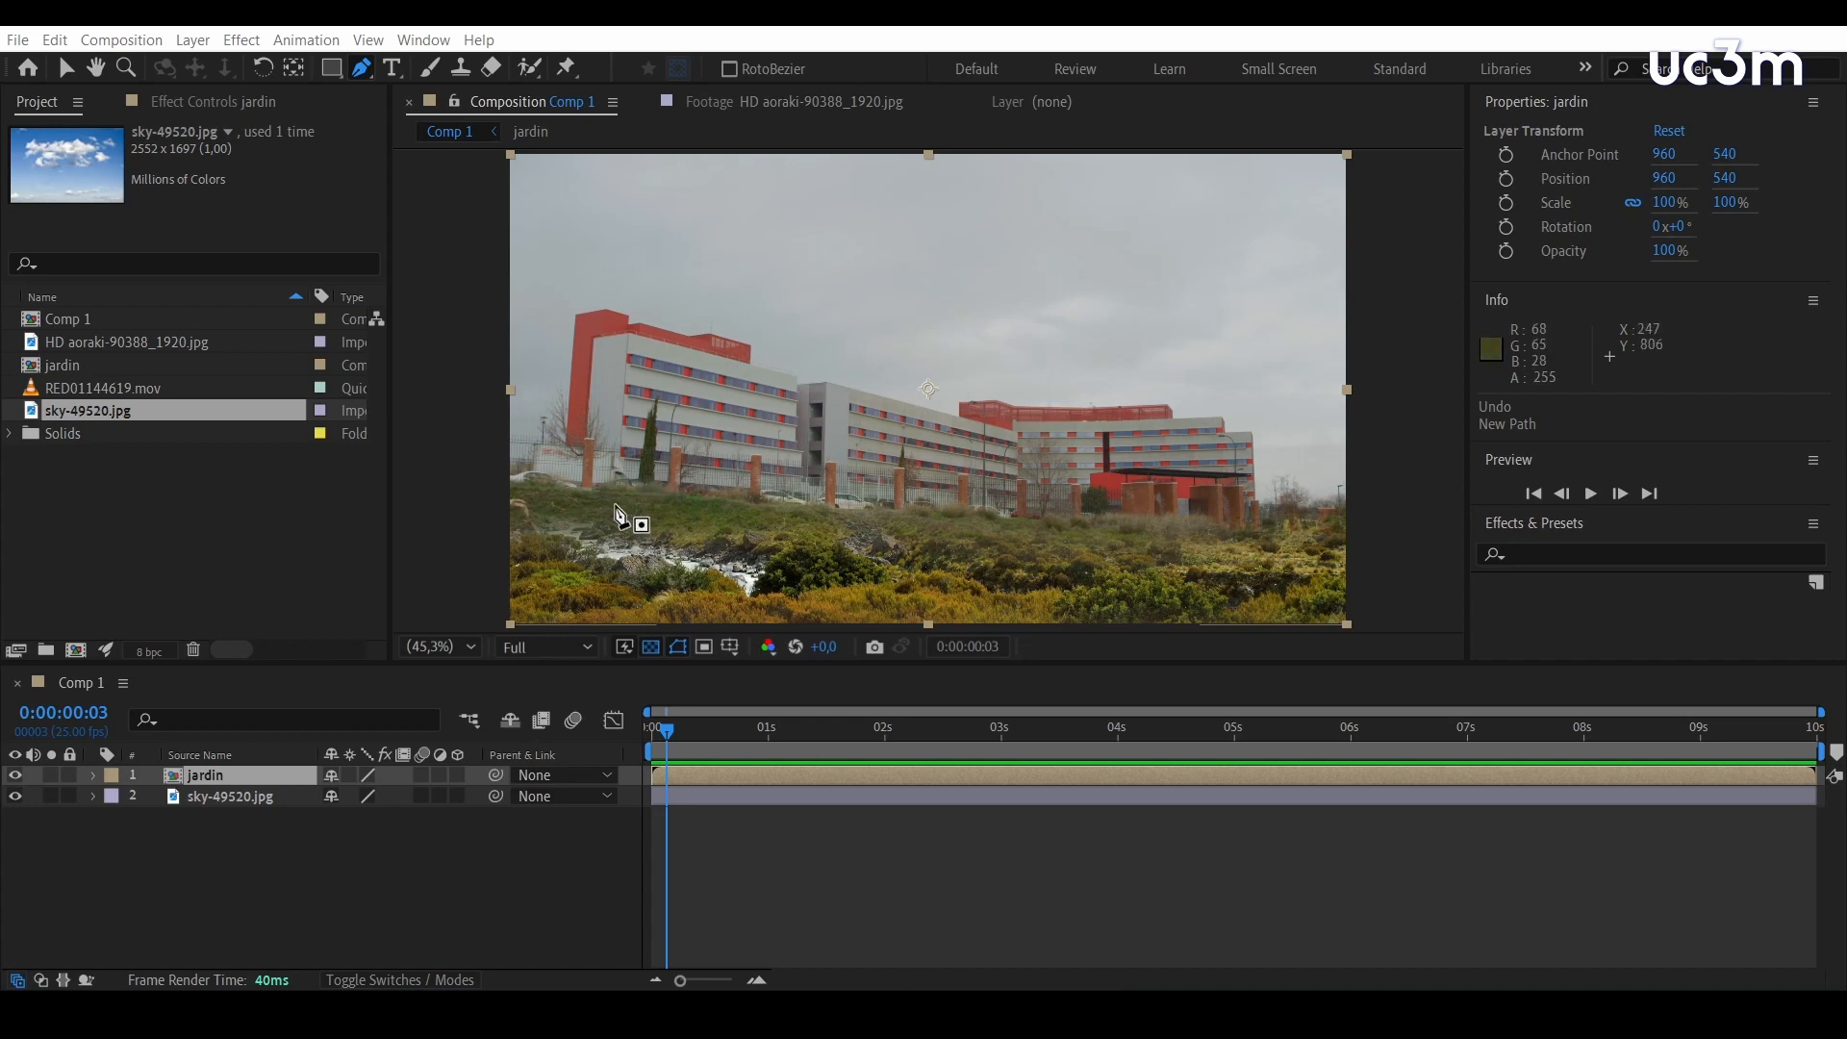
# Start a Pen tool mask on the jardin layer, tracing from outside the frame just above the roofline of the nearest red-and-white building
pyautogui.press('/')
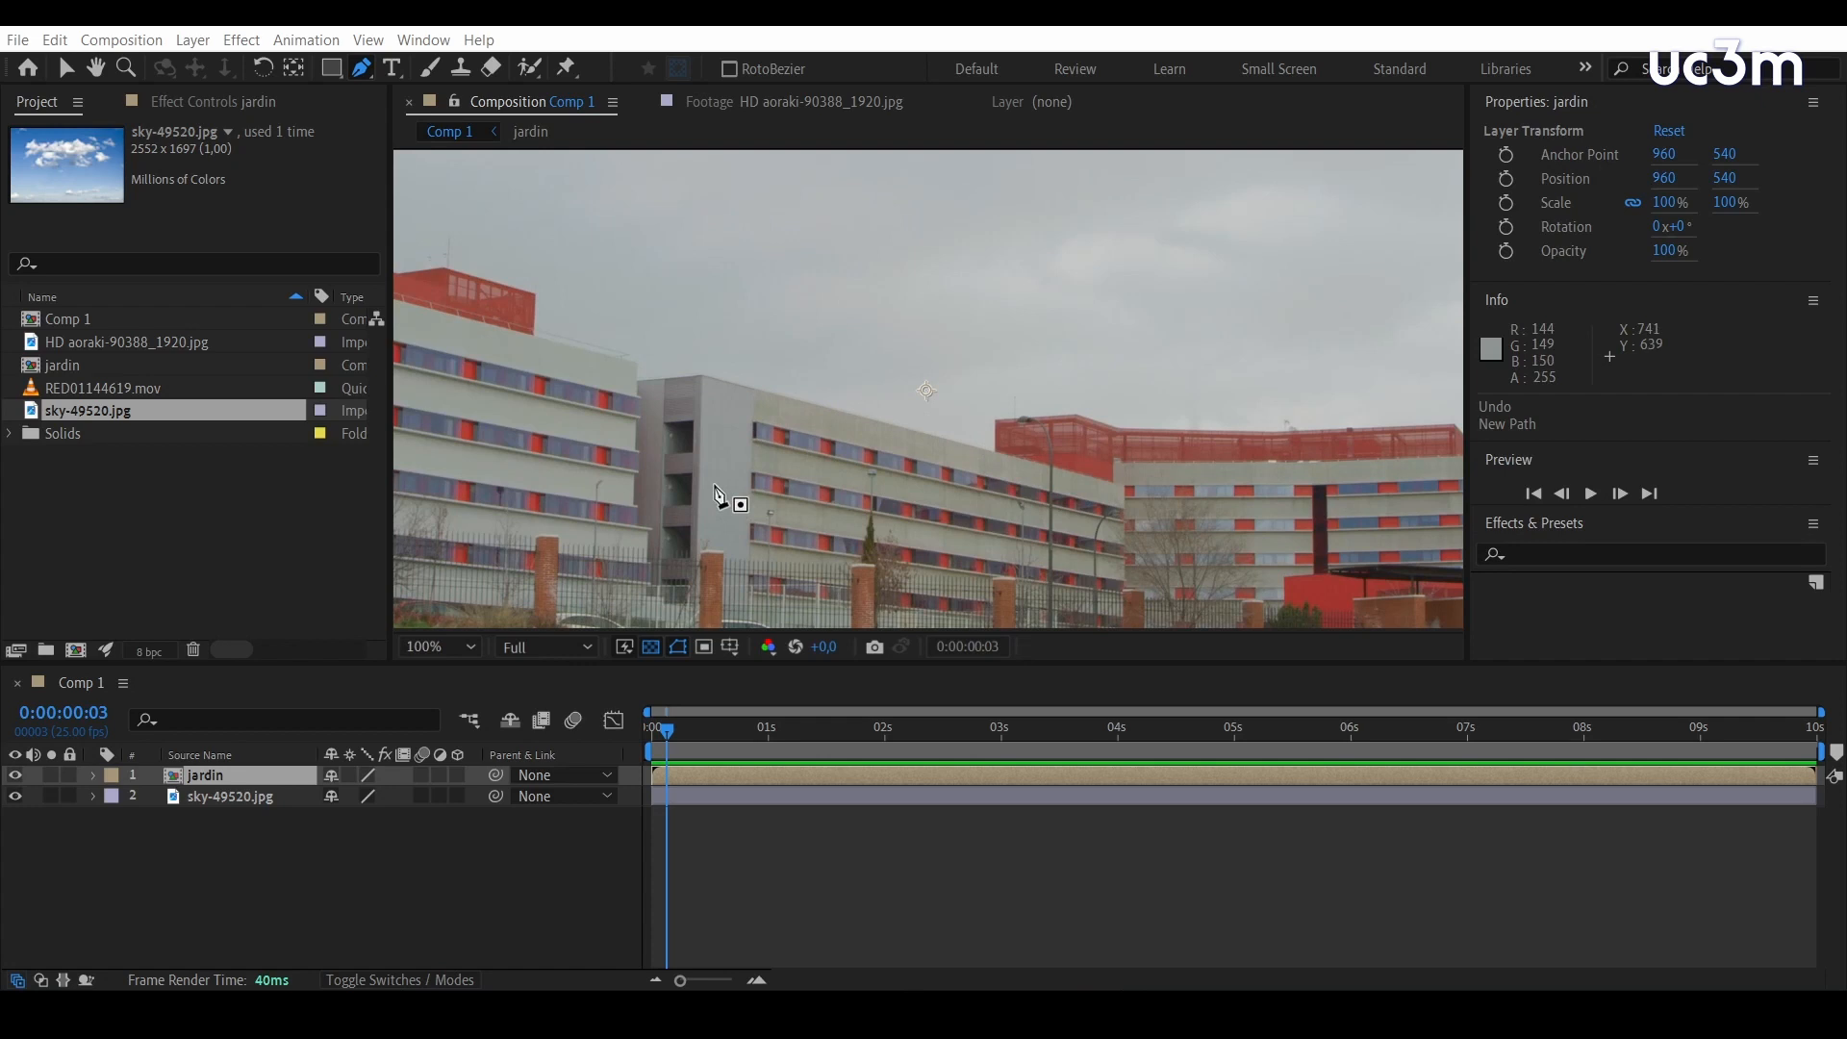
pyautogui.press('h')
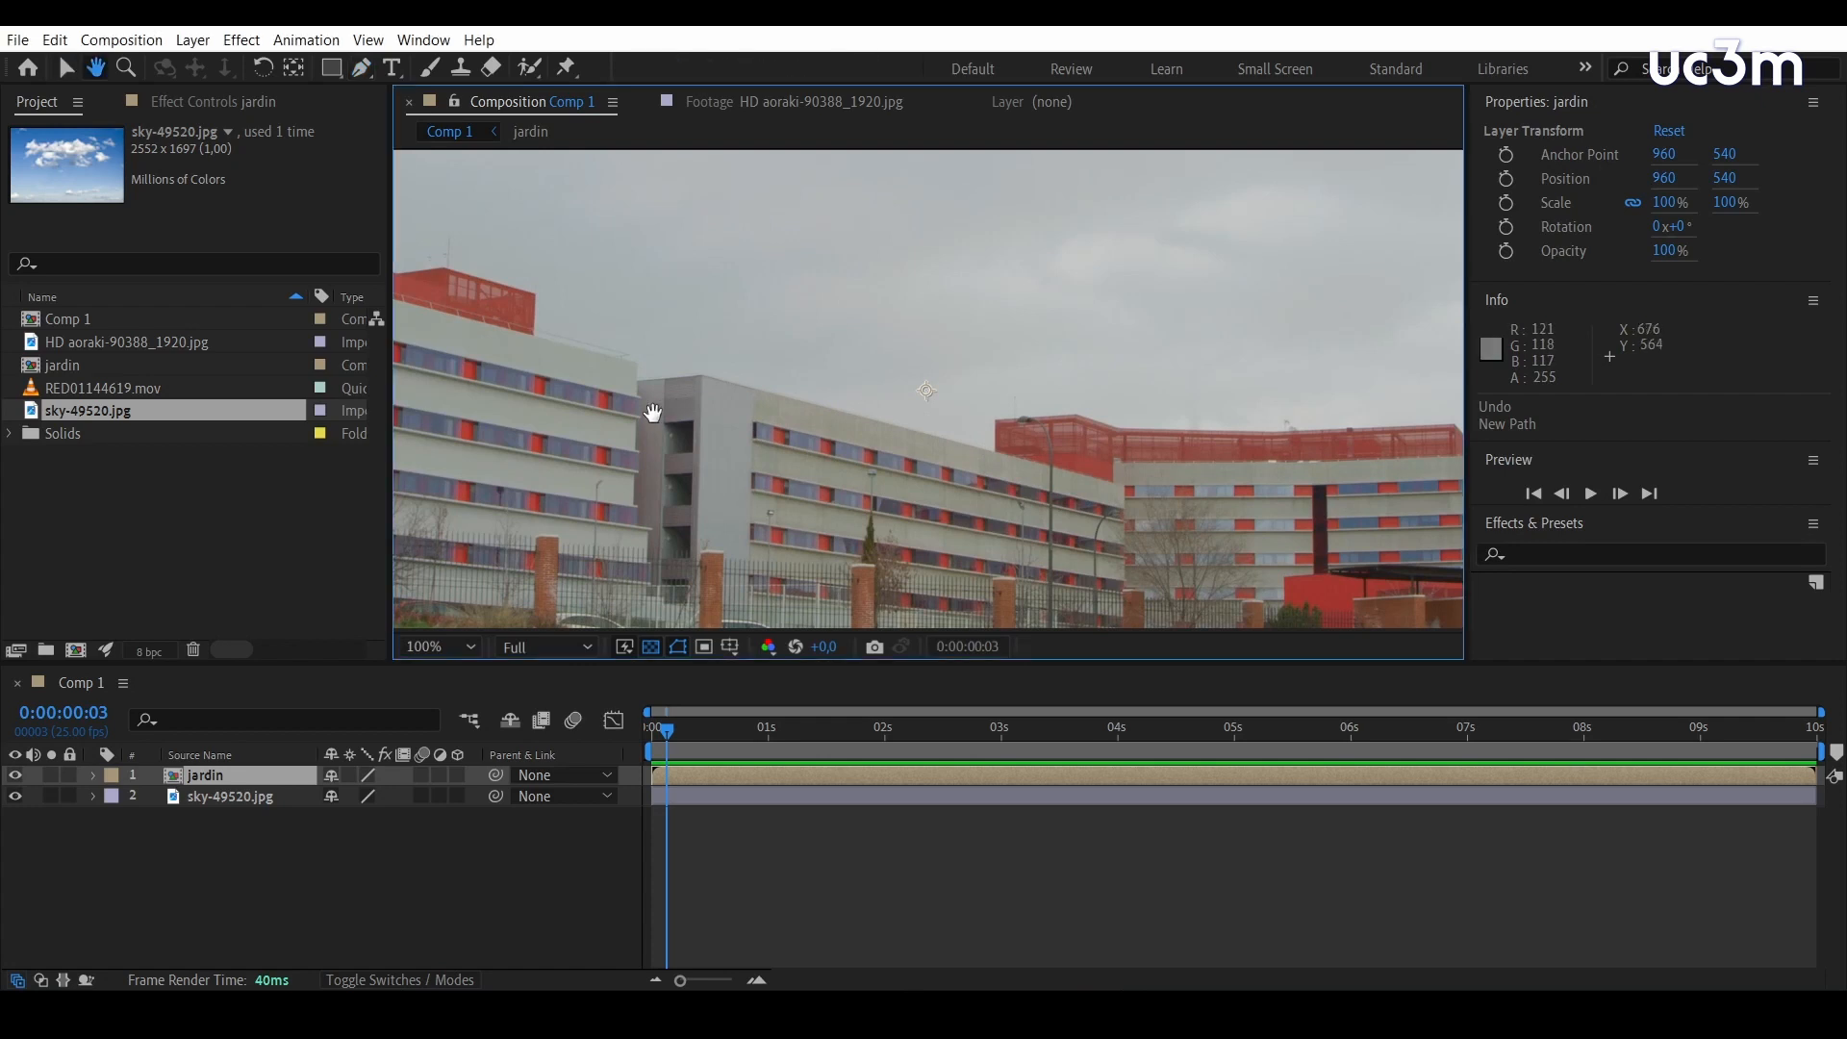
pyautogui.moveTo(651, 416); pyautogui.dragTo(864, 432)
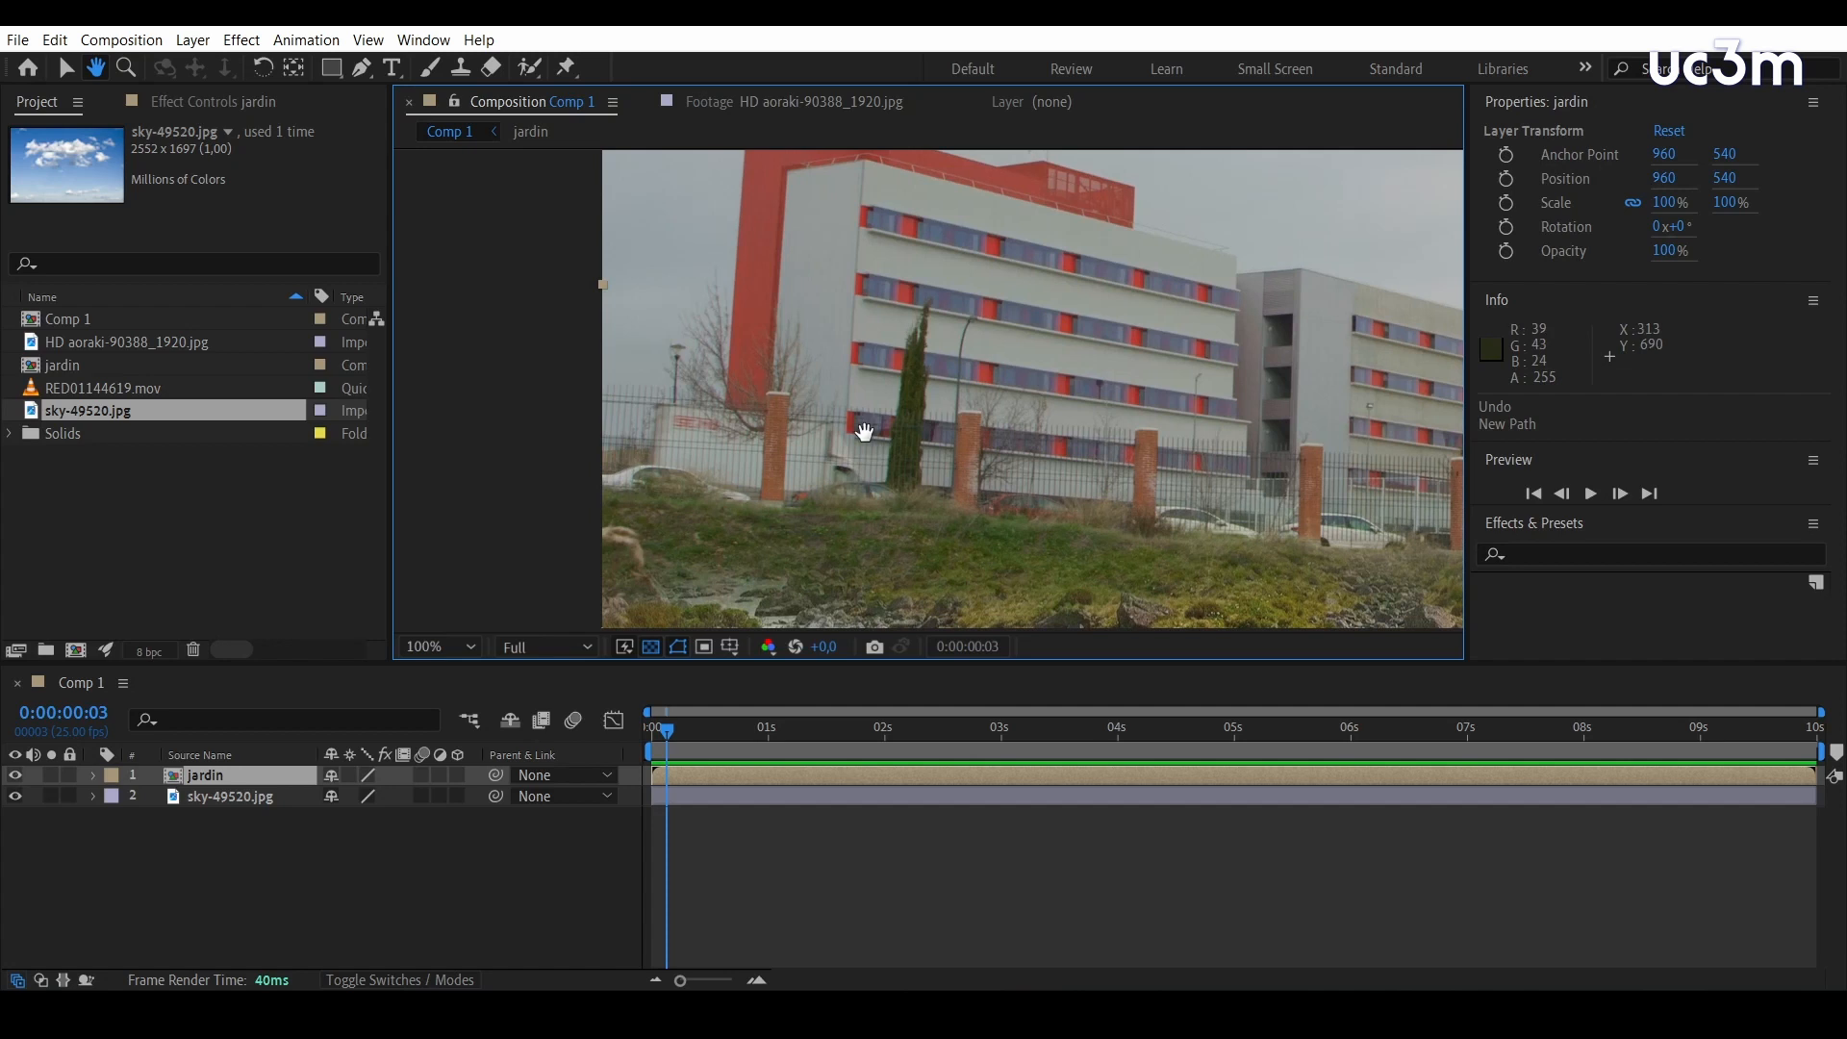
pyautogui.press('g')
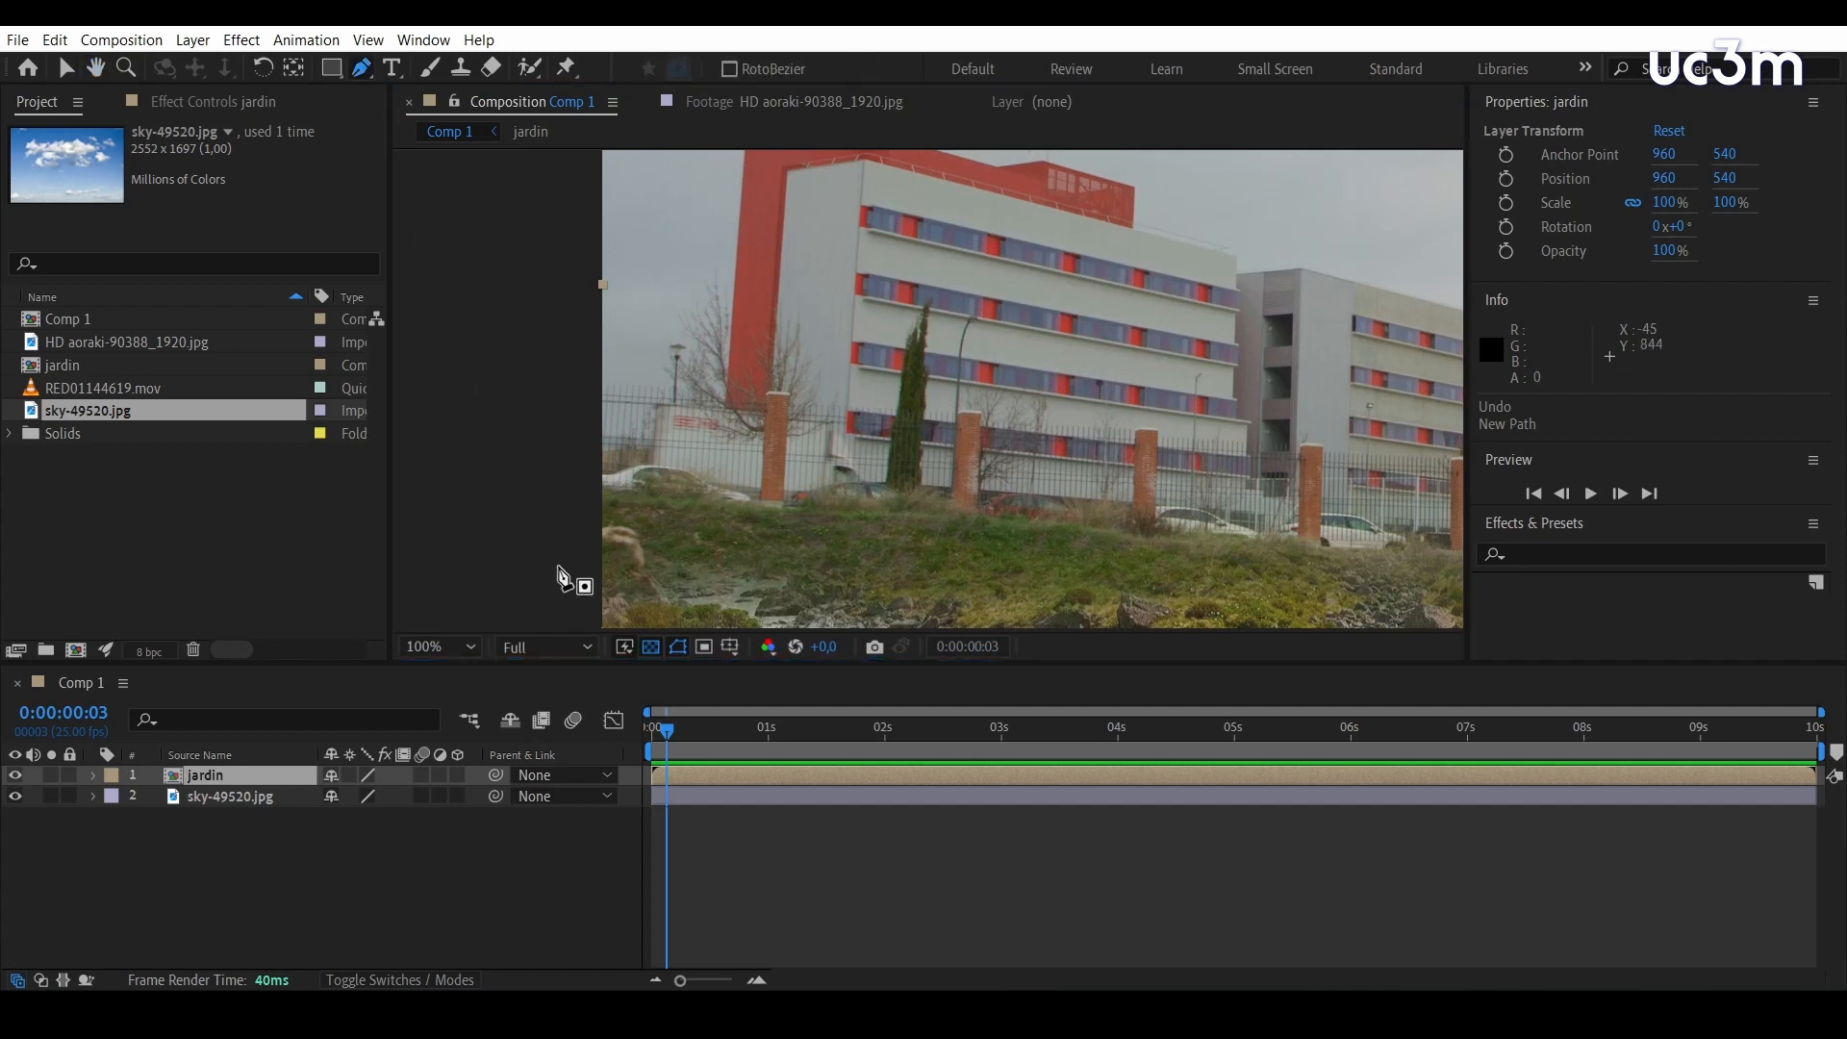
pyautogui.moveTo(574, 370); pyautogui.dragTo(657, 343)
pyautogui.scroll(3, 799, 281)
pyautogui.click(709, 463)
pyautogui.click(731, 303)
pyautogui.click(808, 277)
pyautogui.click(868, 296)
pyautogui.click(892, 314)
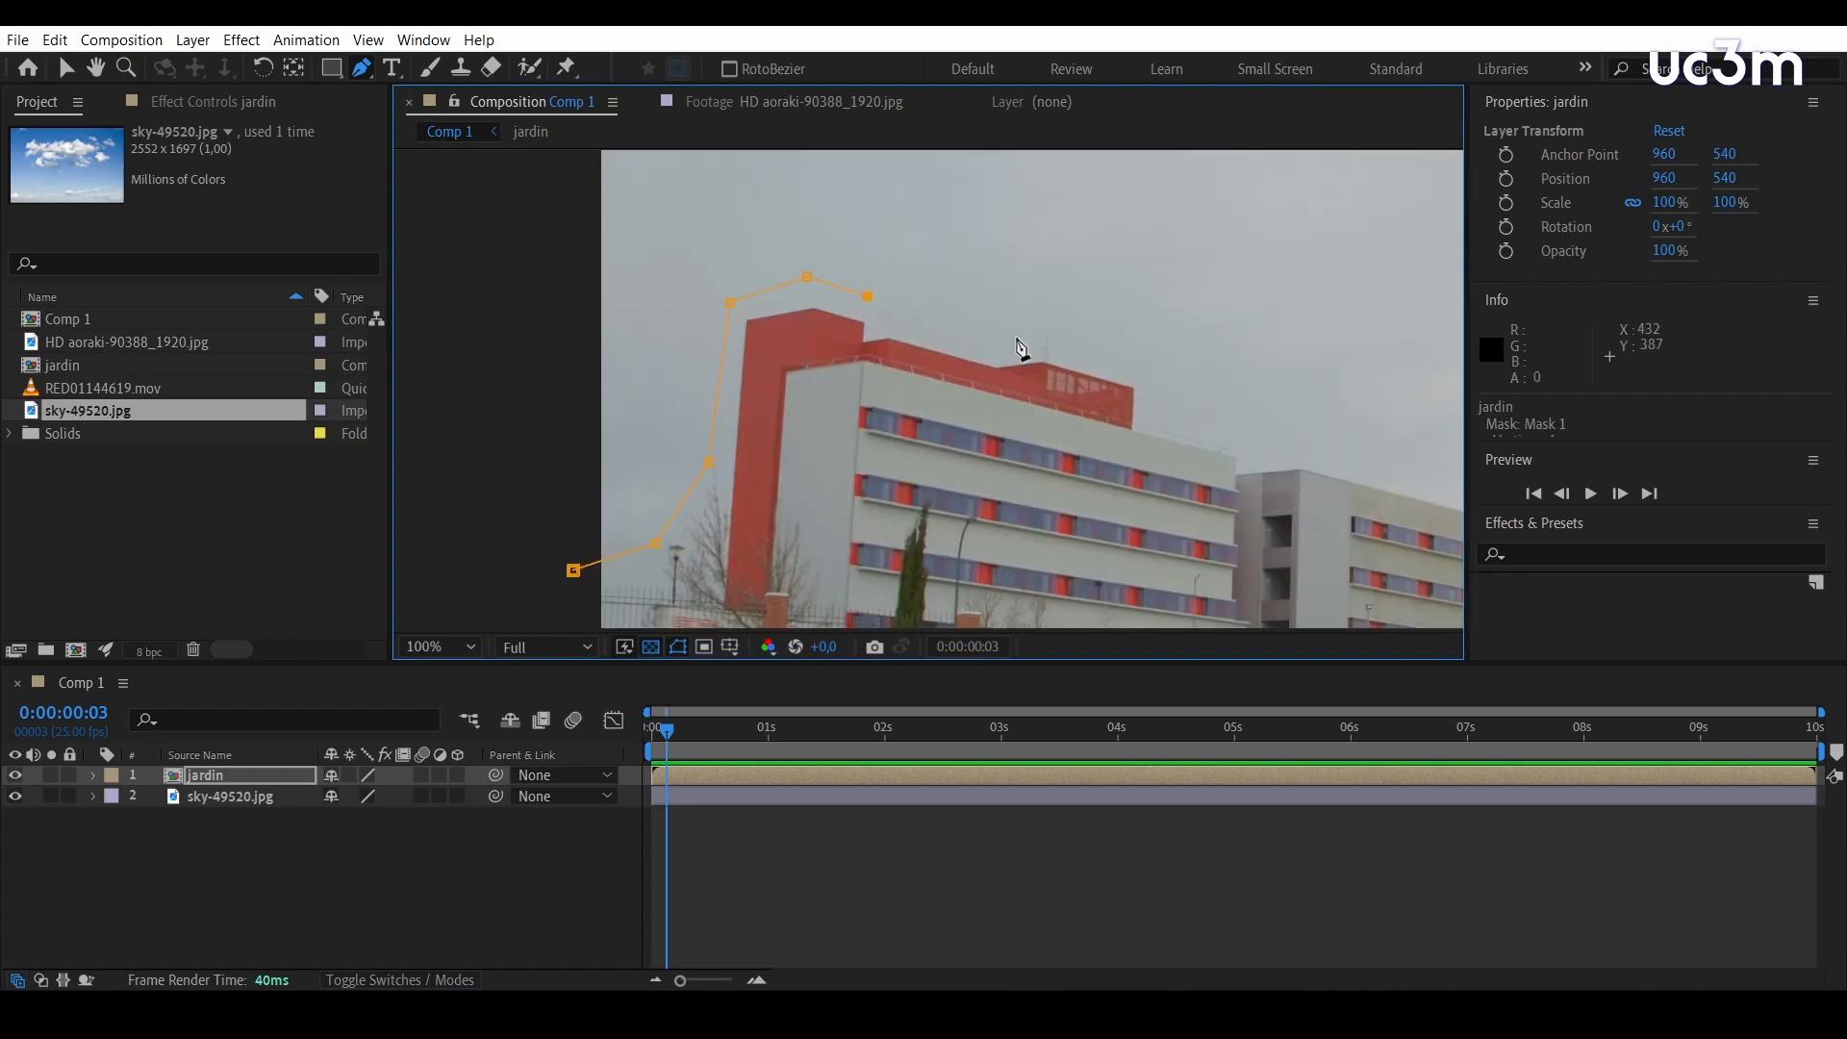
pyautogui.click(1003, 348)
pyautogui.click(1142, 360)
pyautogui.click(1151, 419)
pyautogui.click(1241, 438)
pyautogui.click(1250, 459)
pyautogui.click(1308, 450)
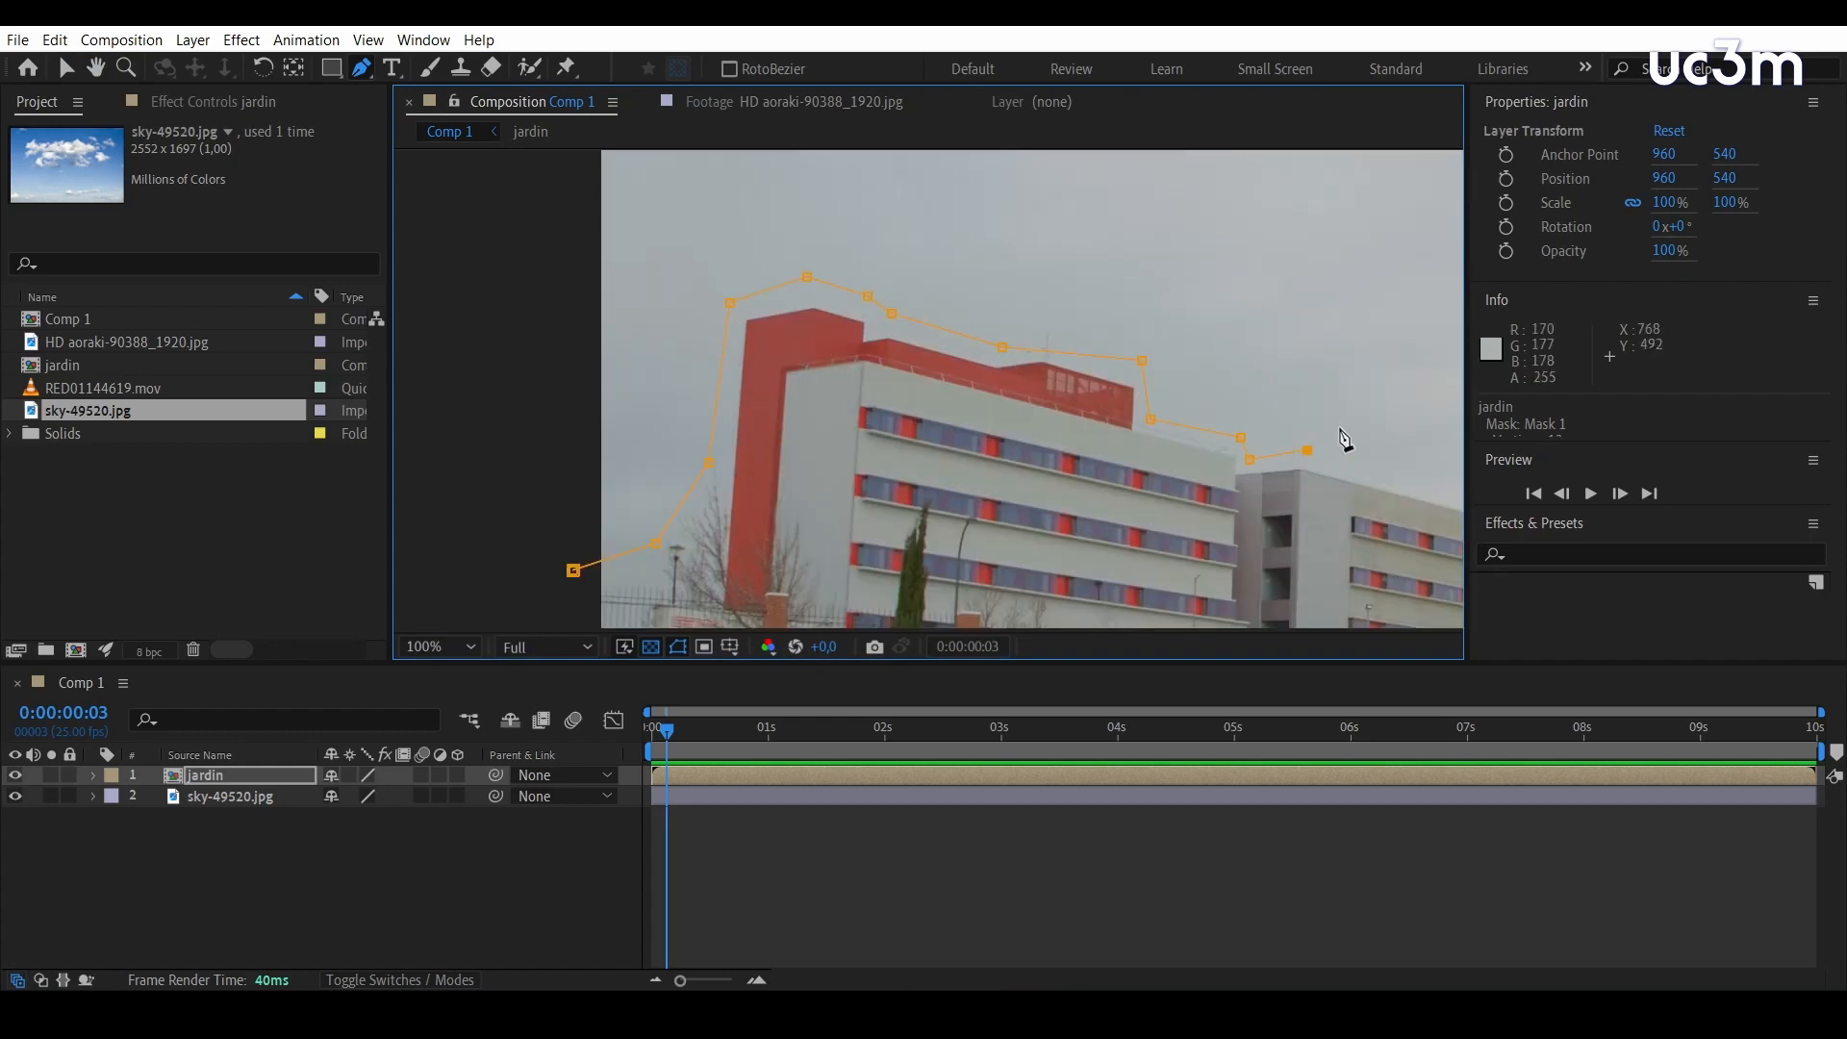
# Continue the mask path above the rooflines of the farther buildings and over the bare tree to the frame's edge
pyautogui.moveTo(1327, 452); pyautogui.dragTo(713, 381)
pyautogui.click(964, 453)
pyautogui.click(973, 425)
pyautogui.click(1436, 428)
pyautogui.moveTo(1424, 443); pyautogui.dragTo(1080, 400)
pyautogui.click(1060, 392)
pyautogui.click(1058, 429)
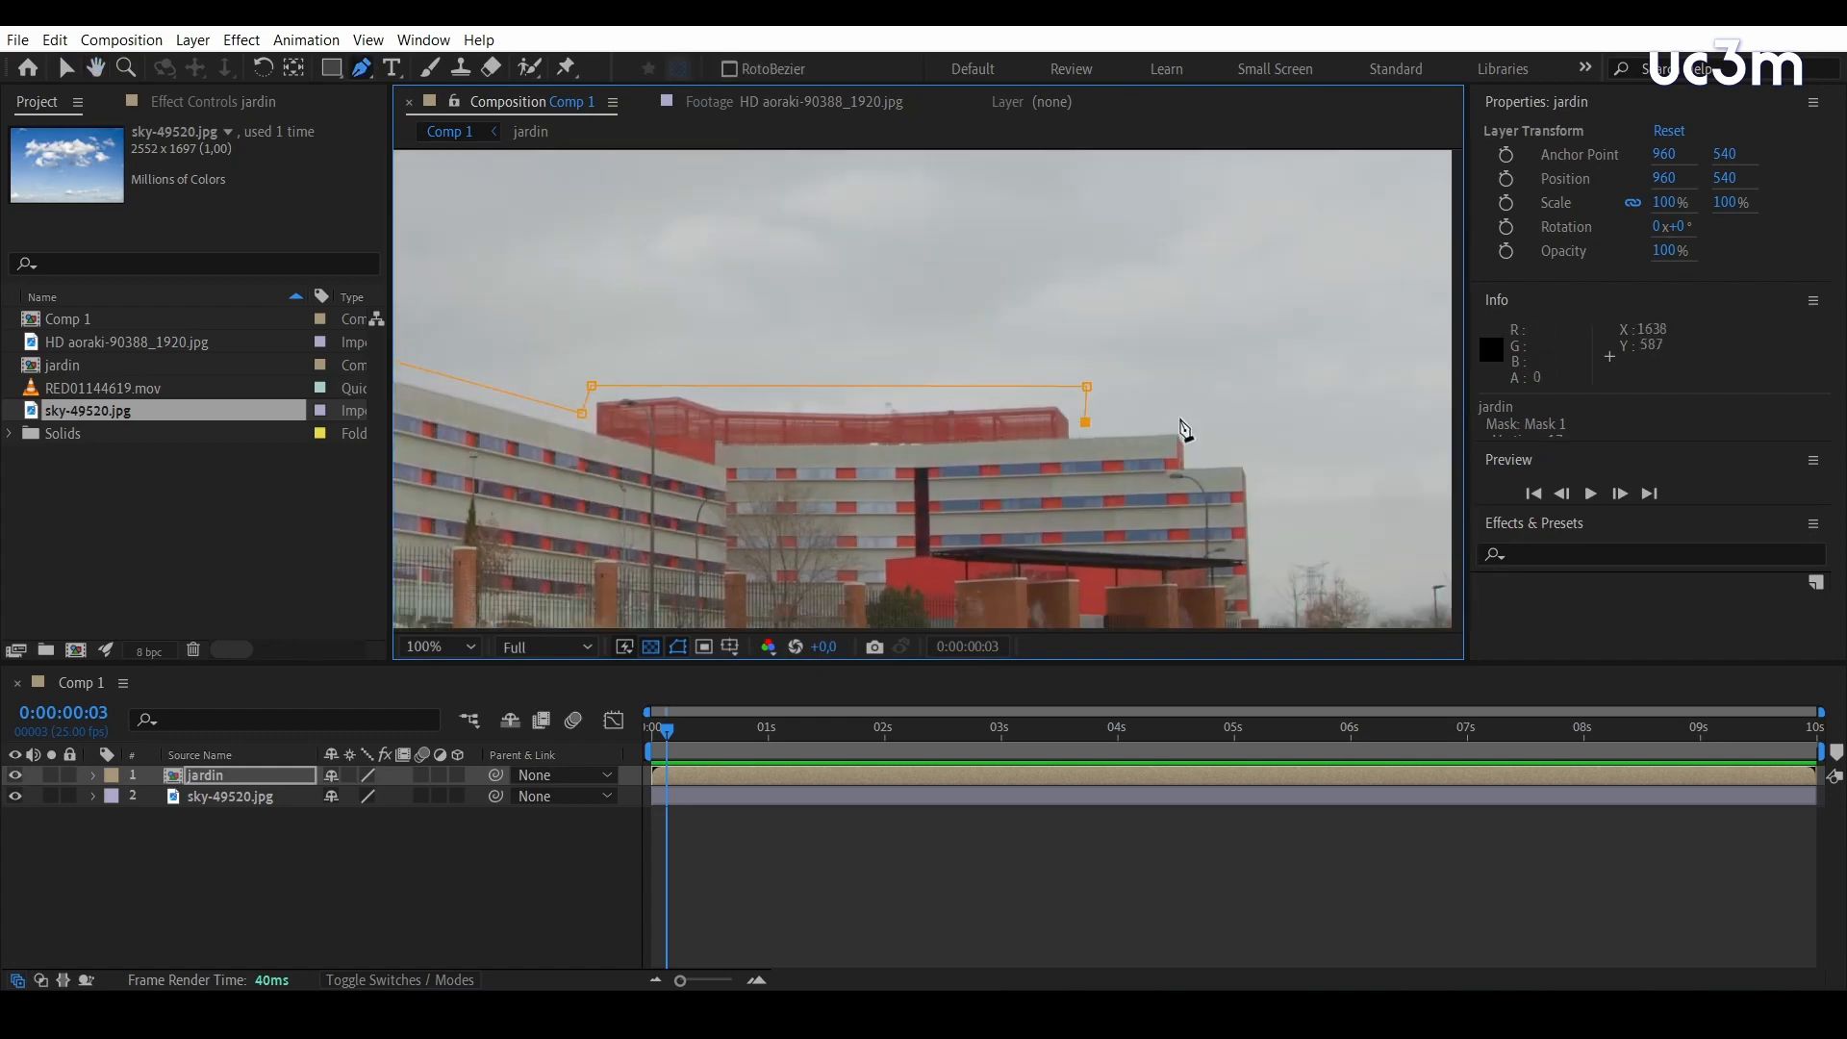
pyautogui.click(1151, 420)
pyautogui.click(1174, 457)
pyautogui.click(1235, 456)
pyautogui.scroll(-3, 1282, 465)
pyautogui.click(1238, 407)
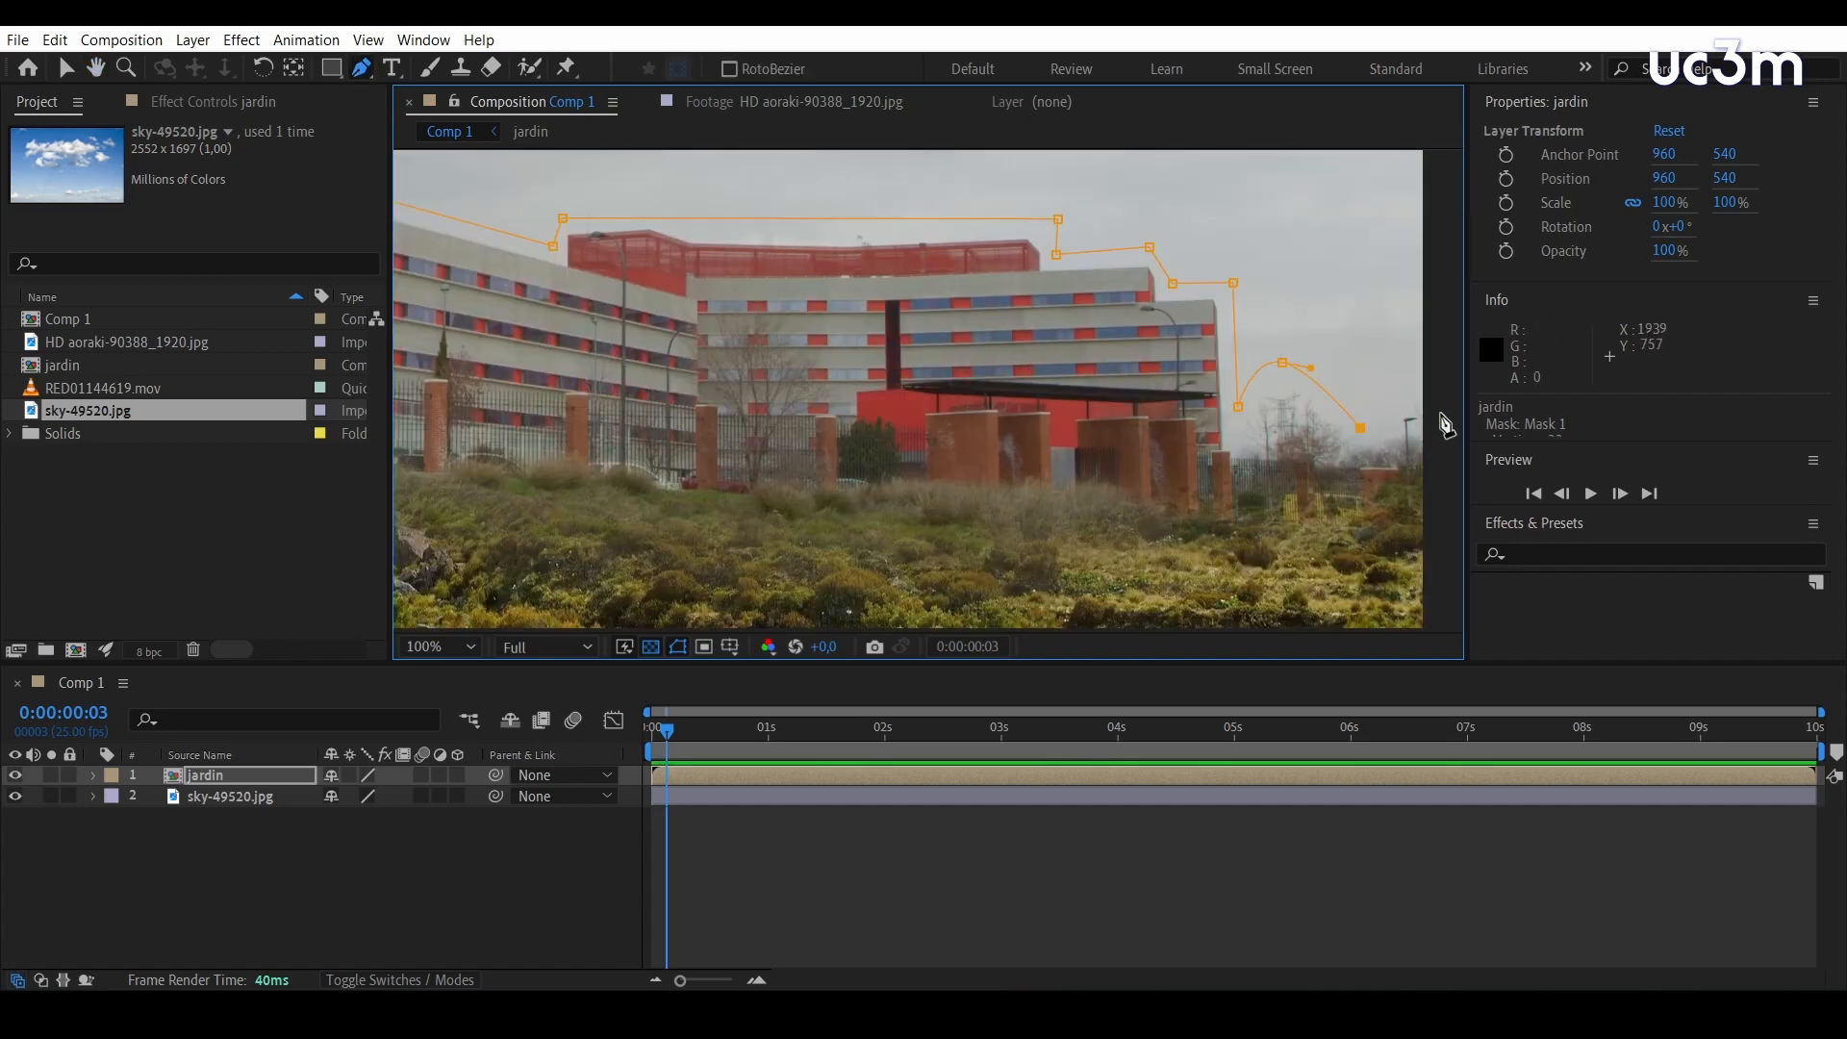
# Run the mask path outside the frame above the sky and close it at its starting vertex
pyautogui.scroll(6, 1311, 371)
pyautogui.hscroll(-10, 1295, 379)
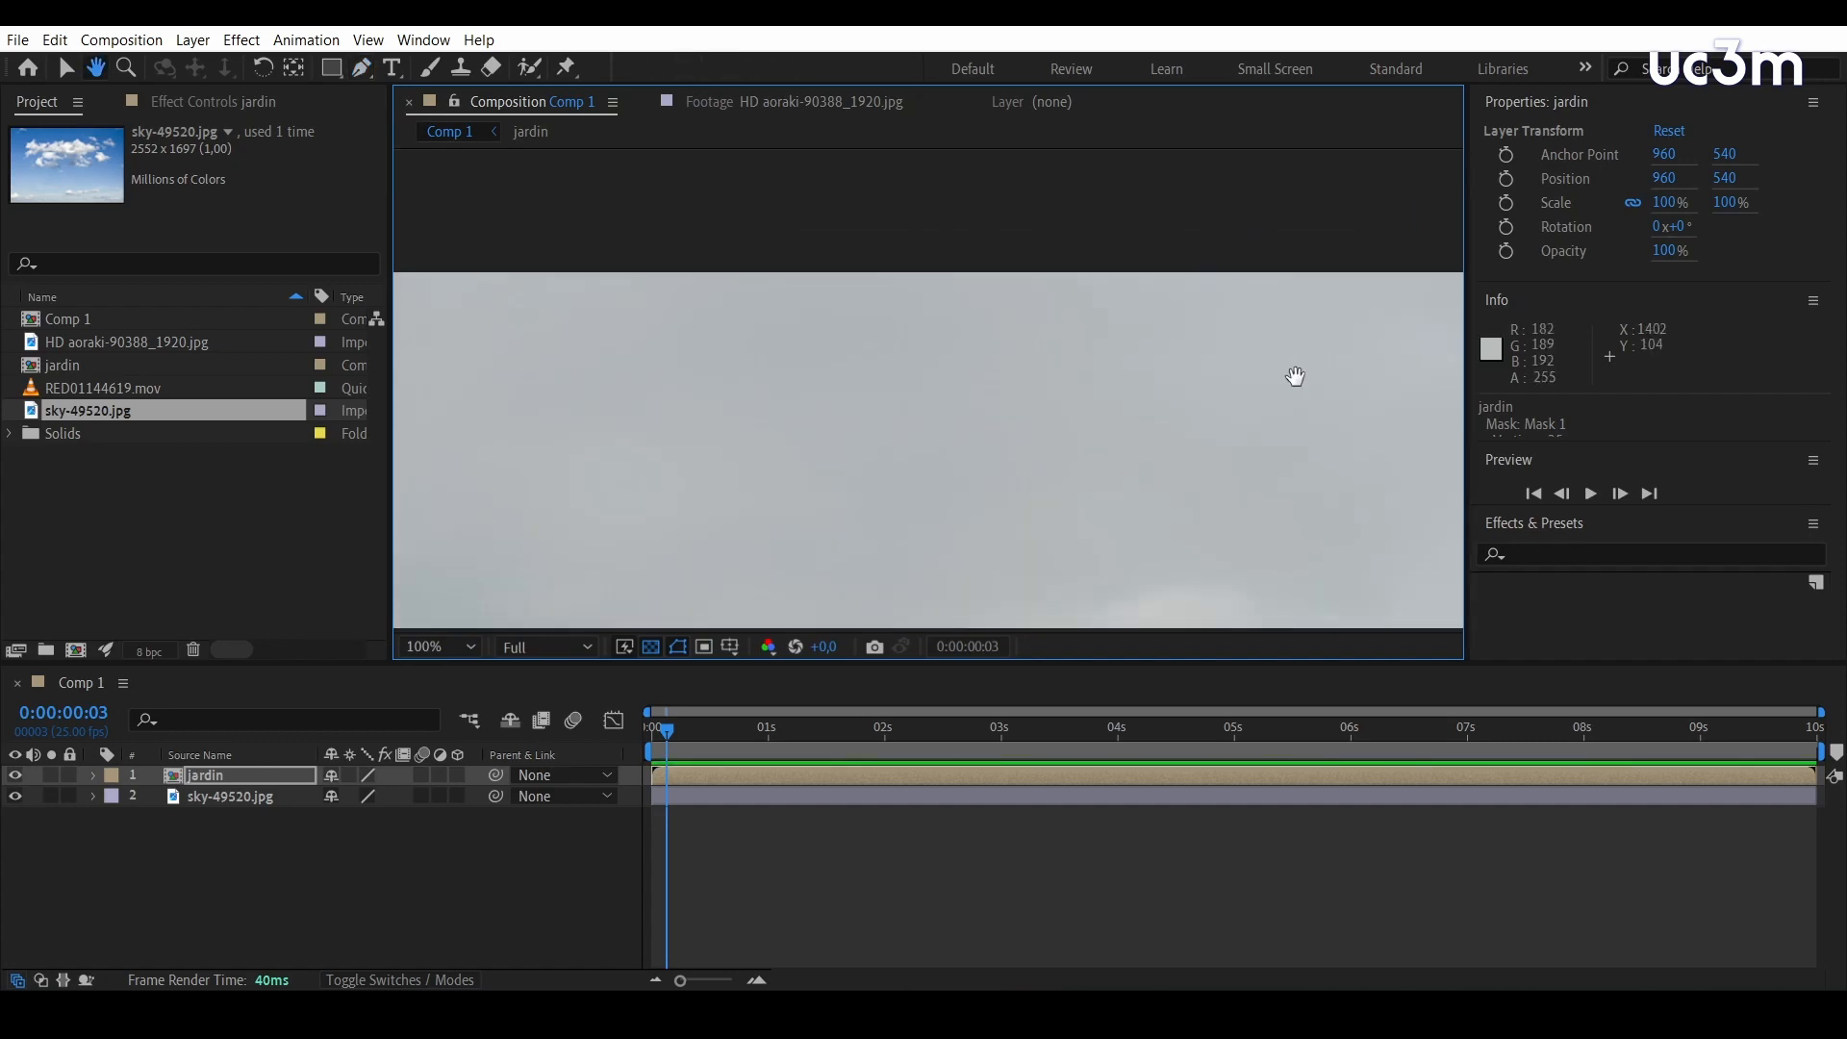
pyautogui.click(452, 258)
pyautogui.moveTo(586, 424); pyautogui.dragTo(770, 178)
pyautogui.click(641, 547)
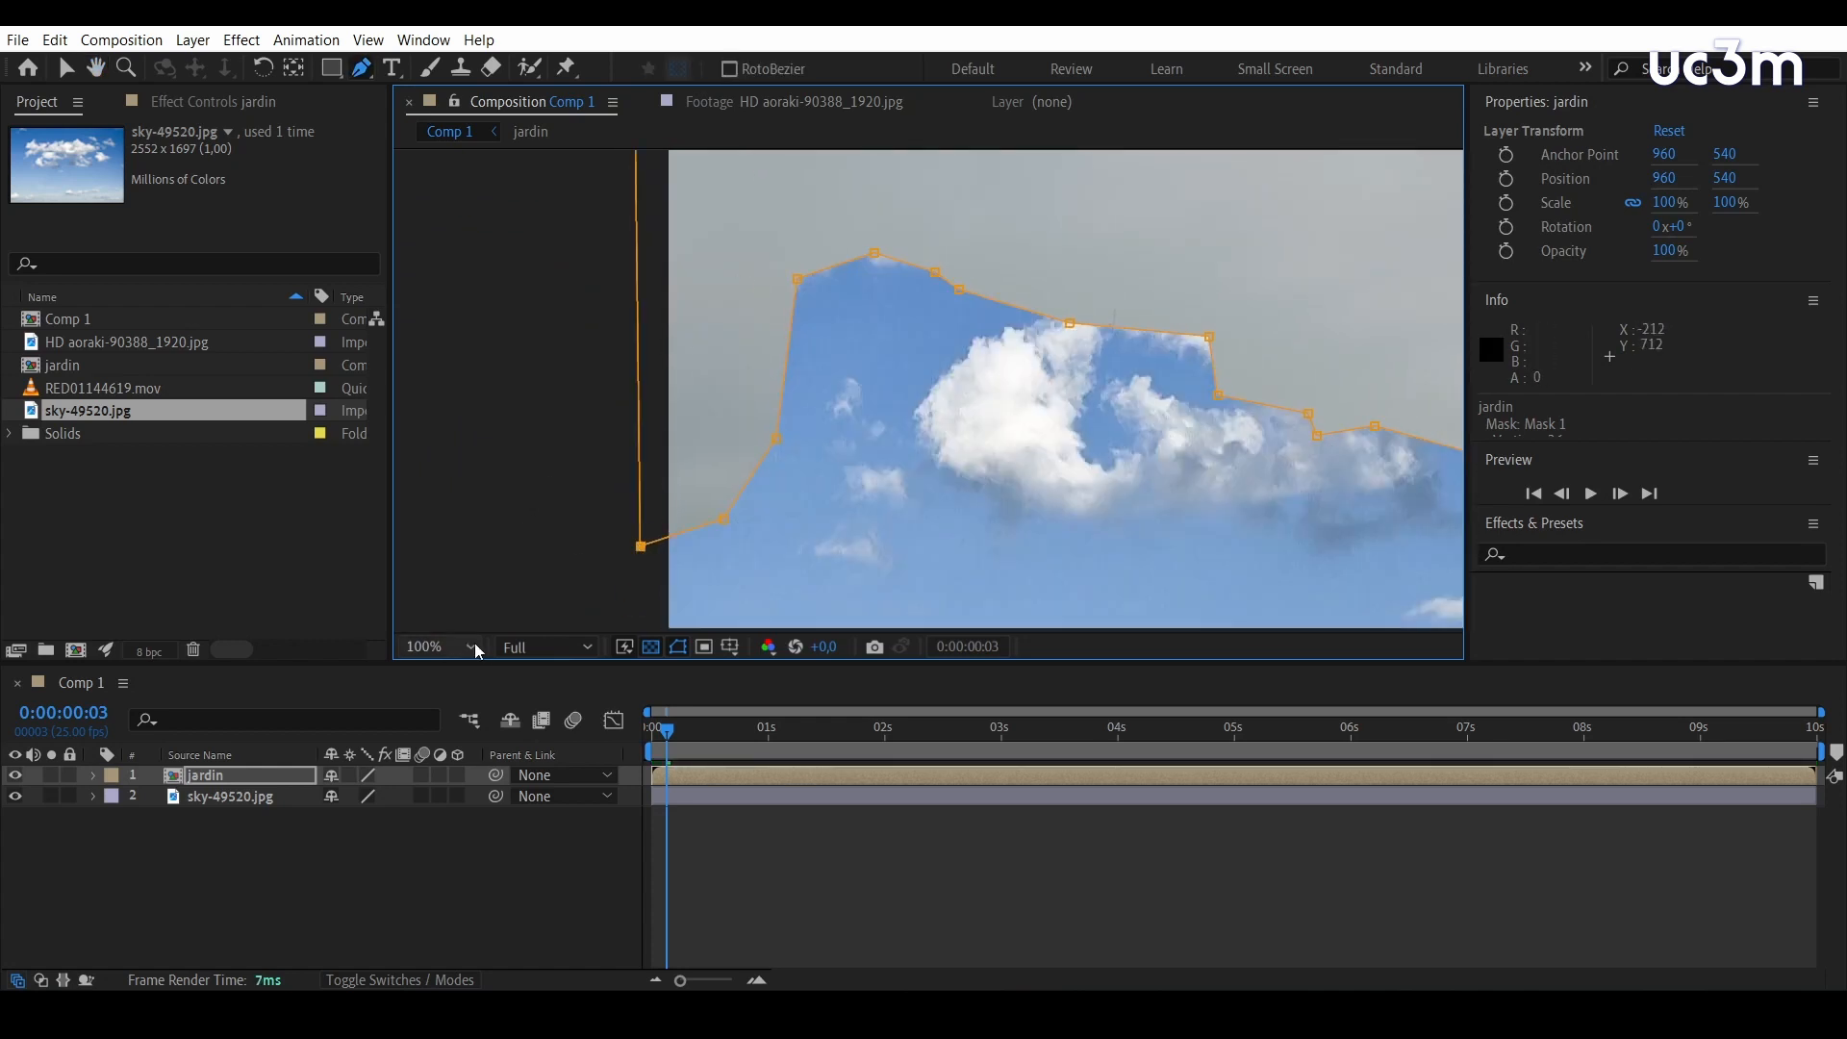
# Fit the composition in the viewer and invert Mask 1 of the jardin layer
pyautogui.click(477, 646)
pyautogui.click(439, 210)
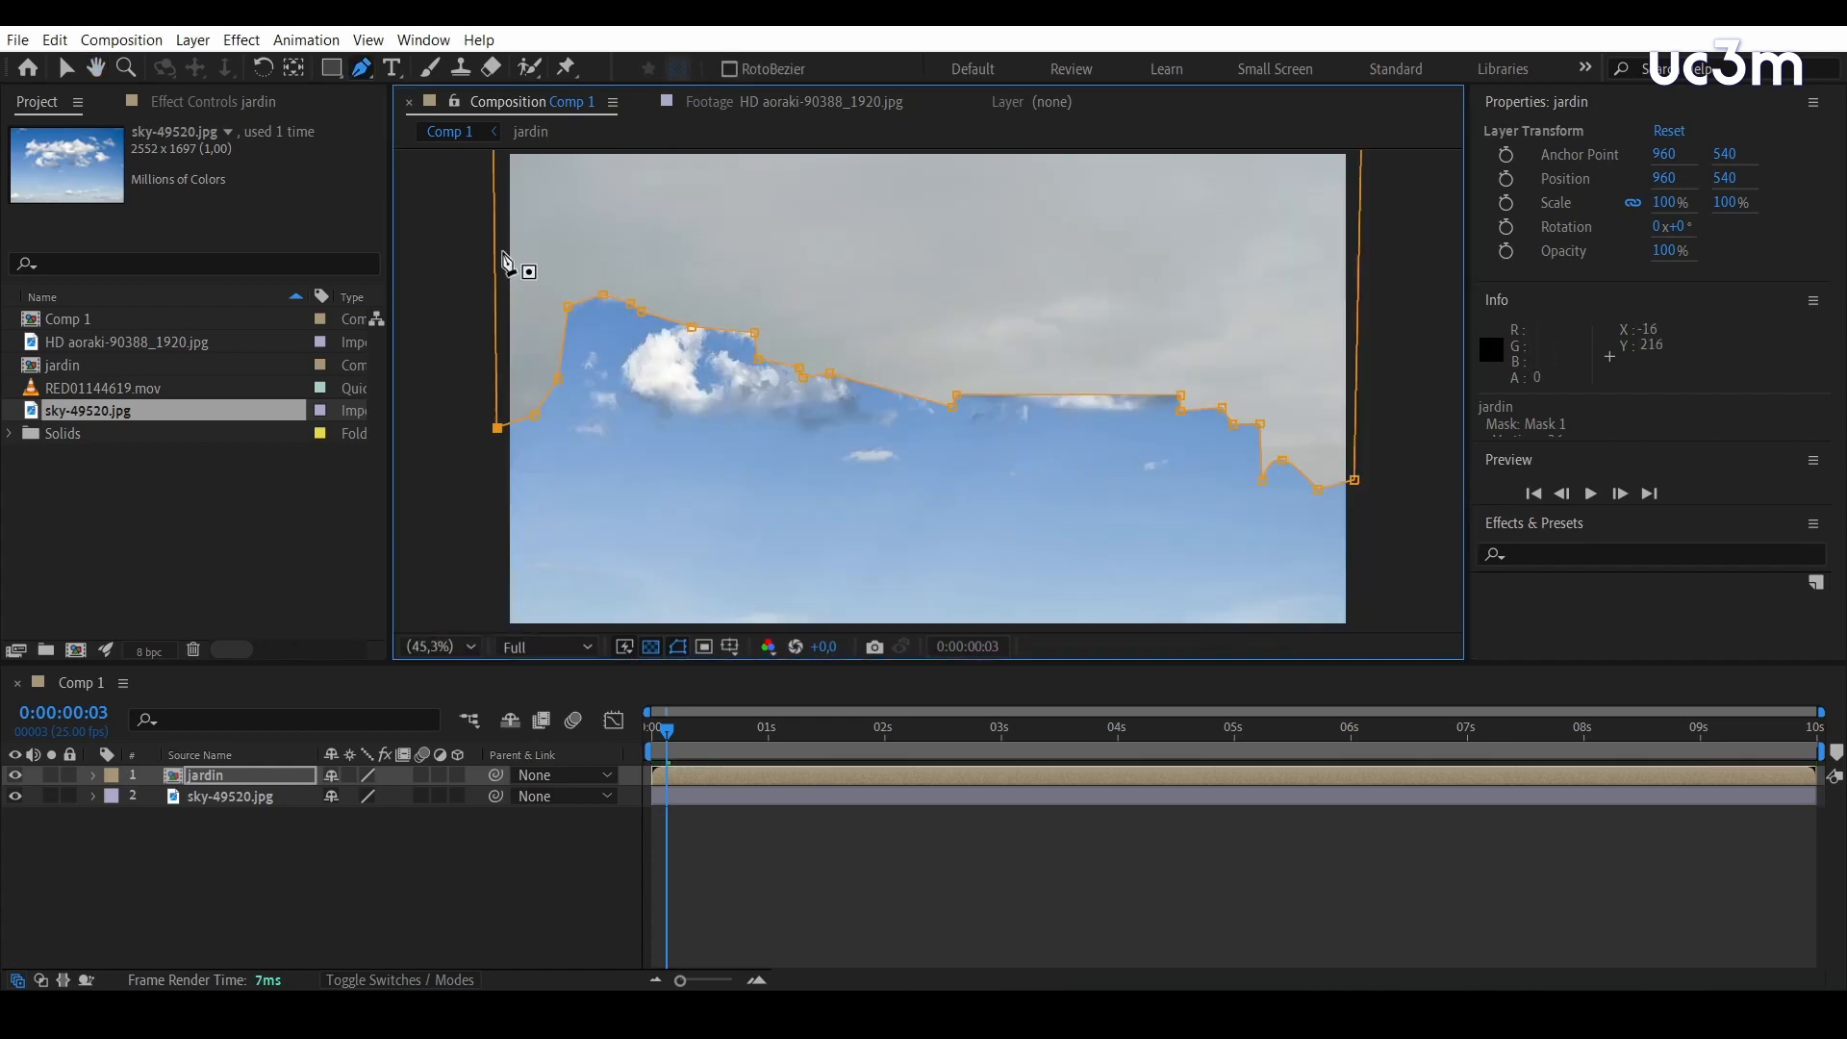
pyautogui.click(92, 775)
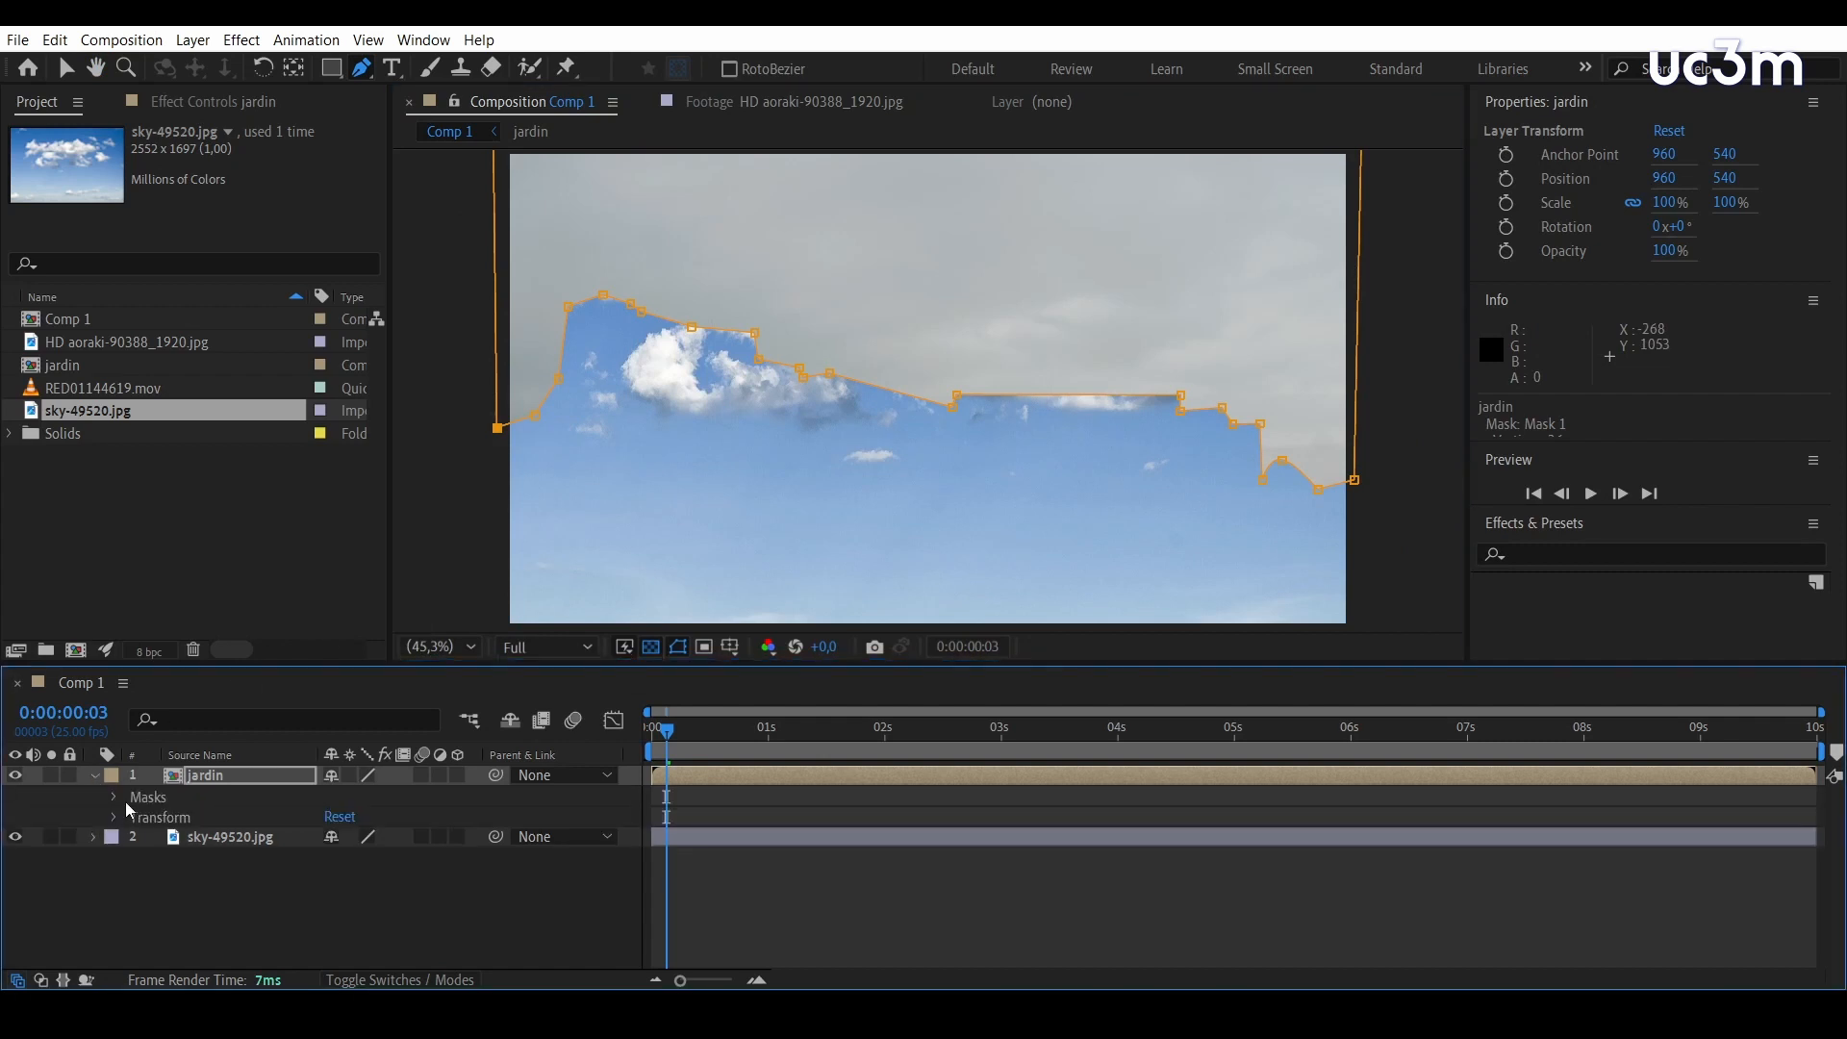
pyautogui.click(415, 818)
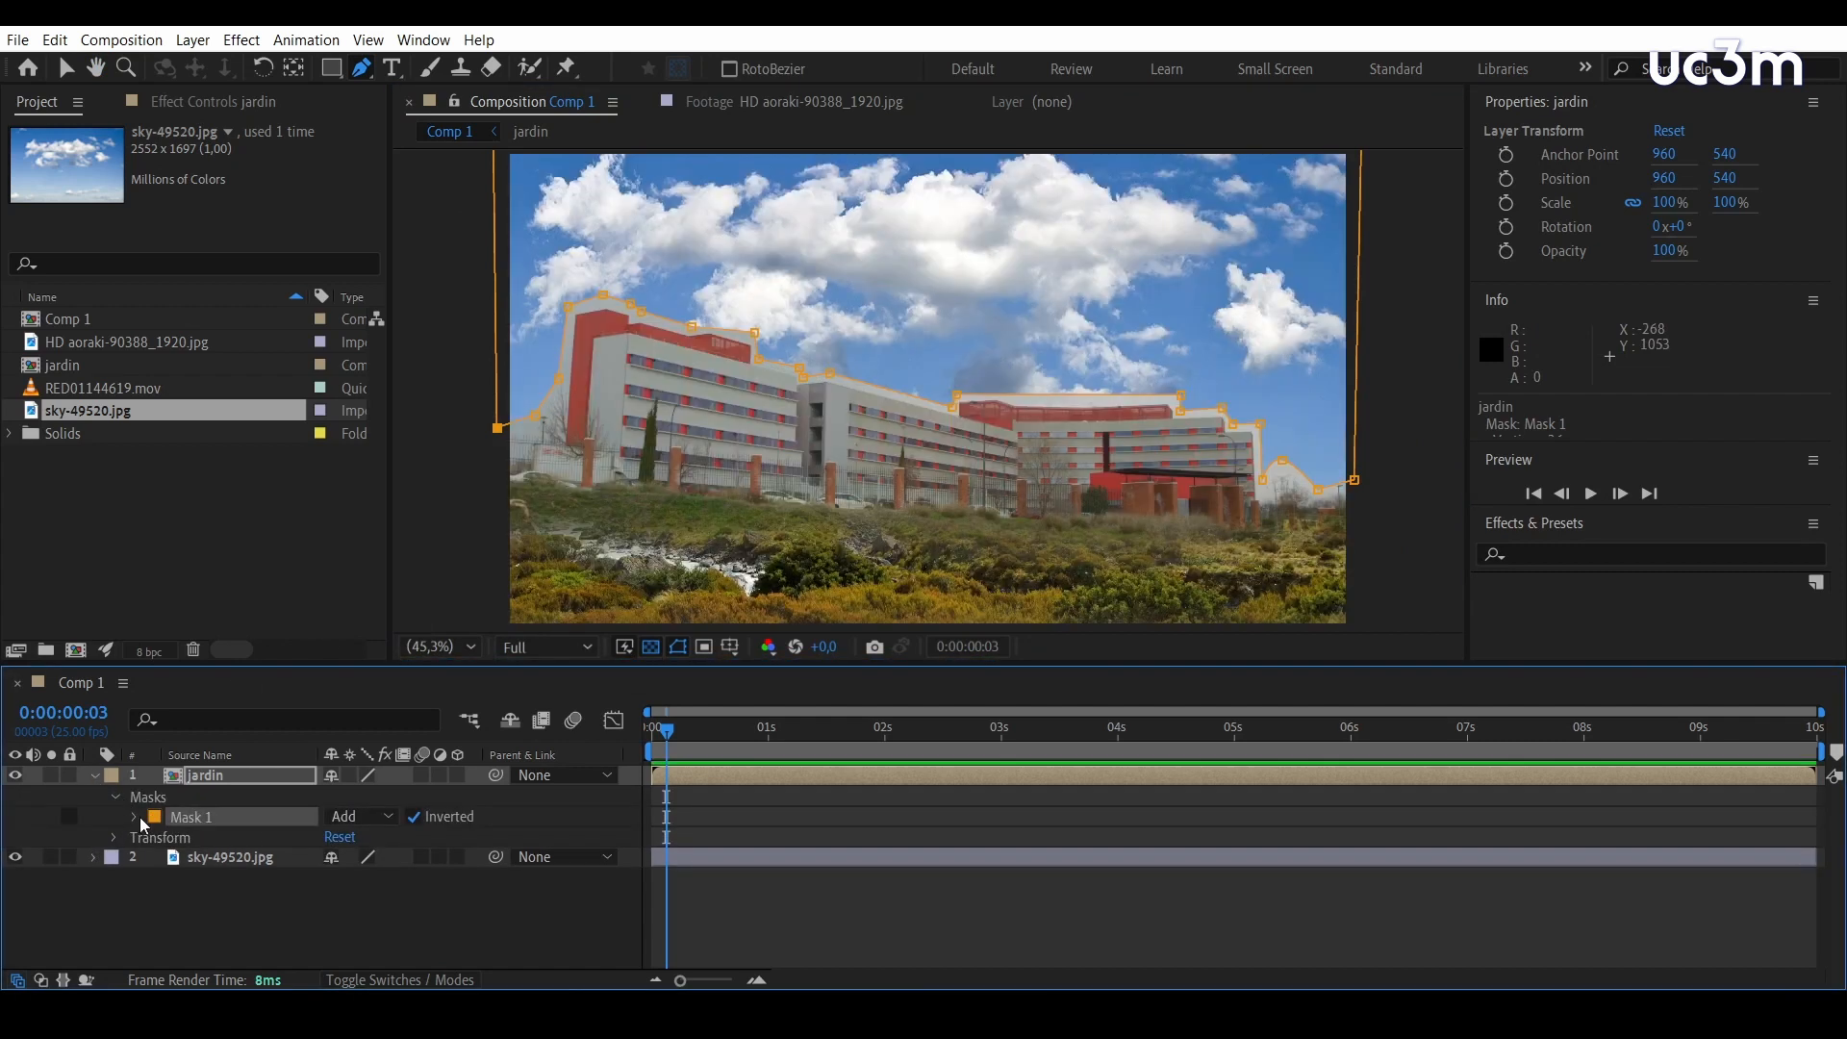
# Set the jardin layer's Mask 1 feather to 80 pixels and hide the mask outline in the viewer
pyautogui.click(134, 817)
pyautogui.moveTo(351, 858); pyautogui.dragTo(435, 862)
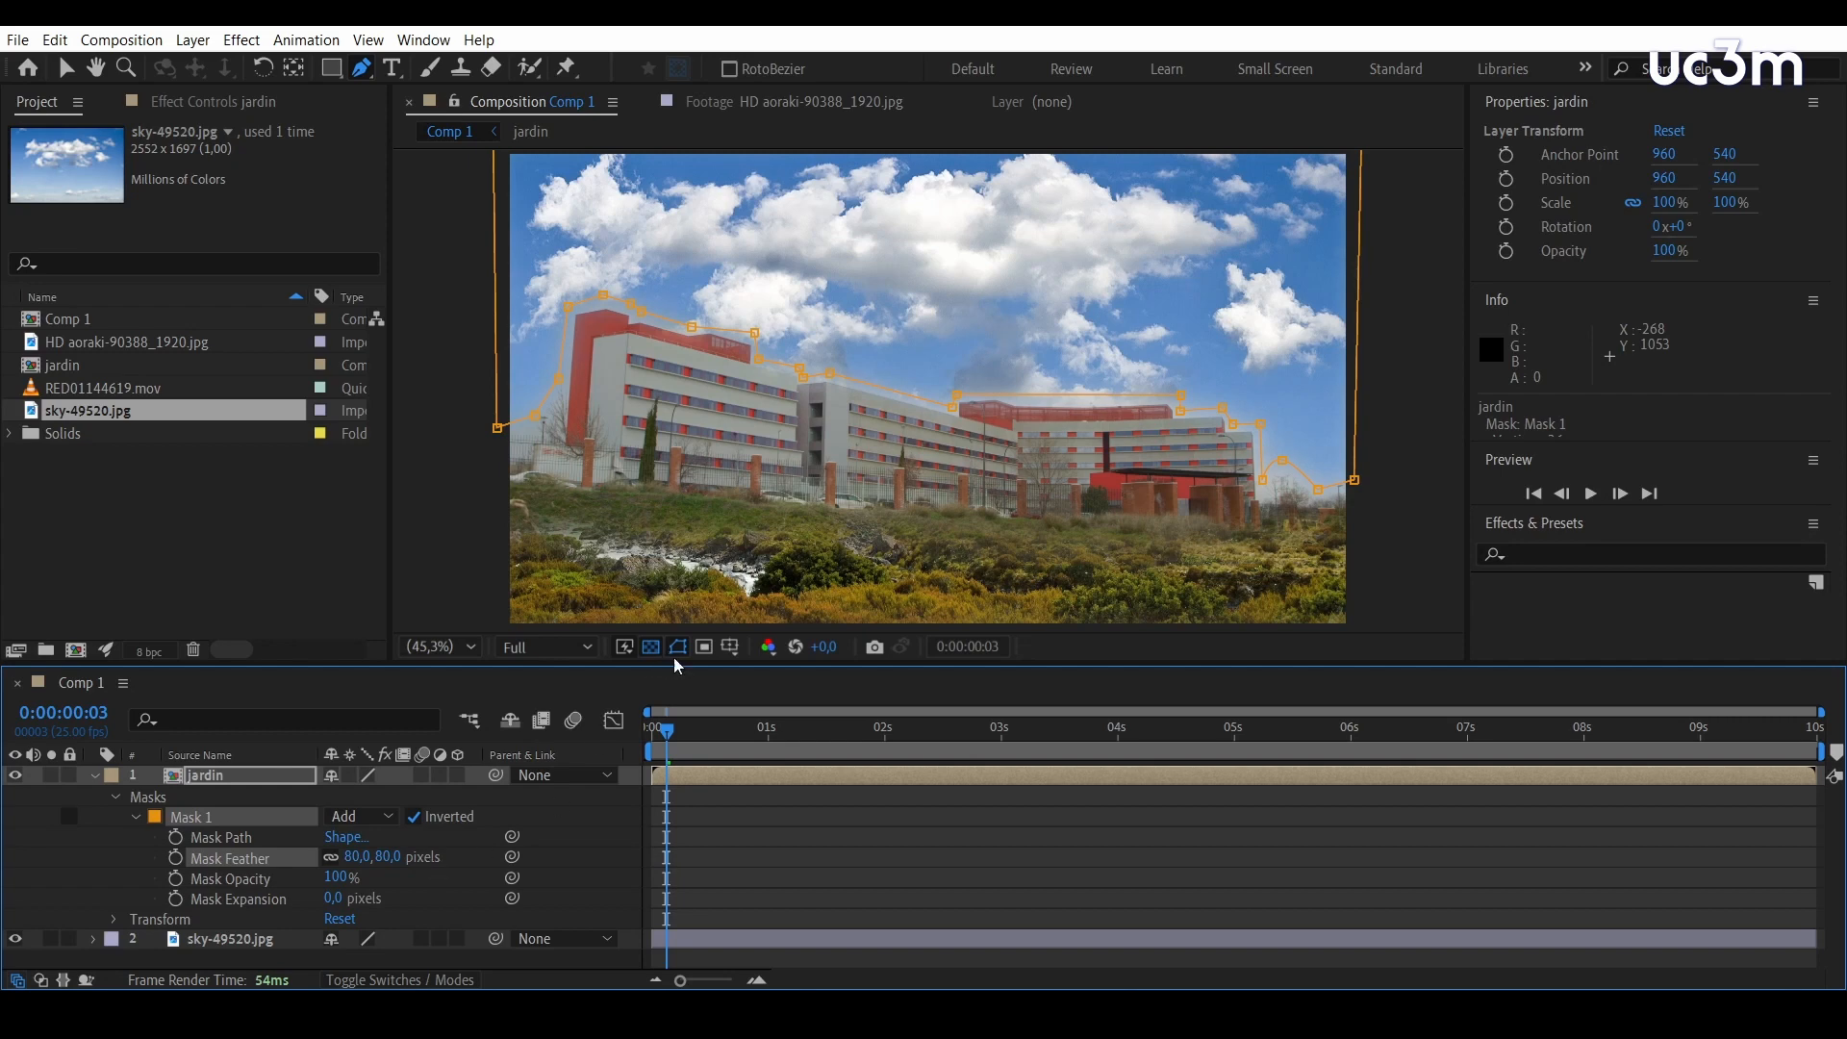
pyautogui.click(678, 646)
pyautogui.click(100, 776)
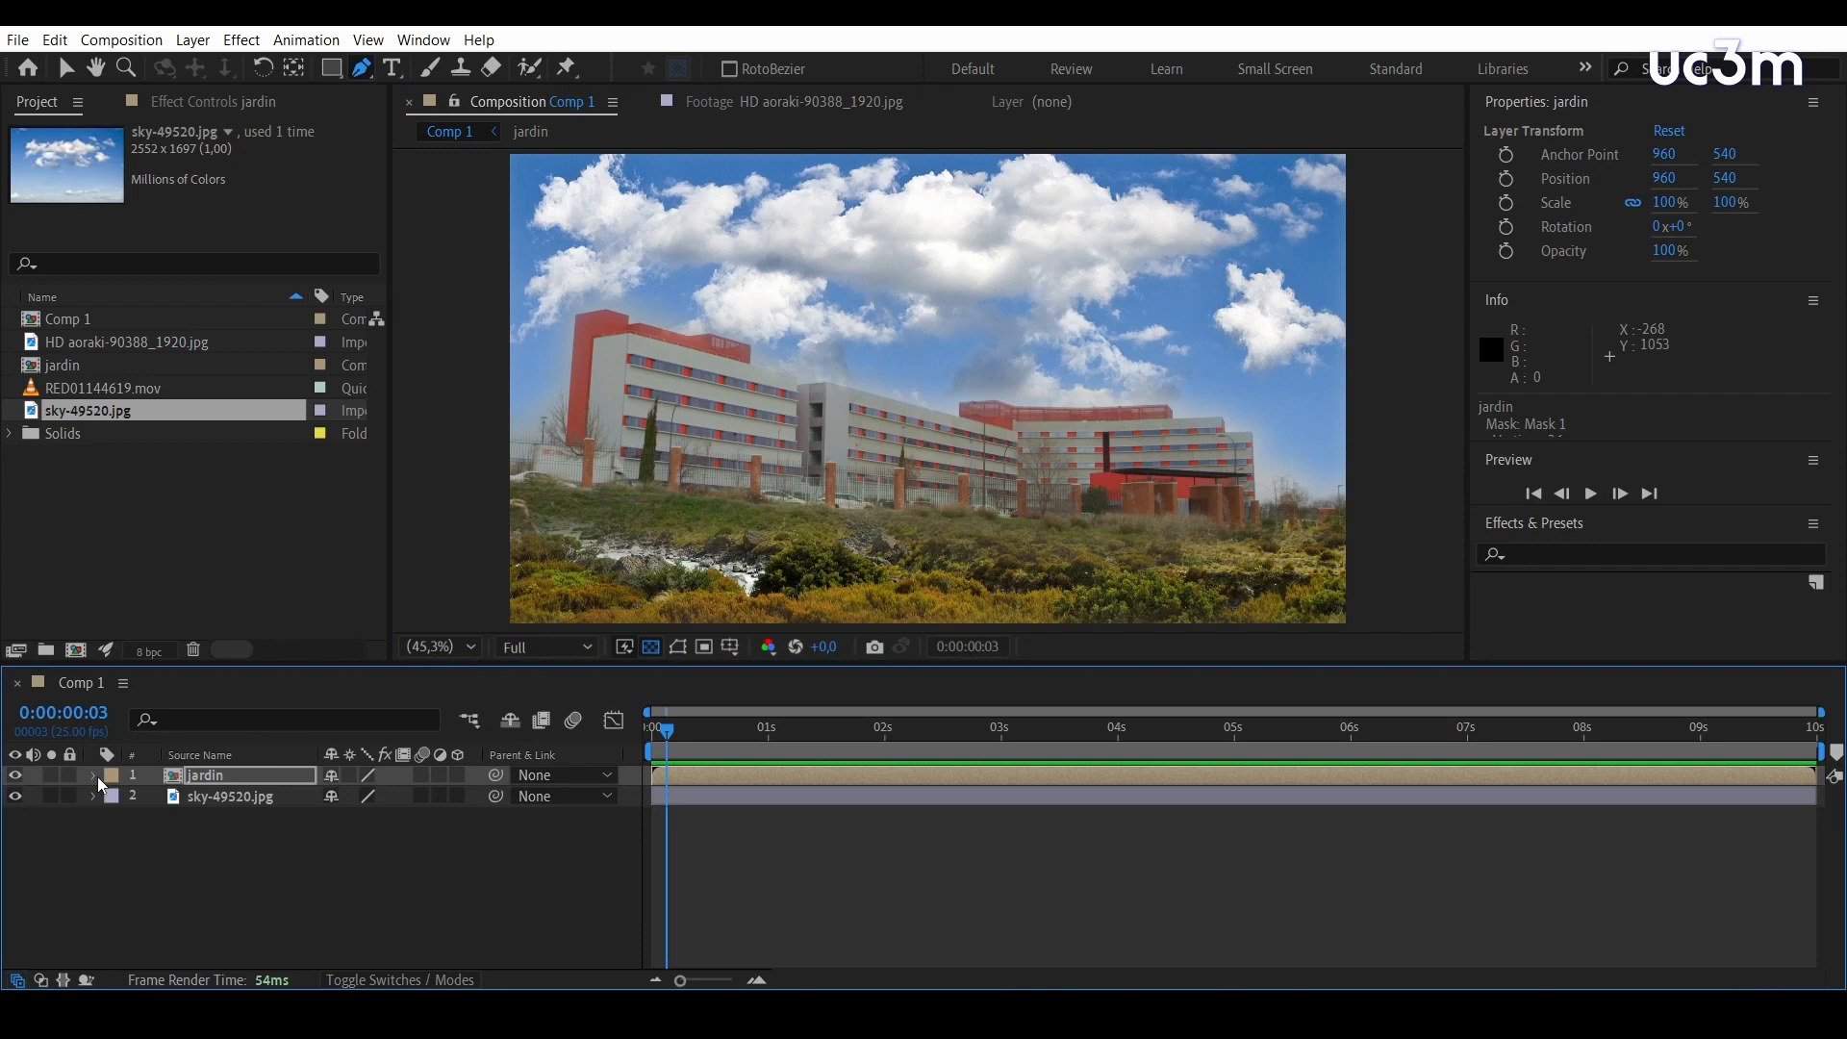
# Open the jardin composition and copy its RED01144619.mov layer
pyautogui.doubleClick(176, 785)
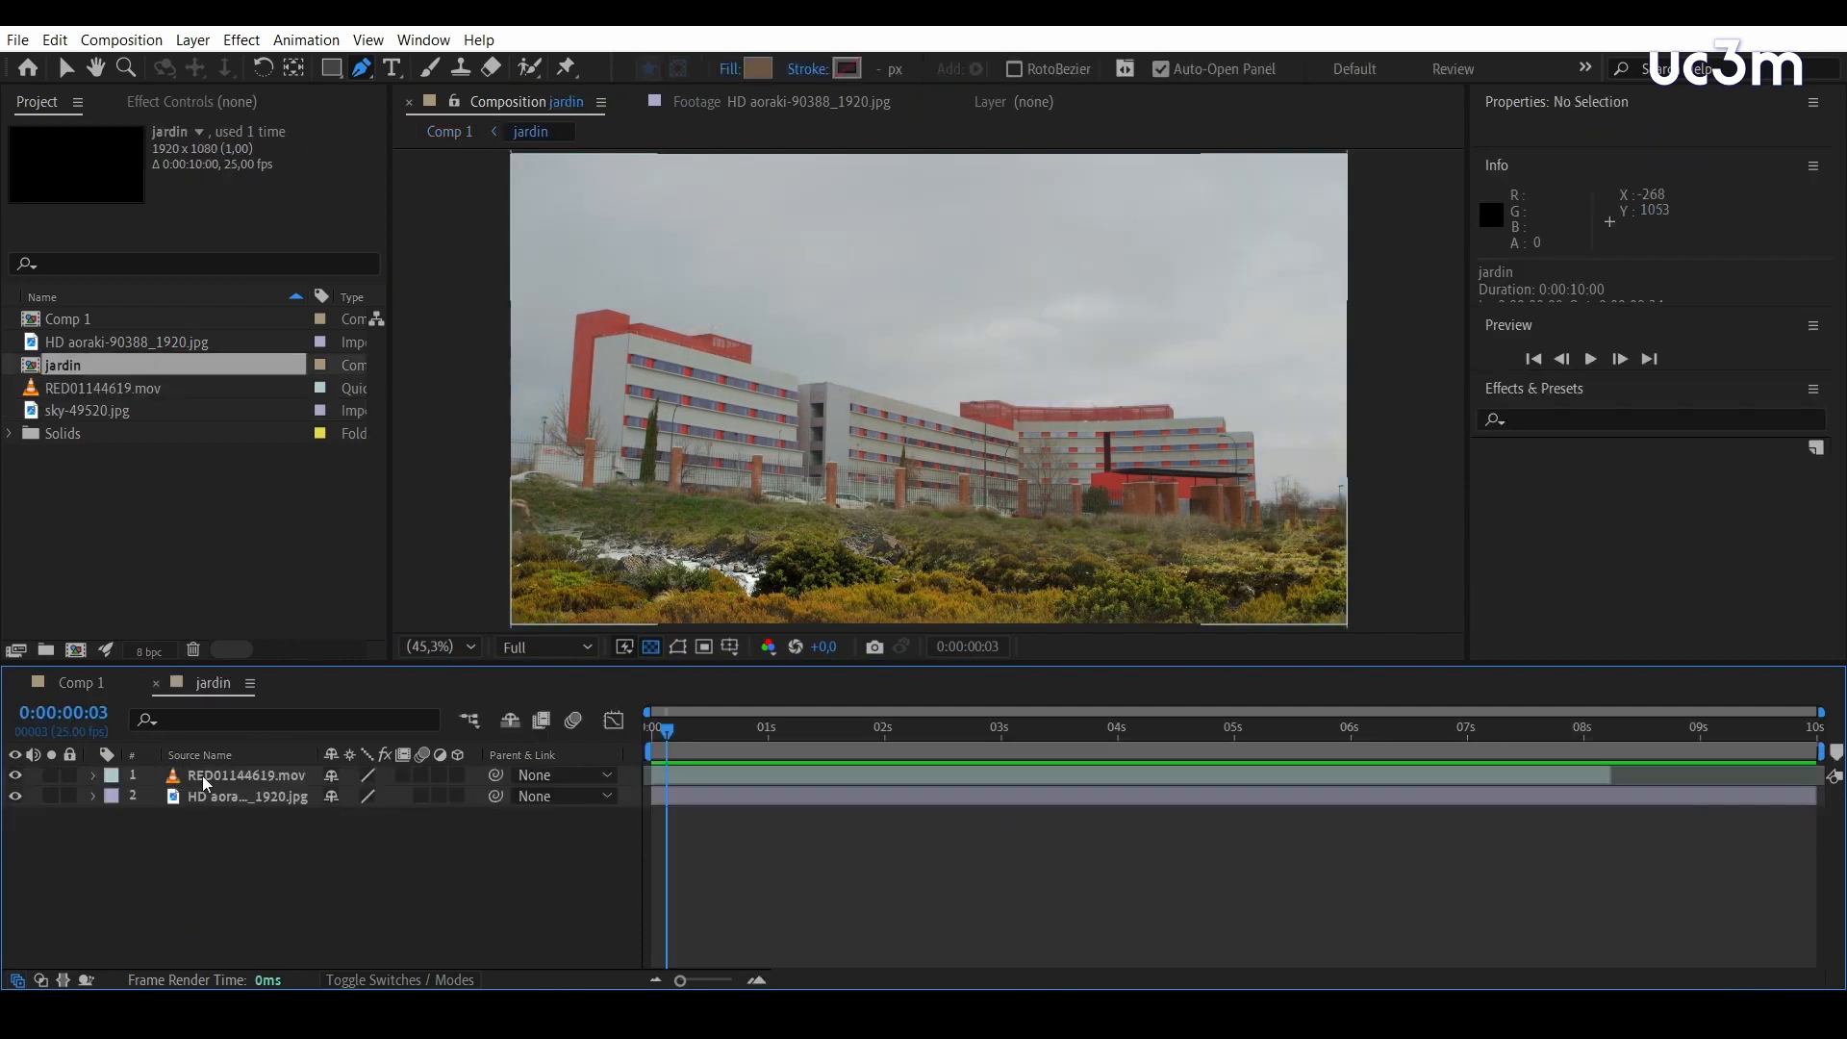
pyautogui.click(207, 784)
pyautogui.hotkey('ctrl', 'c')
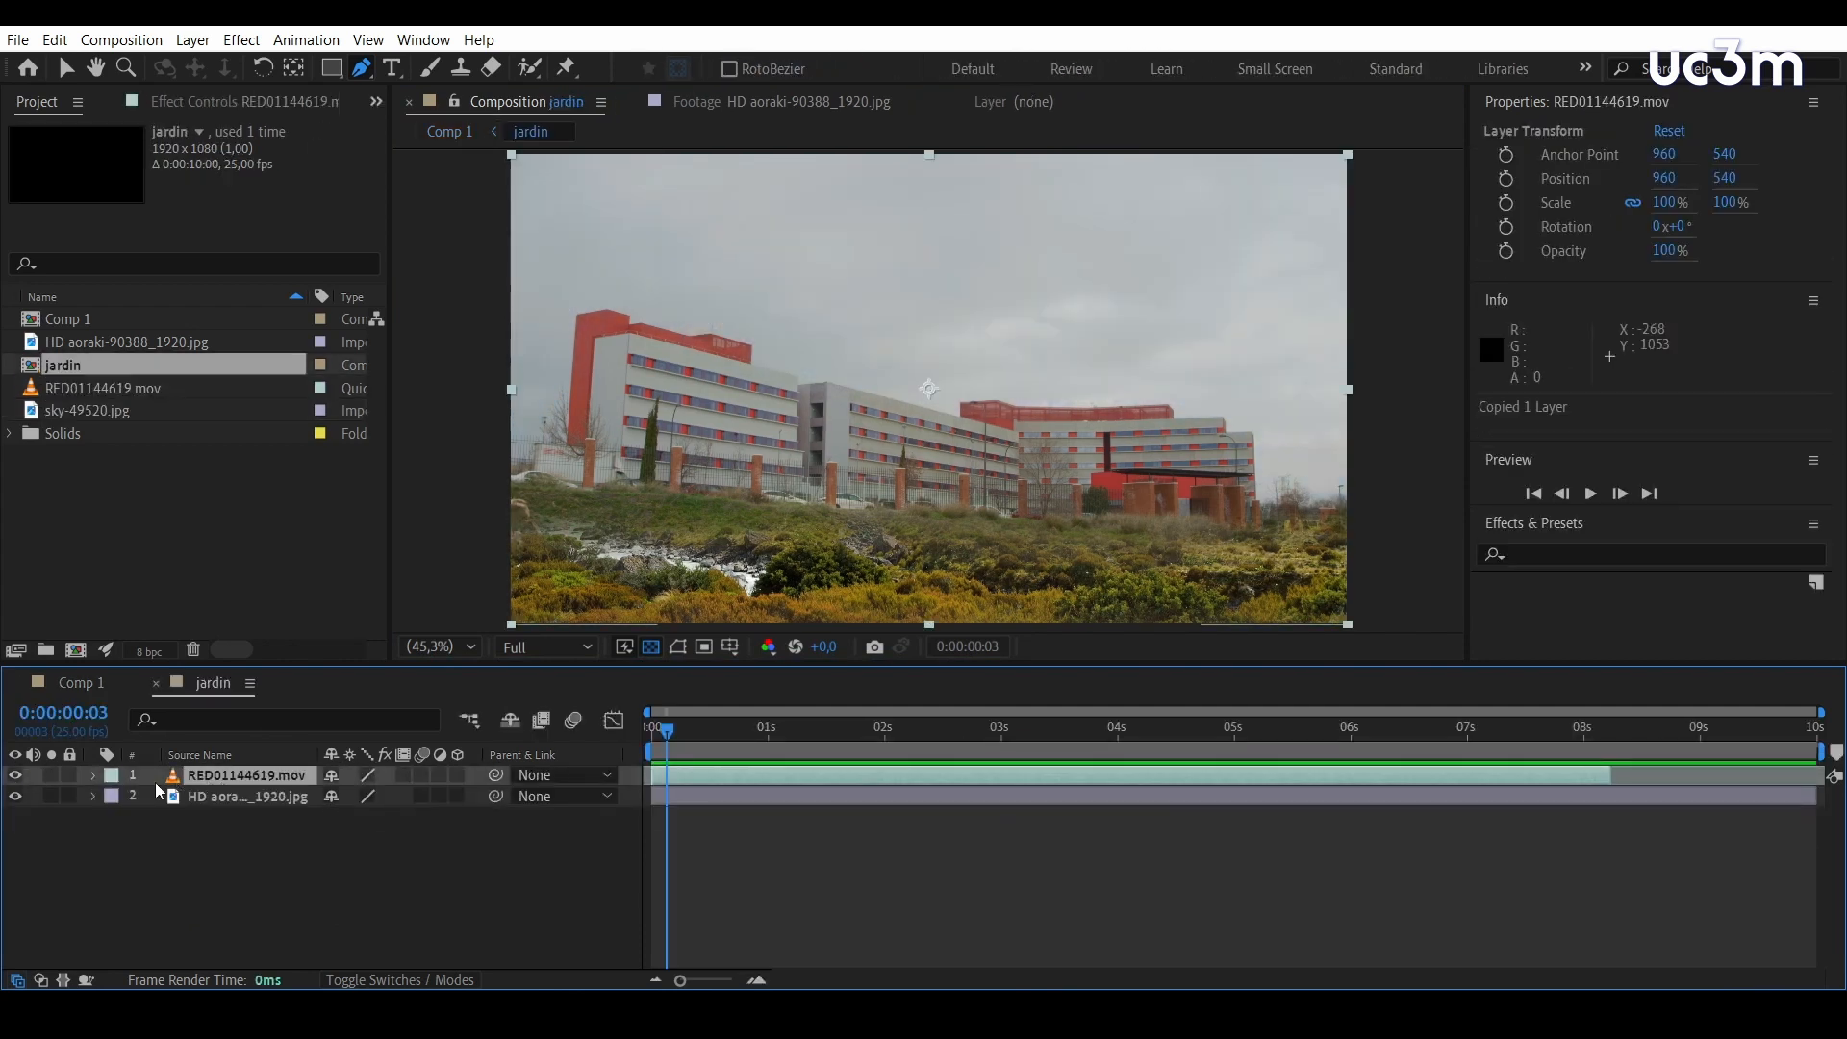
# Paste the copied RED01144619.mov layer above the jardin layer in Comp 1 and delete its masks
pyautogui.doubleClick(53, 322)
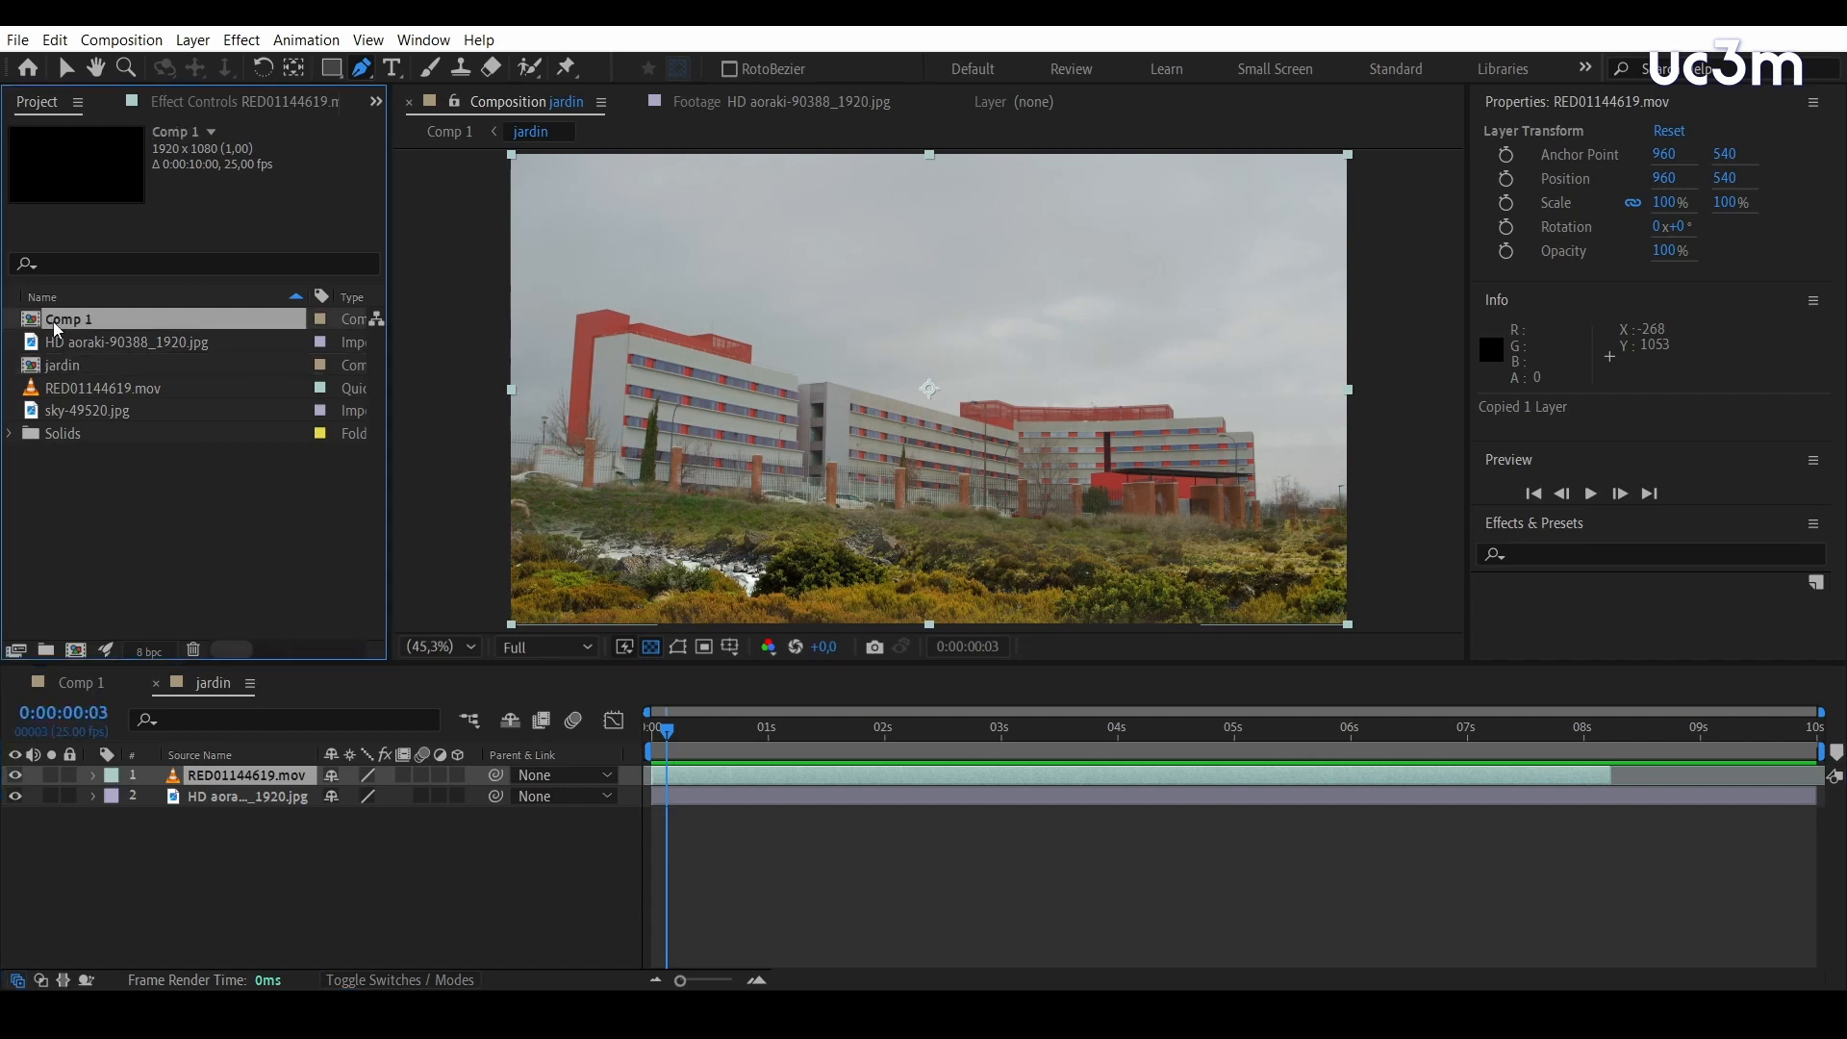
pyautogui.click(117, 877)
pyautogui.hotkey('ctrl', 'v')
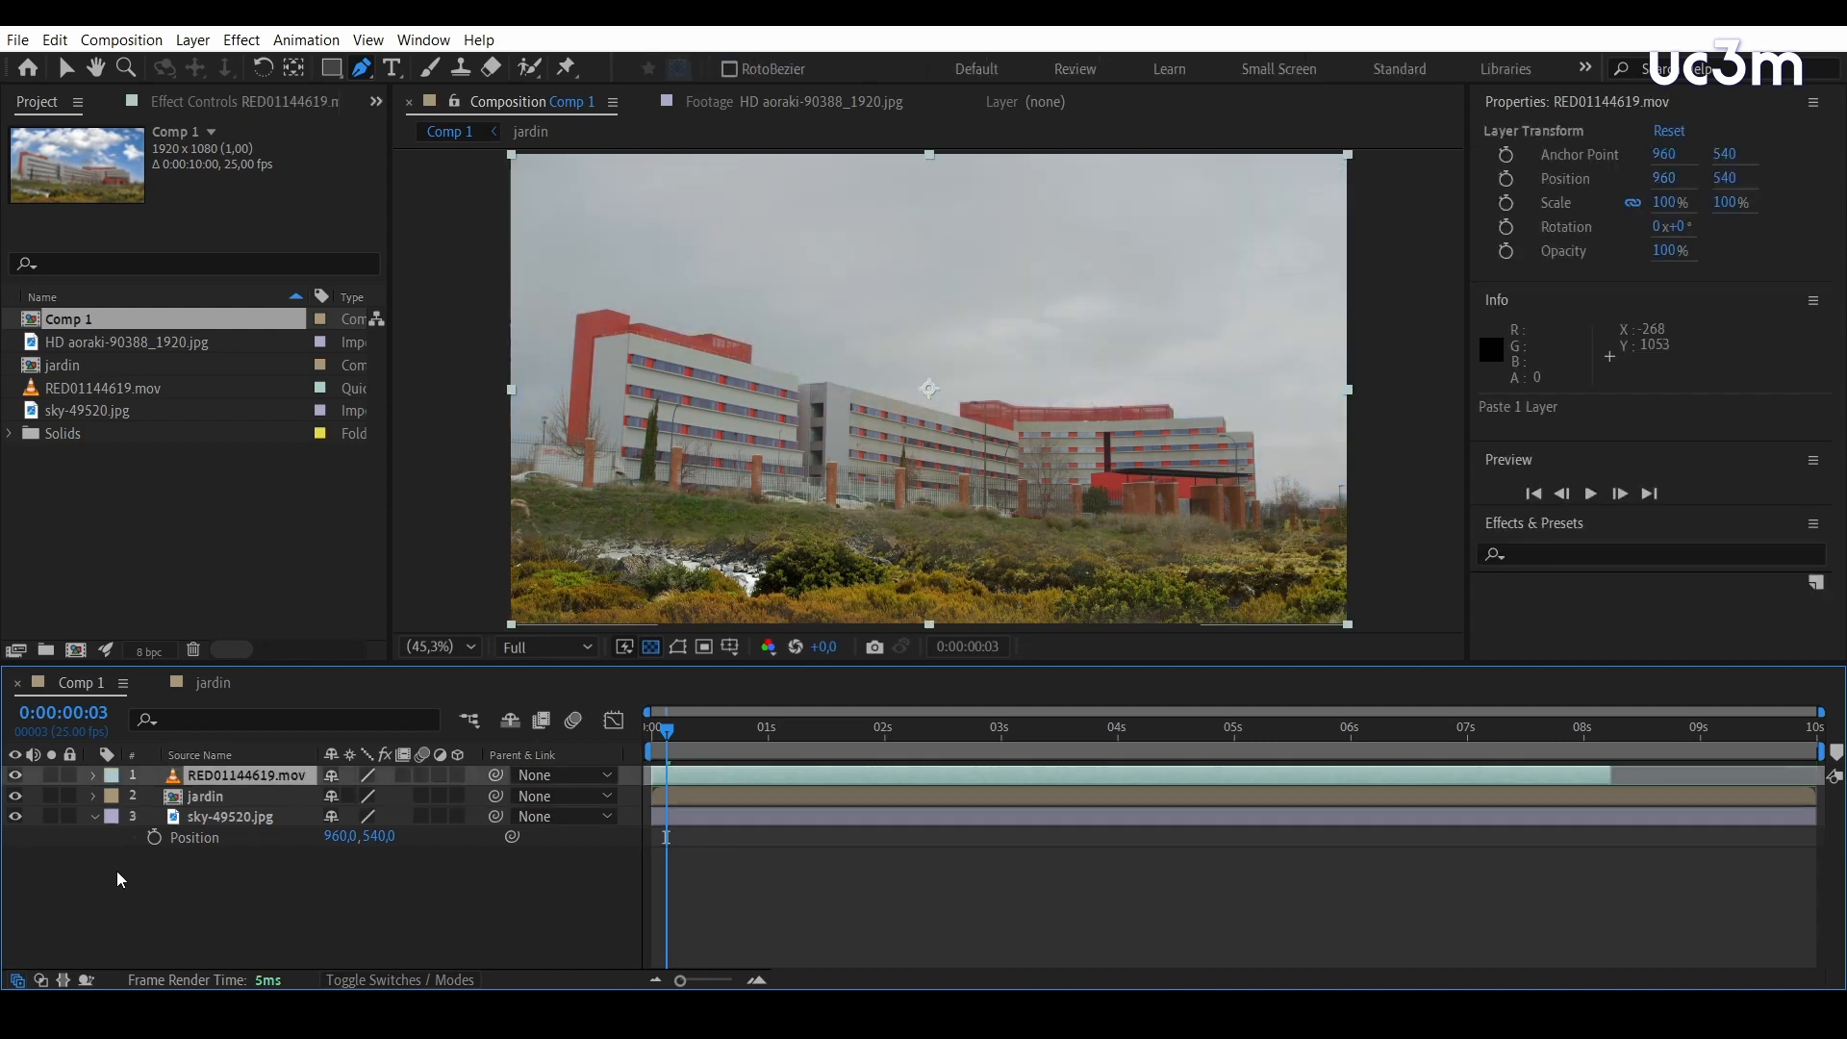
pyautogui.press('Home')
pyautogui.click(94, 776)
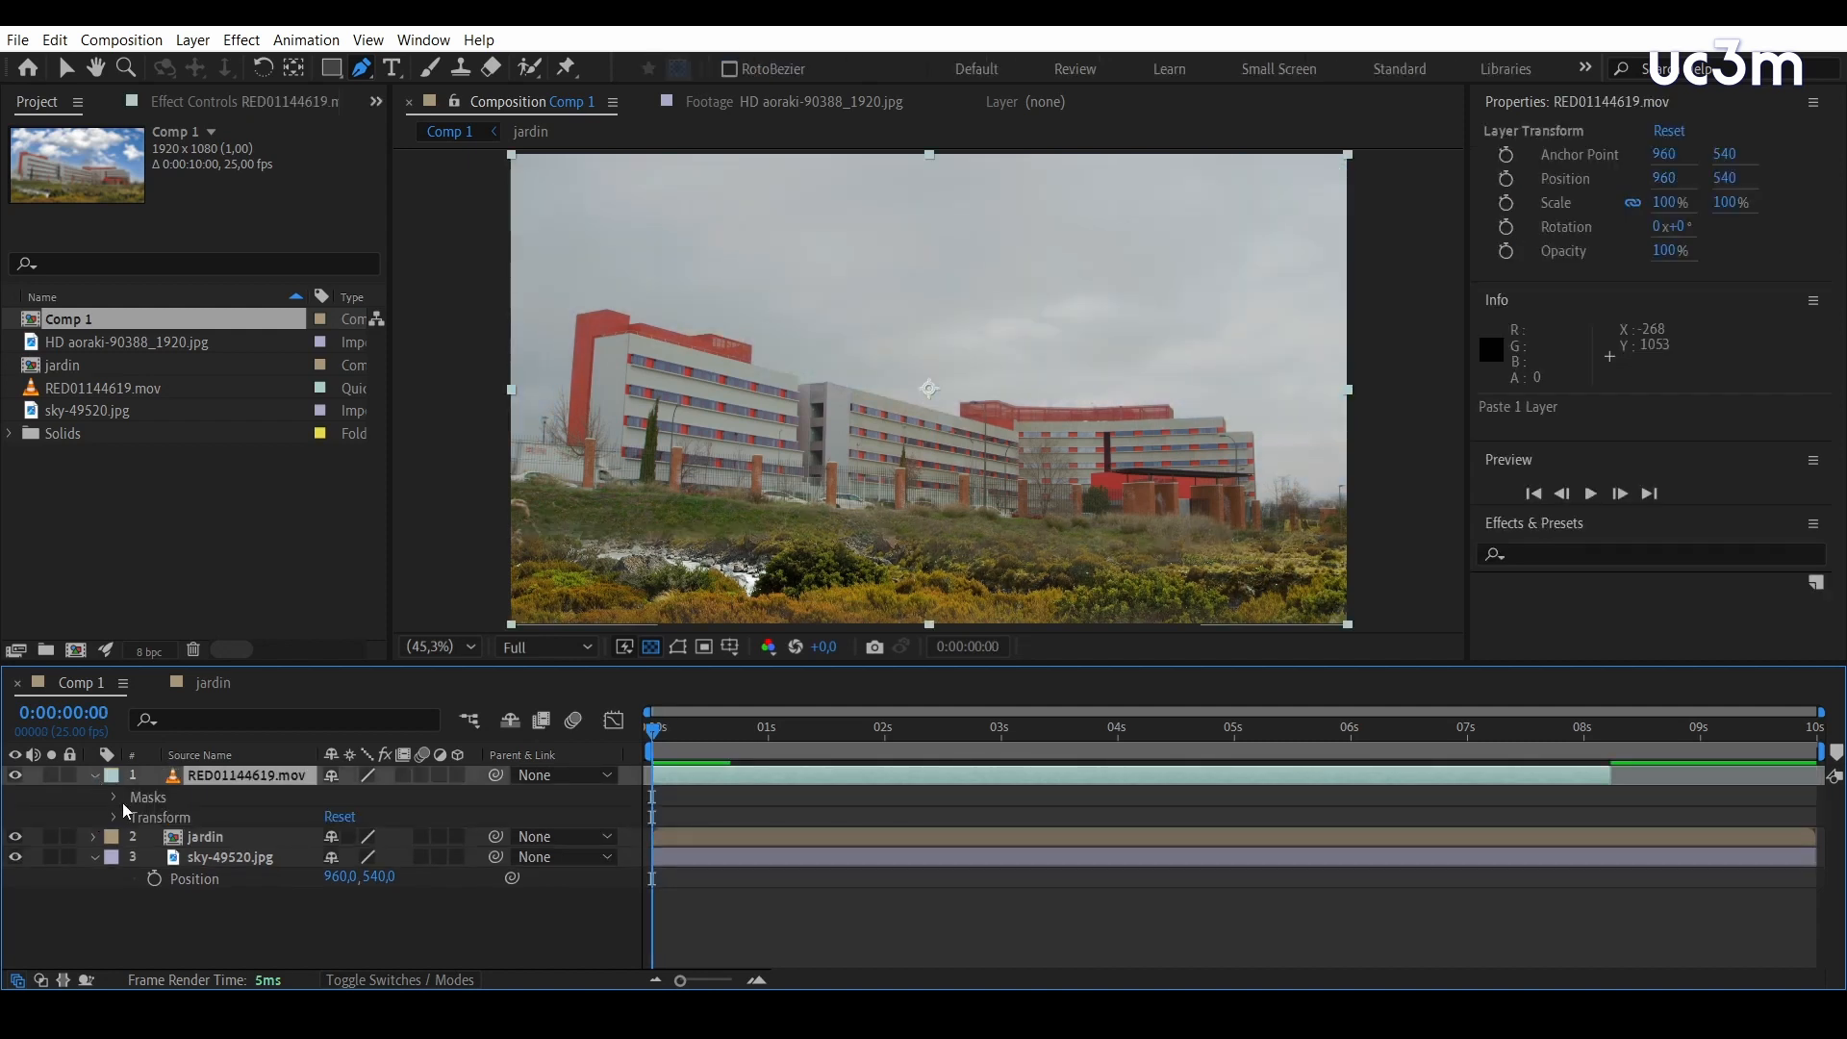
pyautogui.press('Delete')
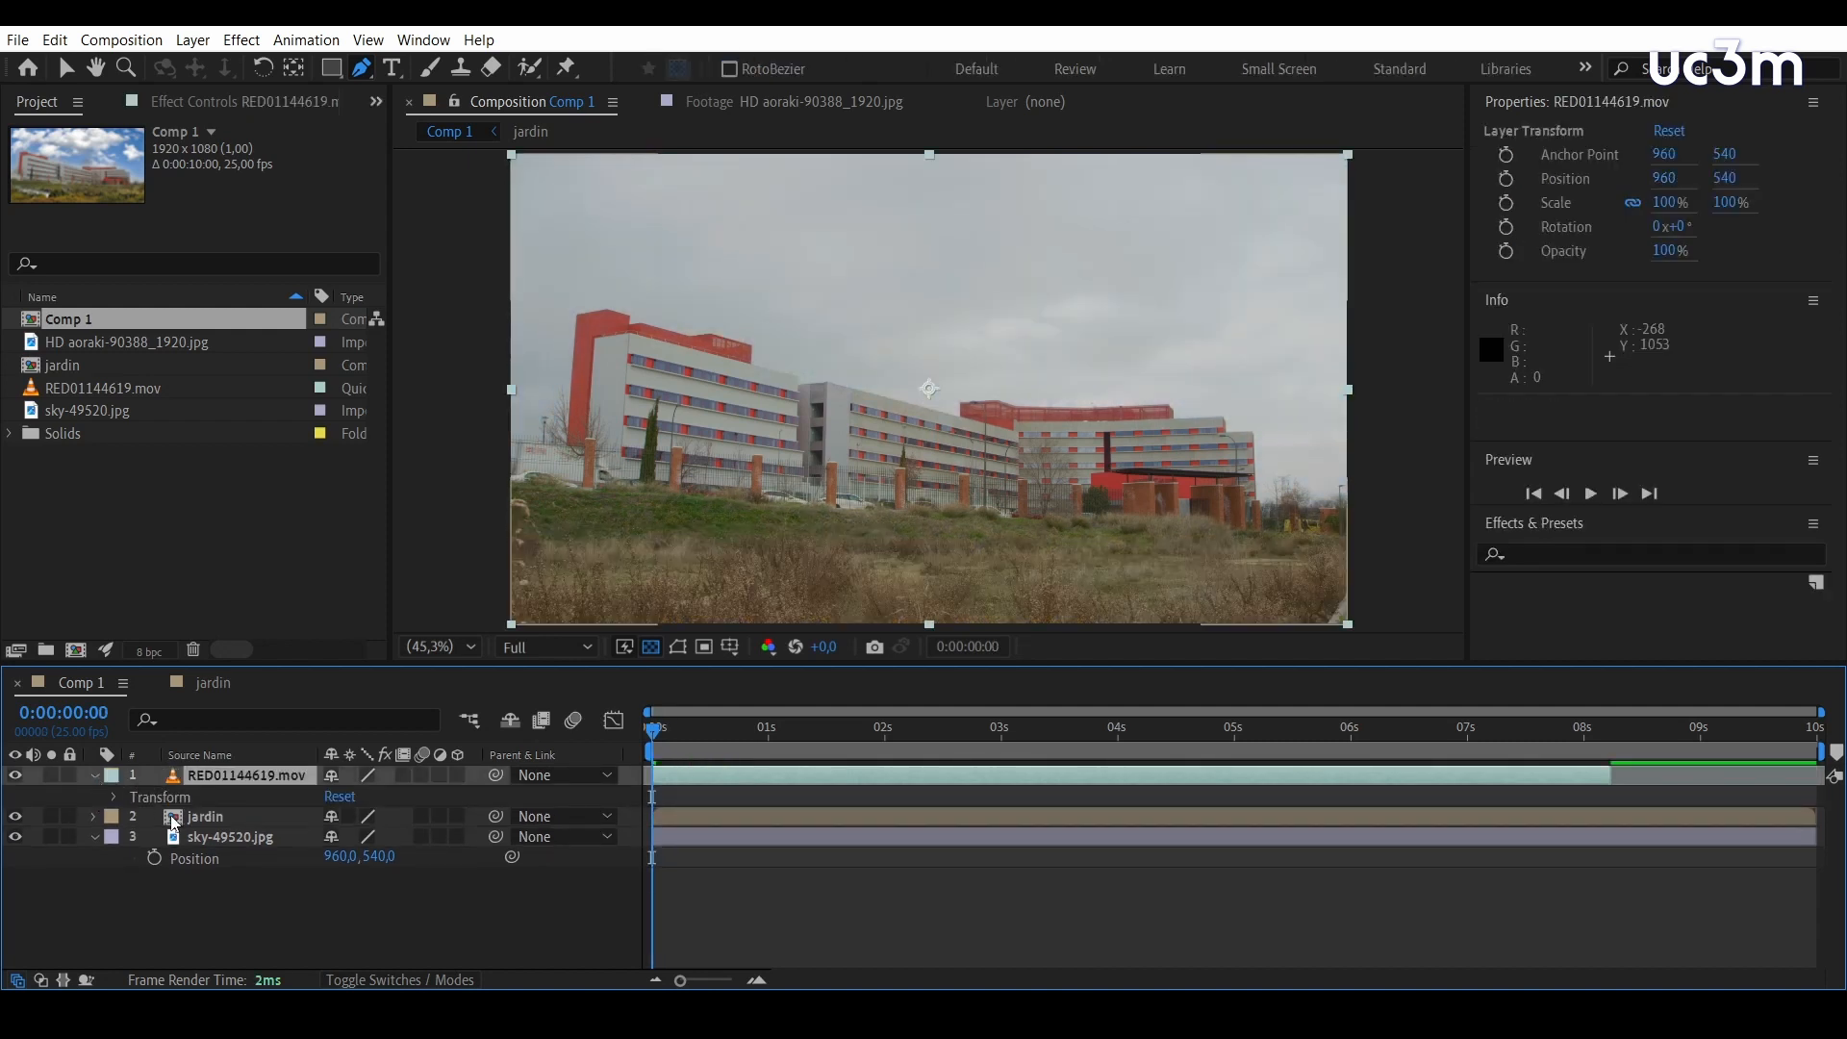
pyautogui.click(93, 776)
# Lower the opacity of the unmasked RED01144619.mov layer in Comp 1 to 57%
pyautogui.click(235, 777)
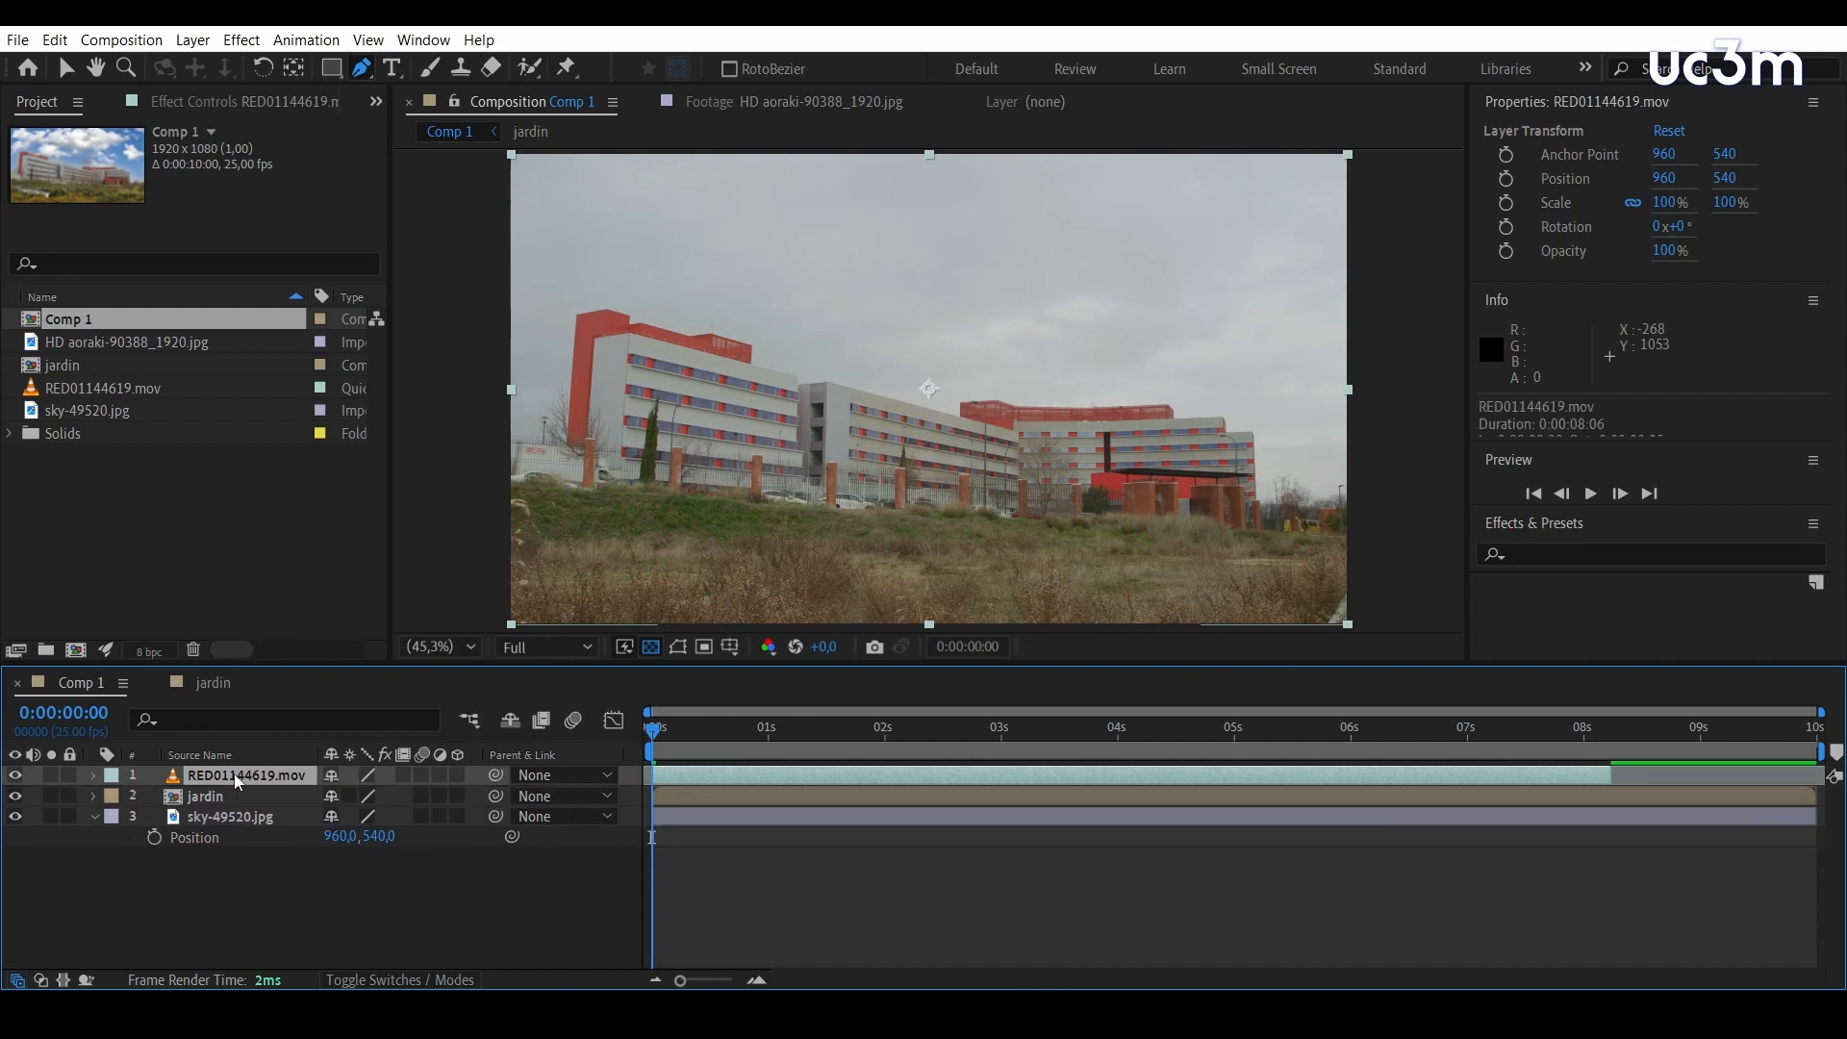
pyautogui.press('t')
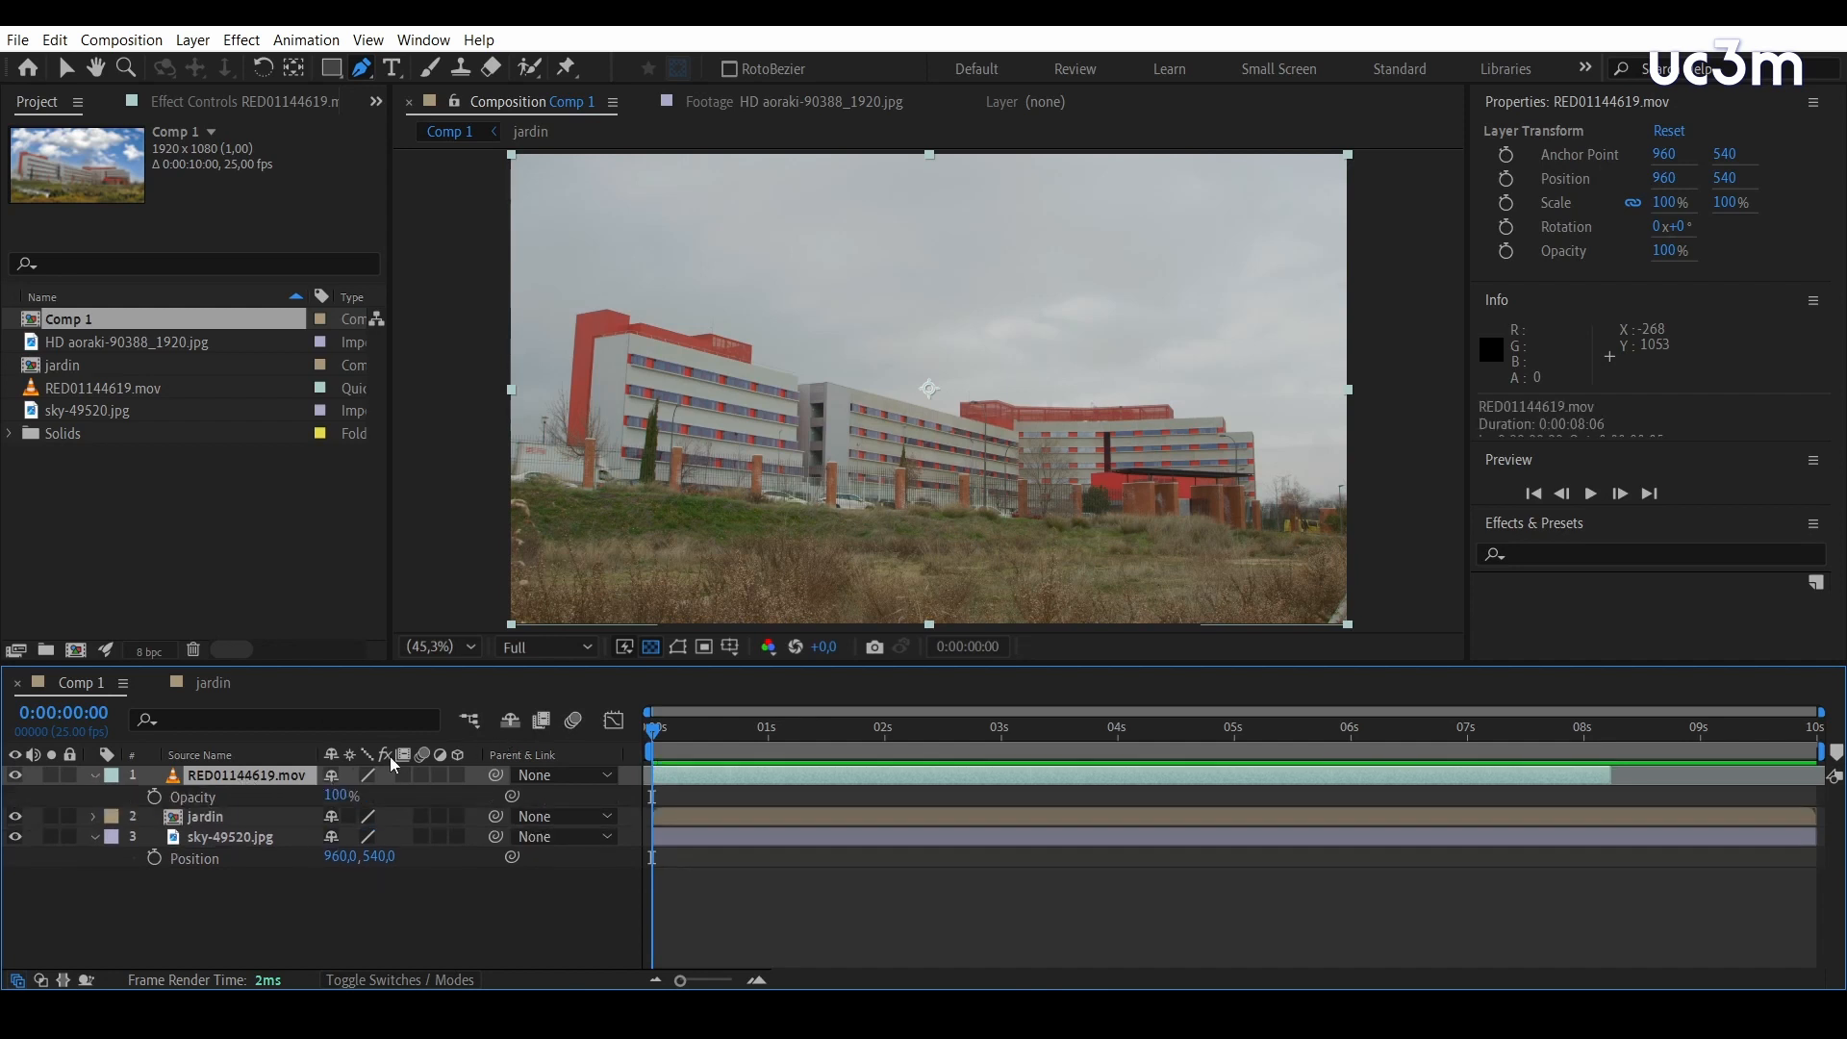
pyautogui.moveTo(337, 798); pyautogui.dragTo(277, 797)
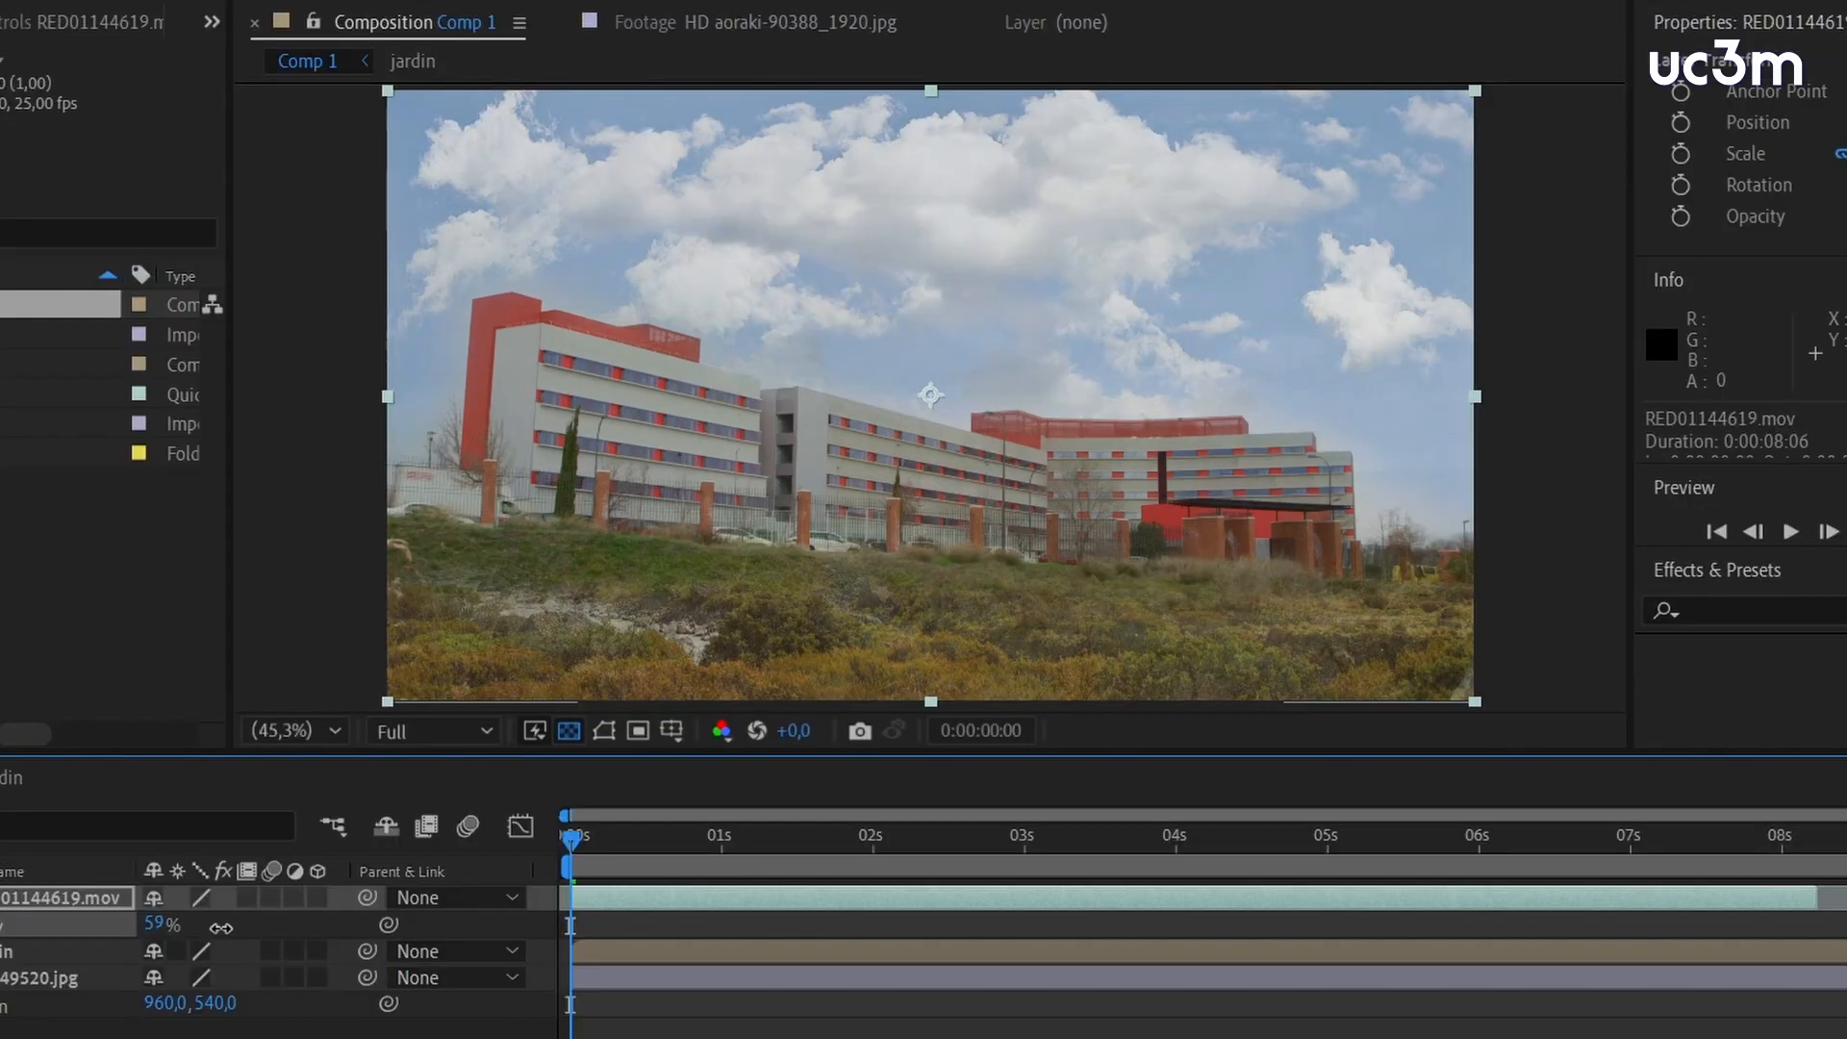
pyautogui.moveTo(221, 927); pyautogui.dragTo(218, 926)
# Animate the sky-49520.jpg layer's position from 960, 540 at the start to 1002, 497 at 0:00:08:05, and preview the motion
pyautogui.click(52, 977)
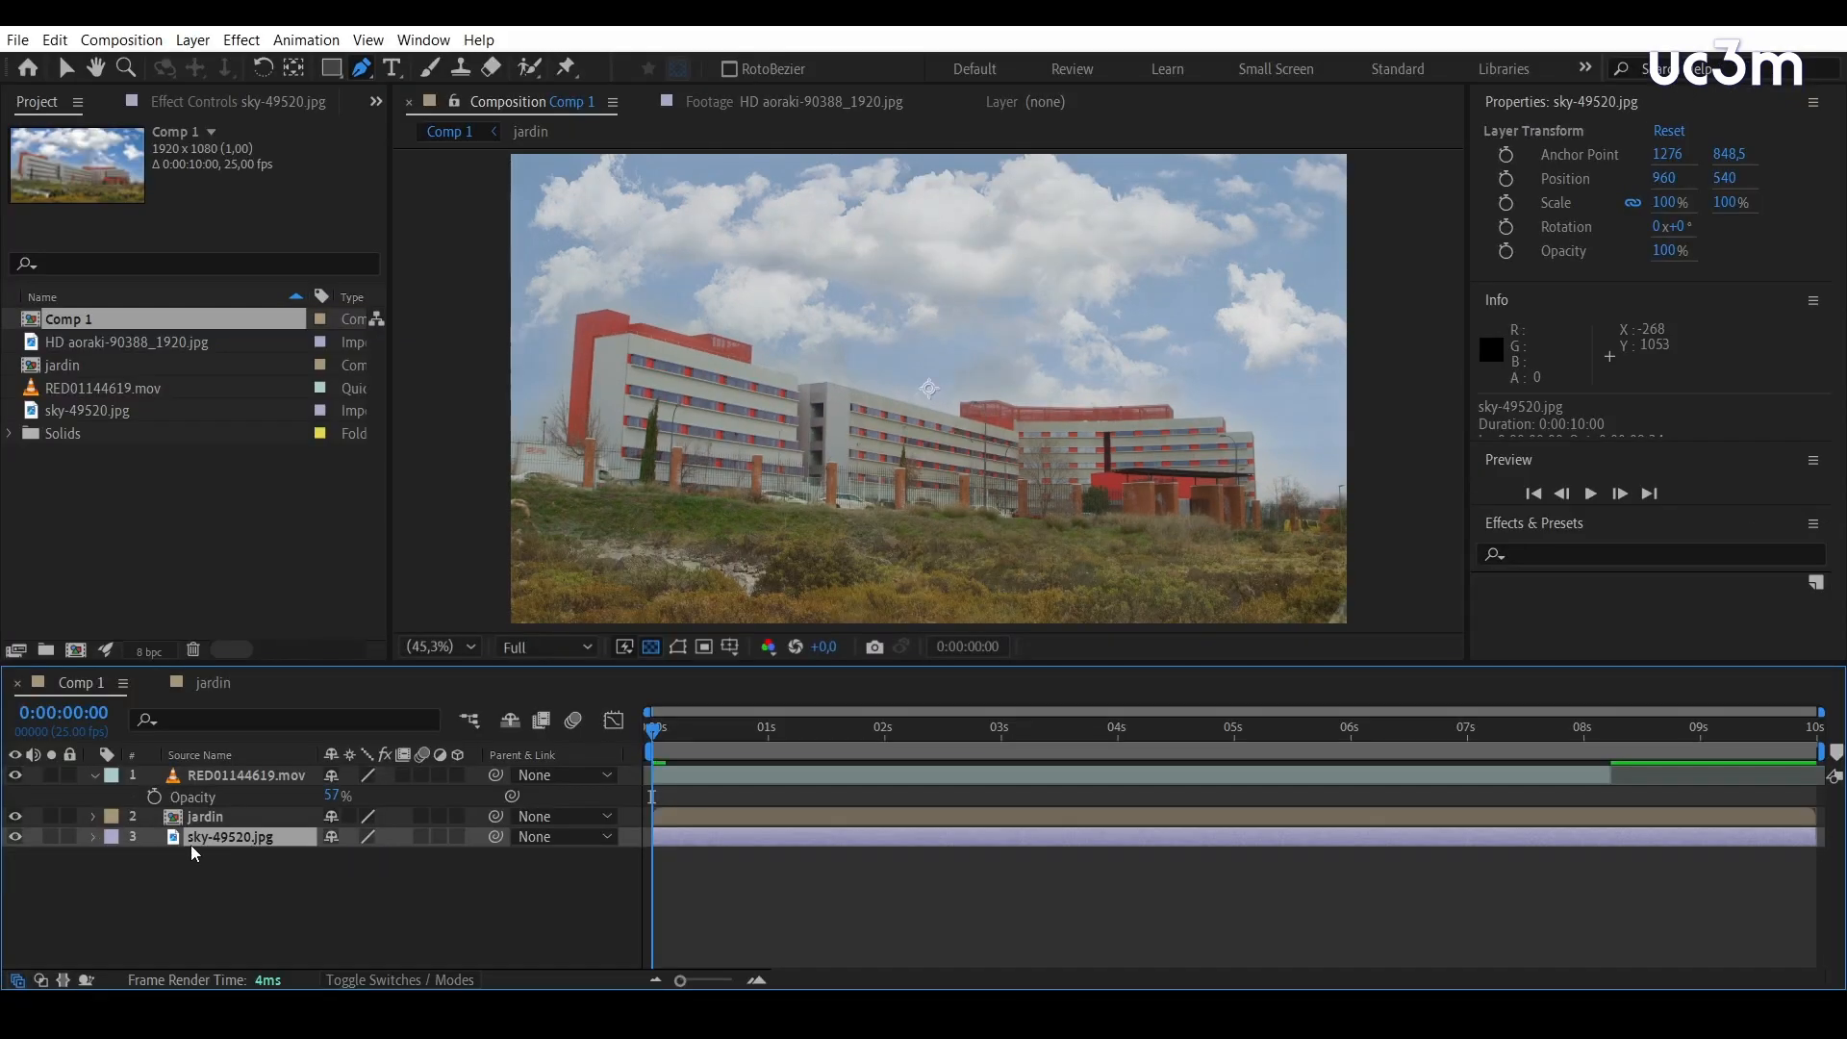
pyautogui.press('p')
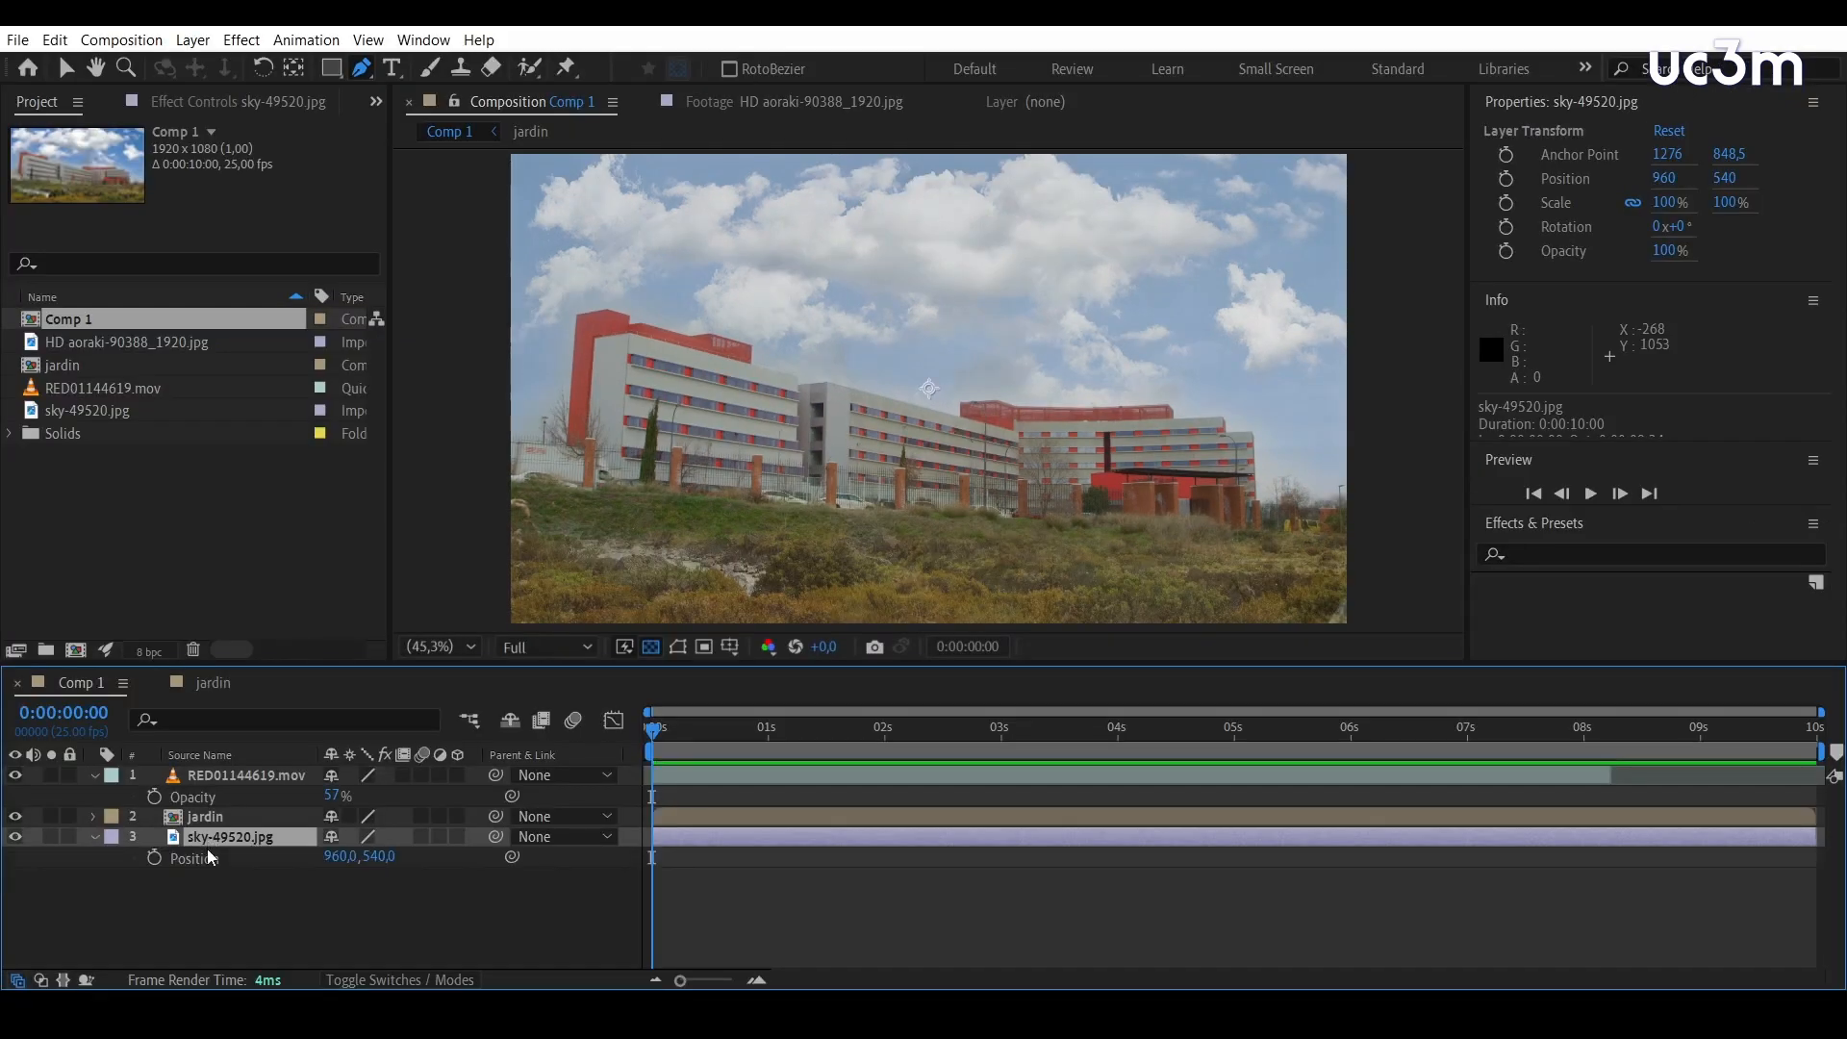
pyautogui.click(155, 858)
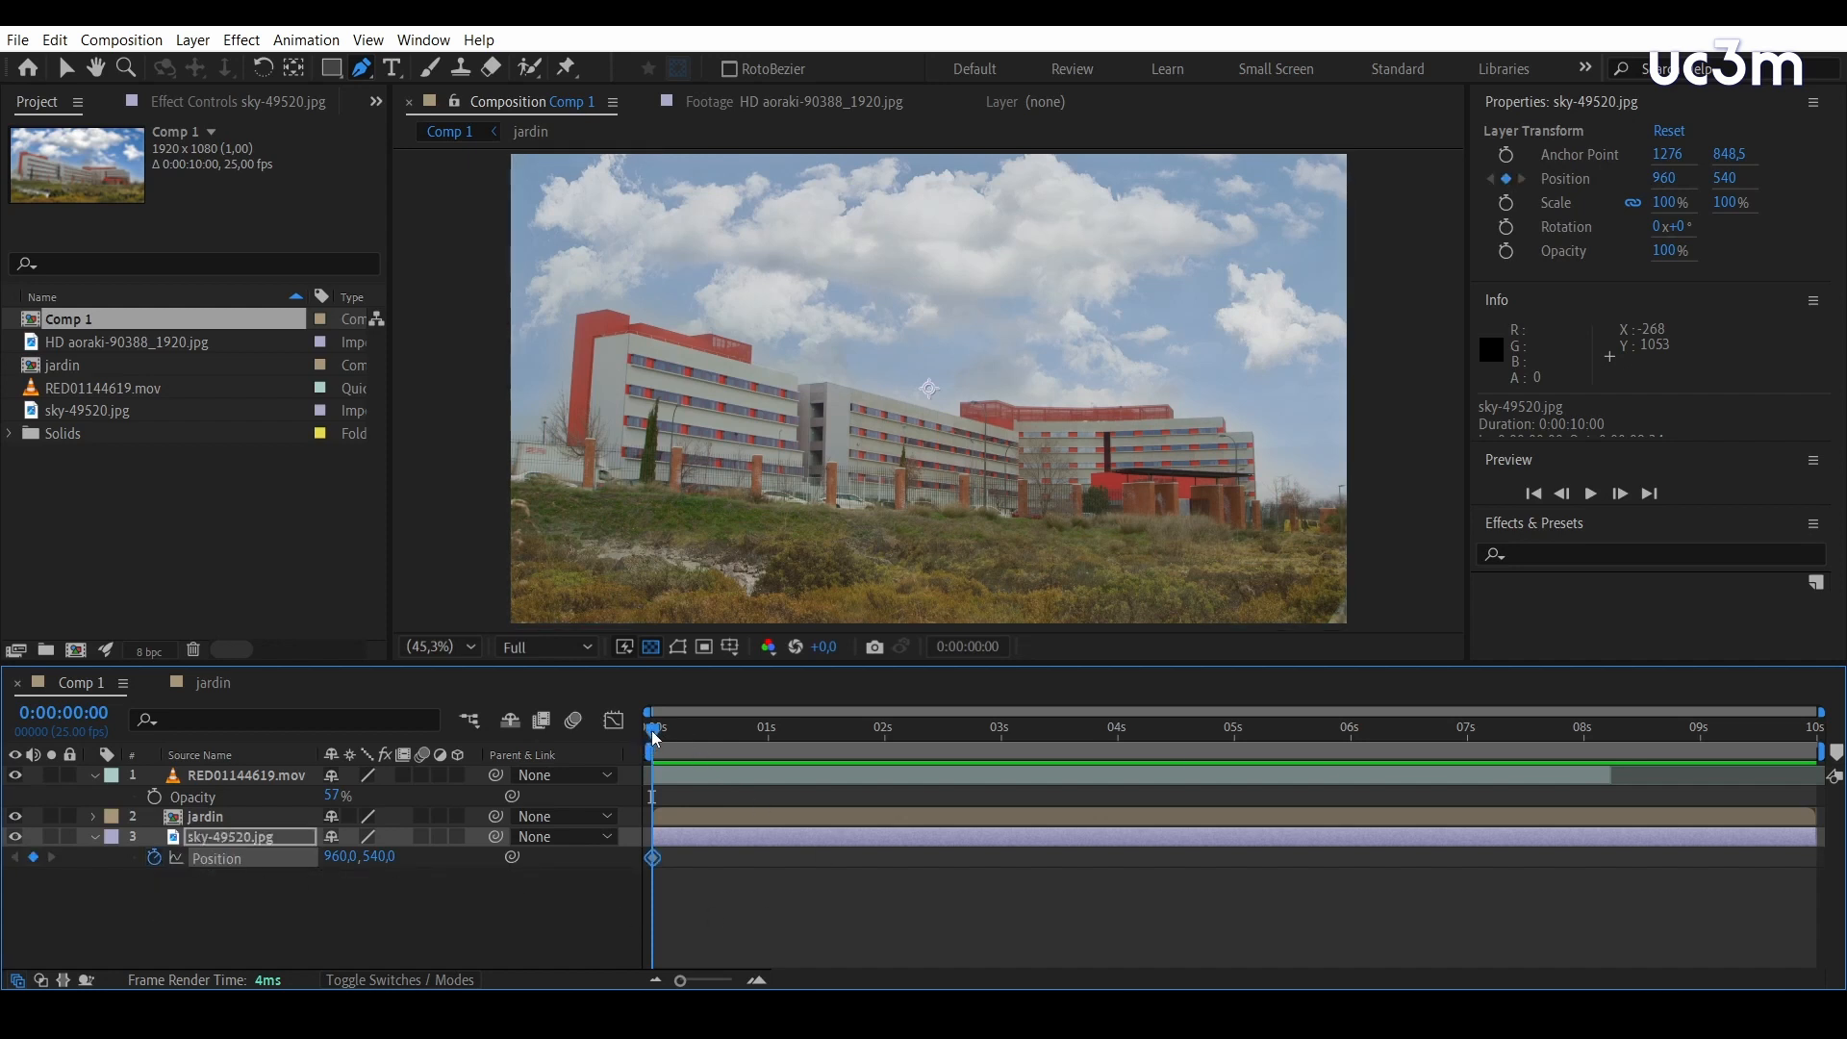
pyautogui.moveTo(654, 736); pyautogui.dragTo(1609, 731)
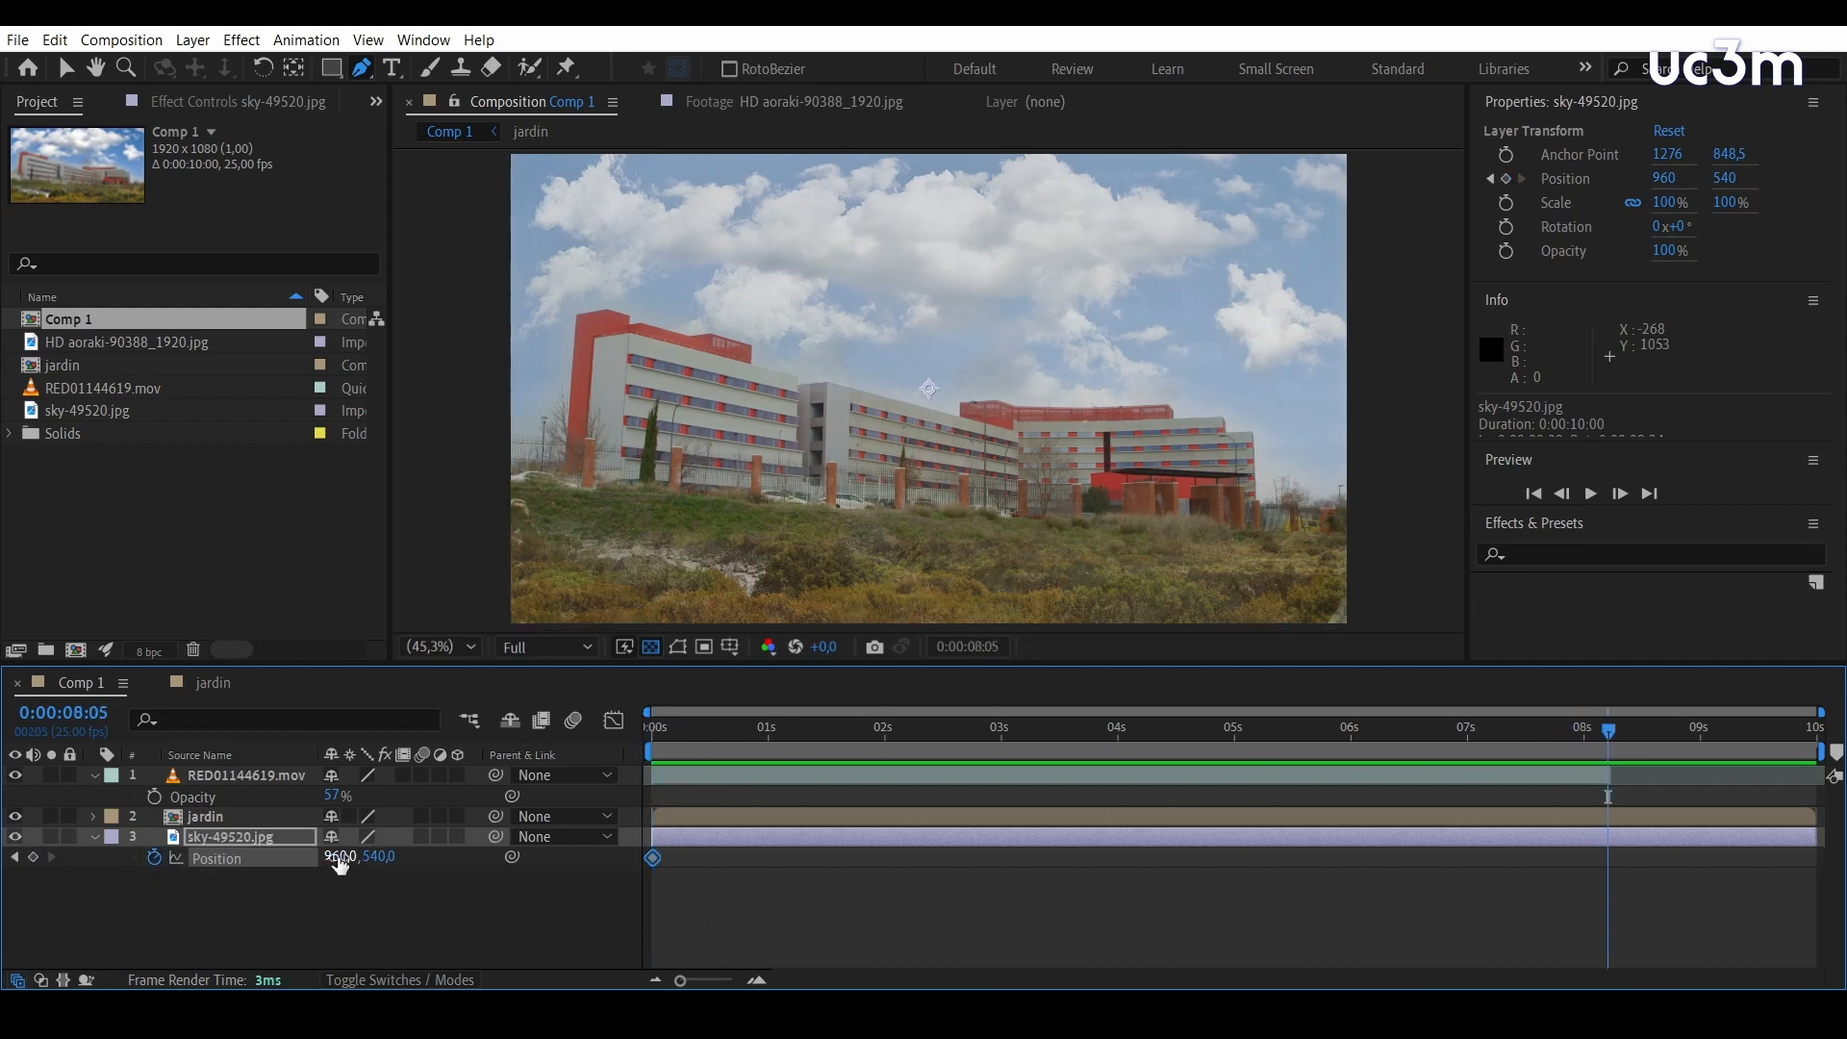
pyautogui.moveTo(339, 857)
pyautogui.mouseDown()
pyautogui.moveTo(397, 863)
pyautogui.moveTo(356, 863)
pyautogui.mouseUp()
pyautogui.moveTo(1608, 731); pyautogui.dragTo(654, 735)
pyautogui.press('space')
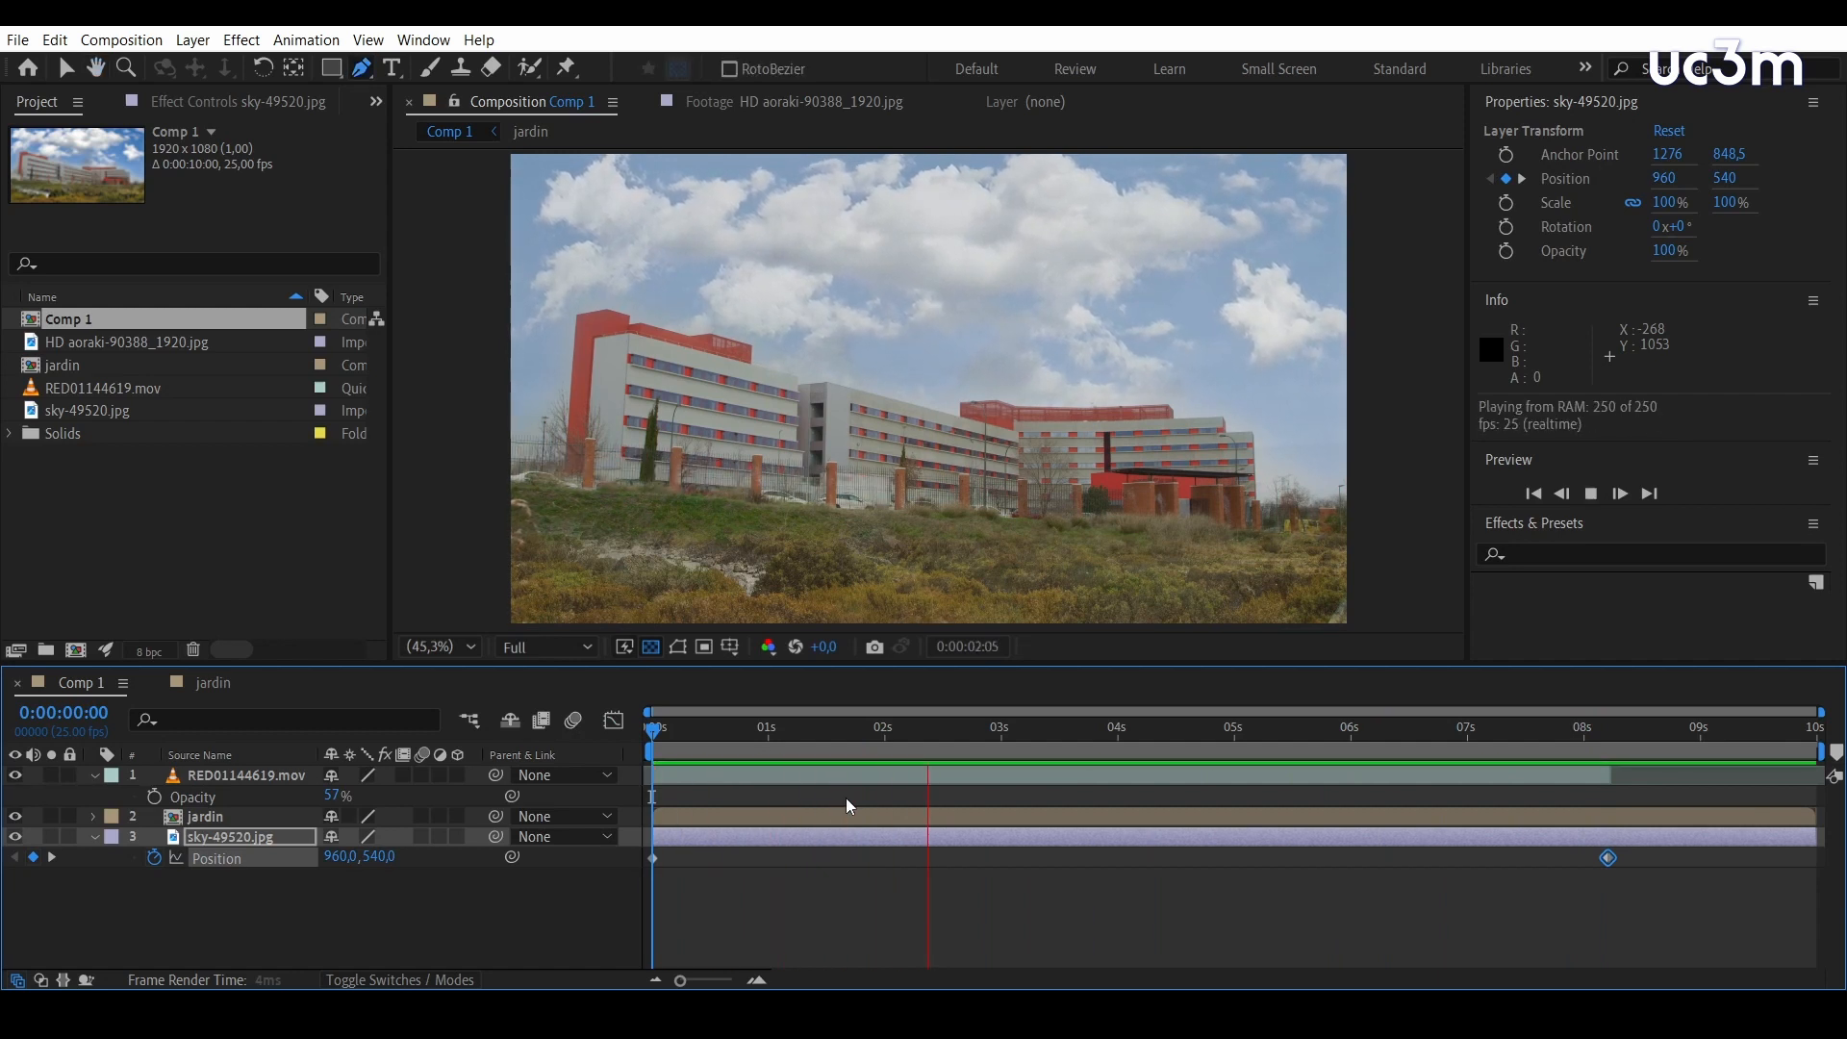
pyautogui.press('space')
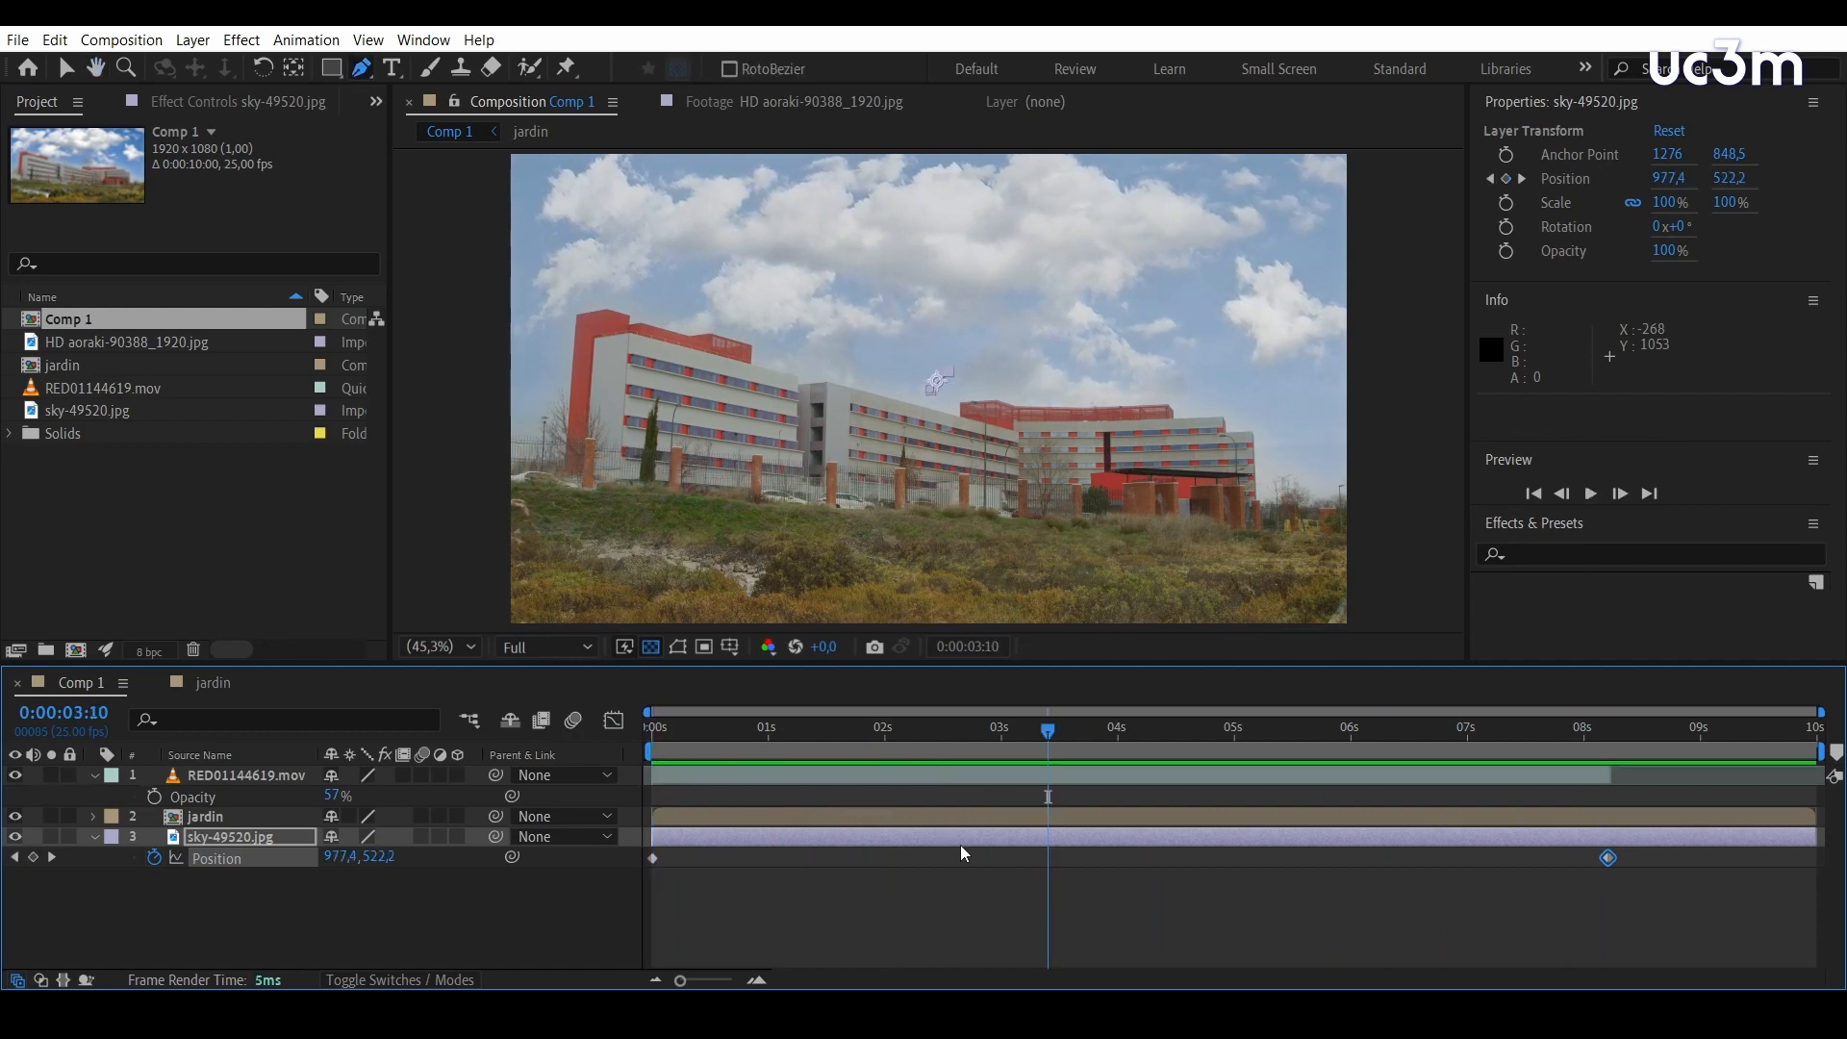
# End the work area where the RED01144619.mov footage ends, at 0:00:08:04, and trim Comp 1 to the work area
pyautogui.moveTo(1048, 731); pyautogui.dragTo(1605, 791)
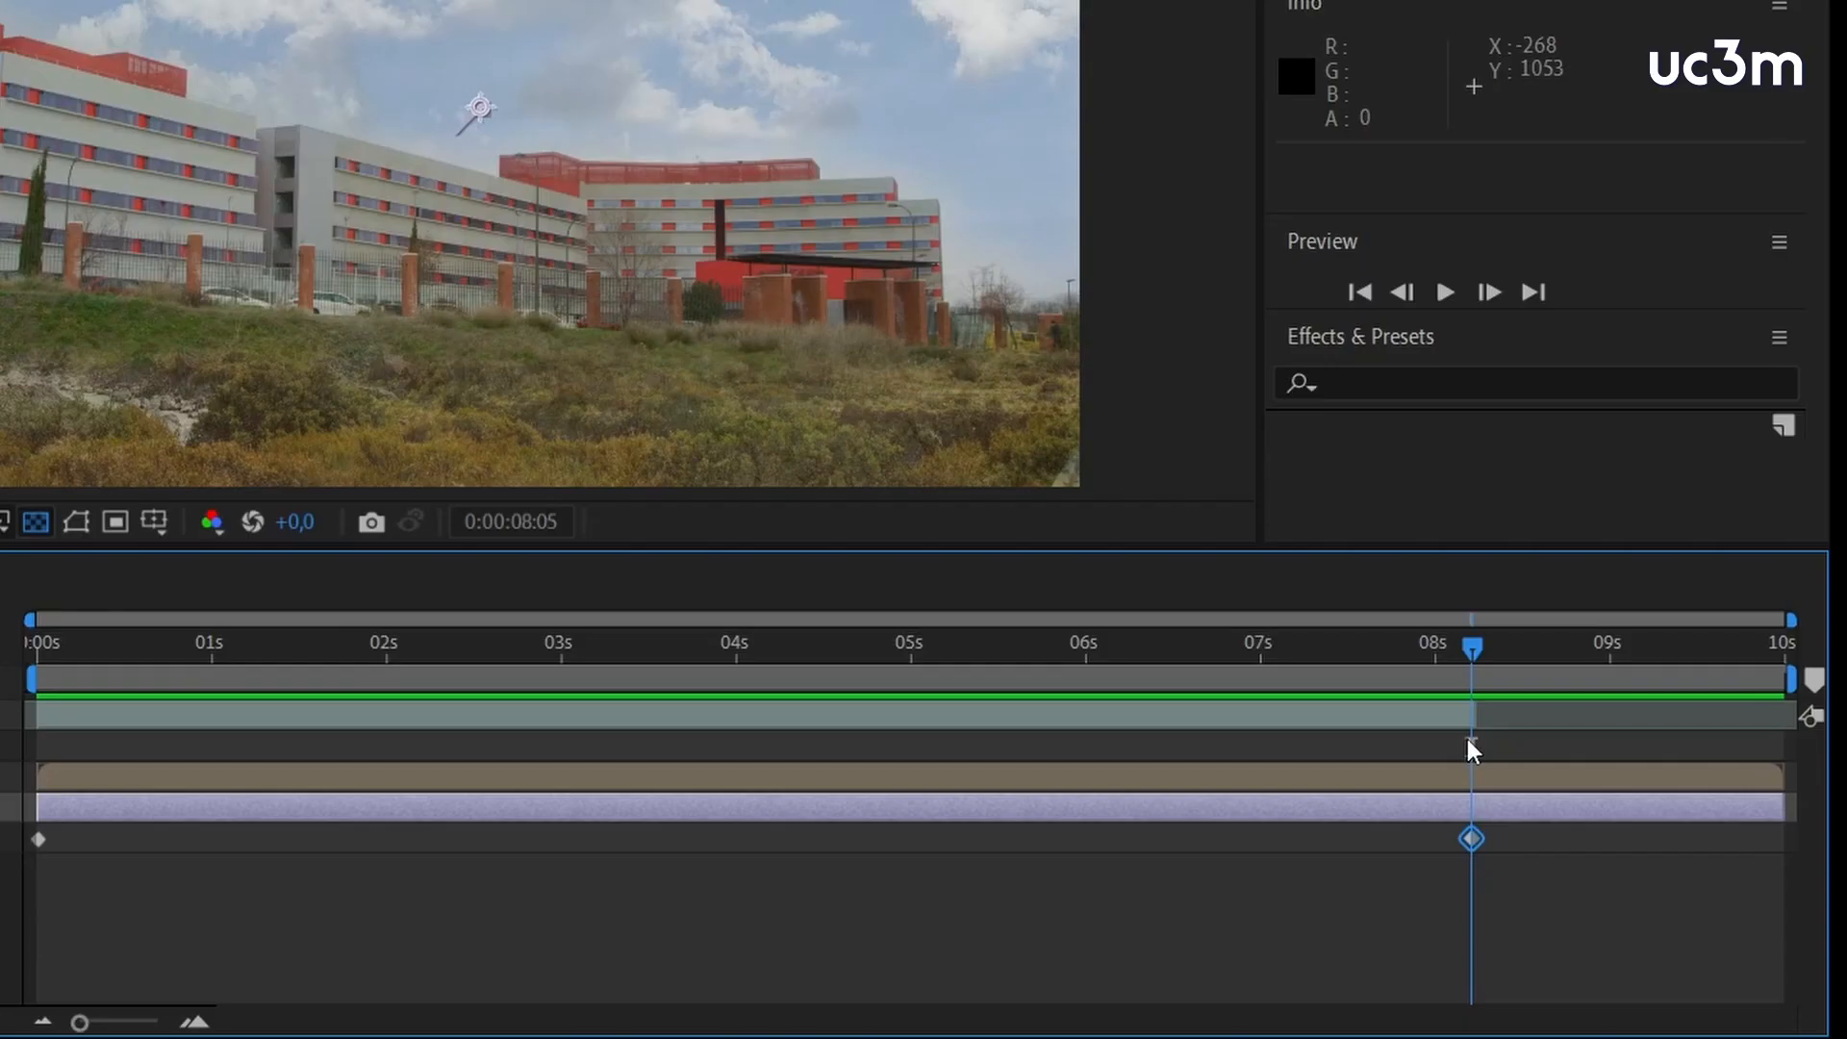
pyautogui.click(1606, 796)
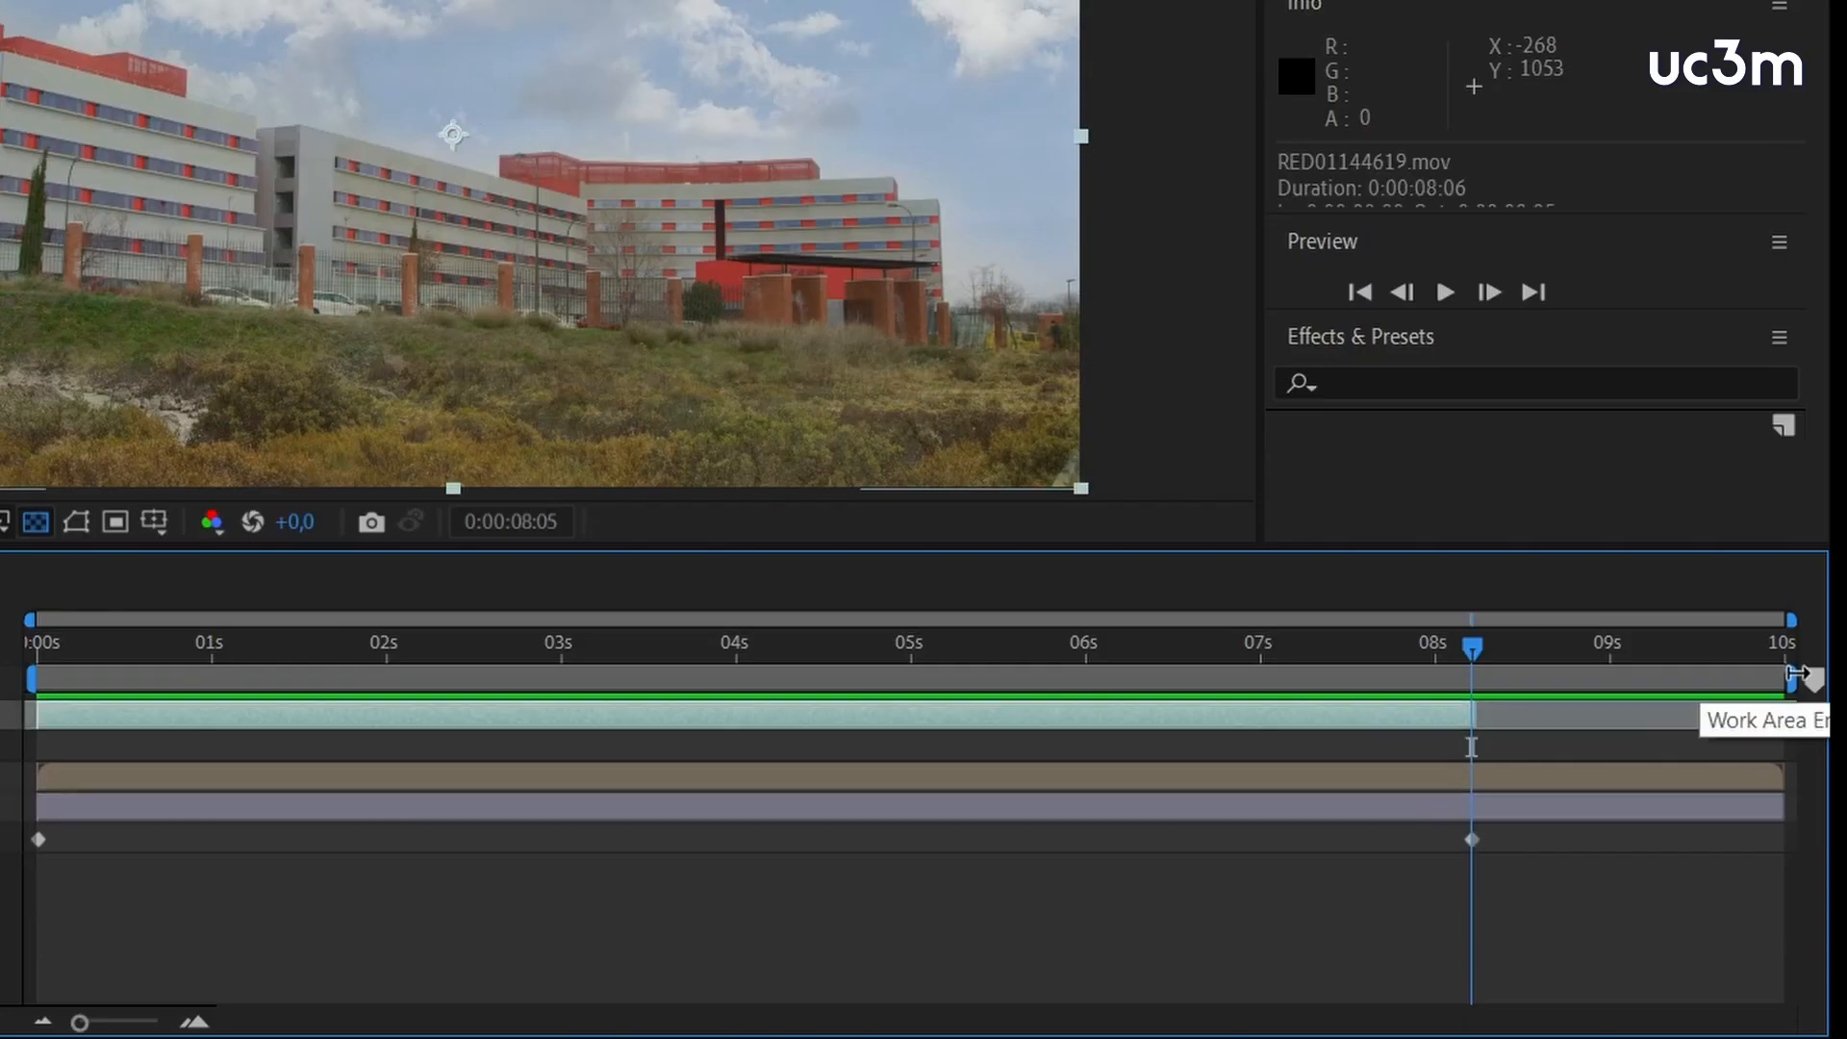
pyautogui.moveTo(1820, 752); pyautogui.dragTo(1612, 751)
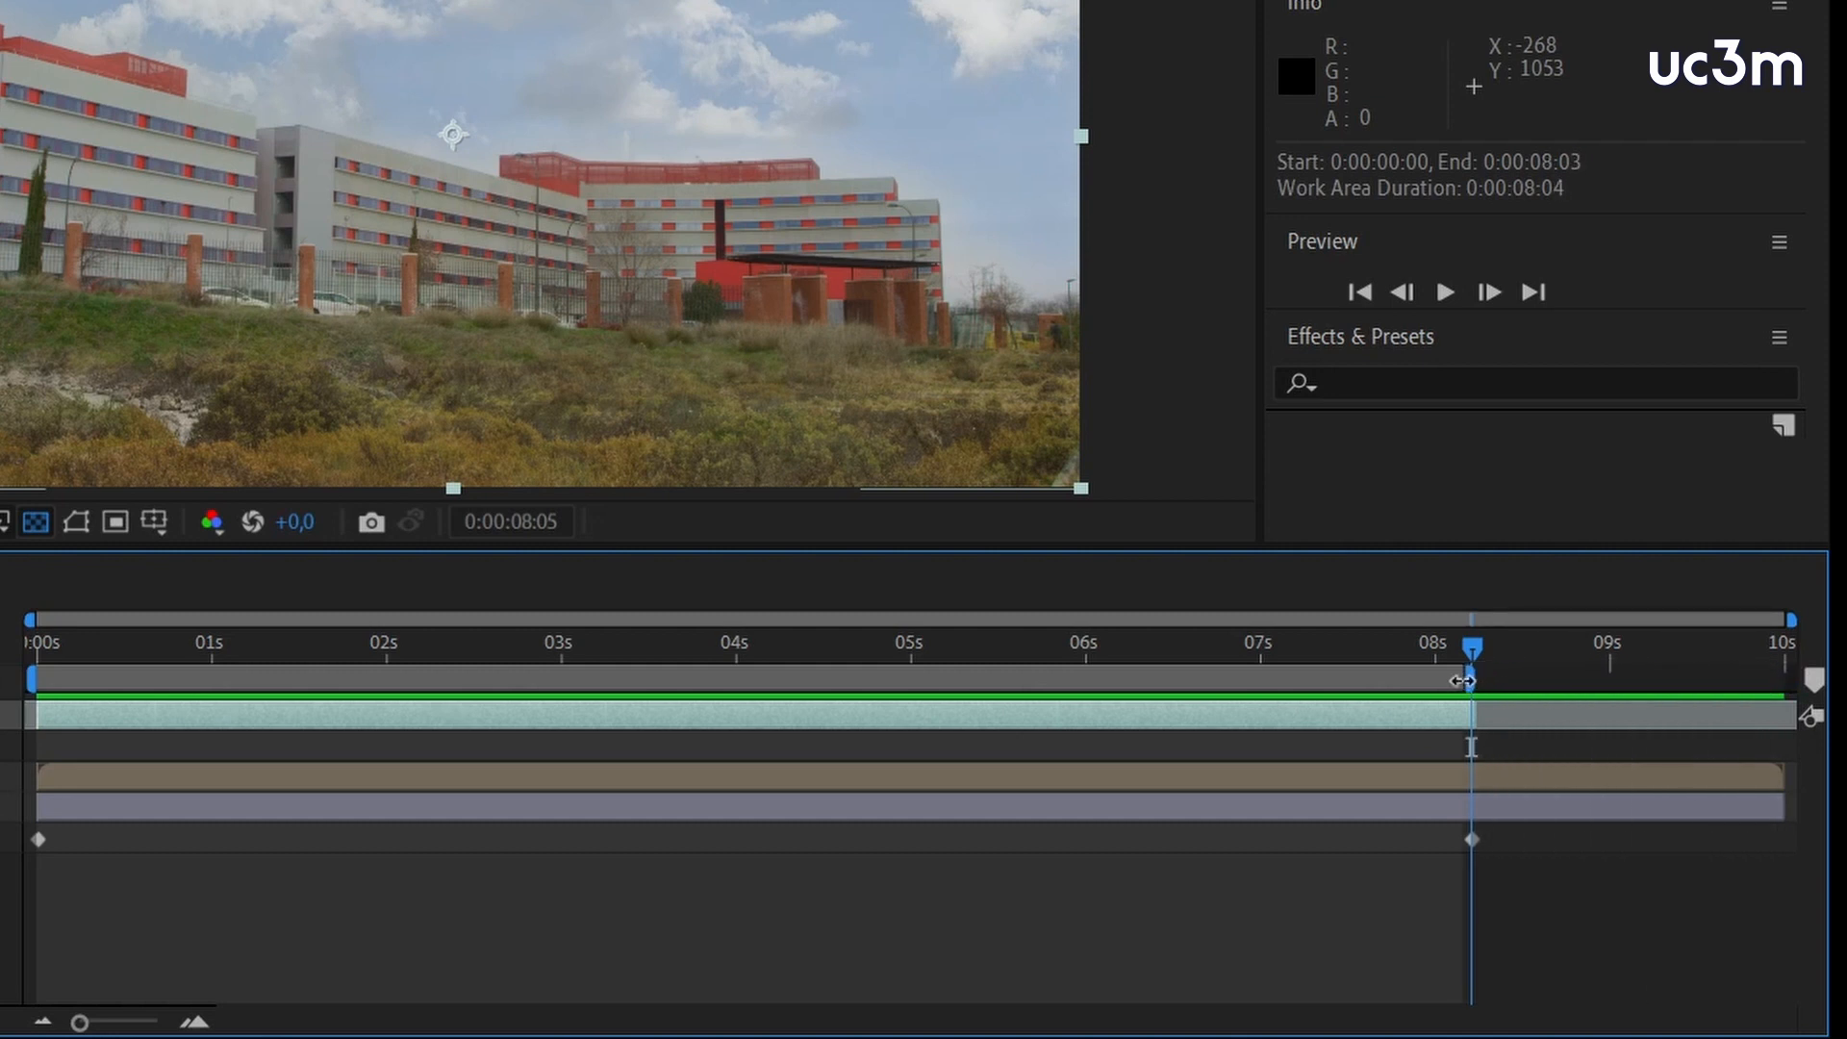
pyautogui.rightClick(1432, 678)
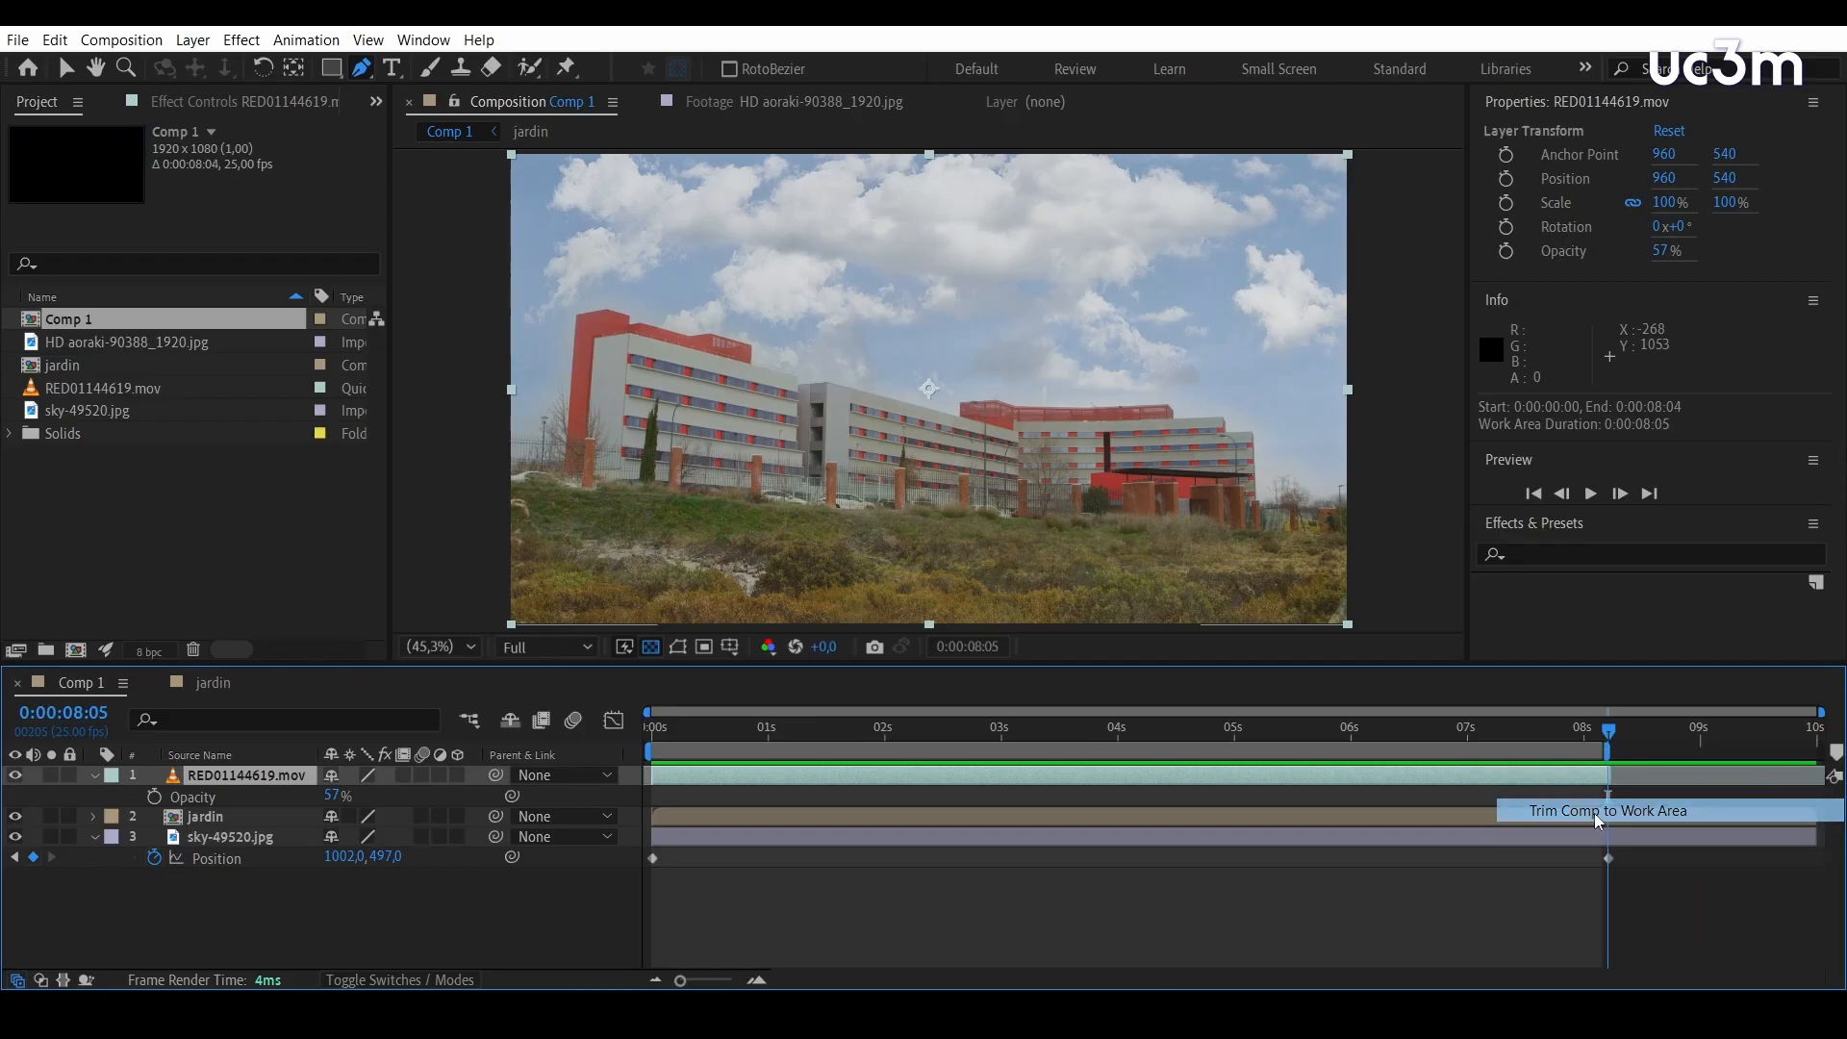
pyautogui.click(1453, 769)
pyautogui.moveTo(1812, 737); pyautogui.dragTo(632, 606)
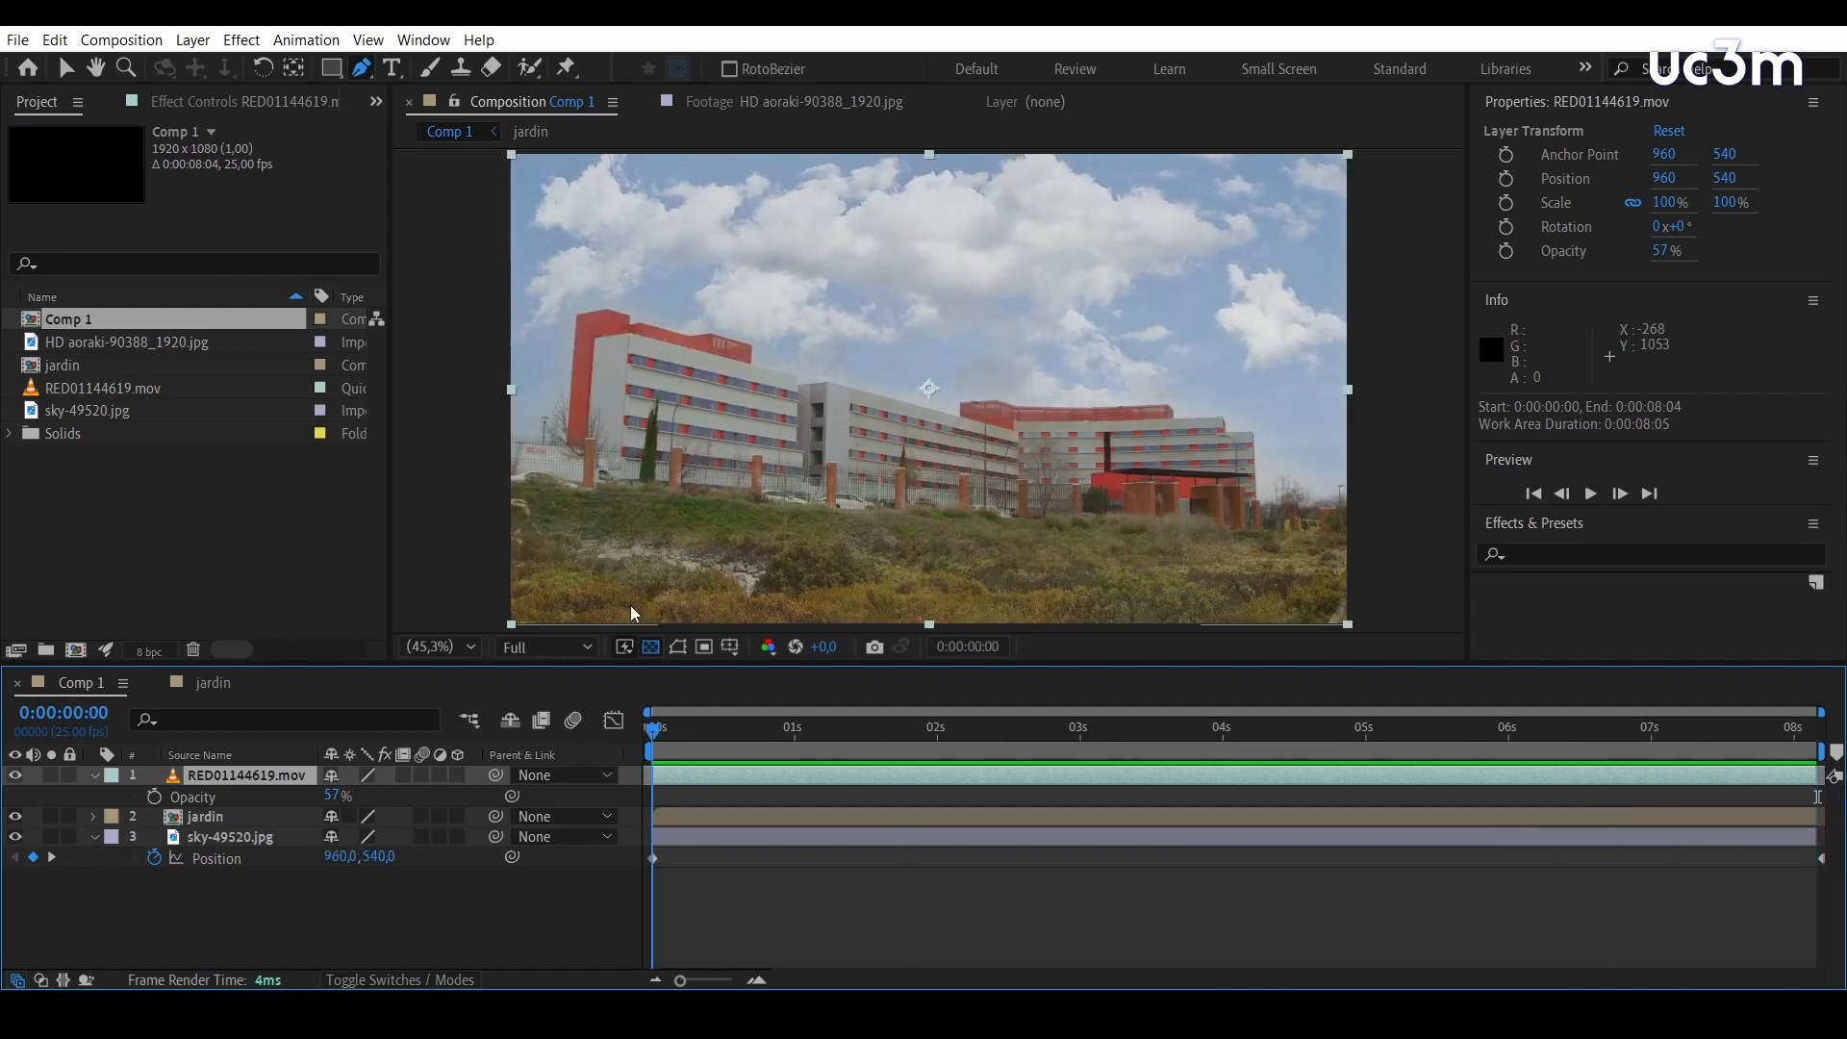
# Pre-compose all three layers of Comp 1 into a new composition named "compo con cielo"
pyautogui.click(94, 776)
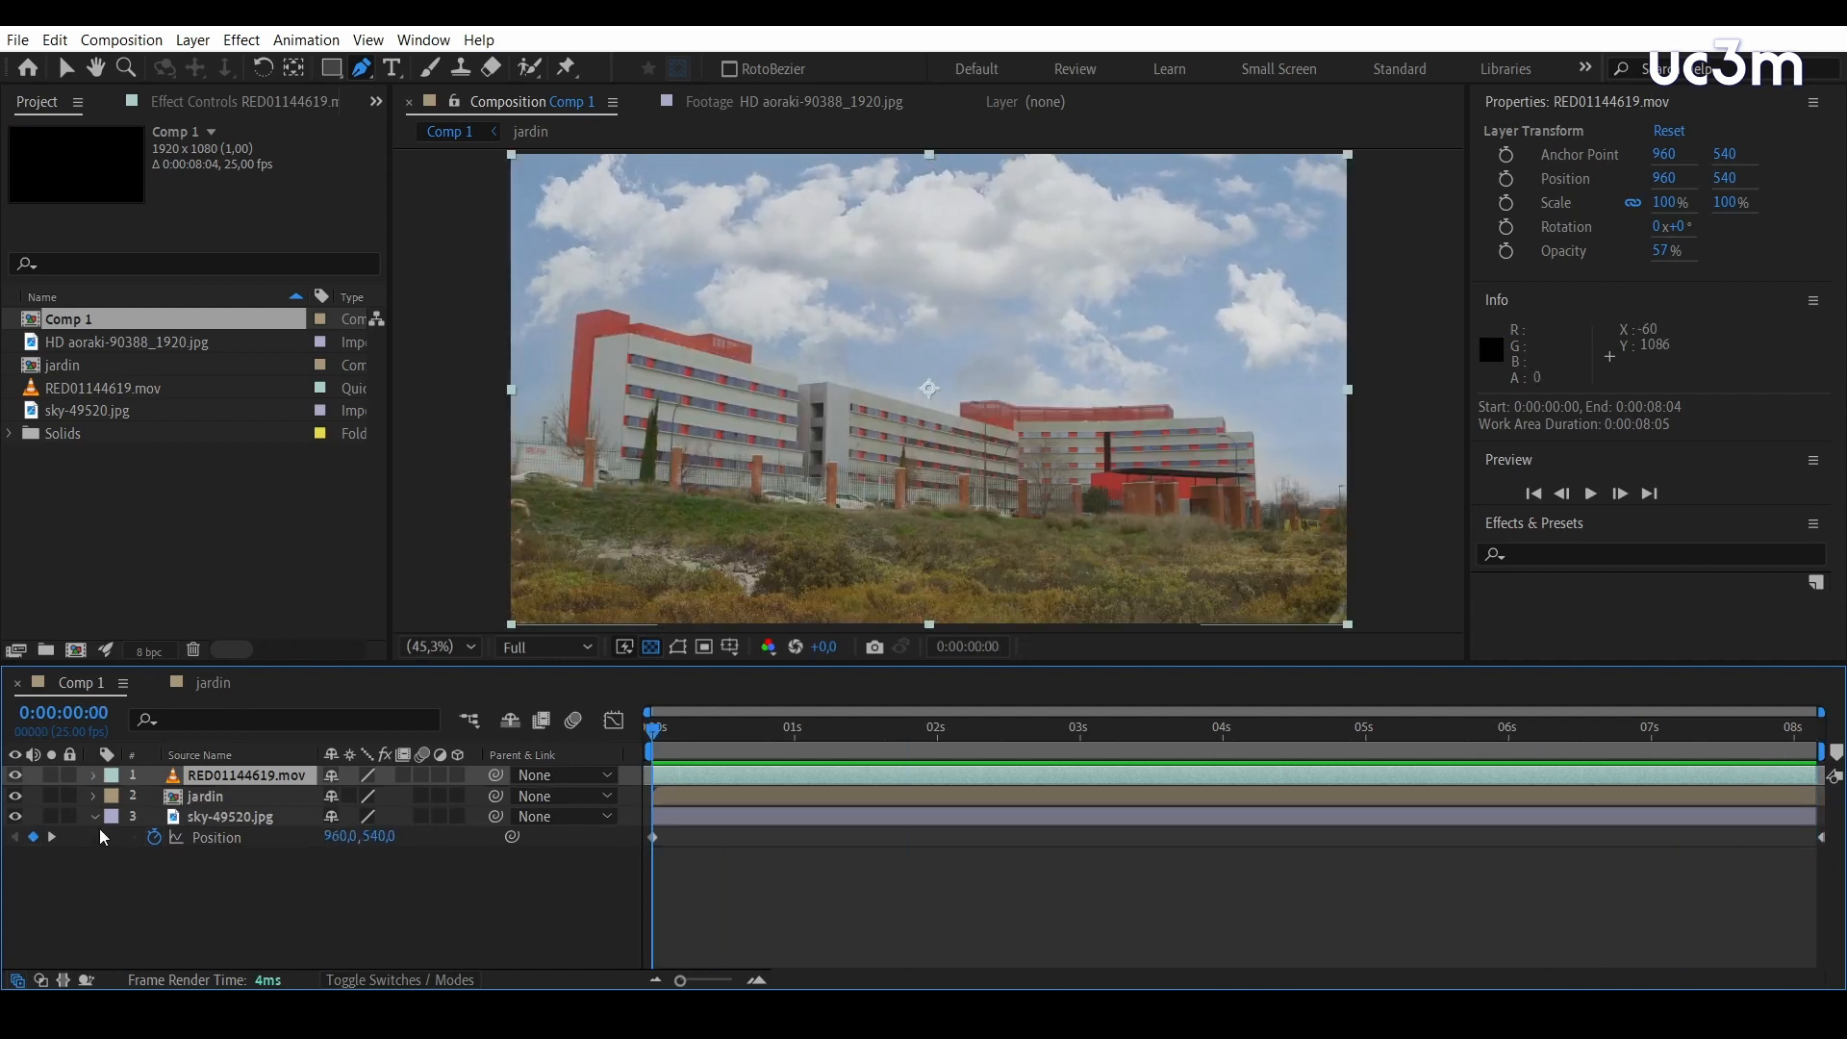
pyautogui.click(96, 816)
pyautogui.moveTo(364, 885); pyautogui.dragTo(190, 778)
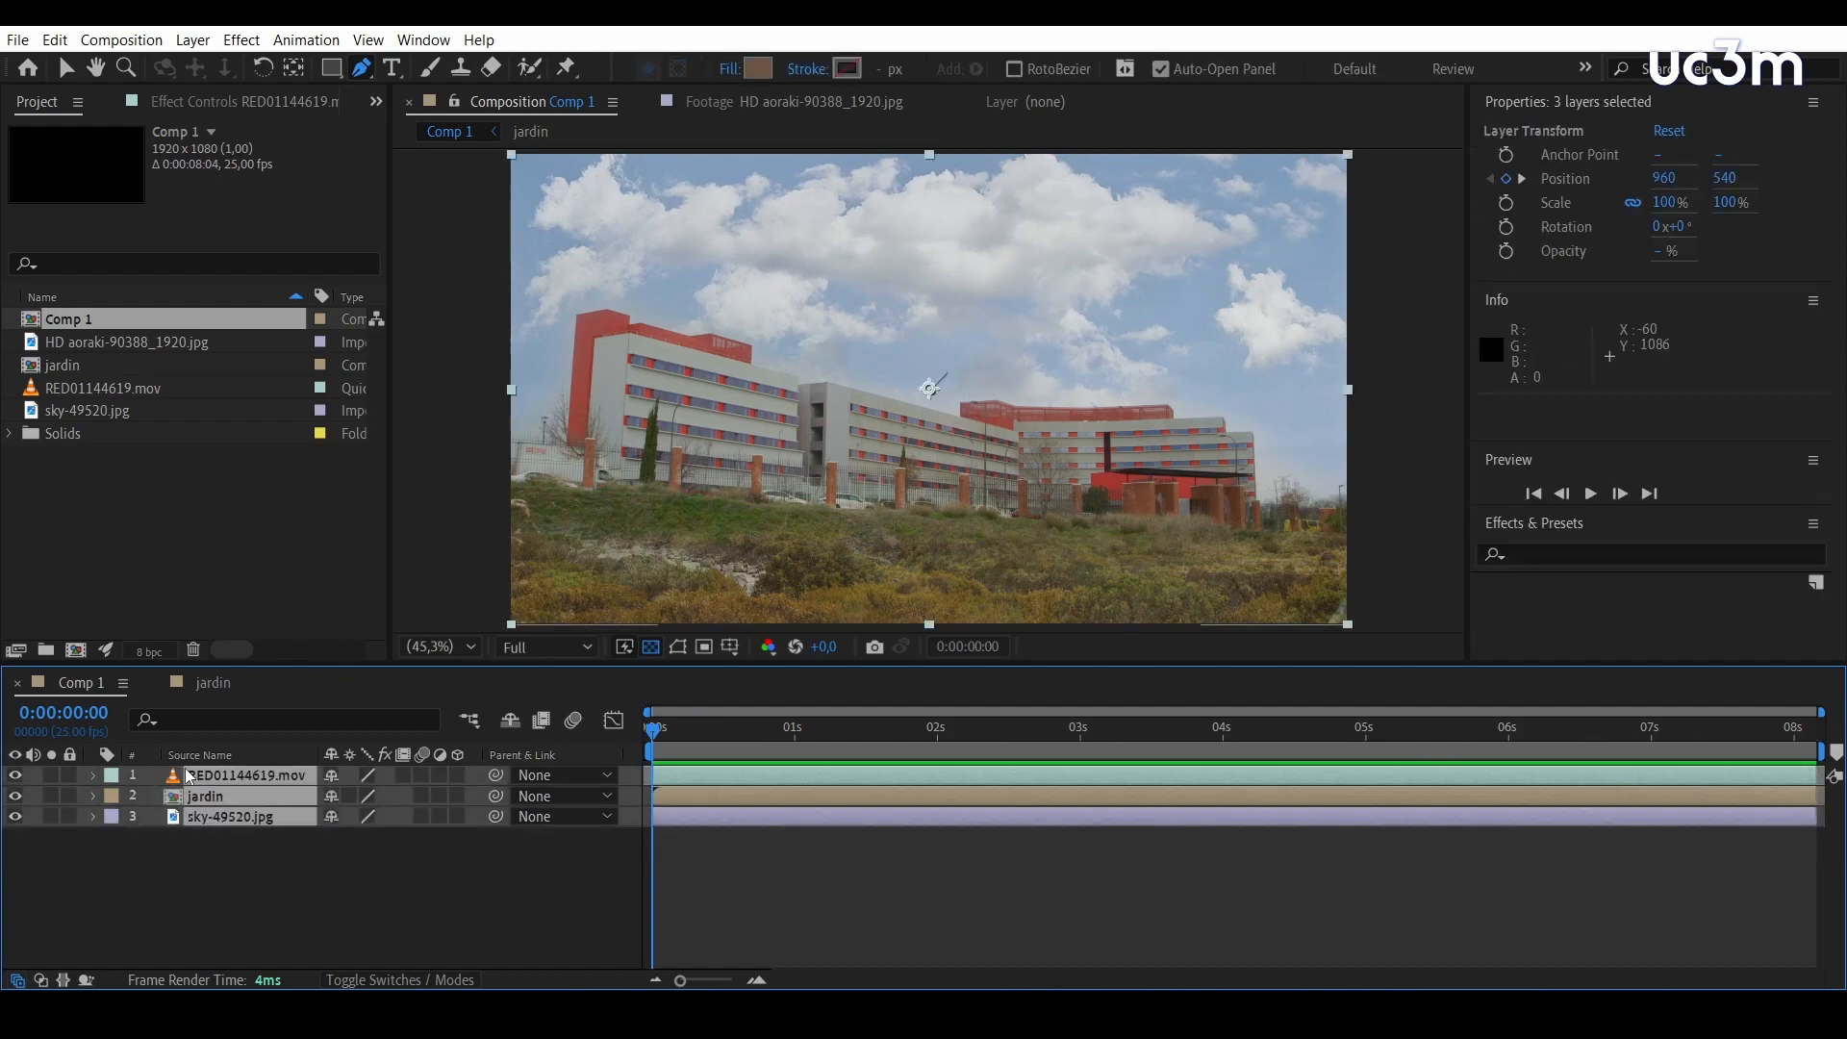
pyautogui.rightClick(190, 777)
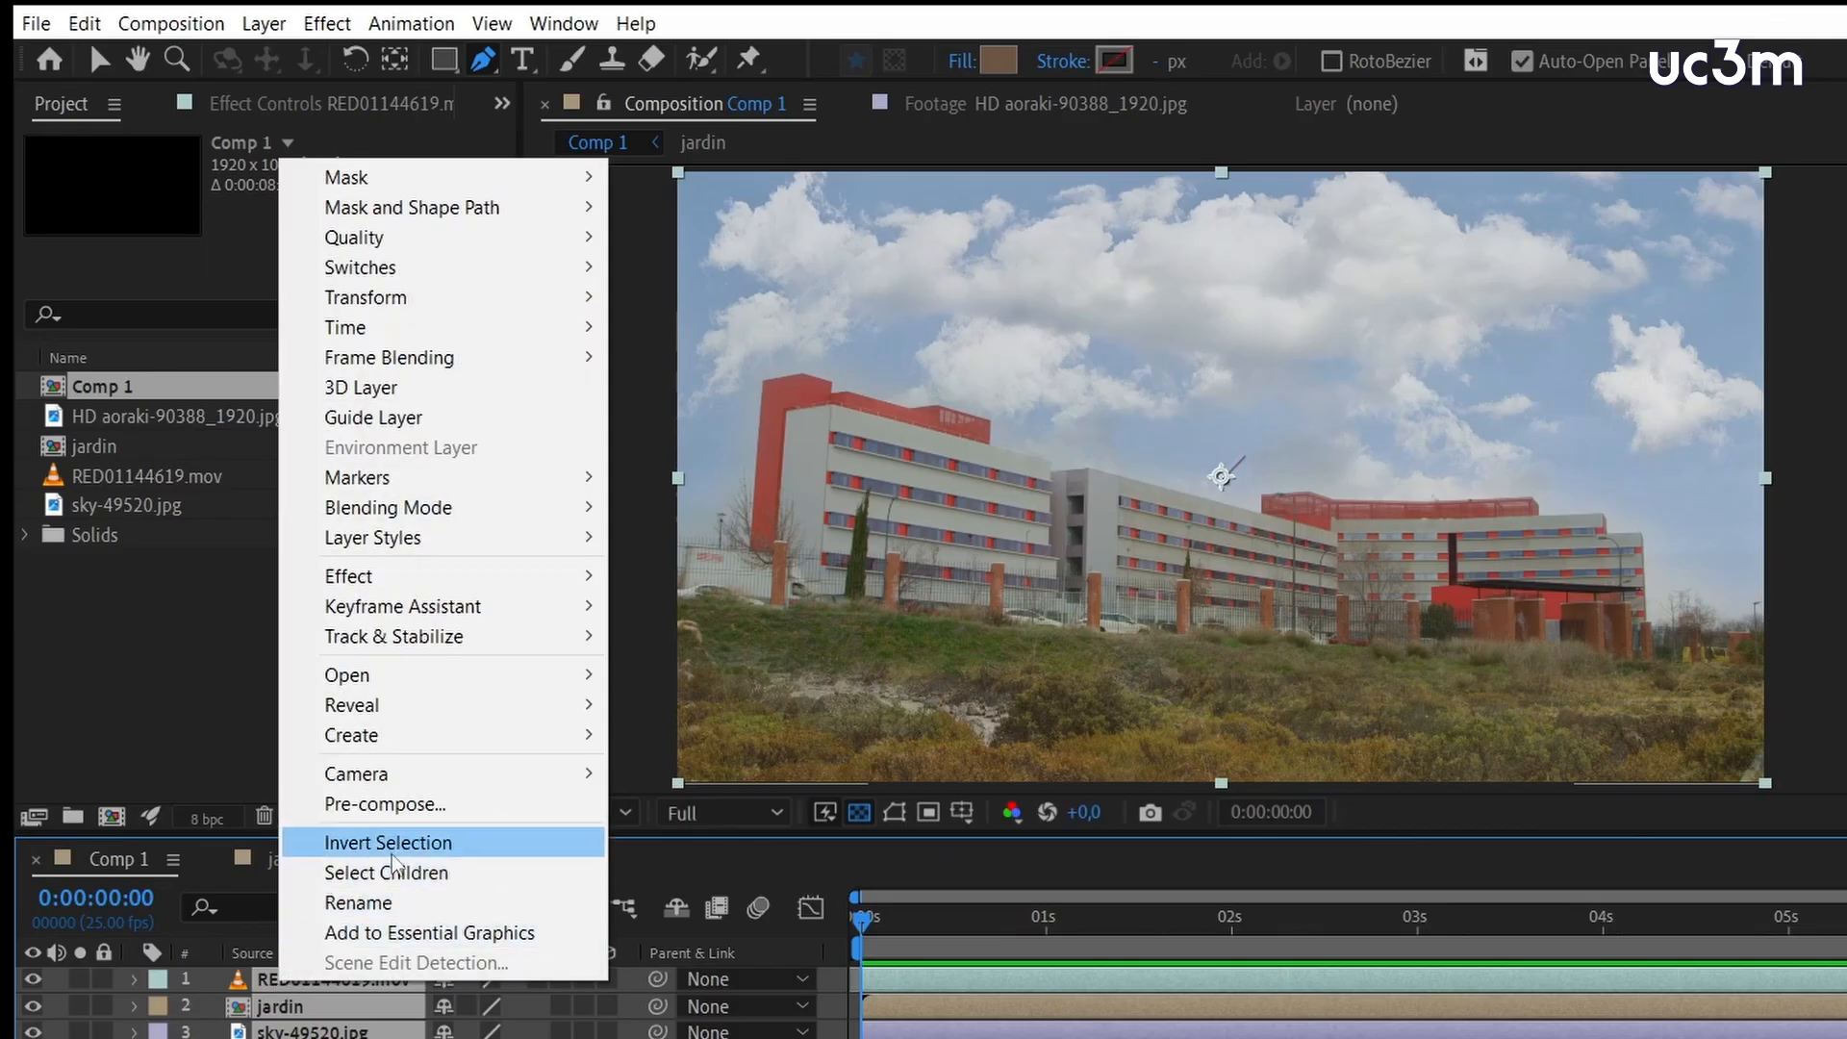
pyautogui.click(385, 804)
pyautogui.write('compo con cielo')
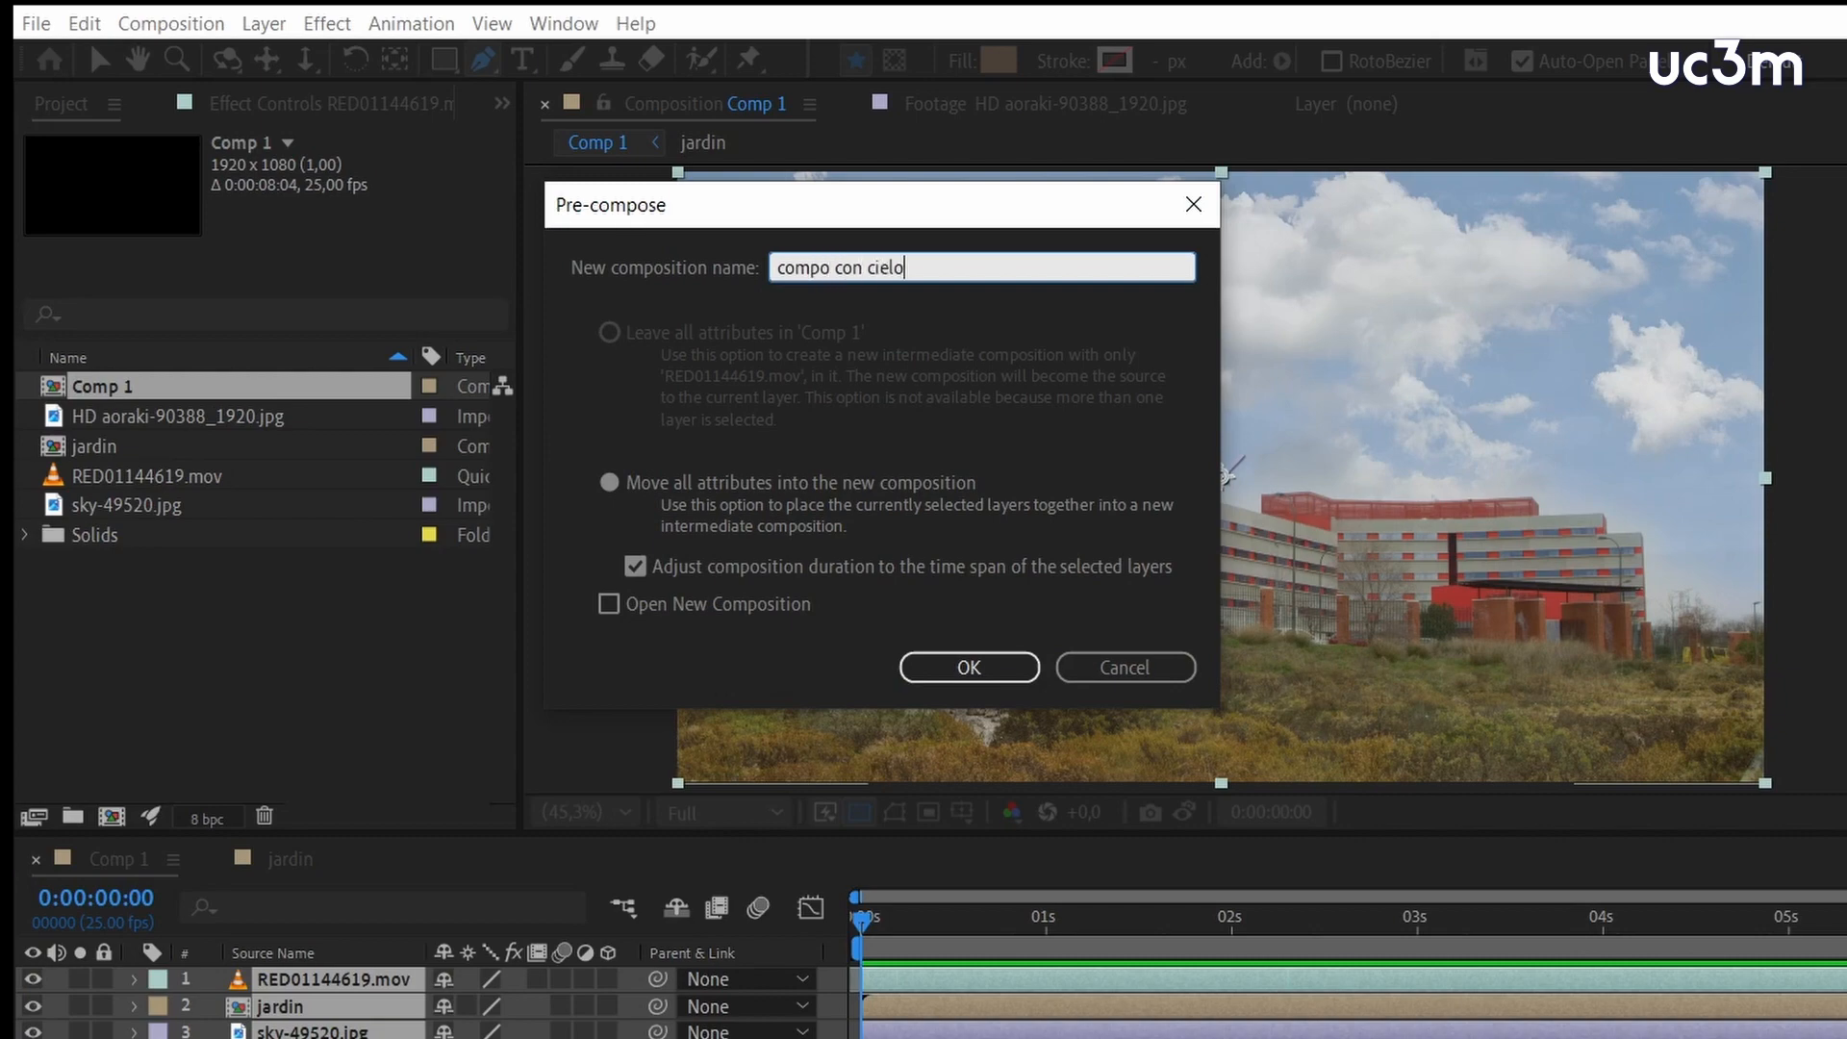
pyautogui.click(1010, 674)
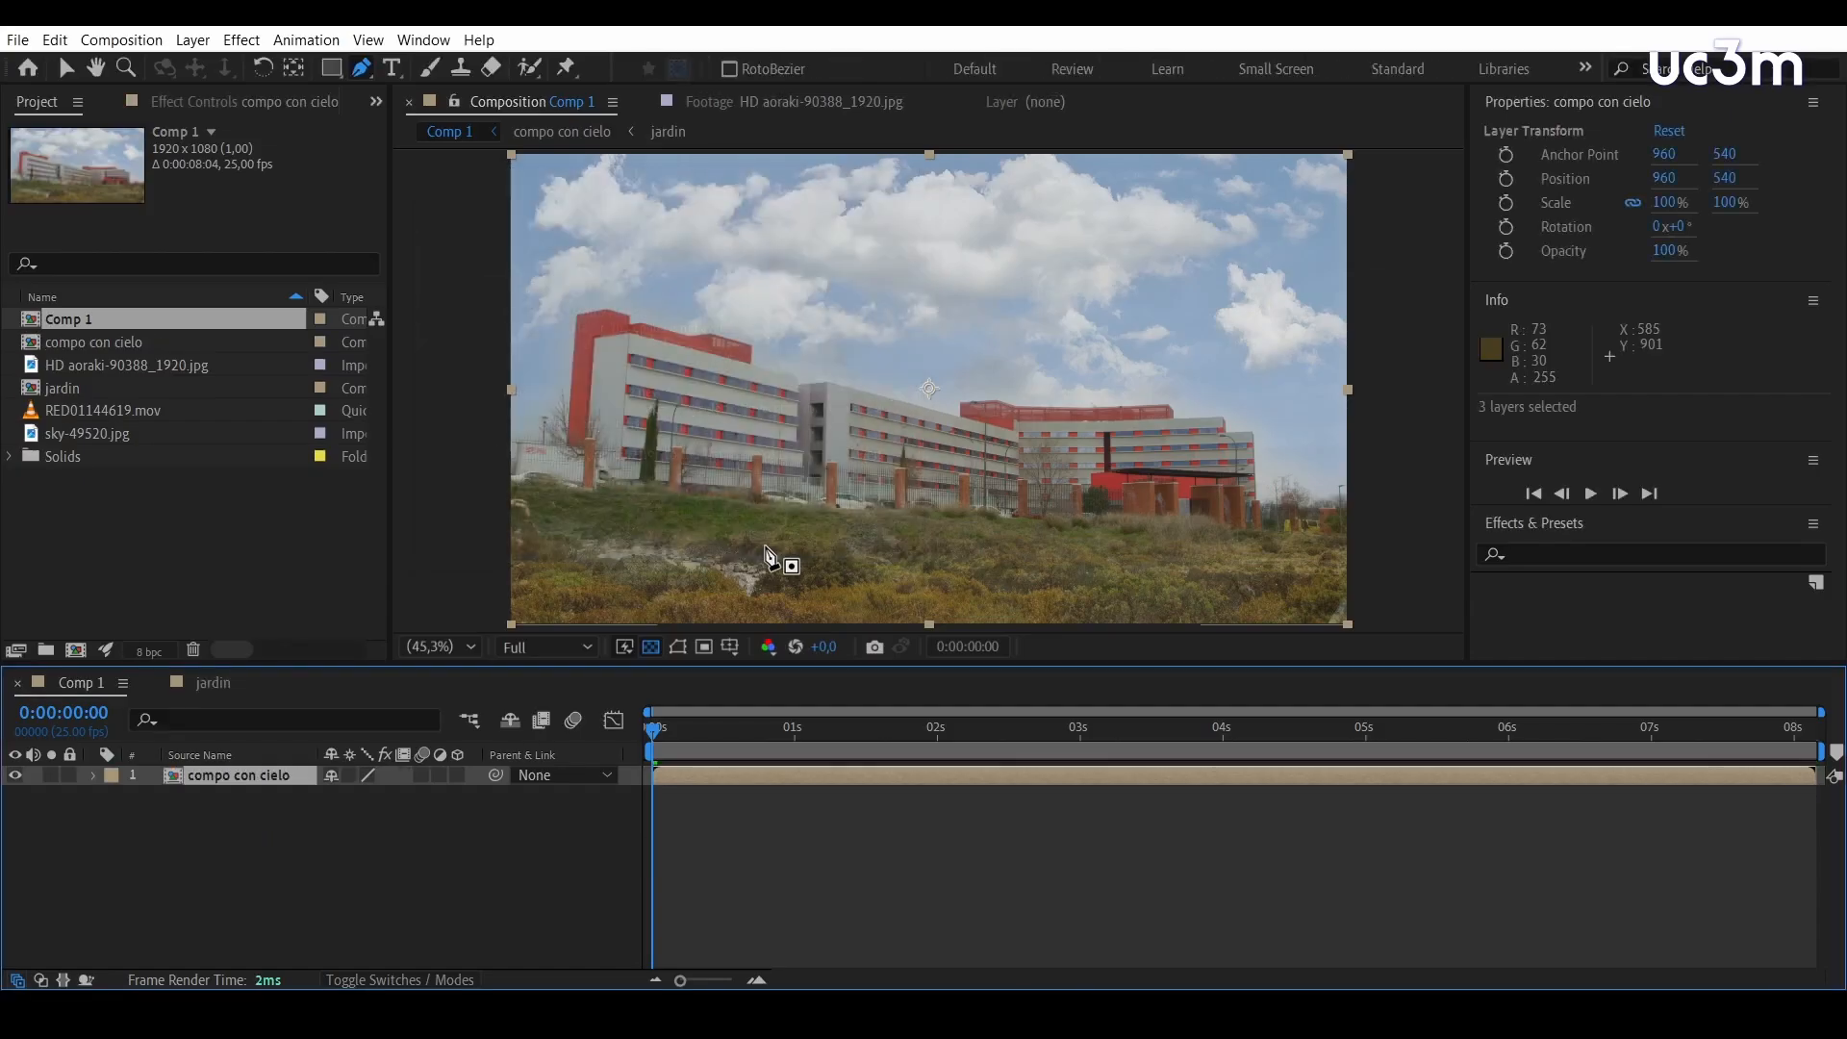
# Apply the Curves color correction effect to the compo con cielo layer
pyautogui.rightClick(266, 778)
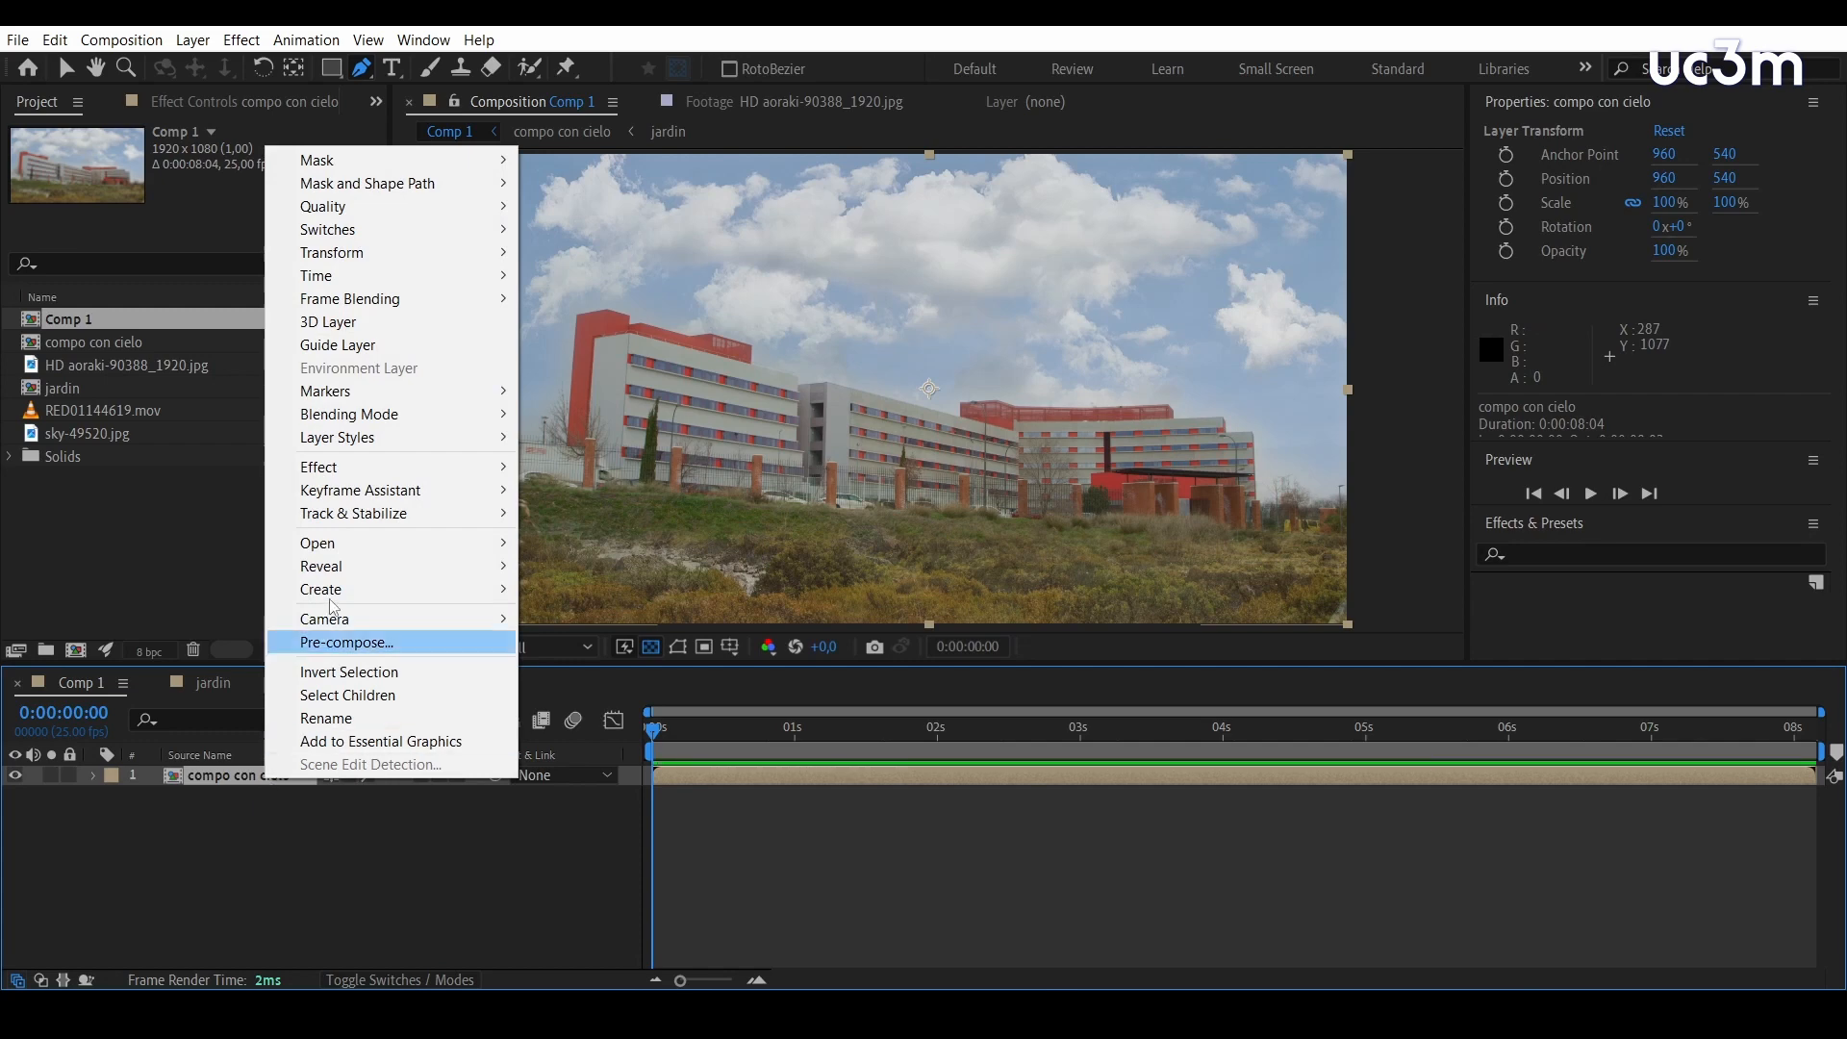
pyautogui.moveTo(374, 478)
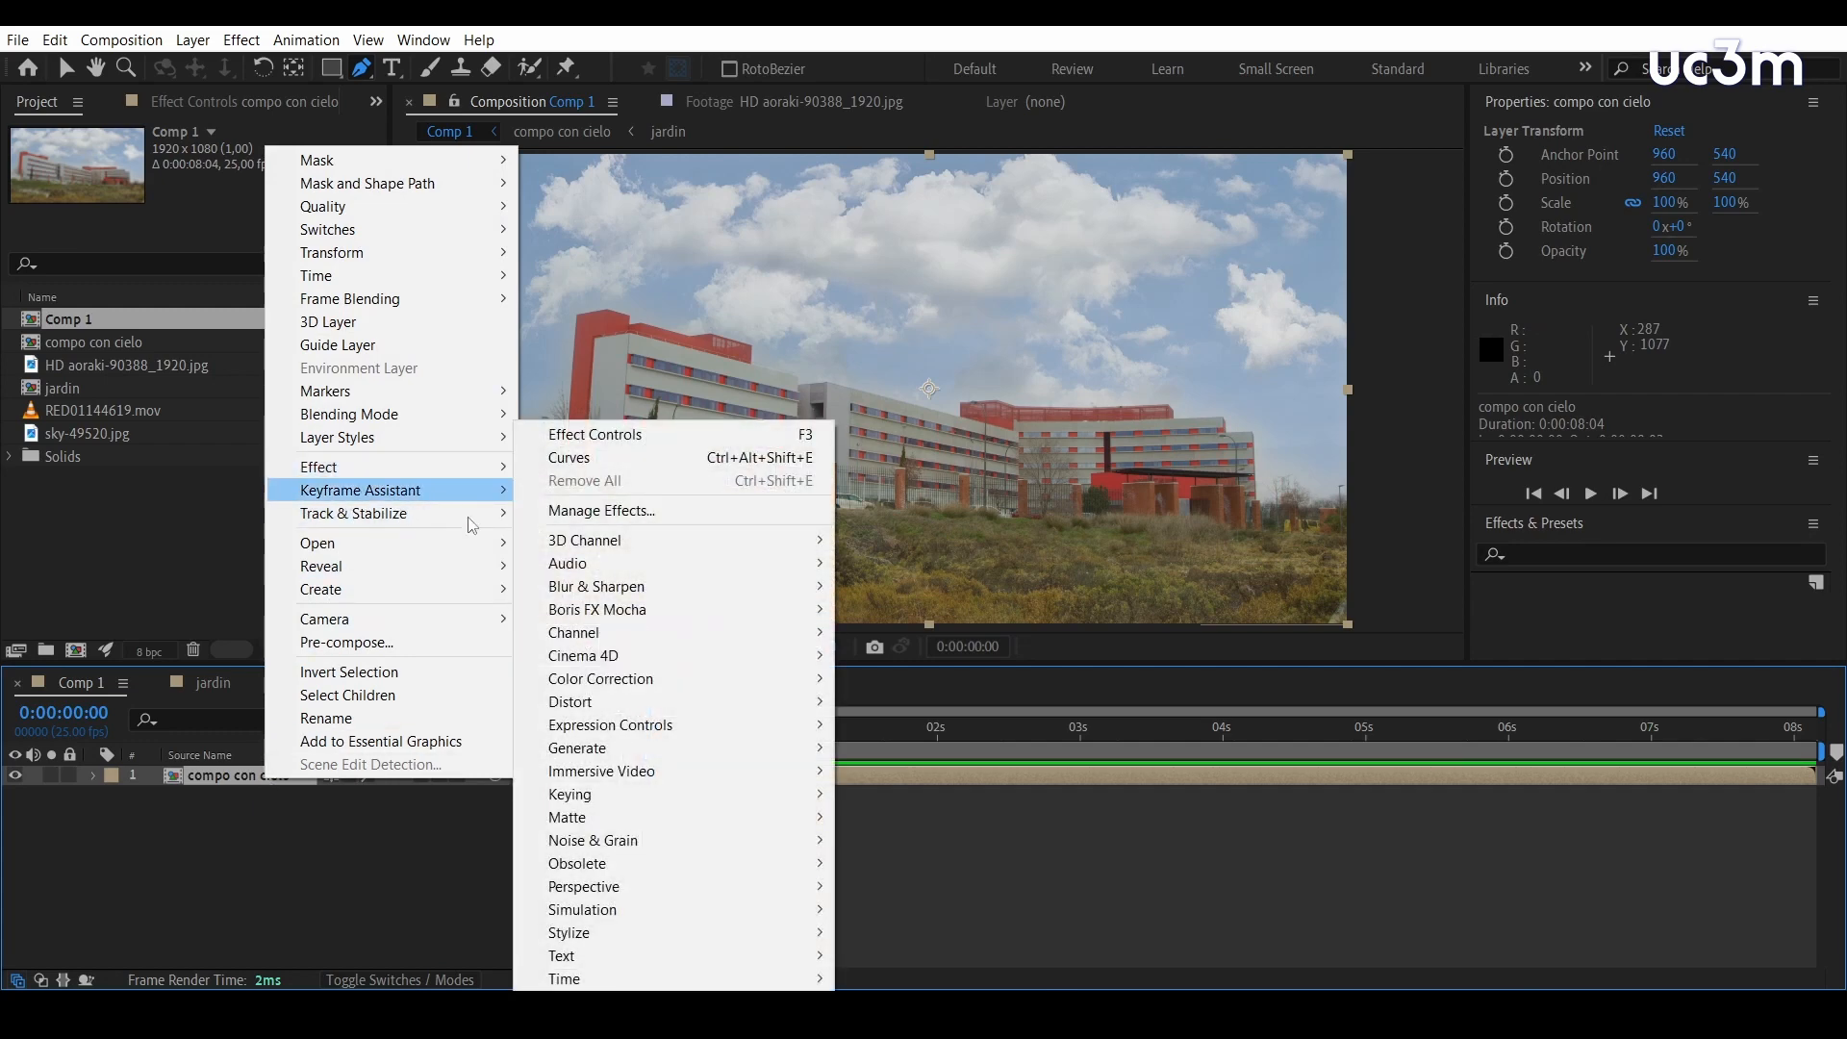
pyautogui.moveTo(598, 685)
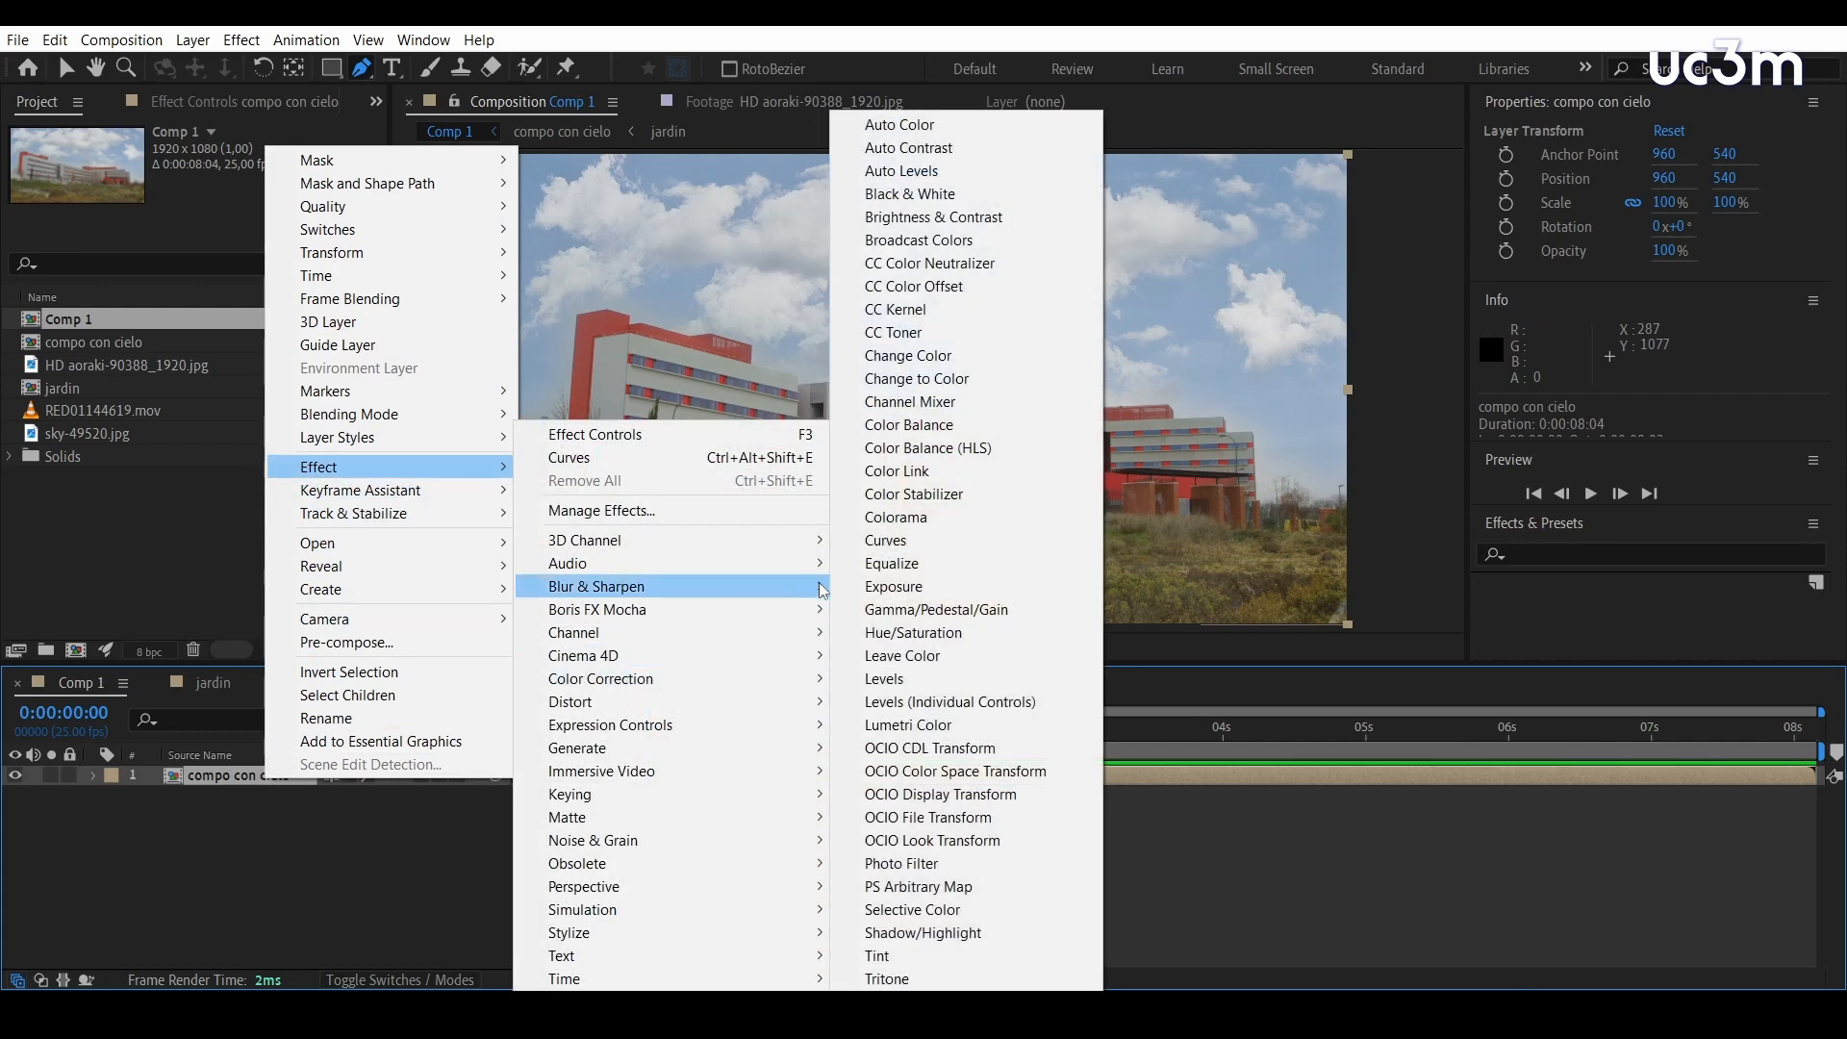
pyautogui.click(885, 540)
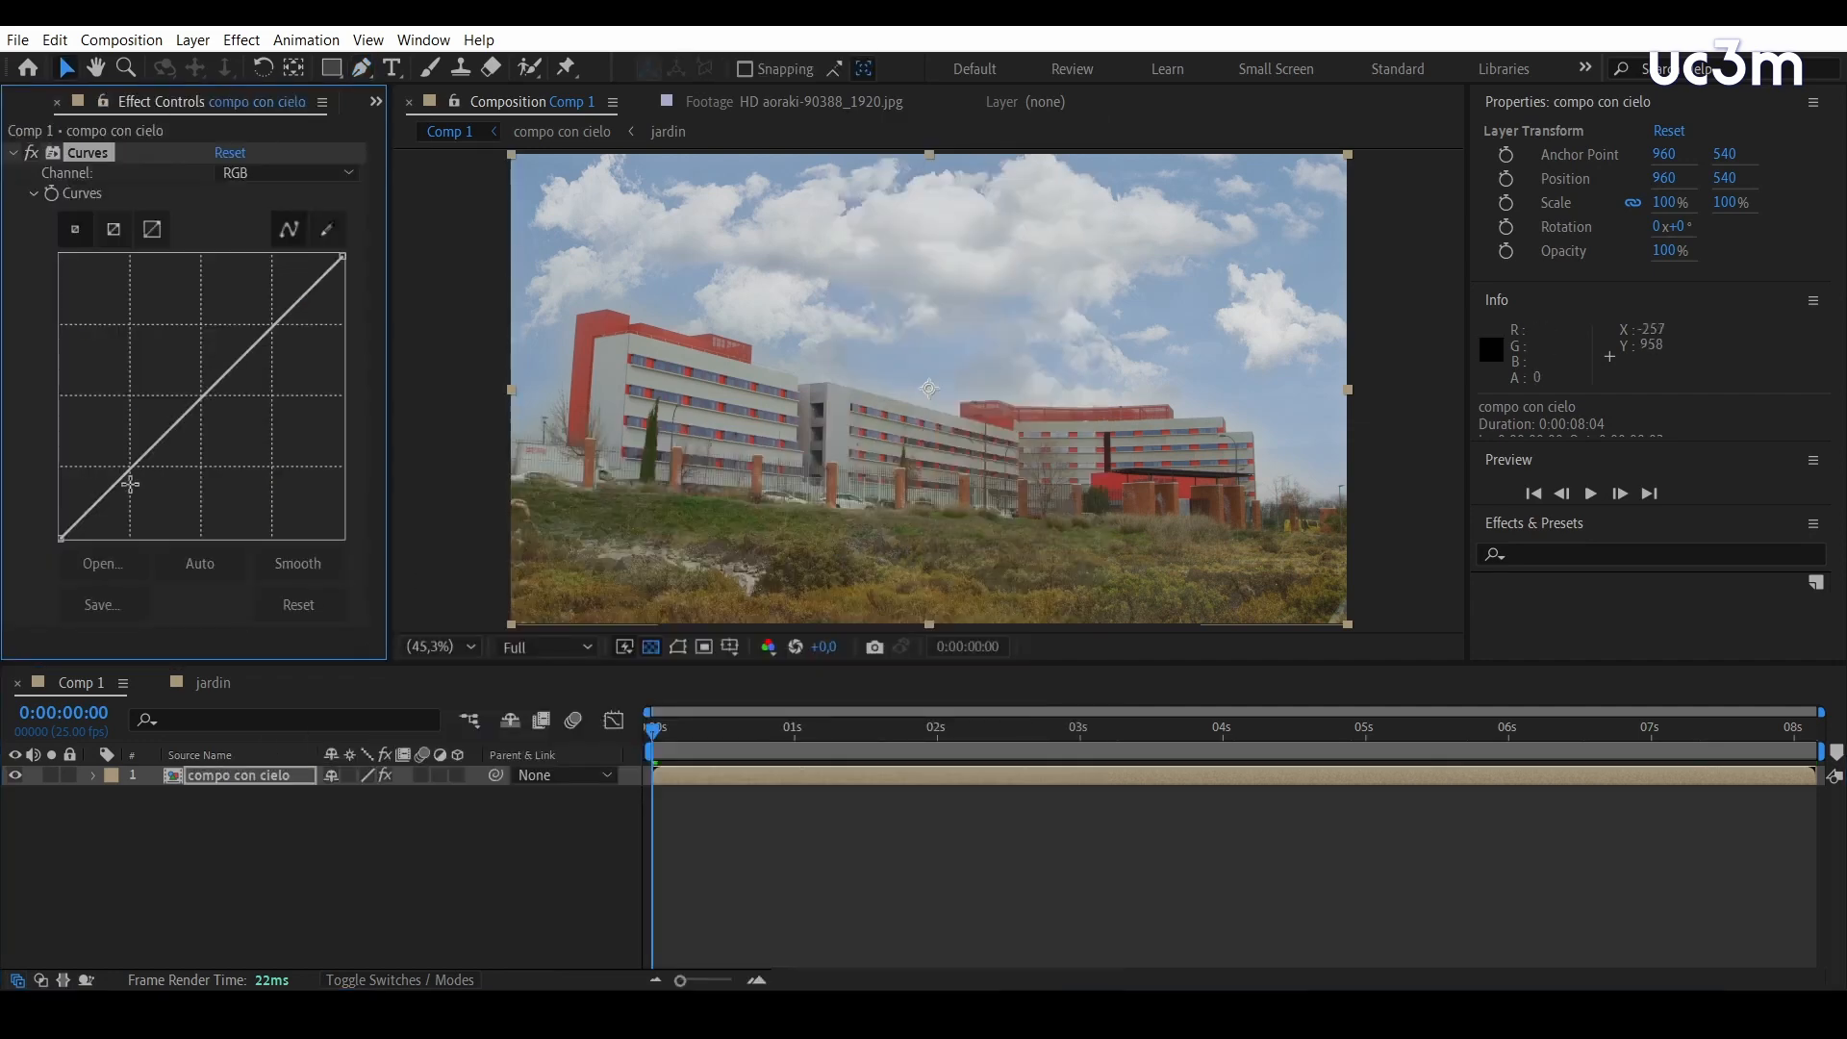
# Shape the RGB curve into a gentle S with darker shadows and brighter highlights, and preview the graded composition
pyautogui.moveTo(125, 473); pyautogui.dragTo(128, 492)
pyautogui.moveTo(245, 386); pyautogui.dragTo(229, 352)
pyautogui.moveTo(132, 492); pyautogui.dragTo(132, 476)
pyautogui.moveTo(224, 357); pyautogui.dragTo(225, 356)
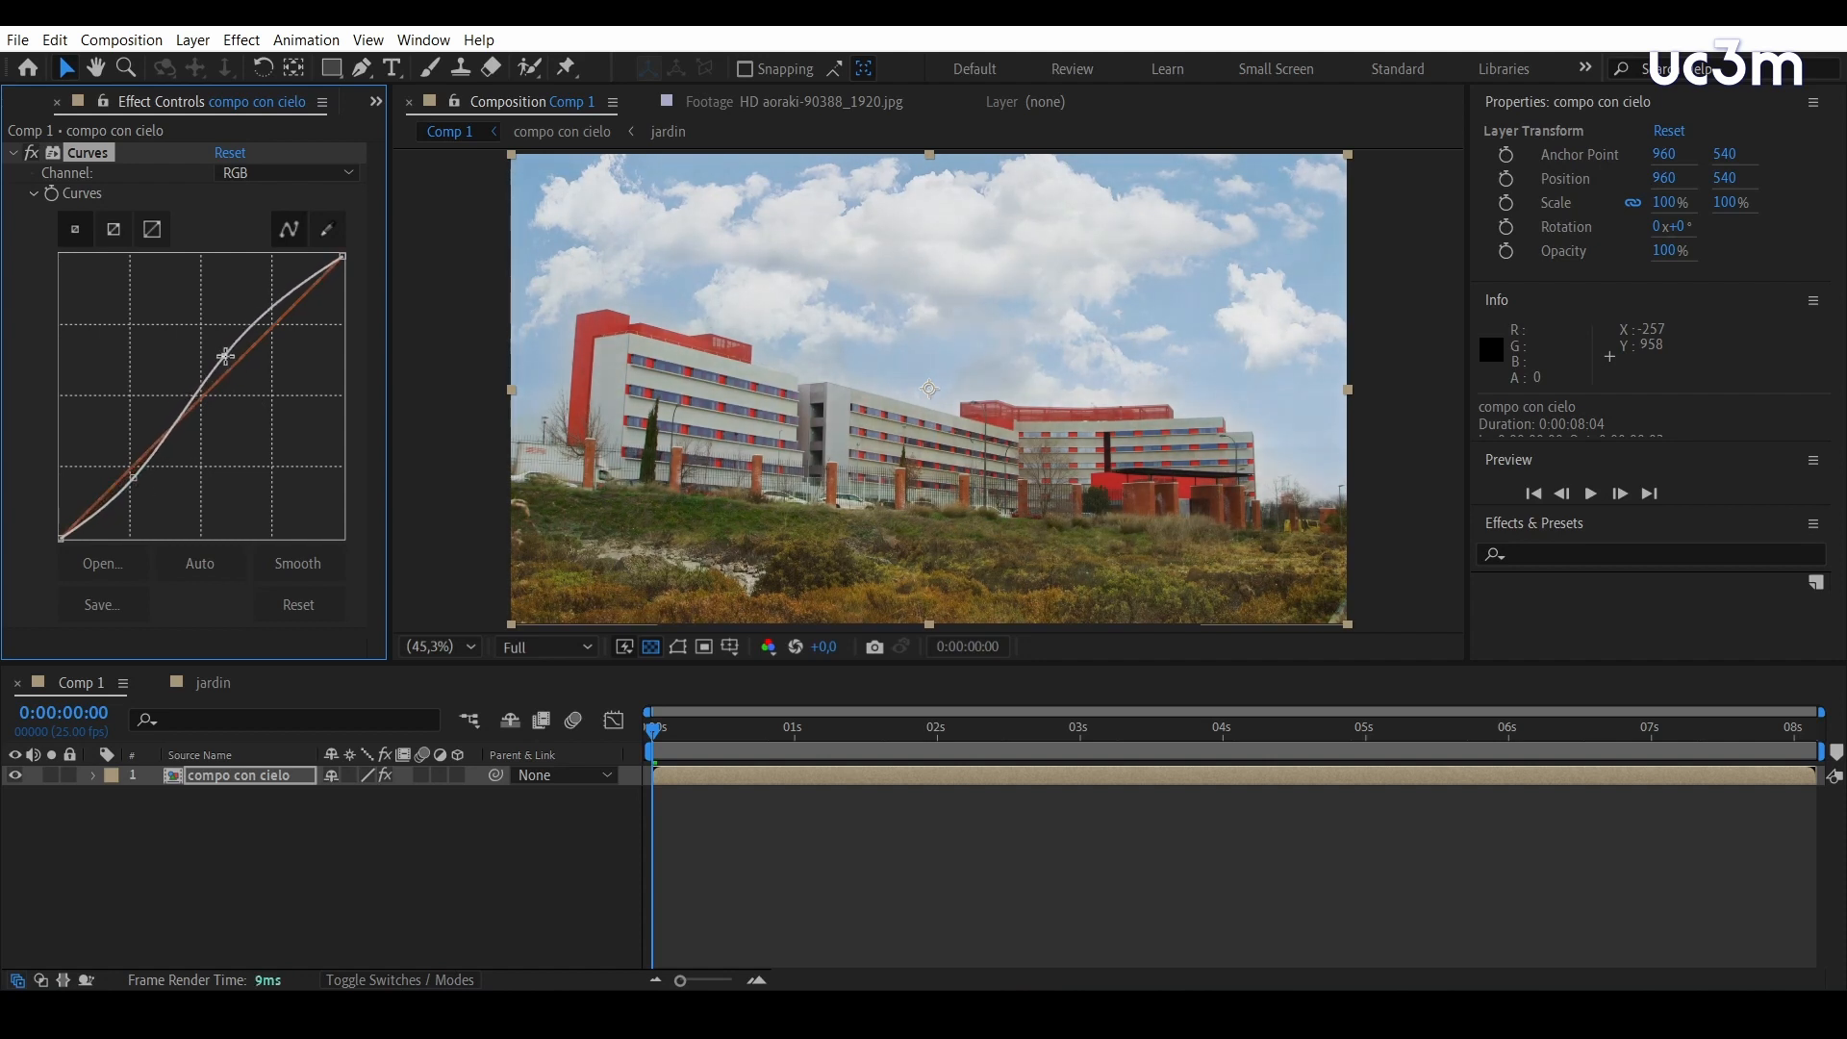
pyautogui.press('space')
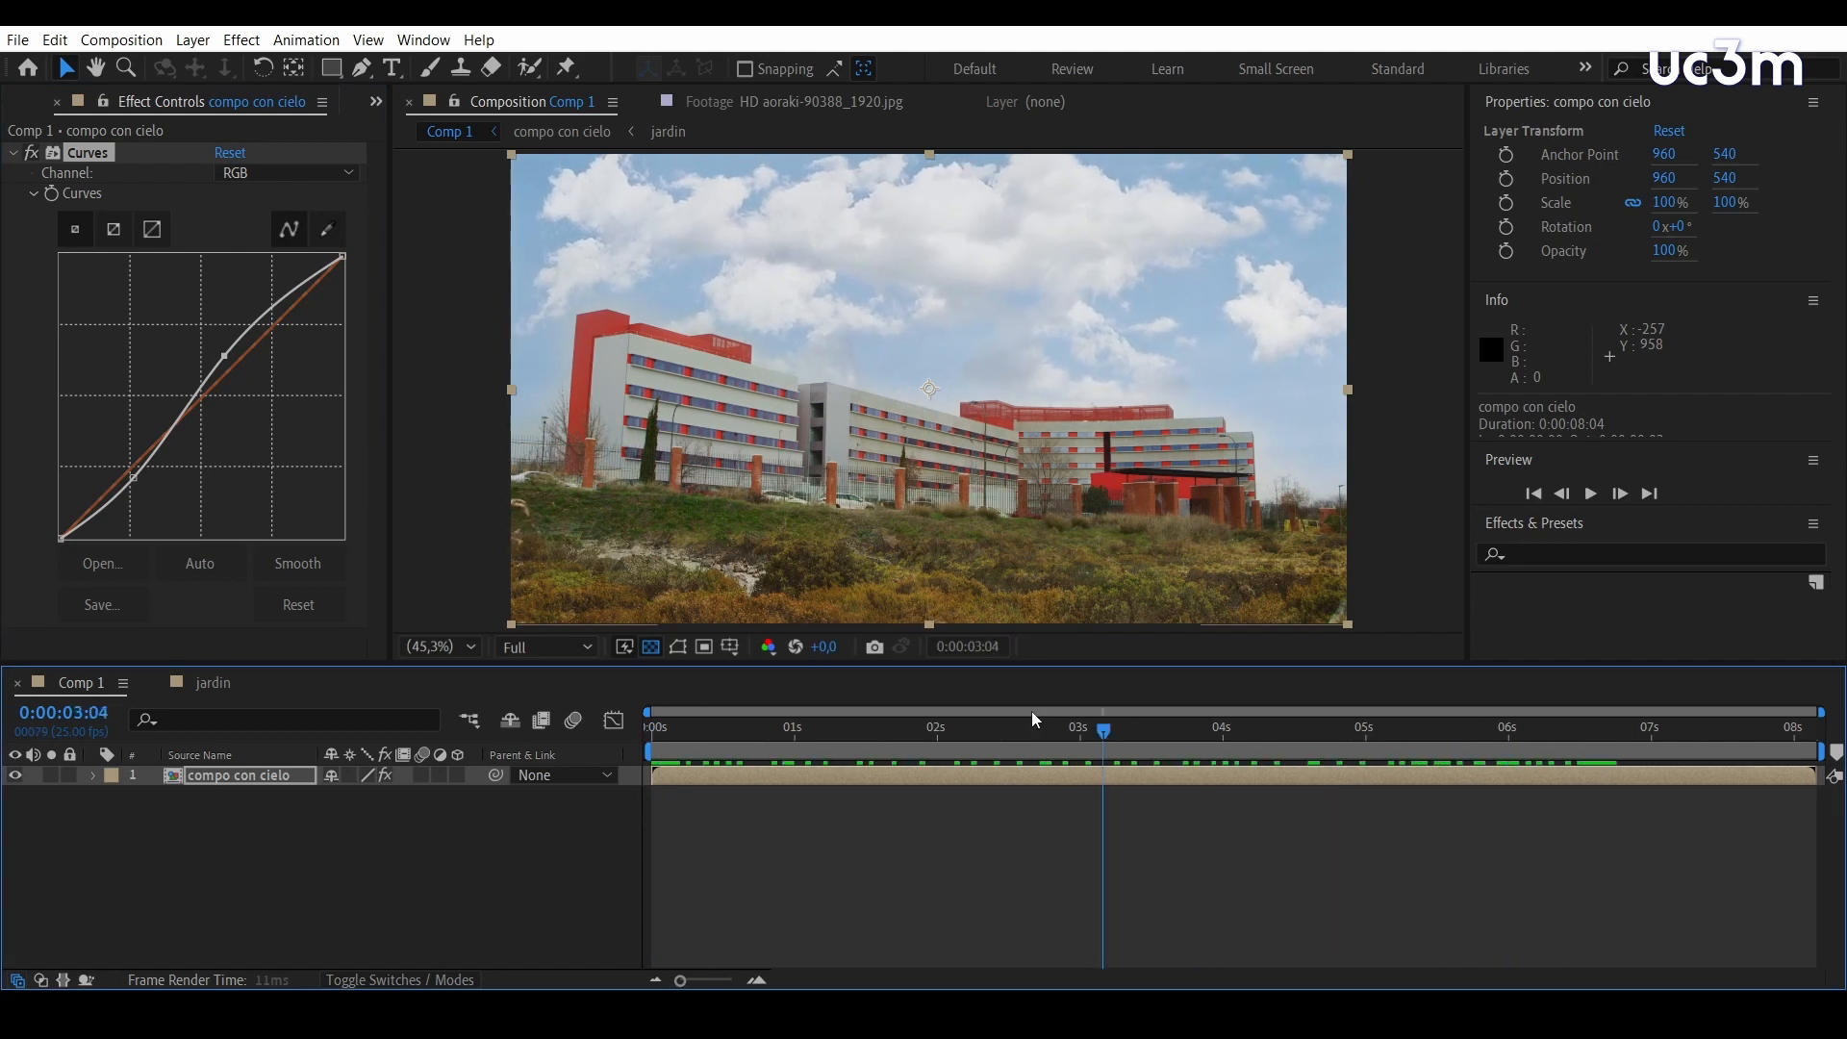
pyautogui.press('space')
# Animate the compo con cielo layer's scale from 100% at the start to 117% at 0:00:08:03, then return to the first frame
pyautogui.click(234, 776)
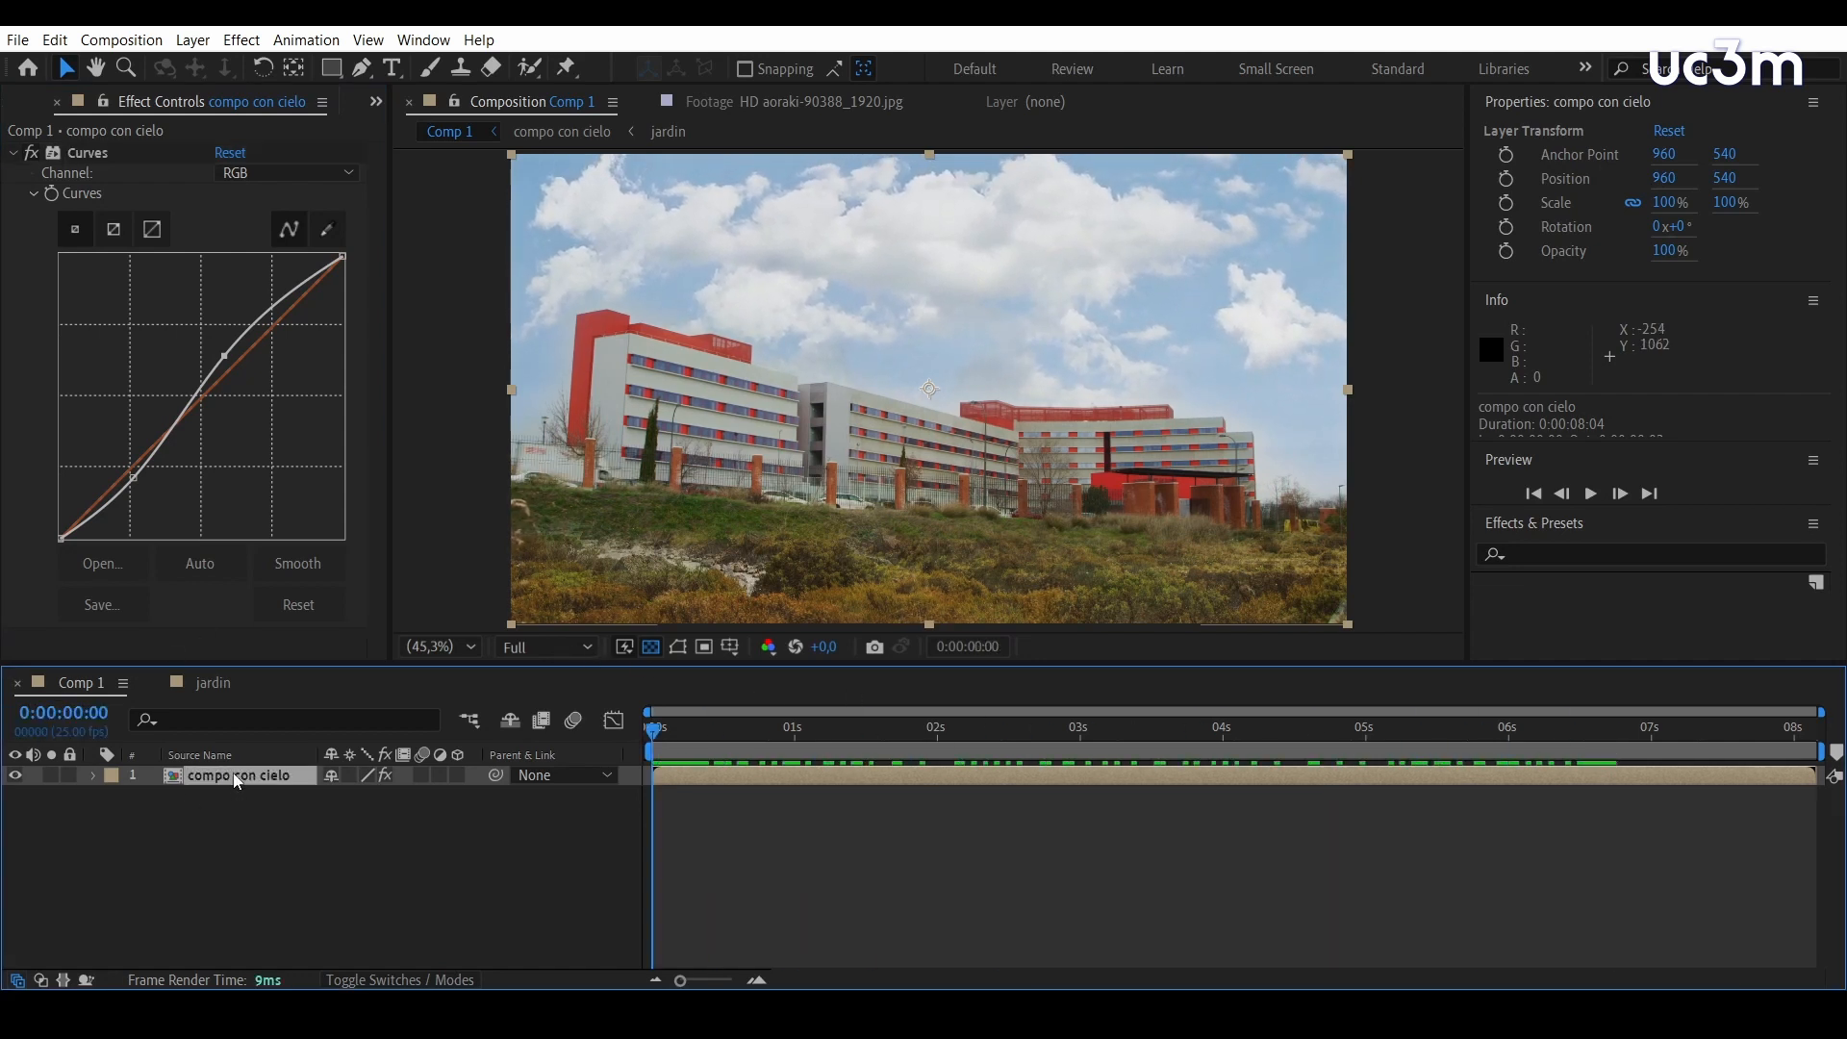
pyautogui.press('s')
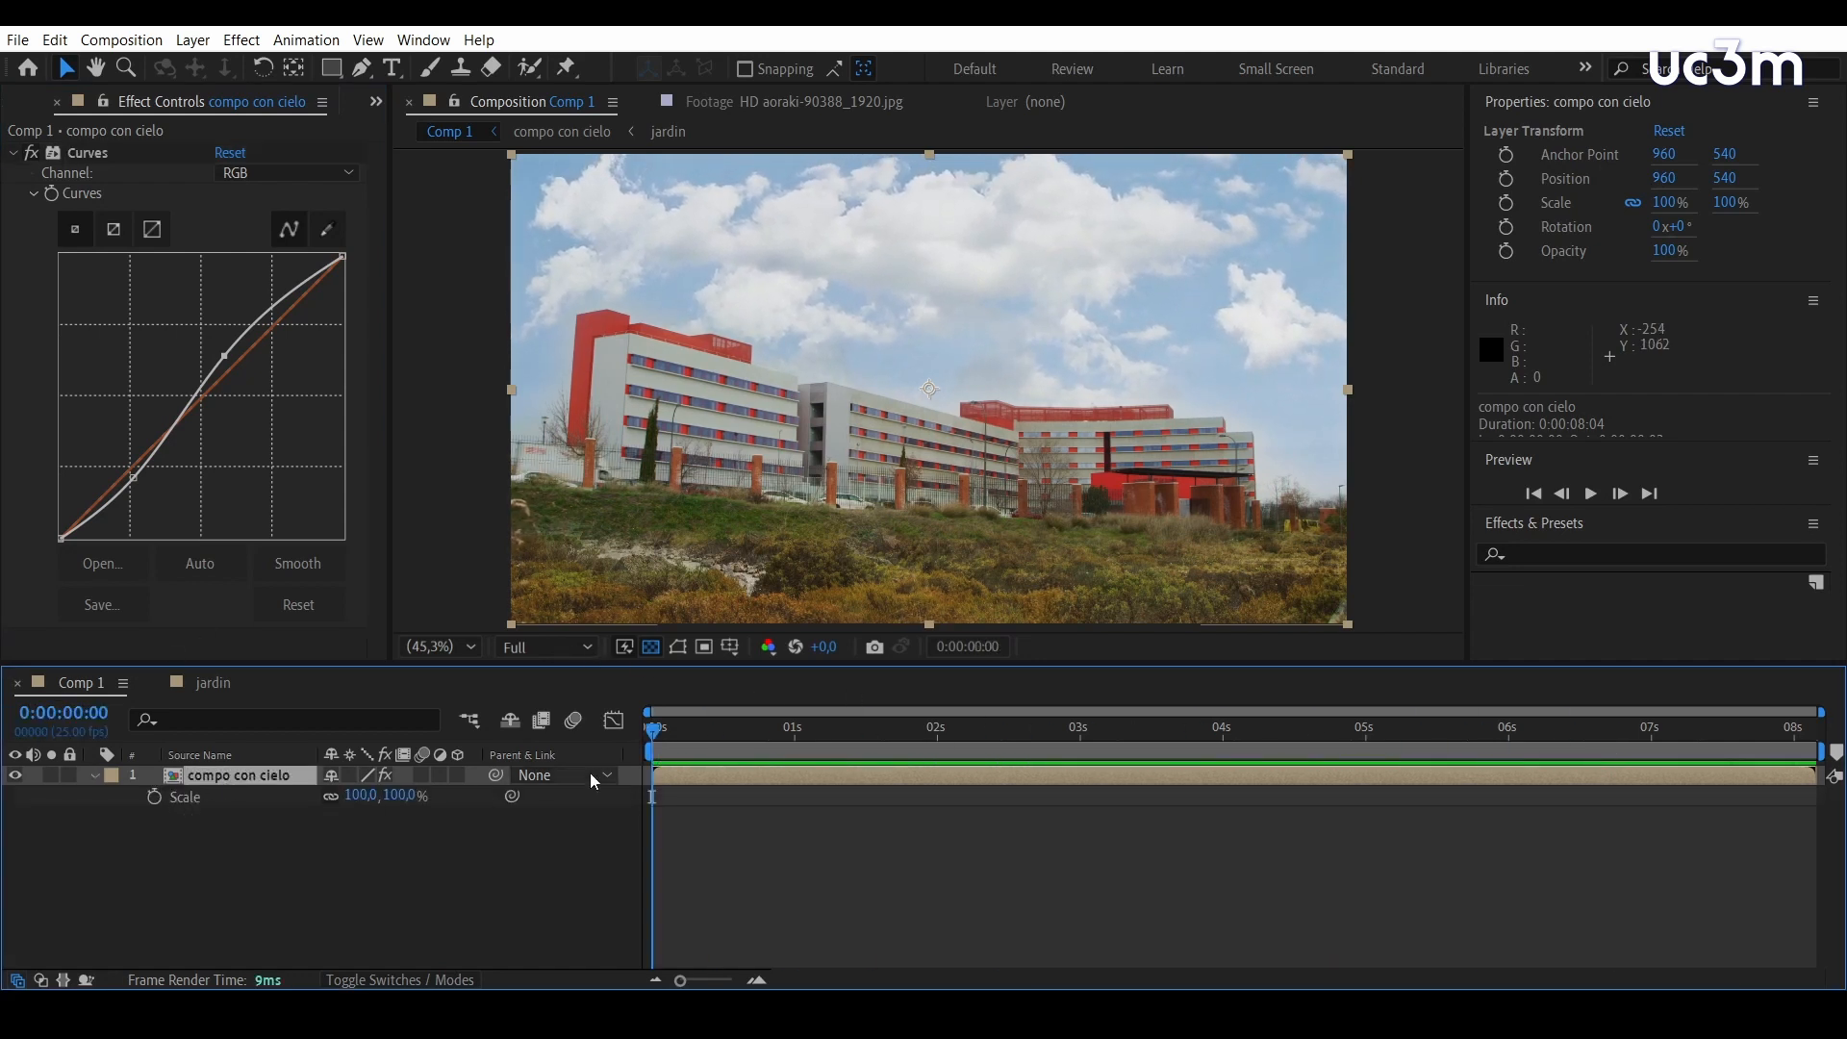
pyautogui.click(154, 797)
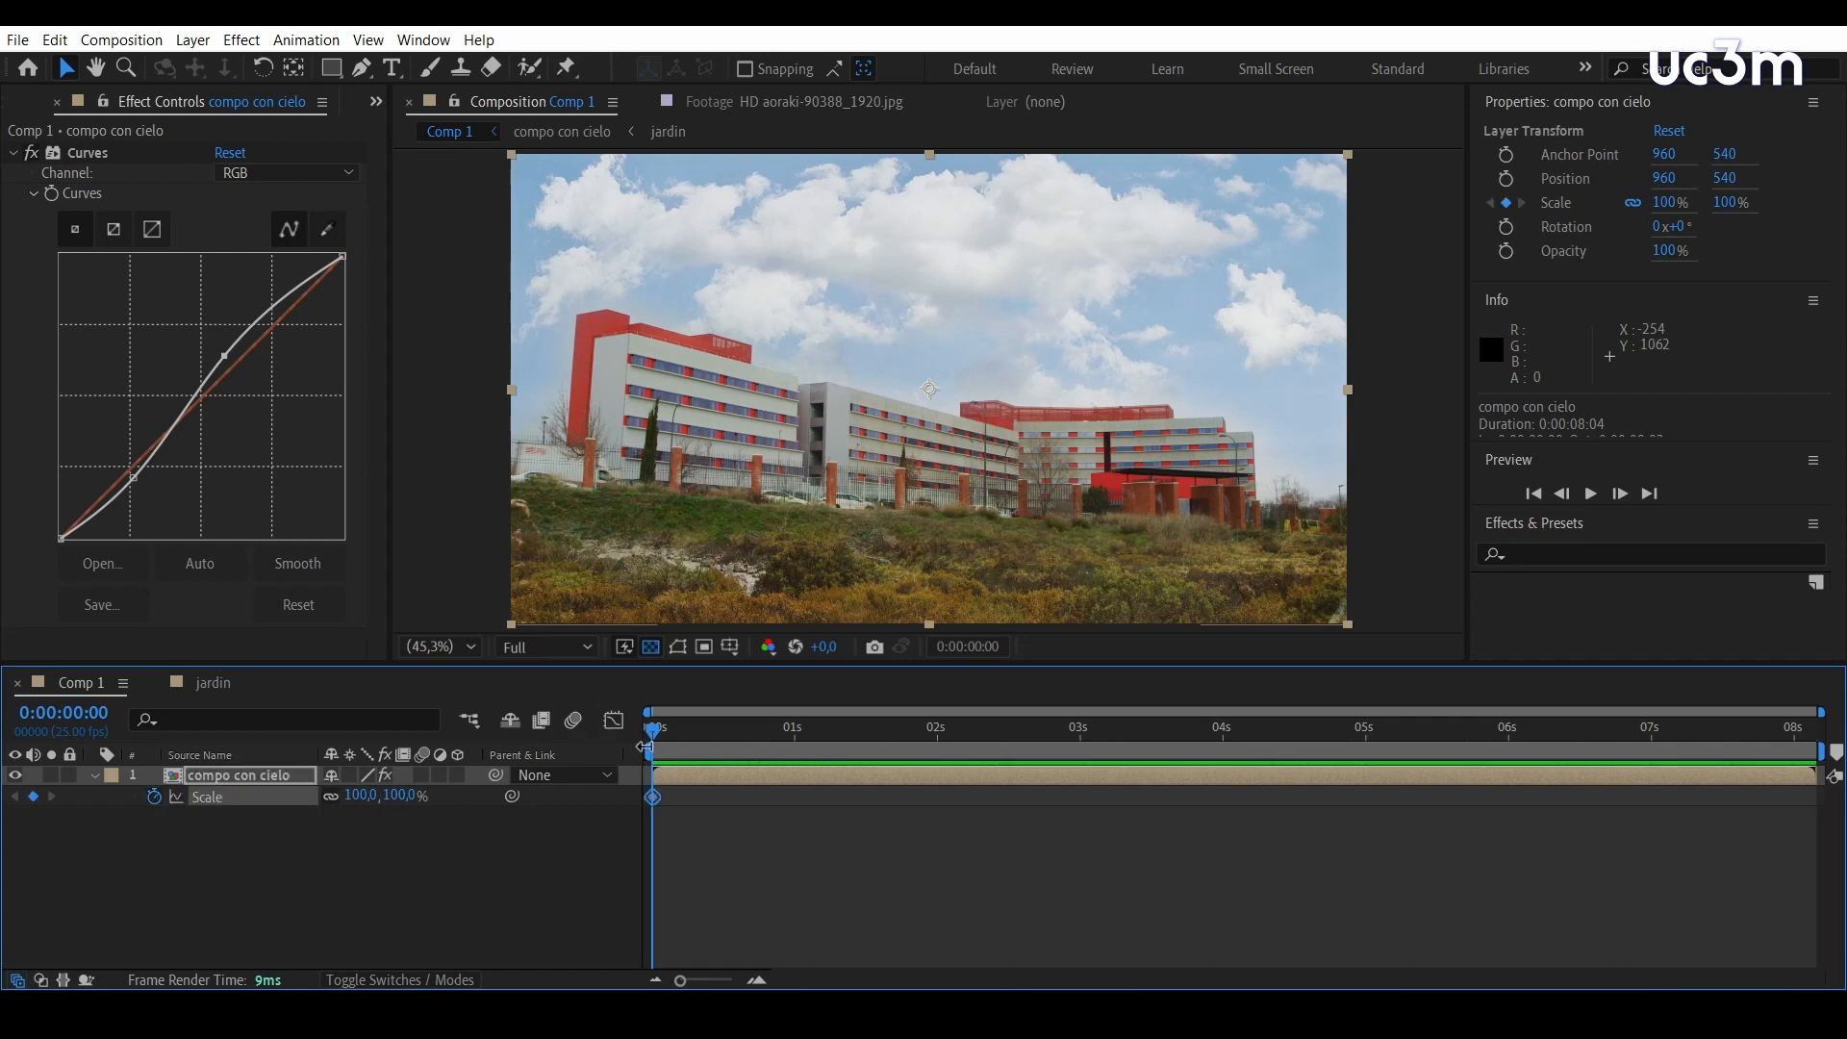
pyautogui.moveTo(653, 731); pyautogui.dragTo(1831, 856)
pyautogui.press('End')
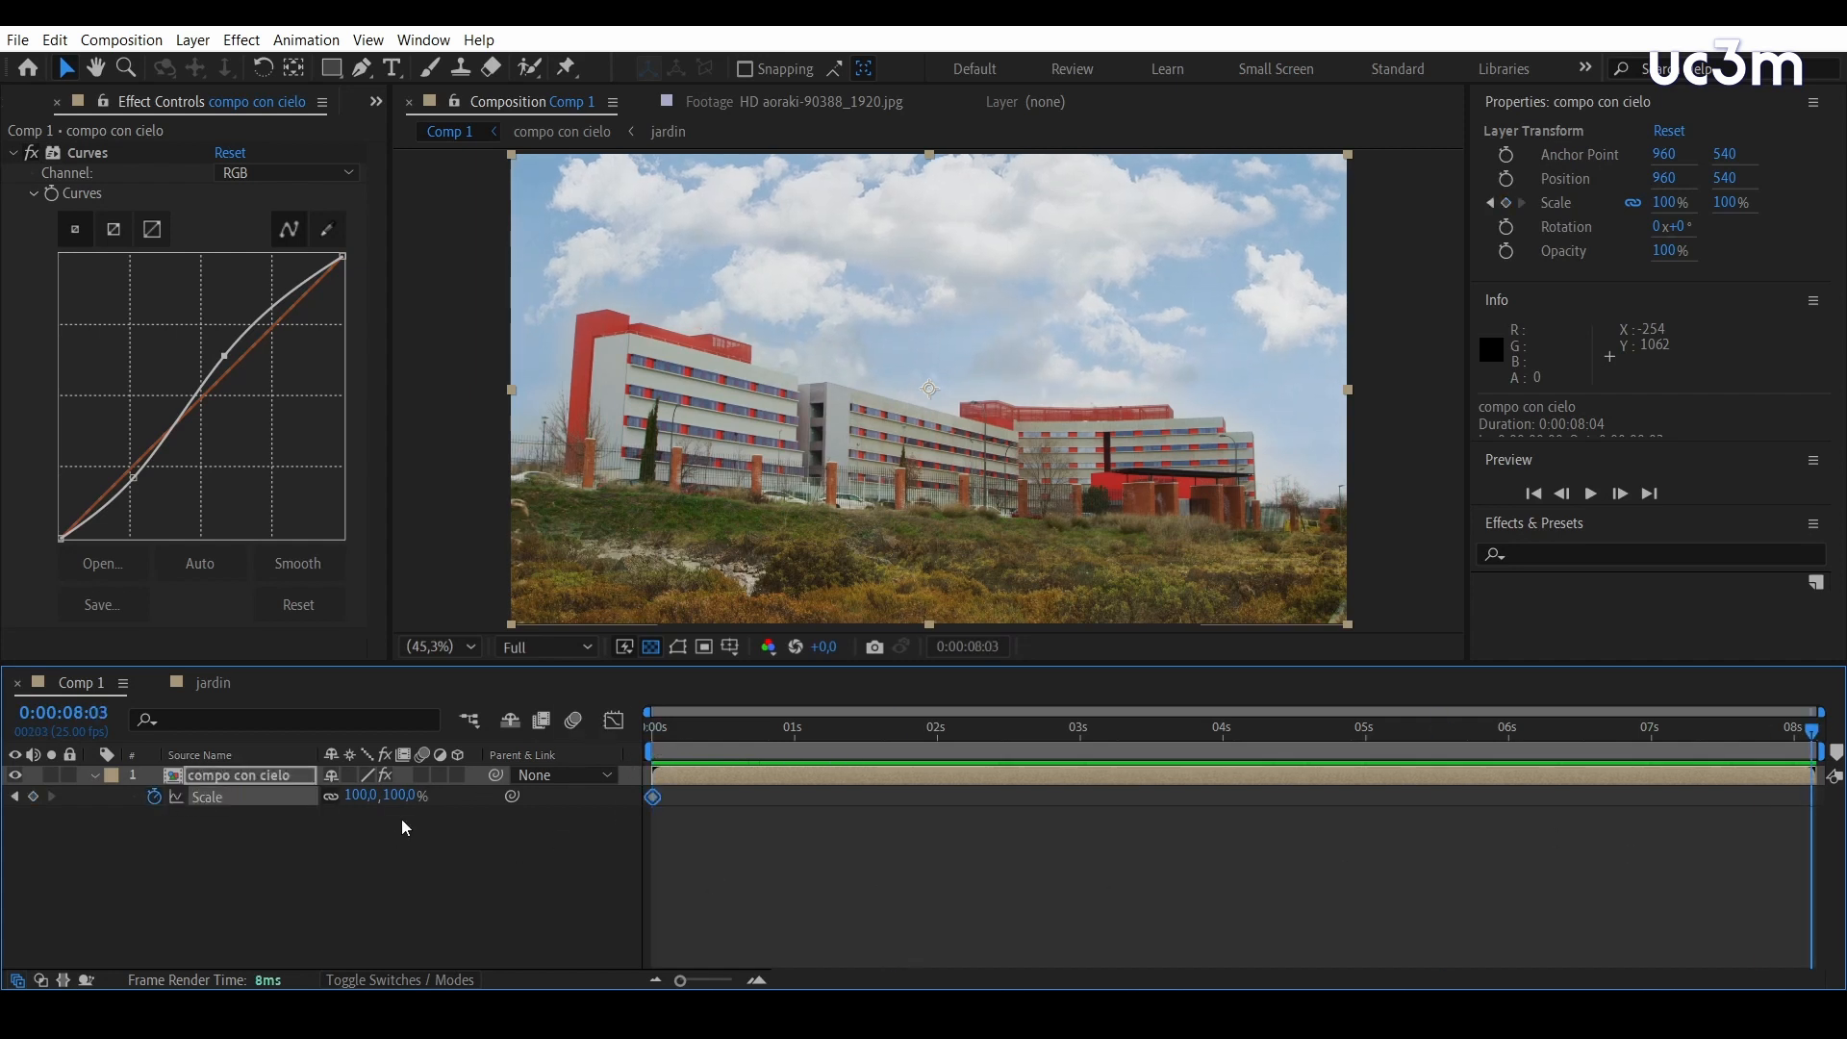
pyautogui.moveTo(364, 796); pyautogui.dragTo(389, 801)
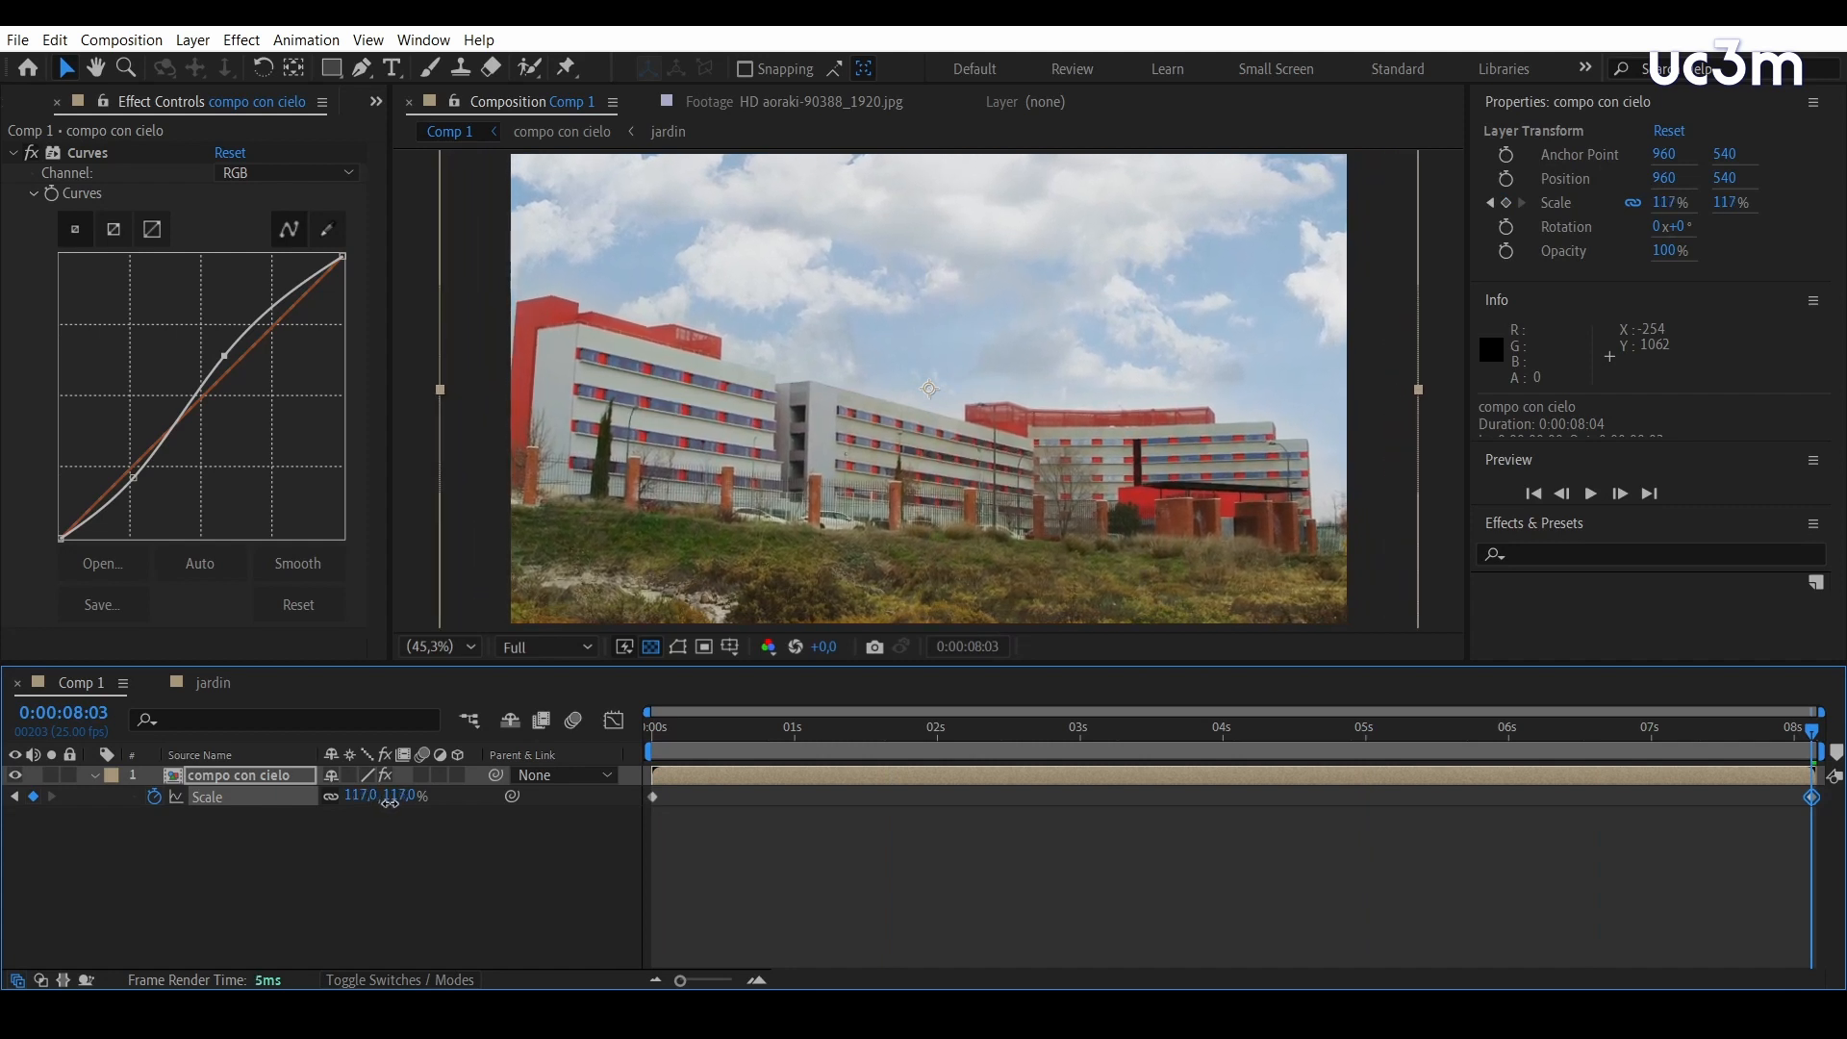
pyautogui.moveTo(1812, 731); pyautogui.dragTo(633, 677)
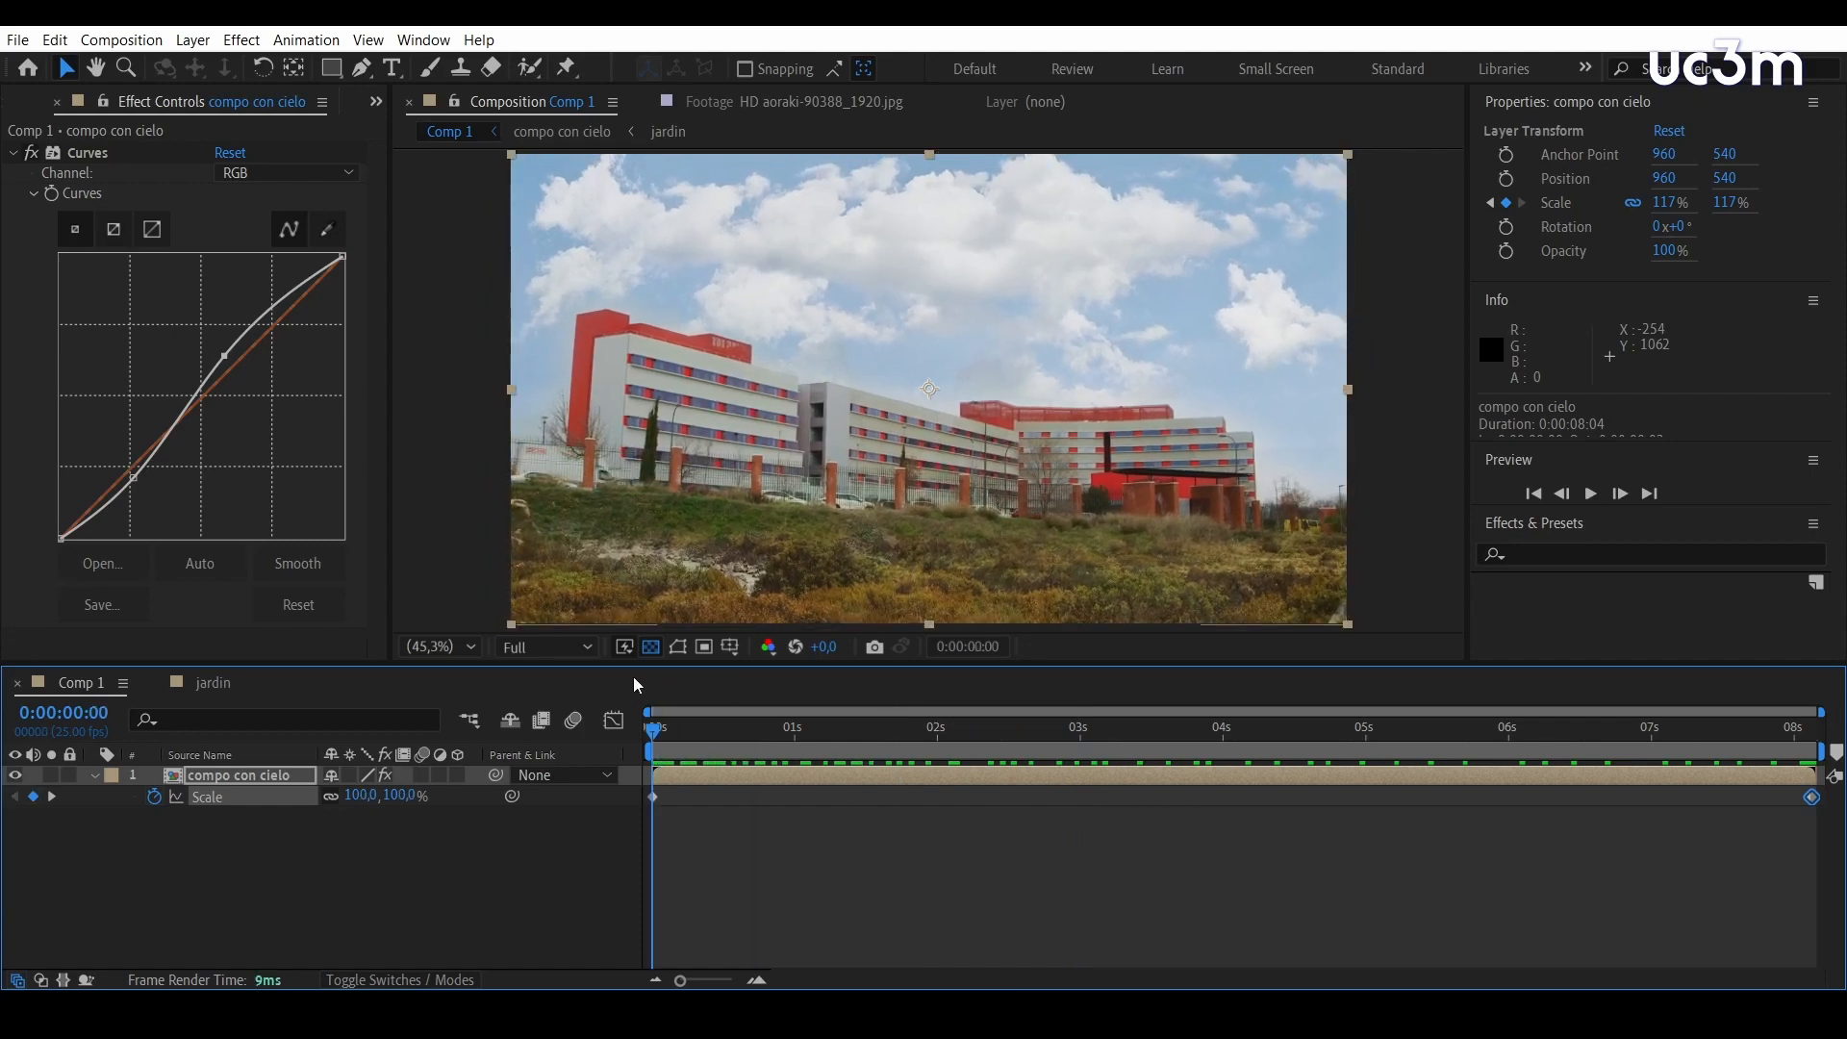